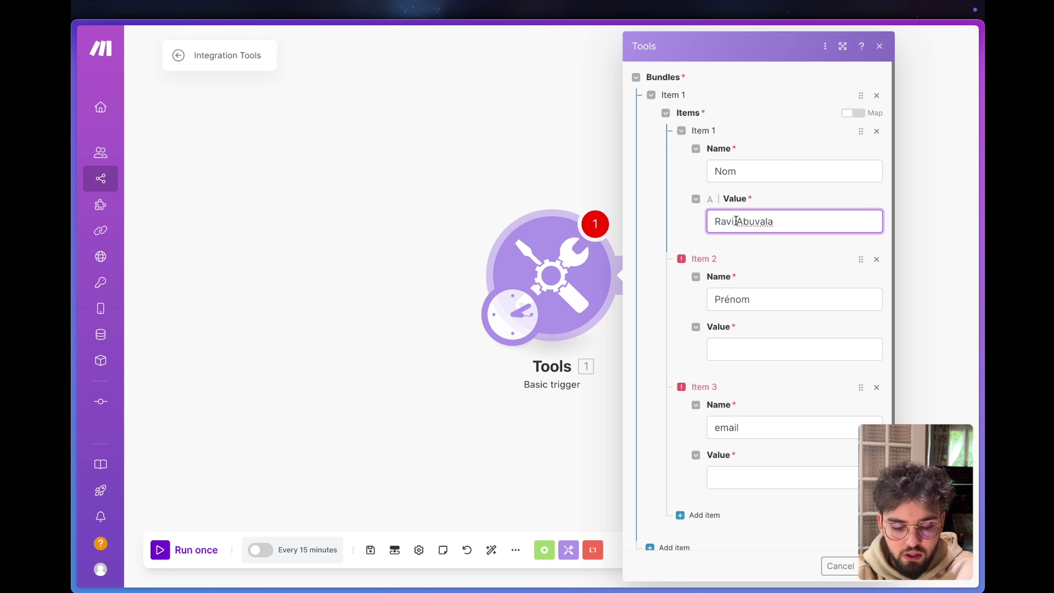
Move the first name from Nom into Prénom, enter an email address, and confirm the sample data.
double_click(736, 221)
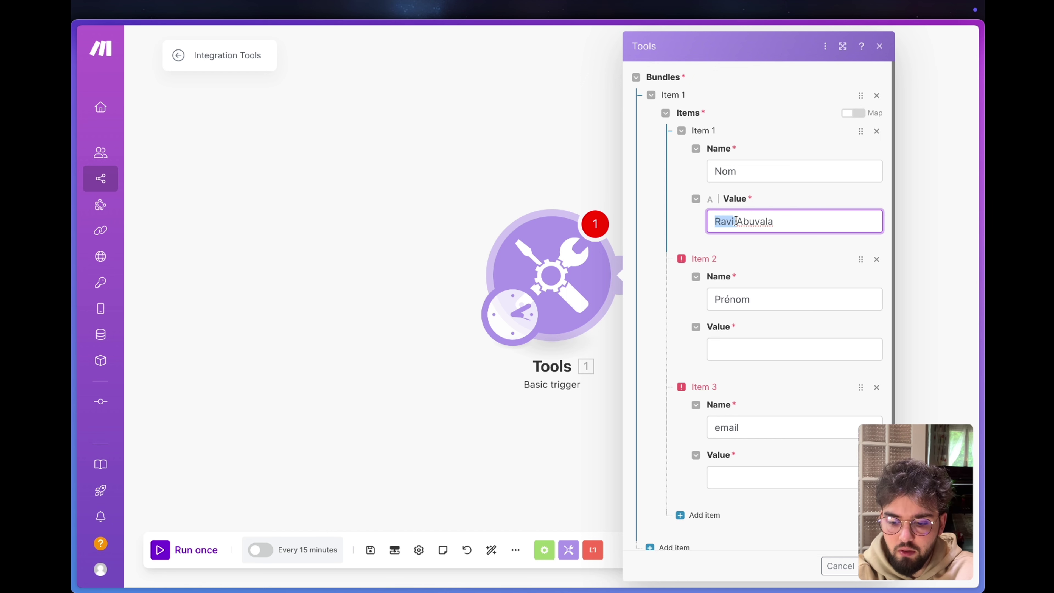
key("ctrl+x")
left_click(735, 349)
key("ctrl+v")
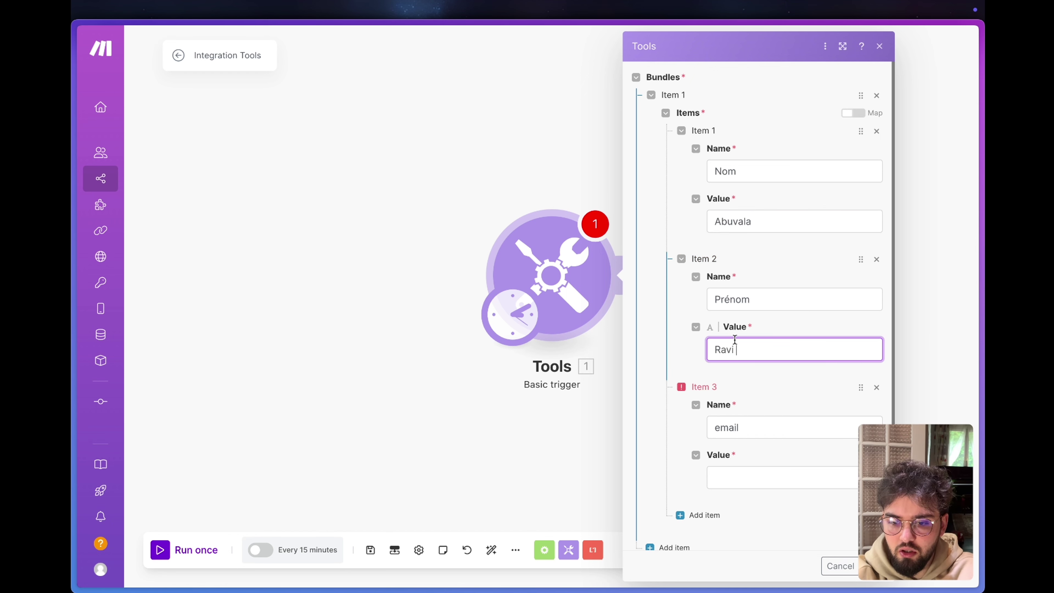
left_click(738, 484)
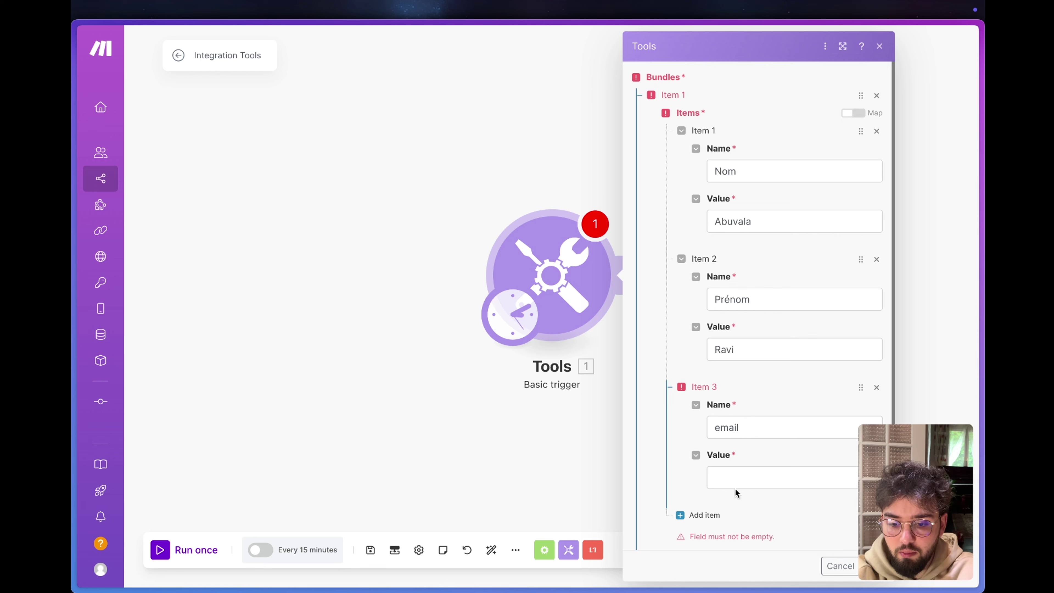
left_click(737, 483)
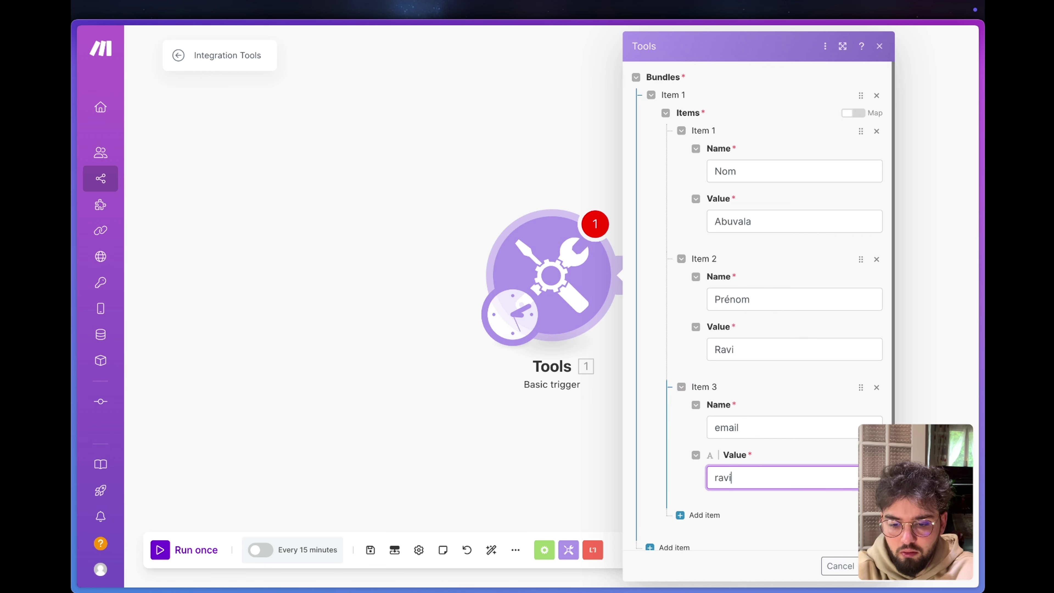
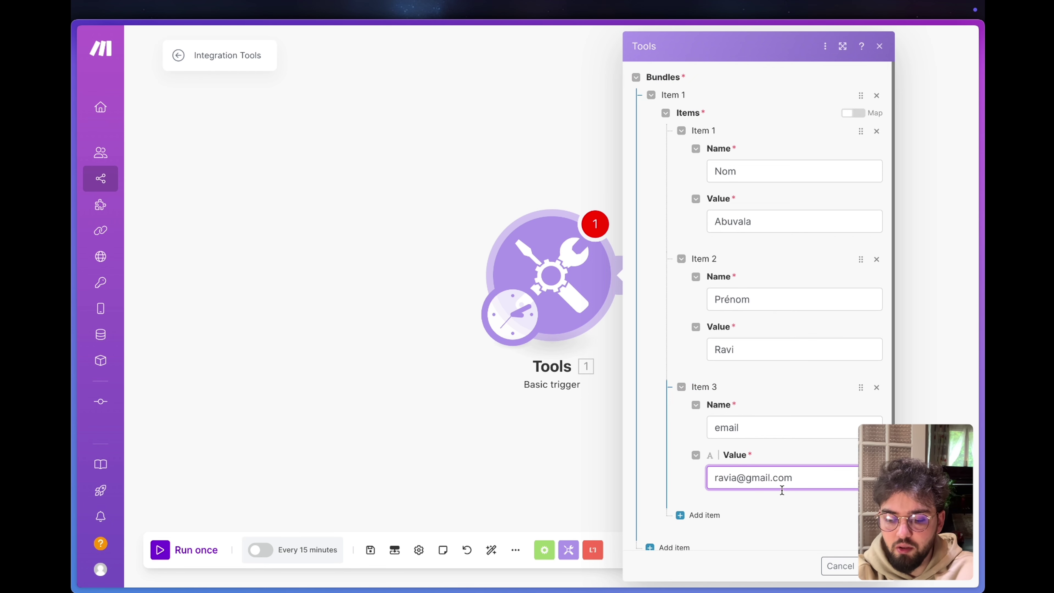
left_click(874, 566)
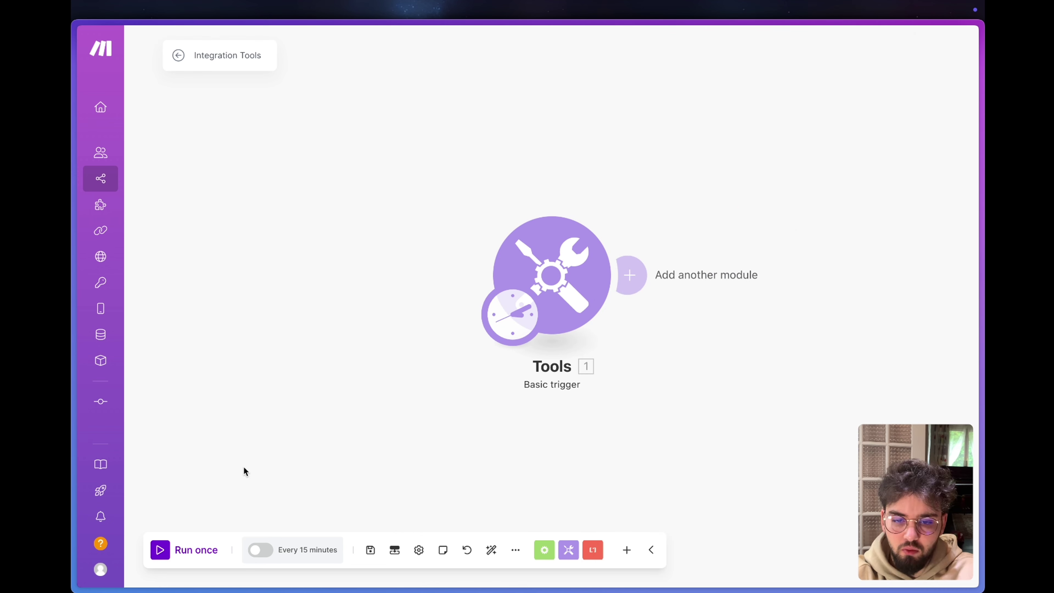
Run the scenario once and inspect the trigger's output bundle with nom, prénom and email.
left_click(155, 552)
left_click(628, 199)
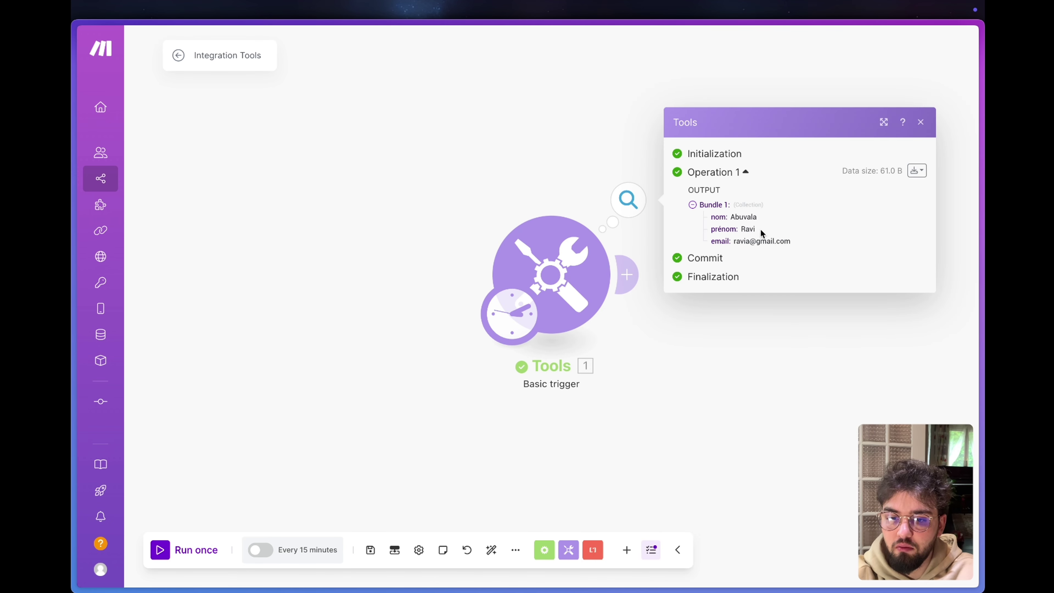
left_click(519, 104)
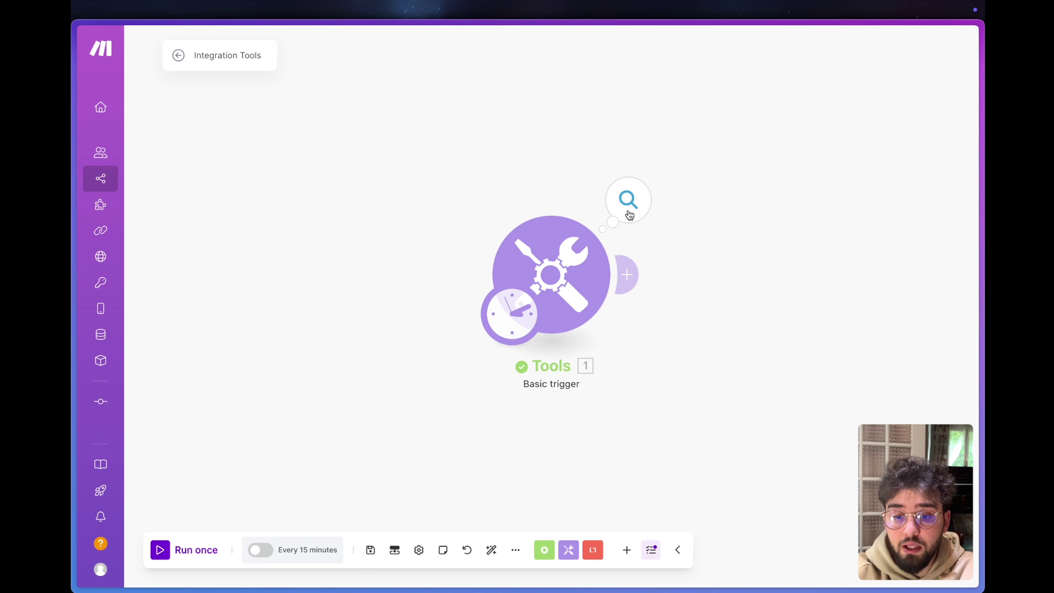
left_click(629, 200)
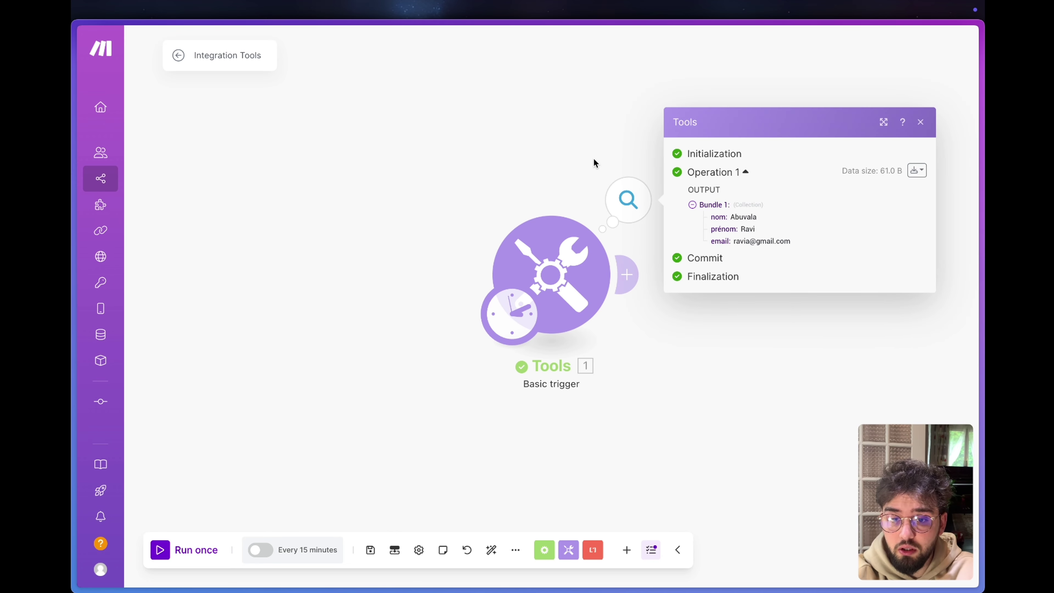
left_click(577, 142)
left_click(627, 274)
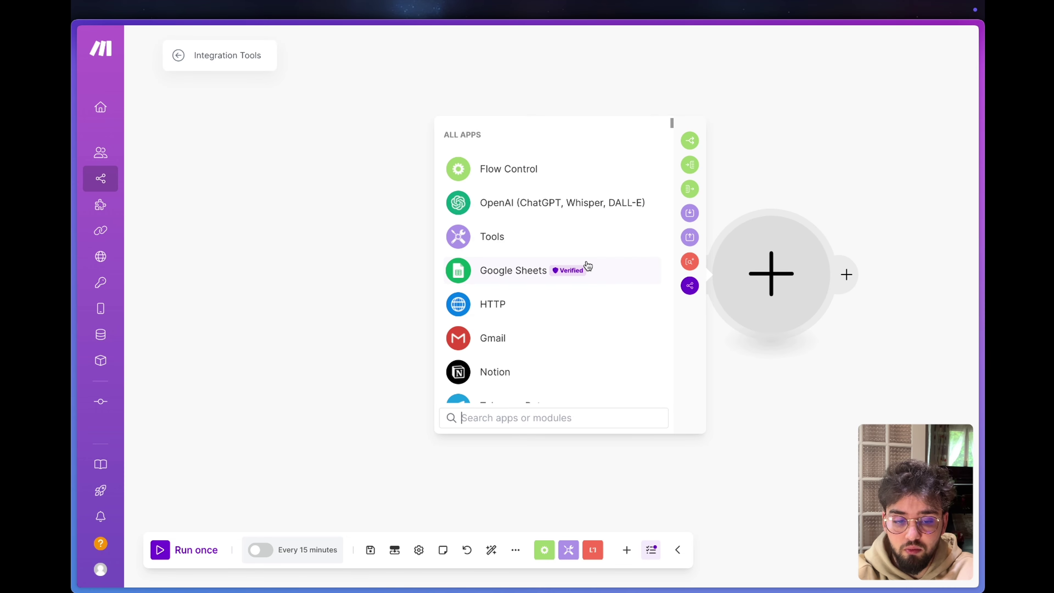
Add an Airtable Create a Record module after the trigger.
type("airt")
key("Return")
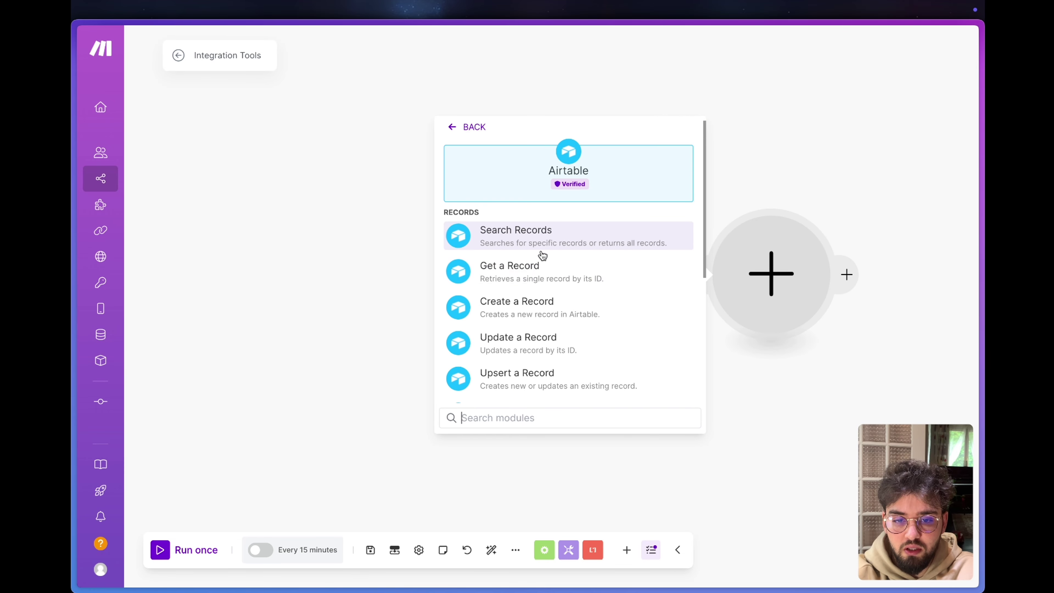
left_click(528, 302)
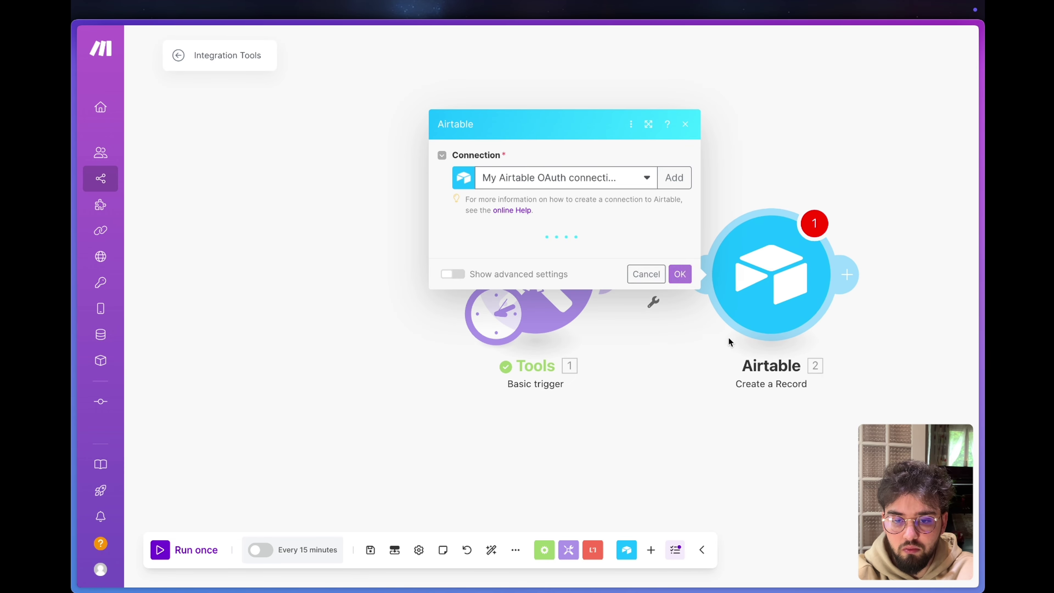
key("super+Tab")
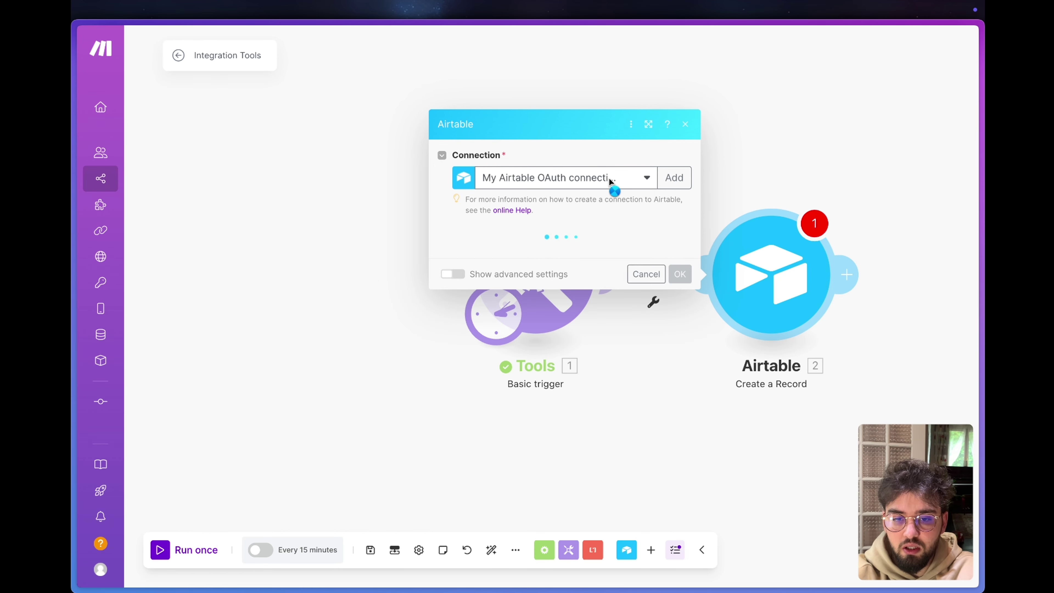
Create a new Airtable OAuth connection named 'Youtube Tuto' and start authorisation.
left_click(523, 183)
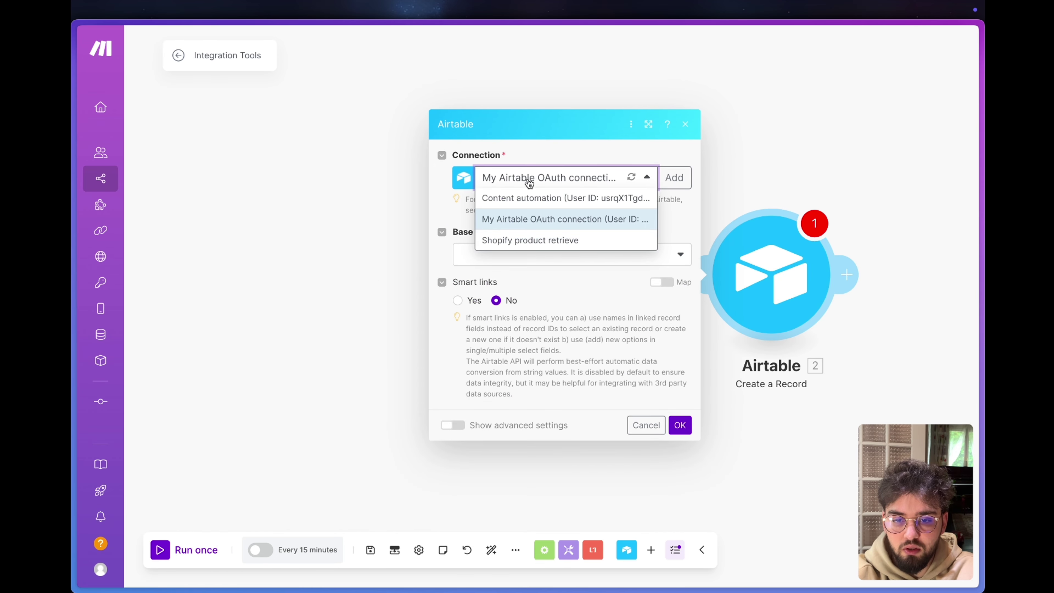
left_click(675, 178)
left_click(746, 183)
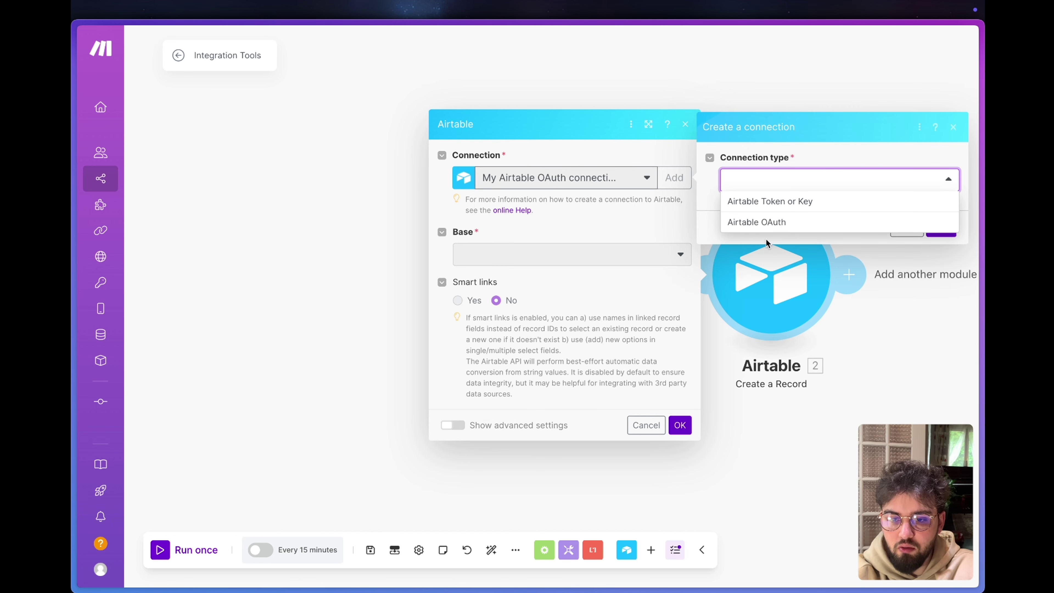
left_click(740, 225)
triple_click(853, 205)
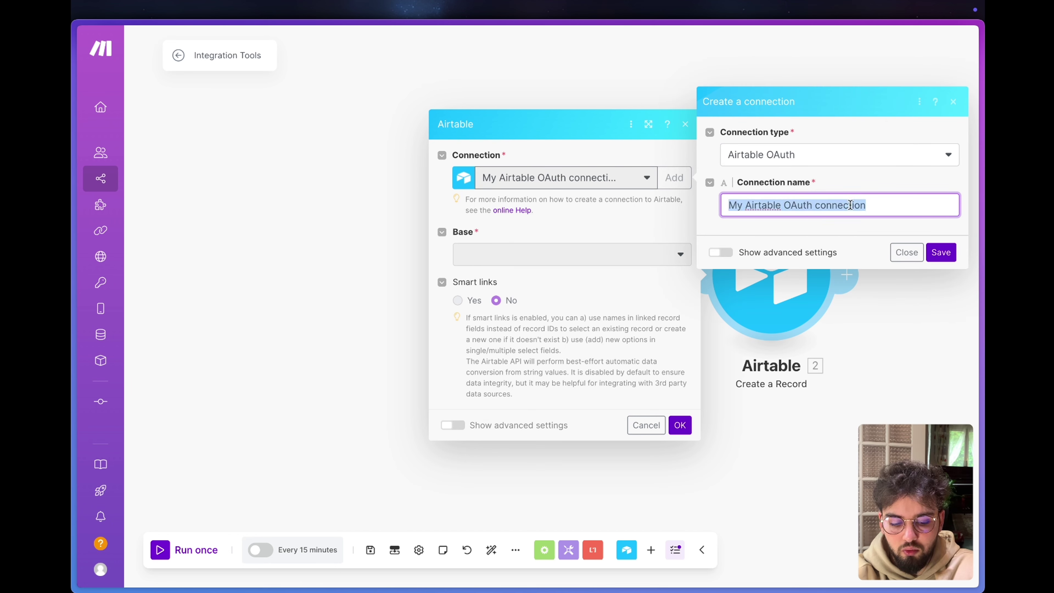
type("Youtube Tuto")
left_click(940, 252)
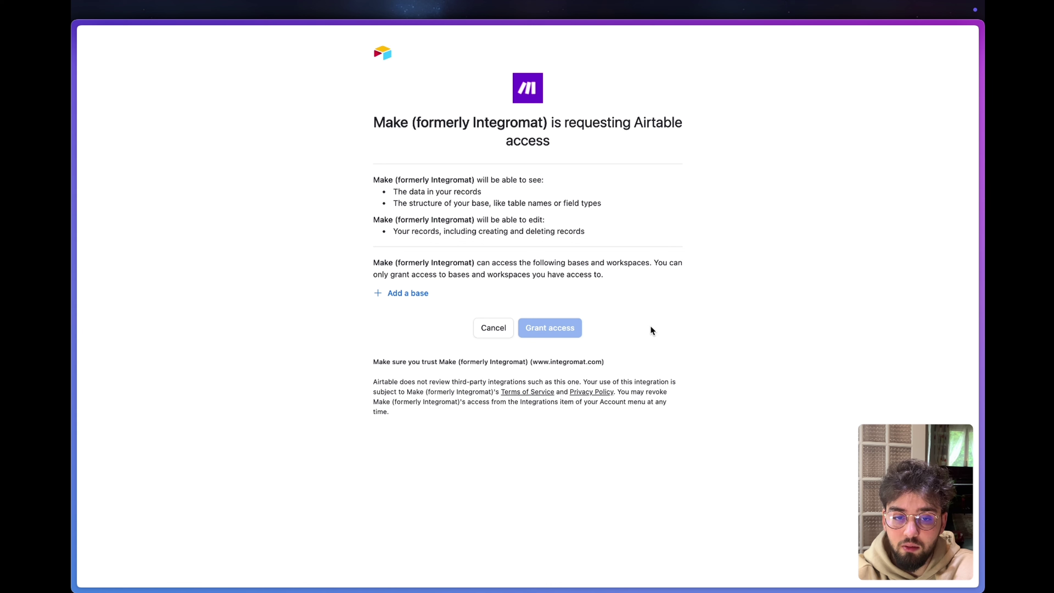
Allow all current and future bases in all current and future workspaces, then grant access.
left_click(409, 293)
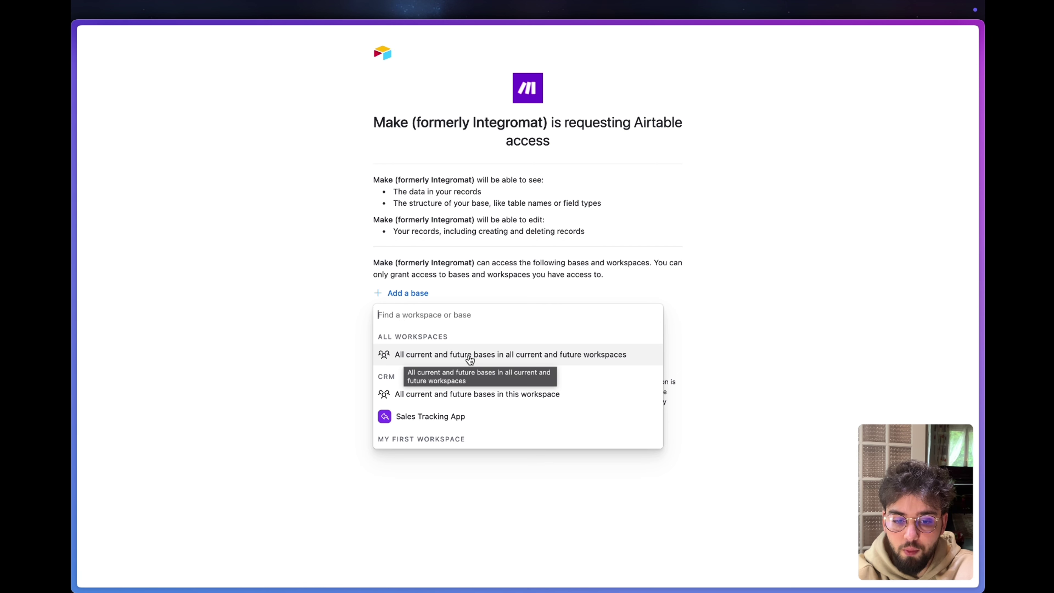
left_click(444, 362)
left_click(562, 367)
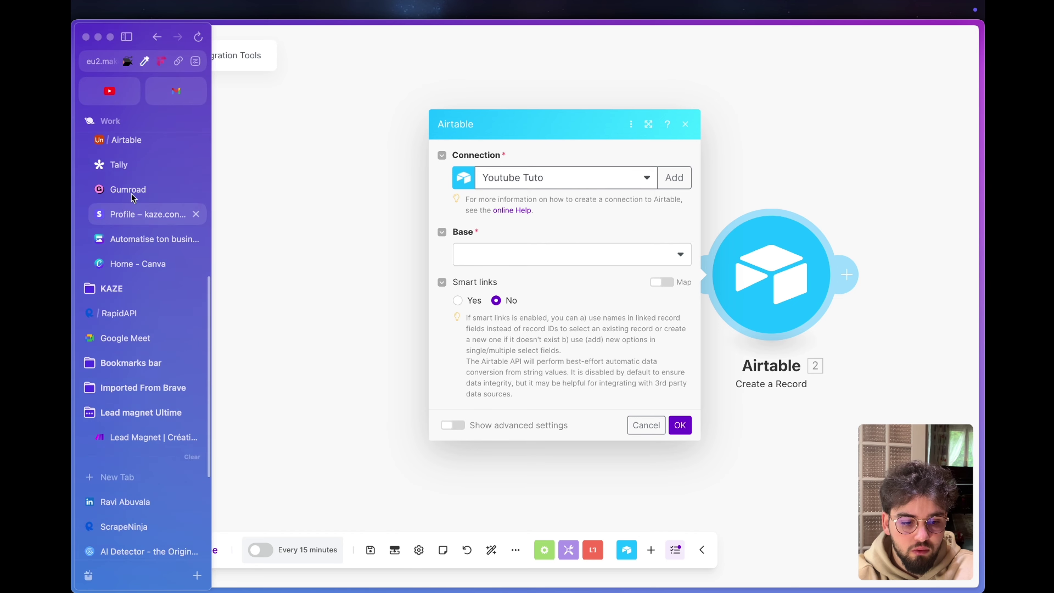
Point the Airtable module at the Youtube FBI Agent base and its Table 1.
left_click(131, 193)
mouse_move(77, 207)
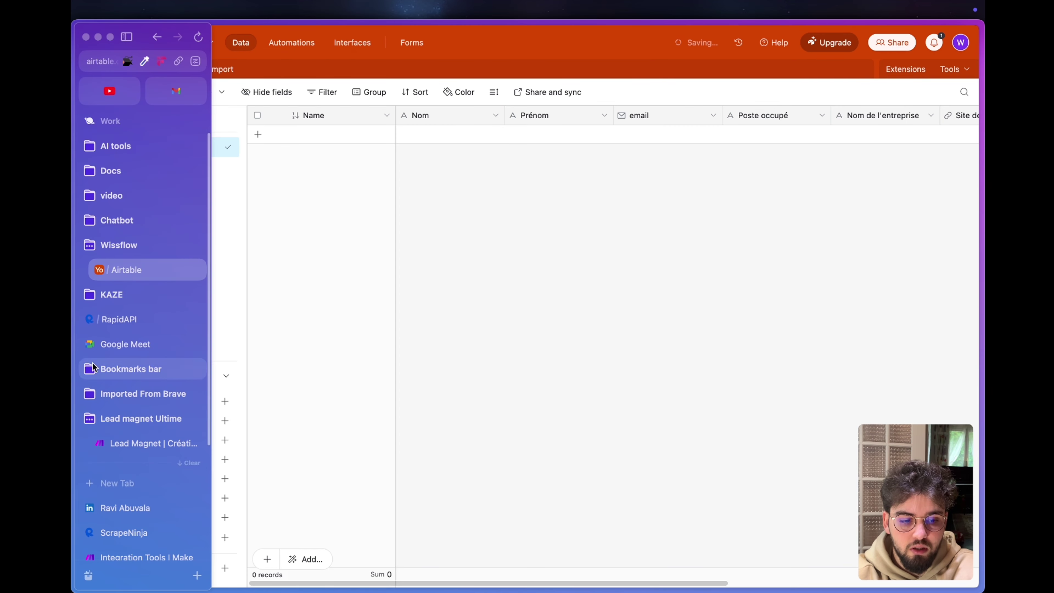
scroll(145, 535, "down", 3)
left_click(147, 429)
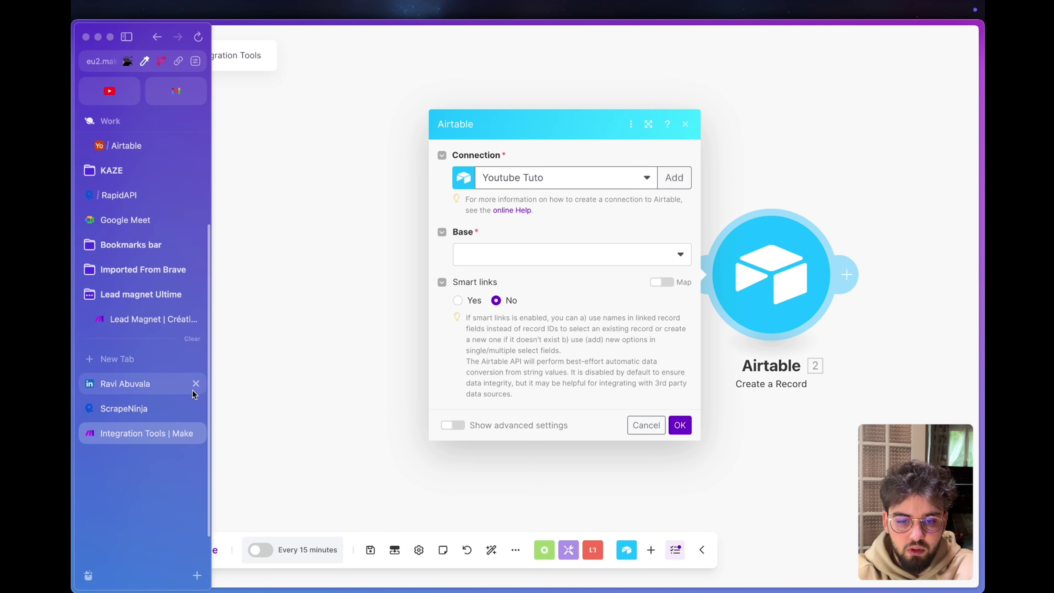
left_click(523, 255)
type("tou")
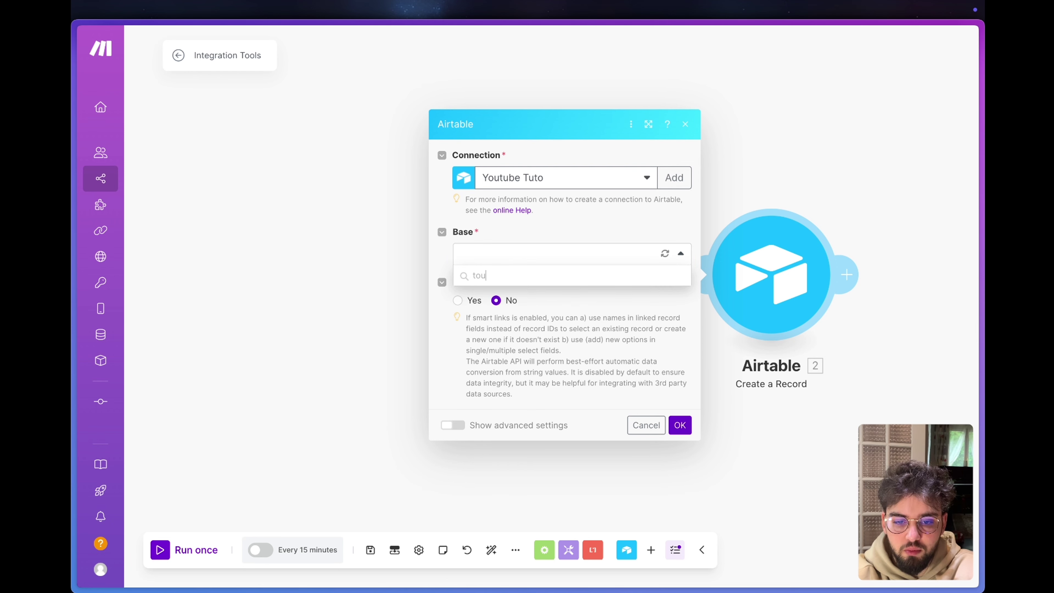
left_click(619, 285)
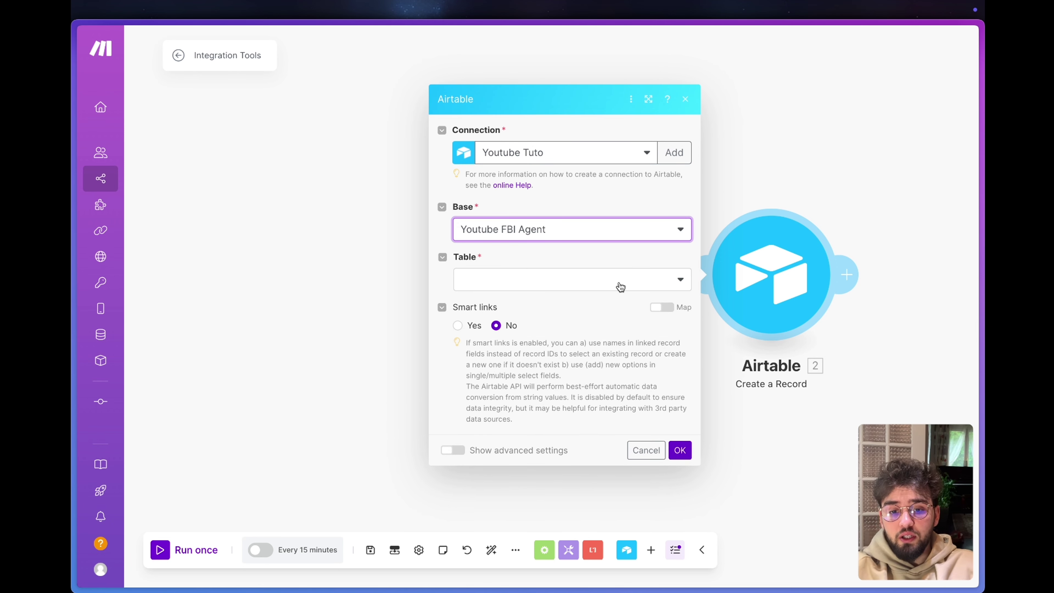
left_click(621, 287)
left_click(474, 297)
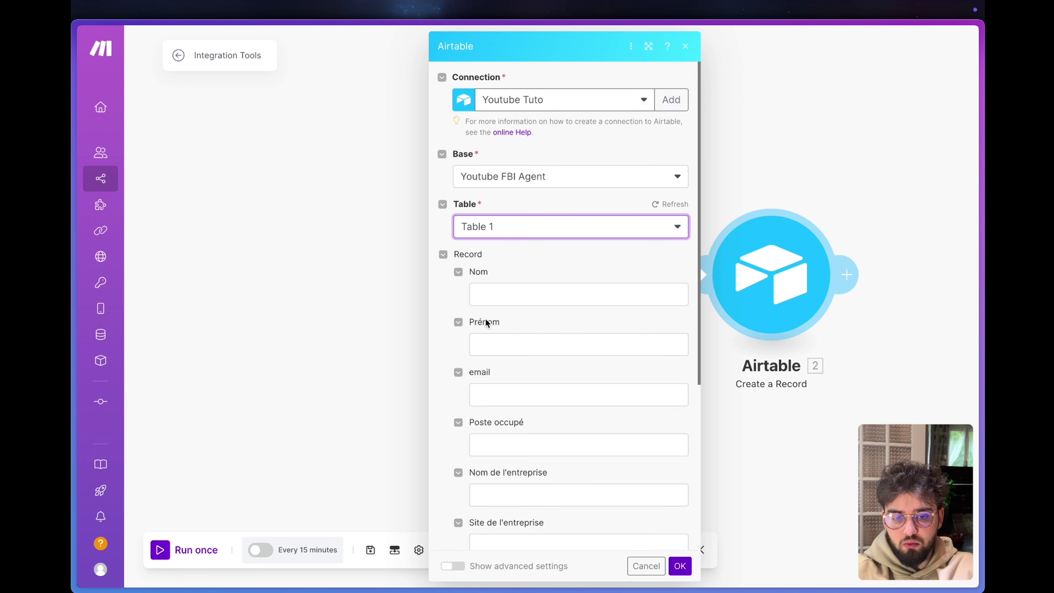
Map the trigger's nom, prénom and email into the Nom, Prénom and email fields and confirm.
scroll(519, 280, "down", 5)
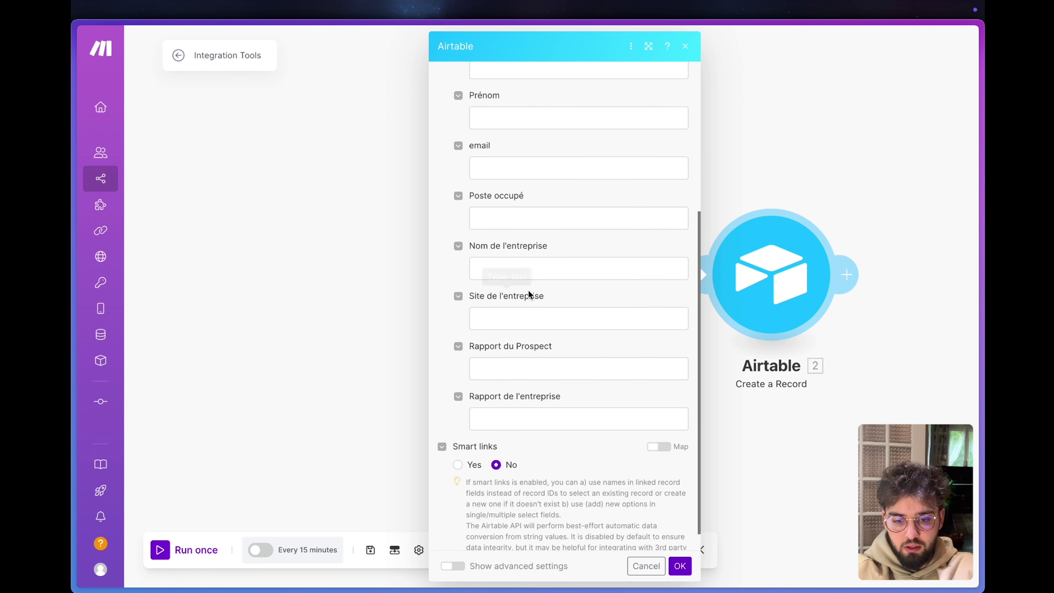
scroll(579, 207, "up", 5)
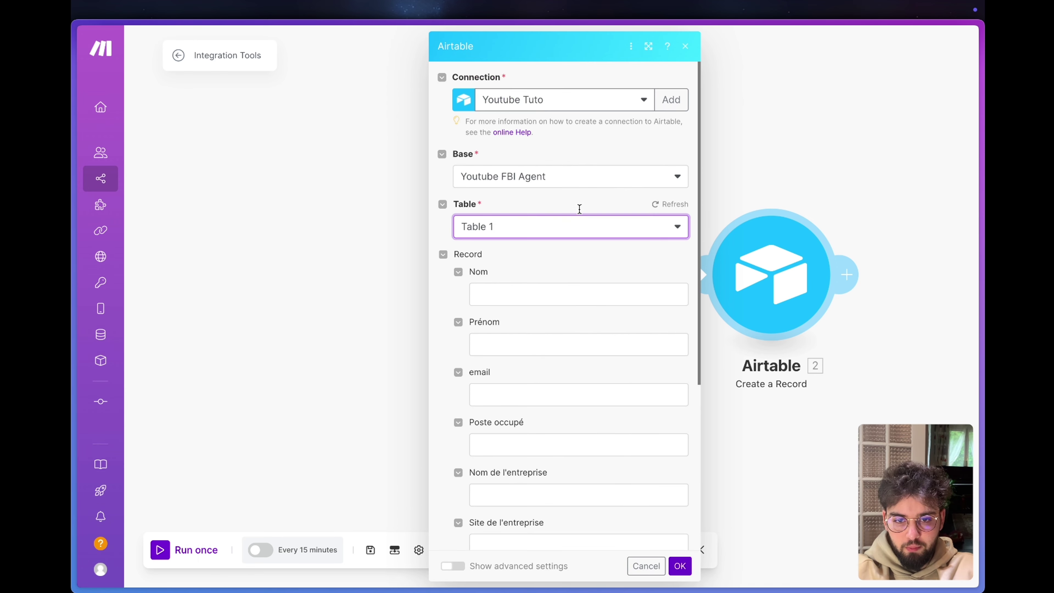
left_click(565, 293)
left_click(719, 322)
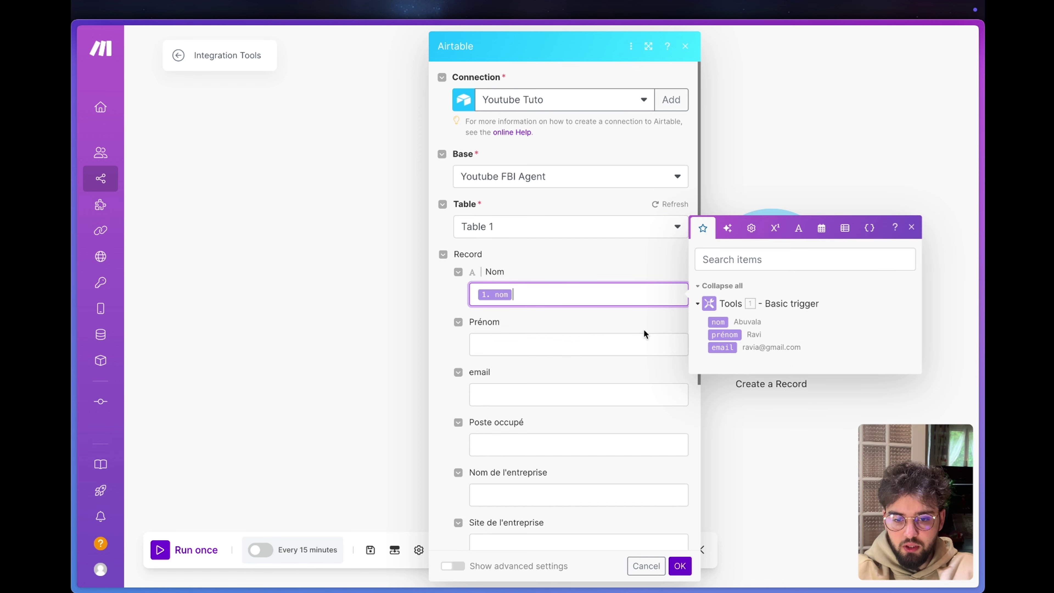
left_click(548, 339)
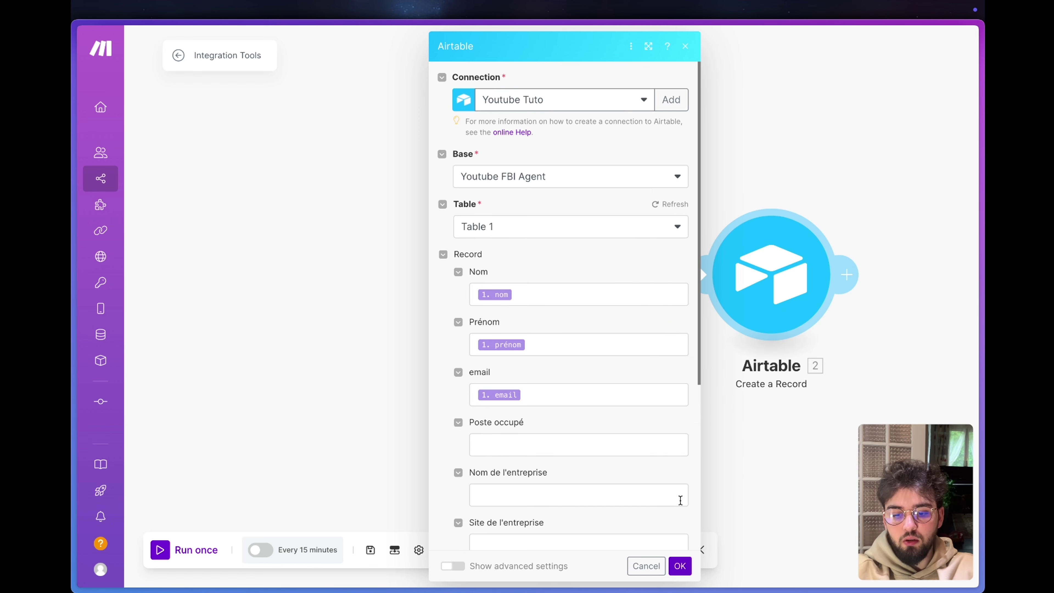
left_click(681, 566)
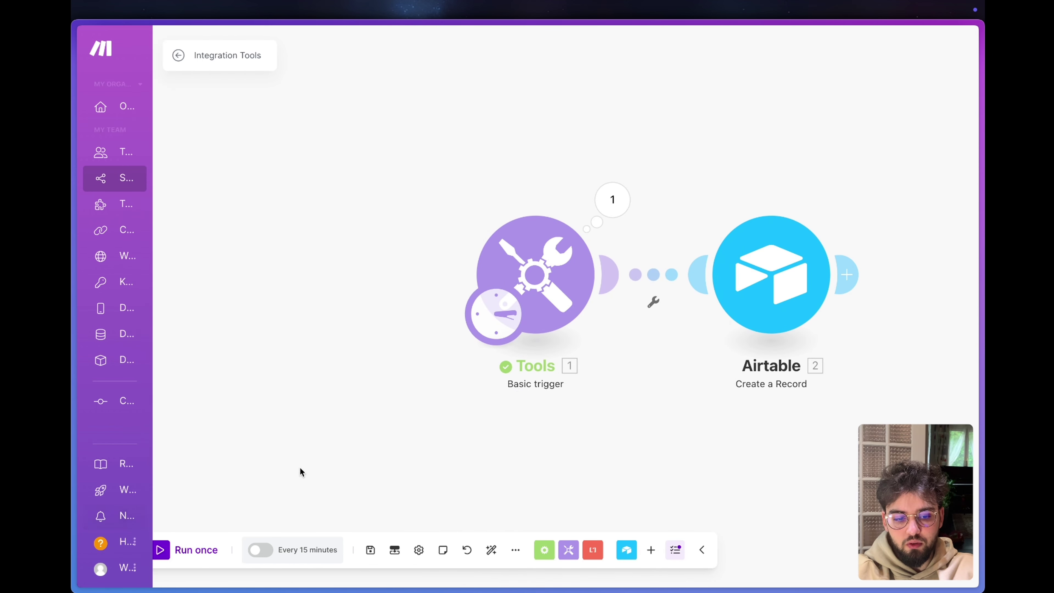
Run the scenario to create a test record, then delete that record from Airtable's Table 1.
left_click(156, 549)
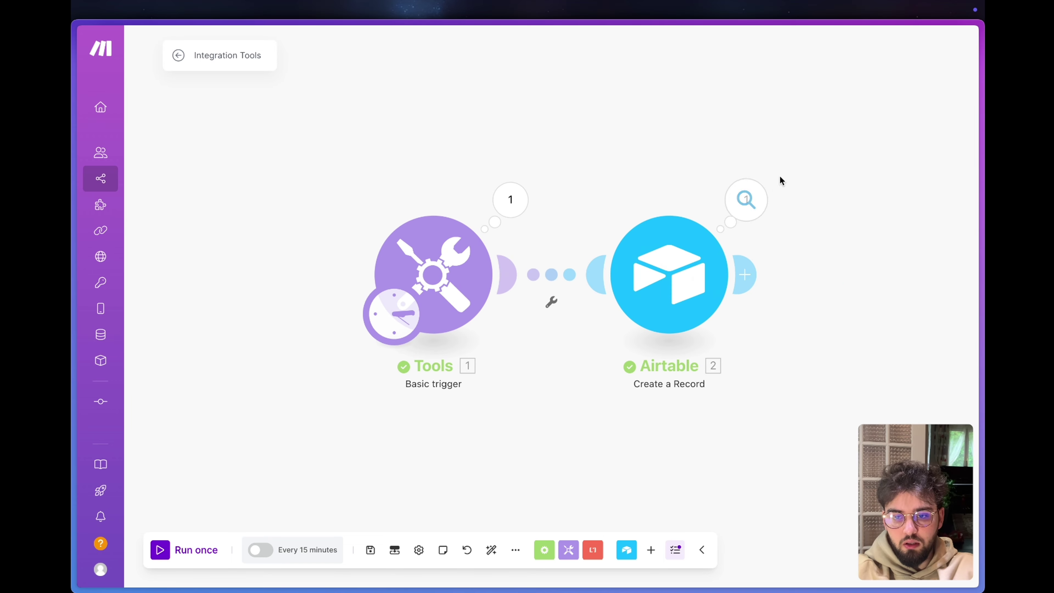
mouse_move(73, 353)
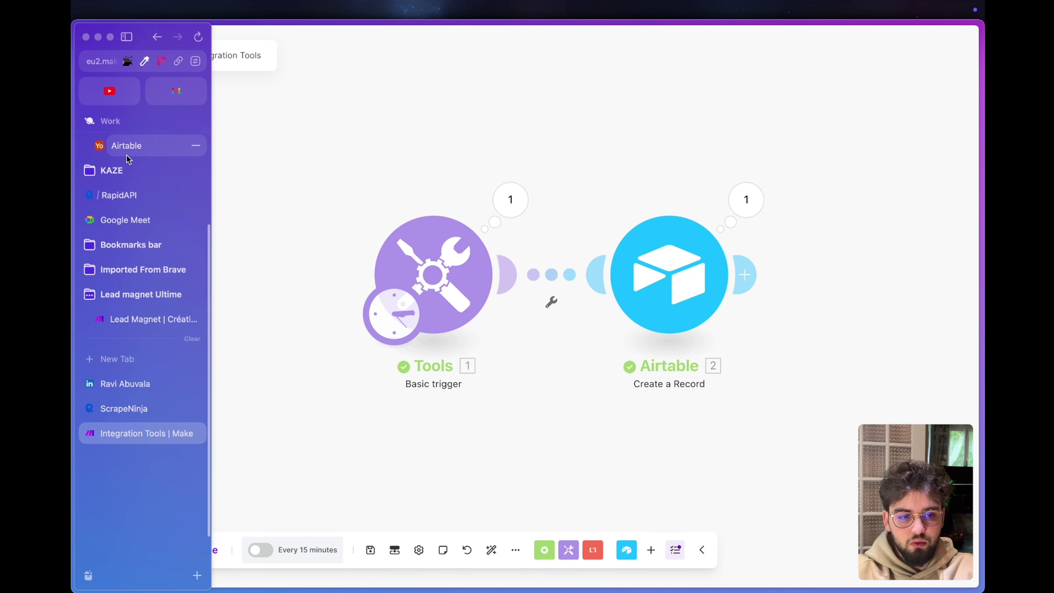
left_click(125, 145)
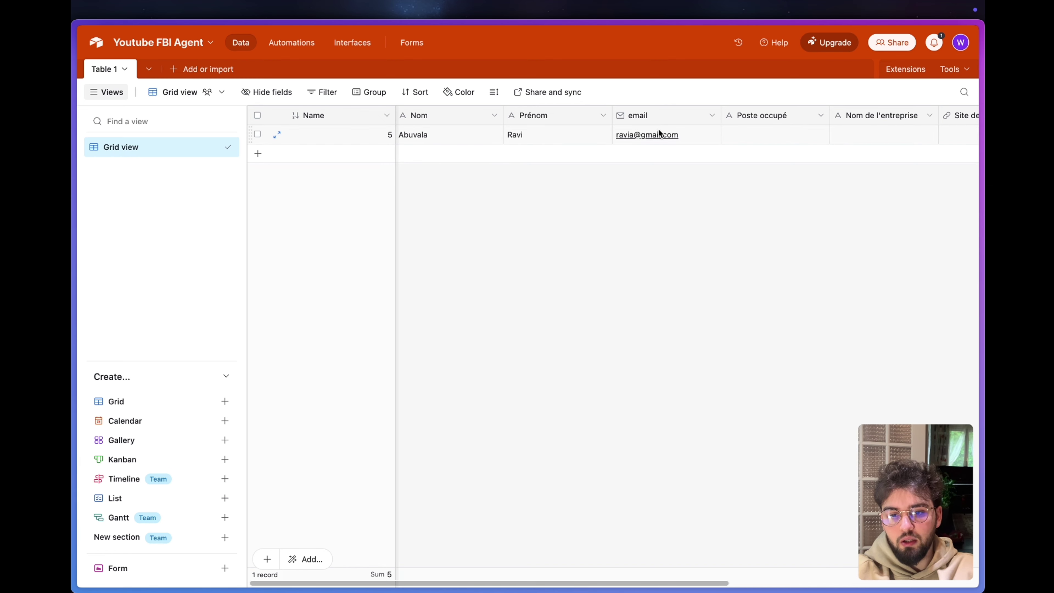
right_click(268, 136)
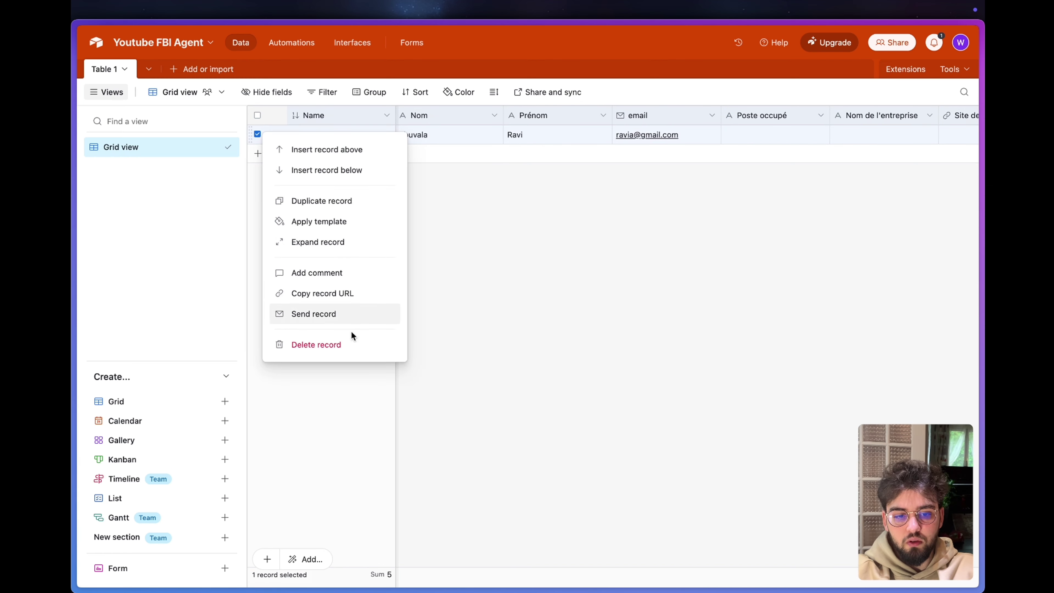
left_click(328, 344)
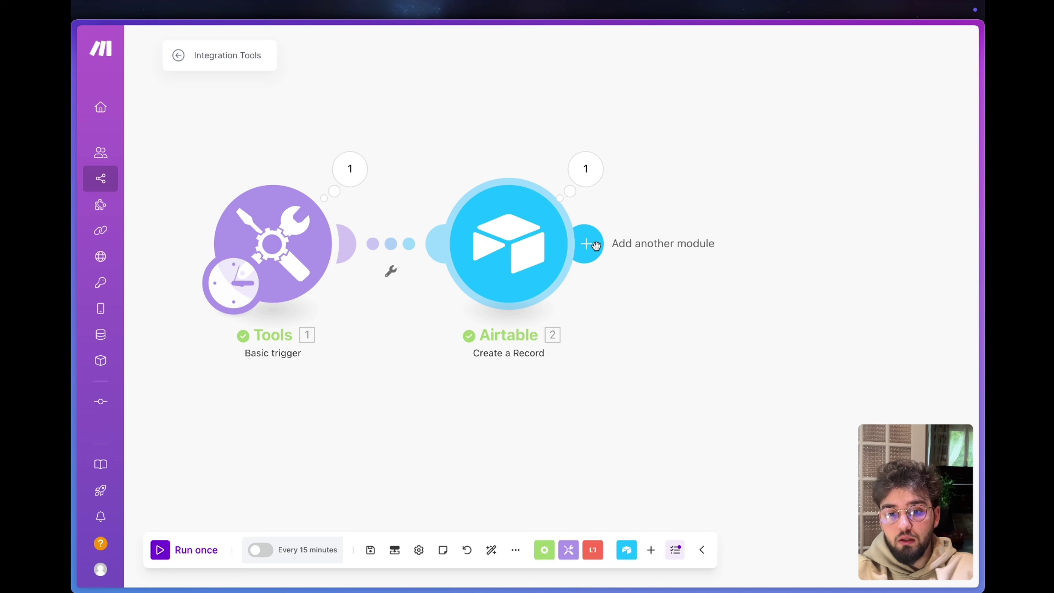
Add a Perplexity AI Create a Chat Completion module after Airtable, keeping My Perplexity connection.
left_click(593, 245)
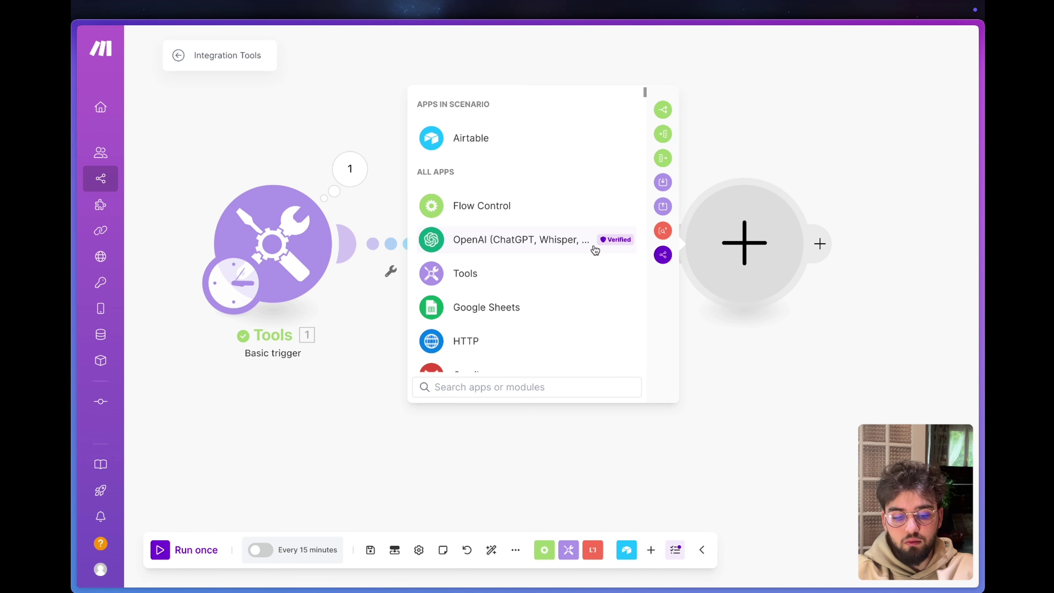
type("perp")
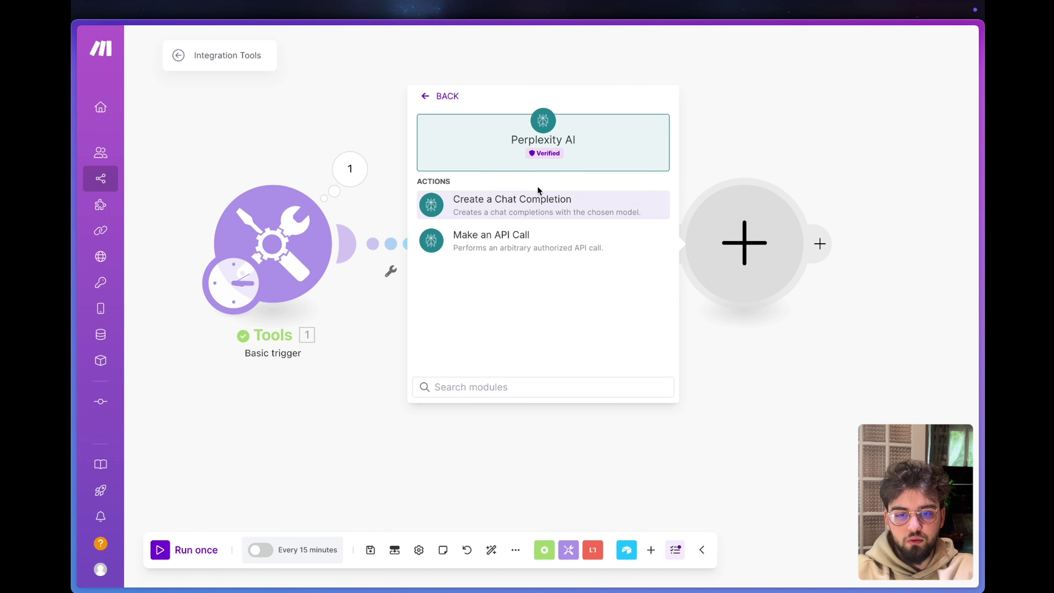
left_click(534, 201)
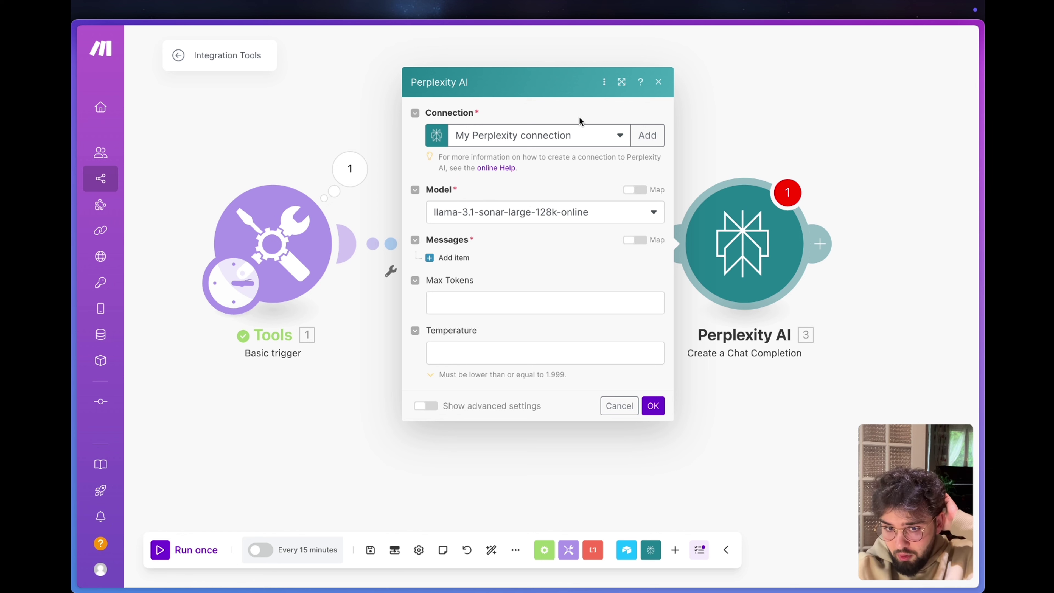
left_click(579, 134)
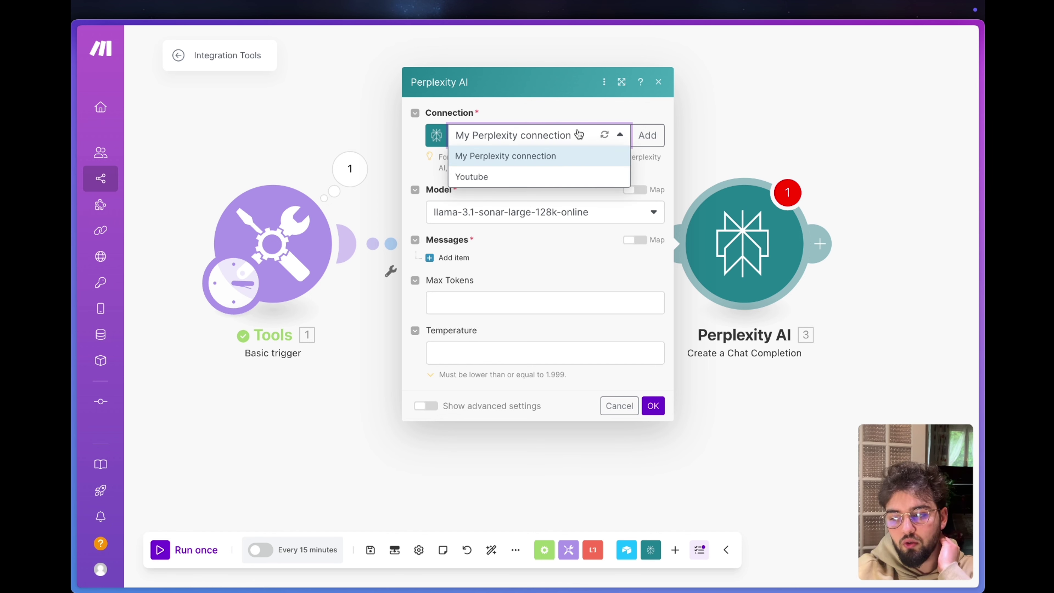
left_click(518, 155)
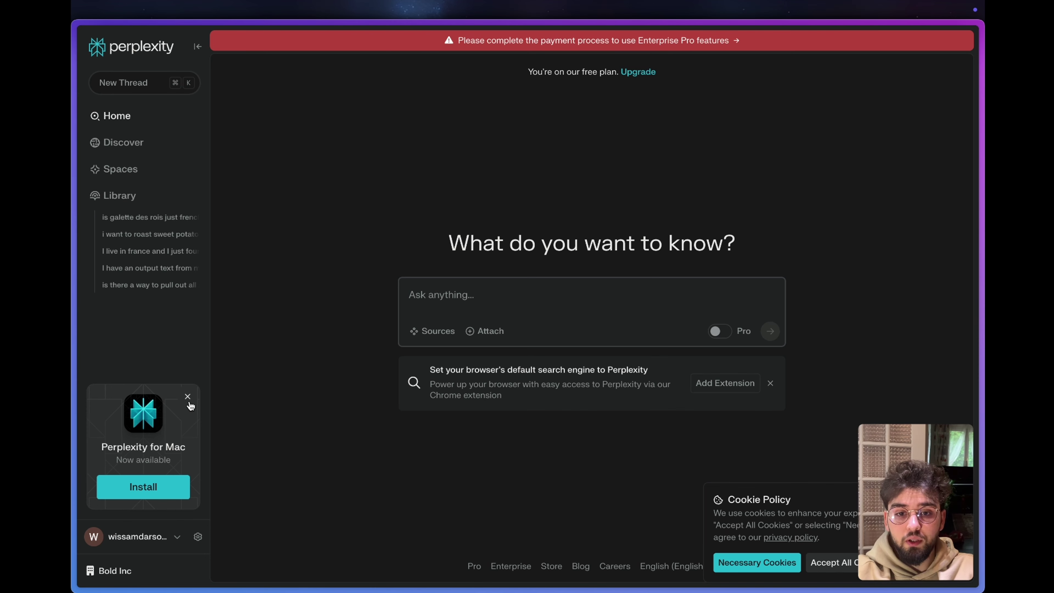
left_click(187, 397)
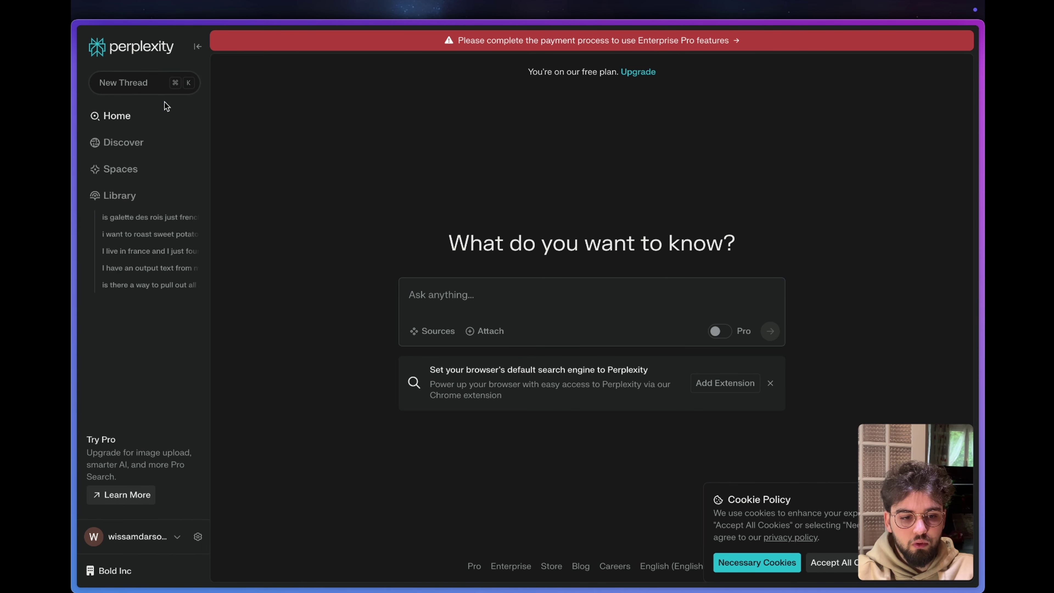
Open Perplexity's API settings to check available credits and start buying more.
left_click(197, 537)
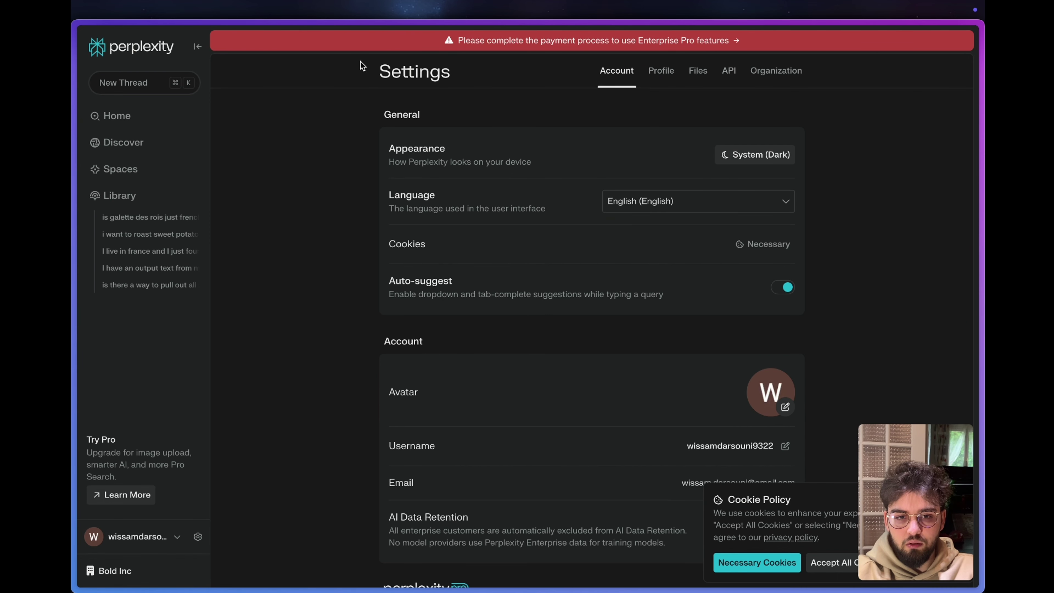
left_click(729, 71)
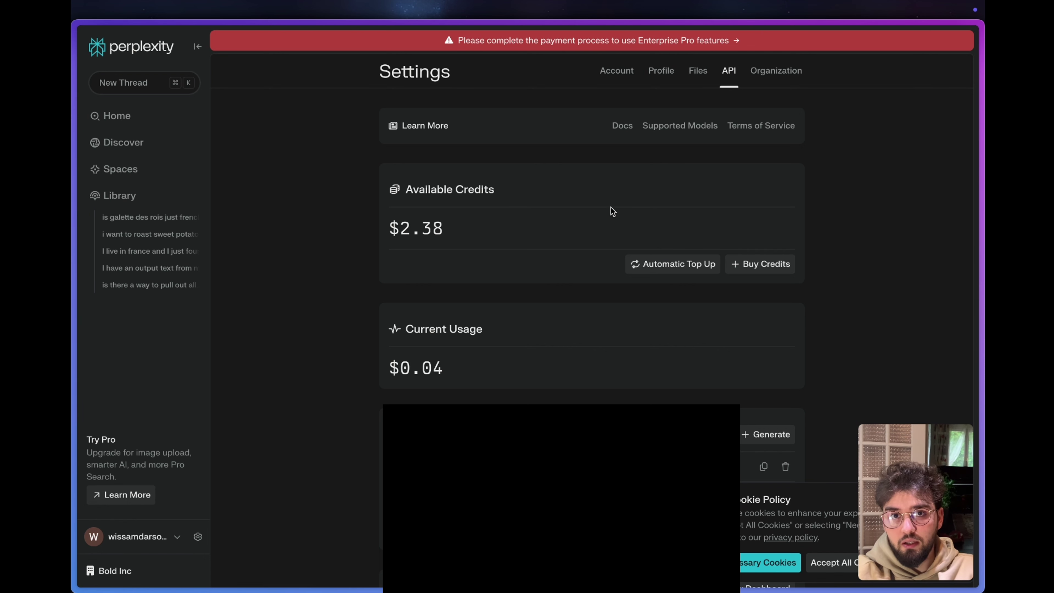
left_click(752, 264)
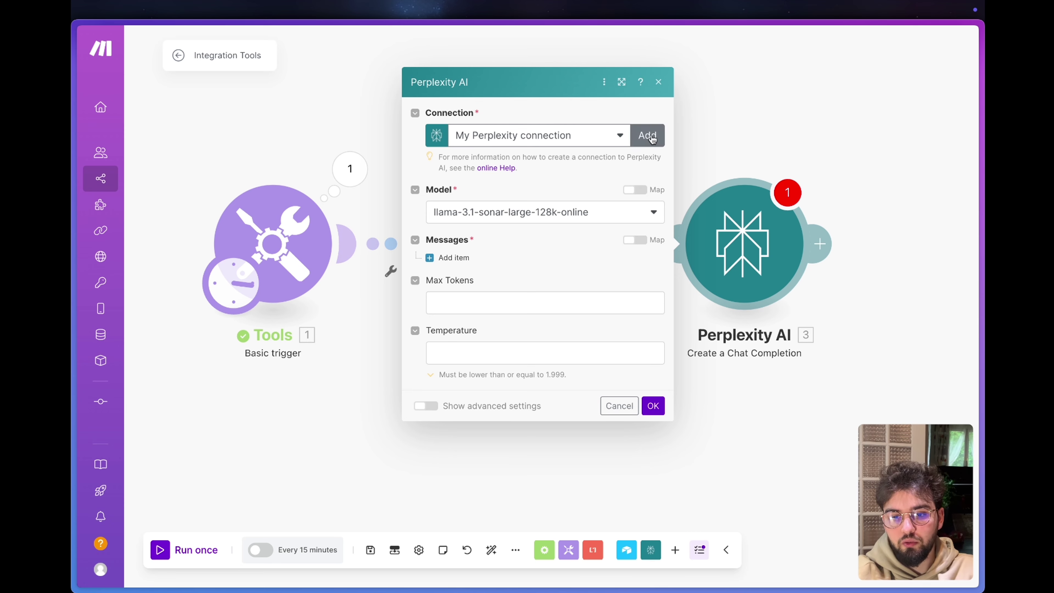
Keep llama-3.1-sonar-large-128k-online as the Perplexity module's model.
left_click(652, 139)
left_click(734, 156)
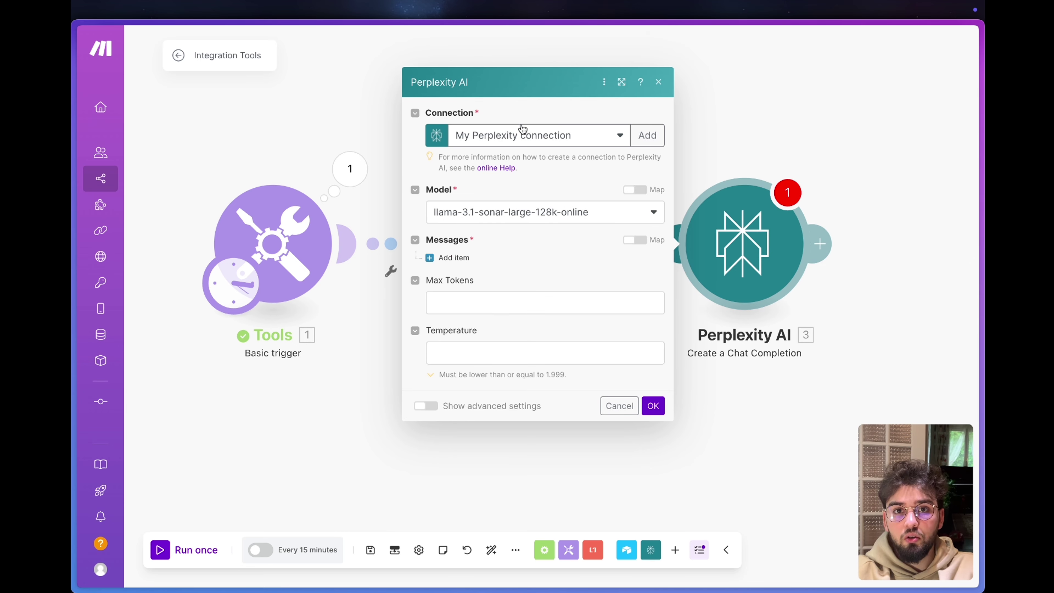
left_click(531, 218)
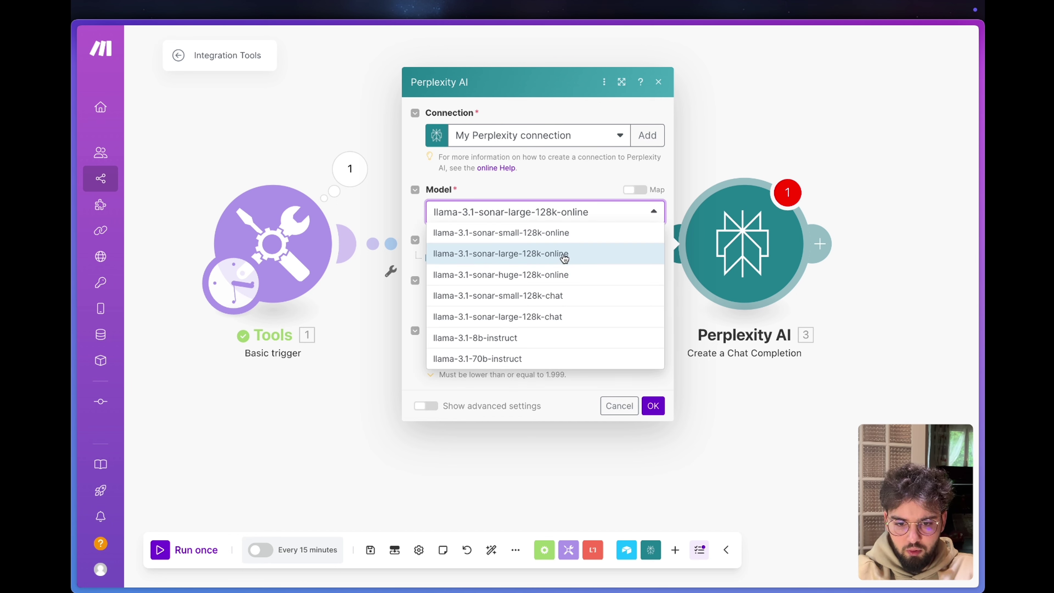
left_click(549, 257)
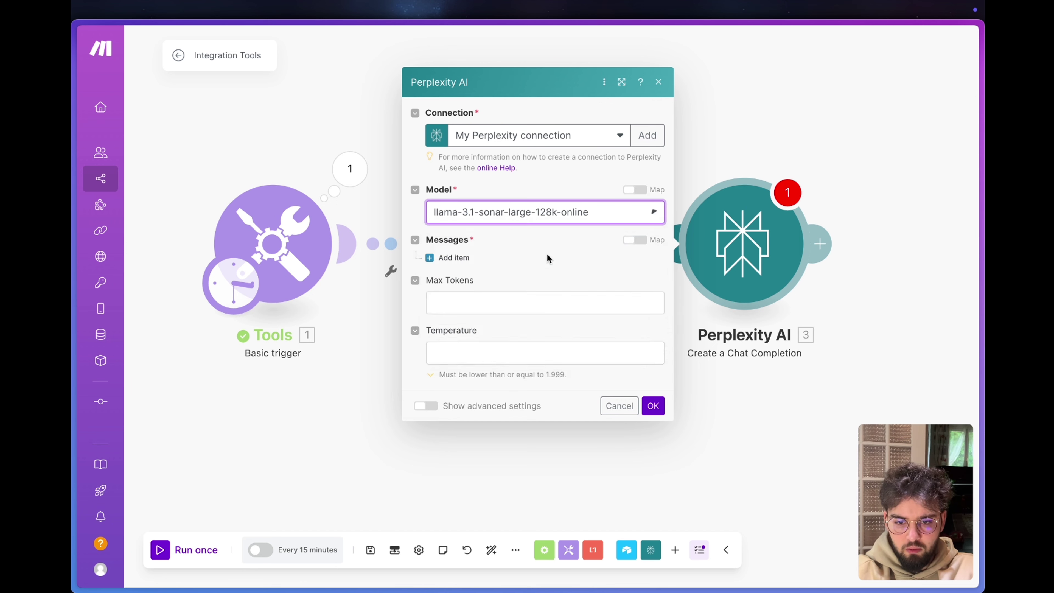
Add a first System message containing the pasted LinkedIn-profile-finding prompt with JSON output.
left_click(447, 259)
left_click(525, 256)
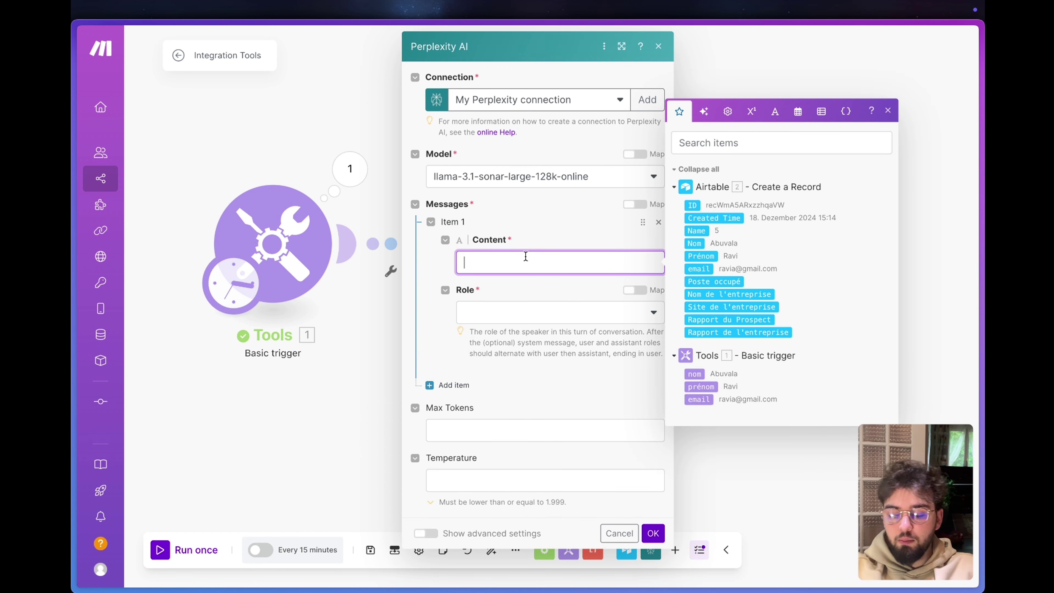
key("ctrl+v")
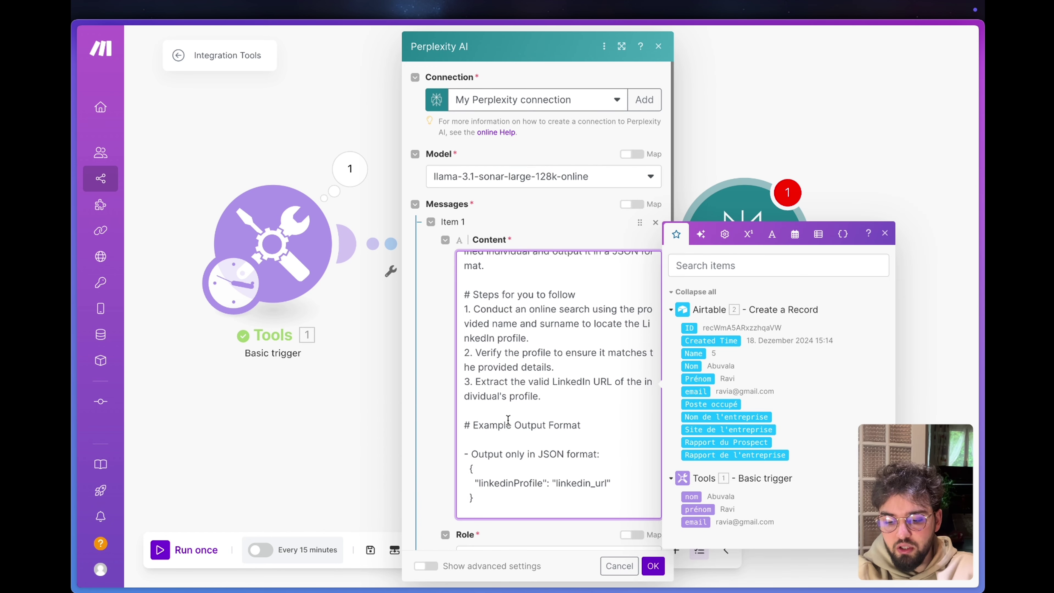
key("BackSpace")
scroll(456, 407, "down", 5)
left_click(522, 334)
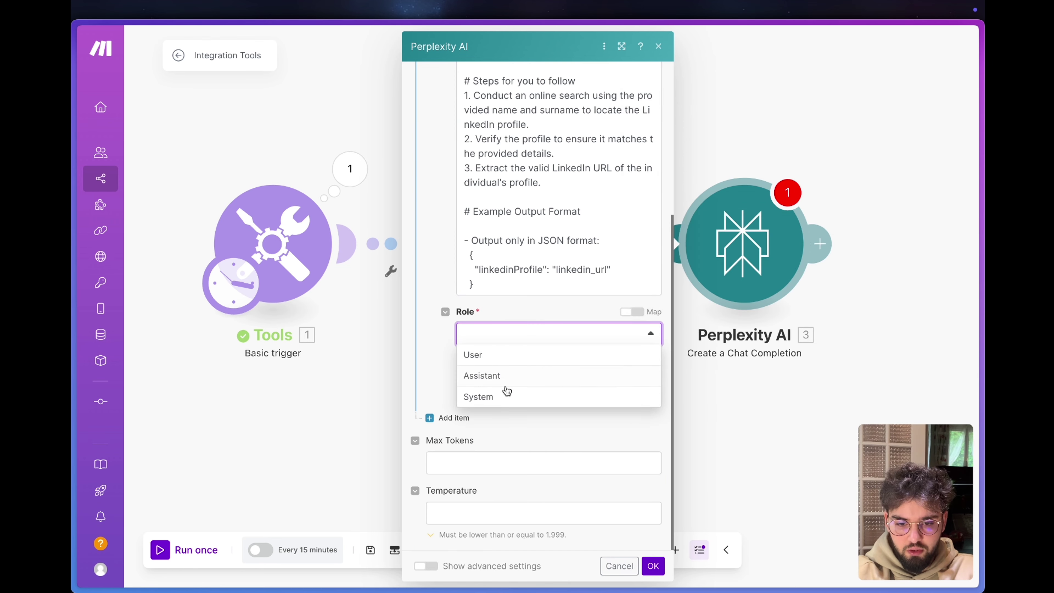
left_click(502, 397)
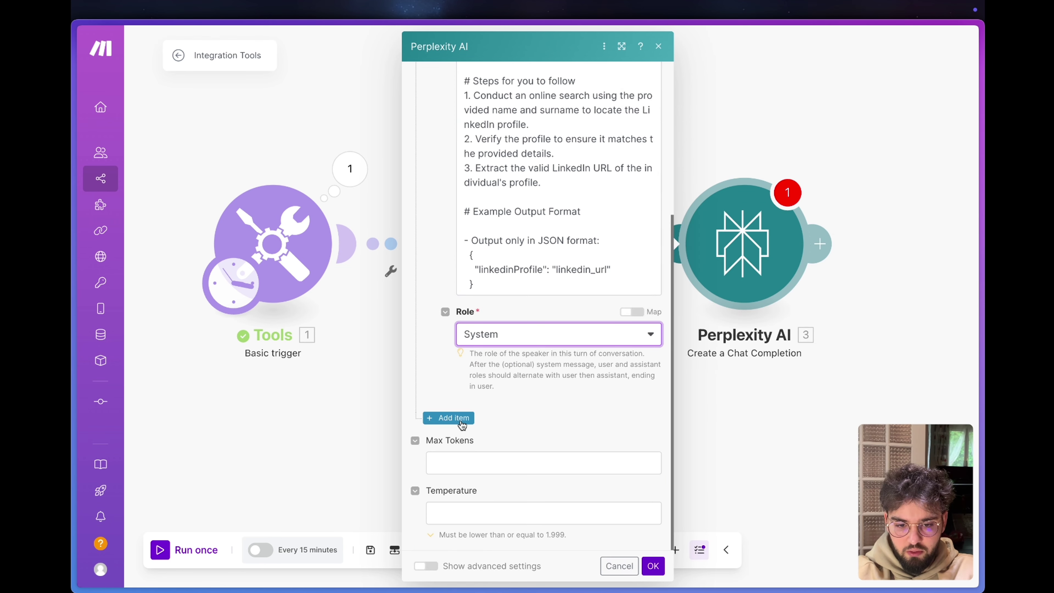
scroll(439, 362, "up", 5)
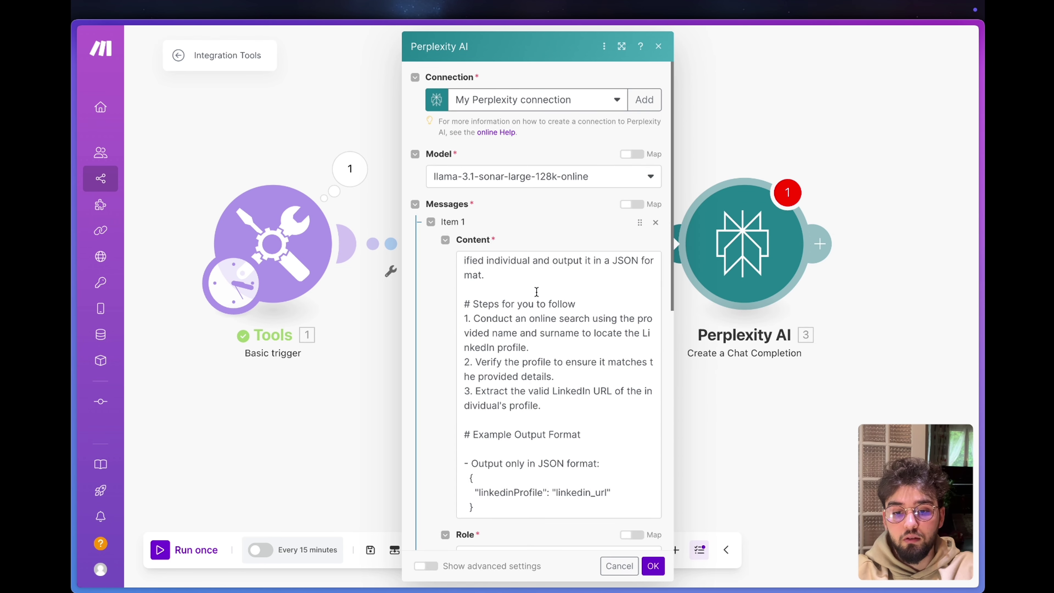
scroll(537, 292, "up", 1)
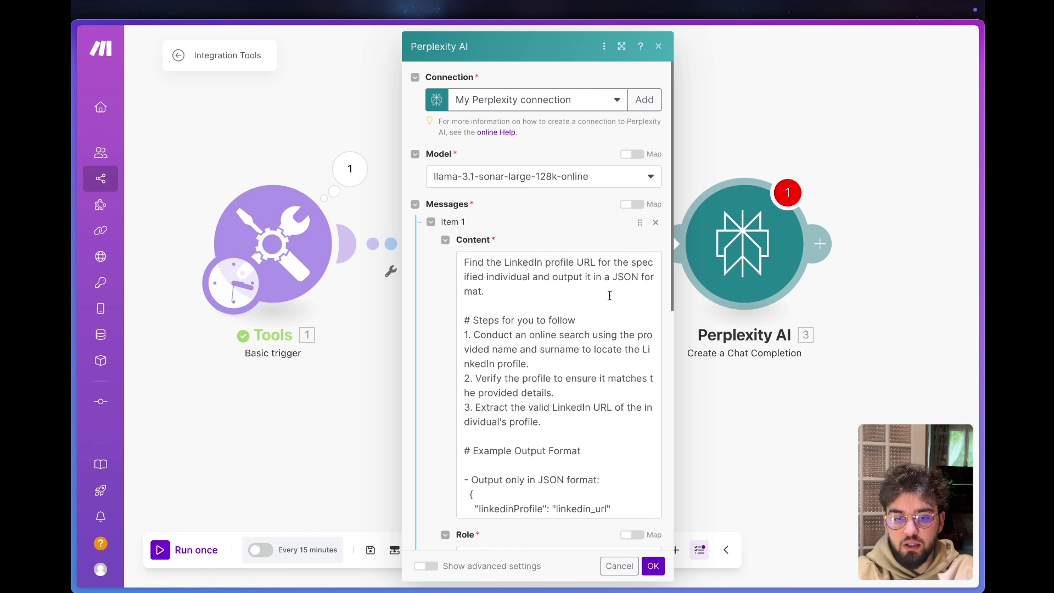
left_click(603, 301)
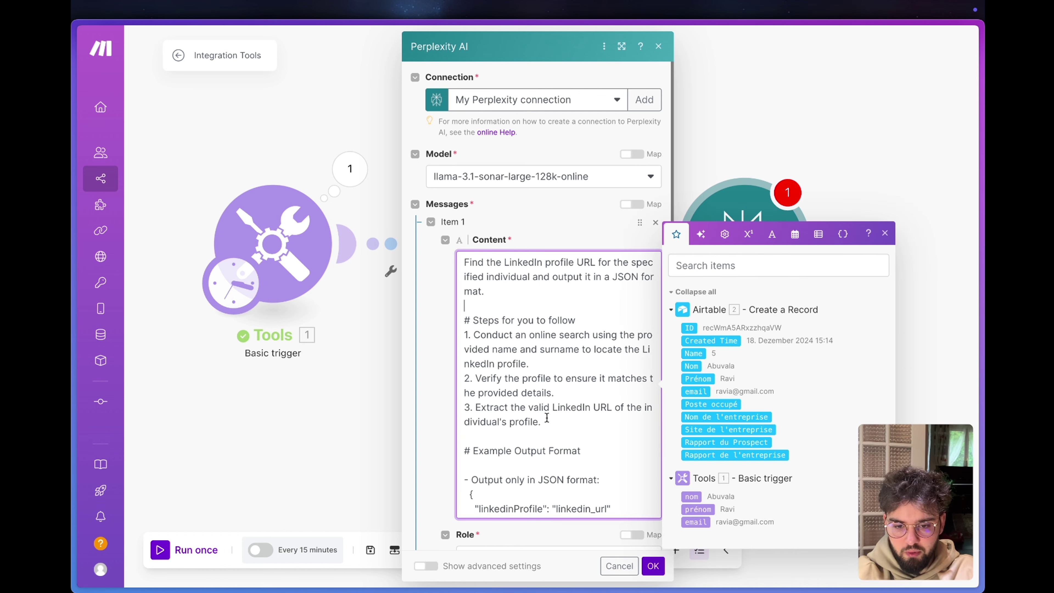
left_click_drag(547, 417, 459, 304)
Delete the Steps section from the system prompt and tidy the JSON format example.
key("BackSpace")
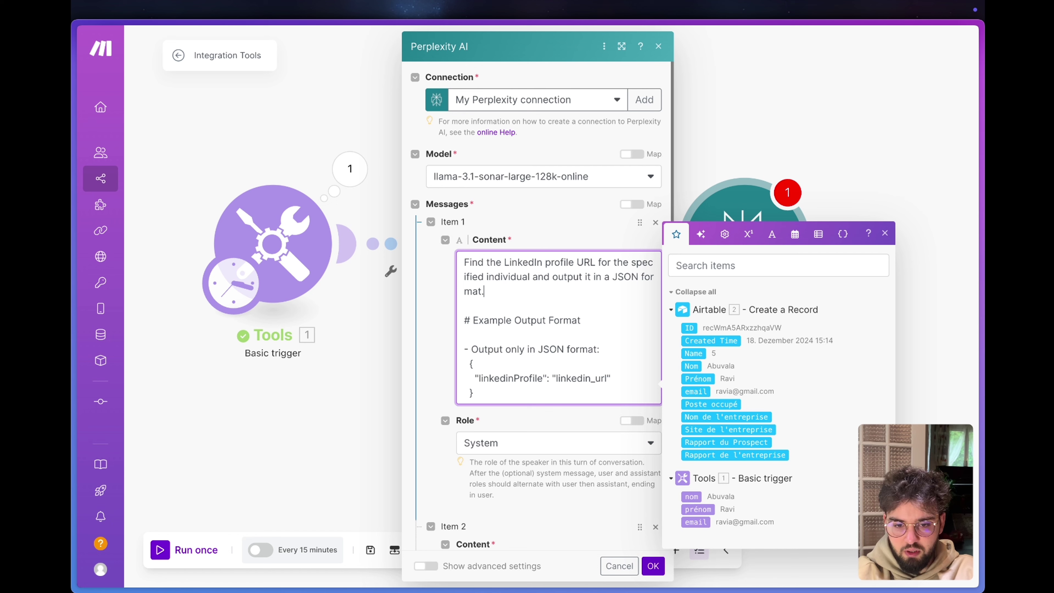
left_click(456, 349)
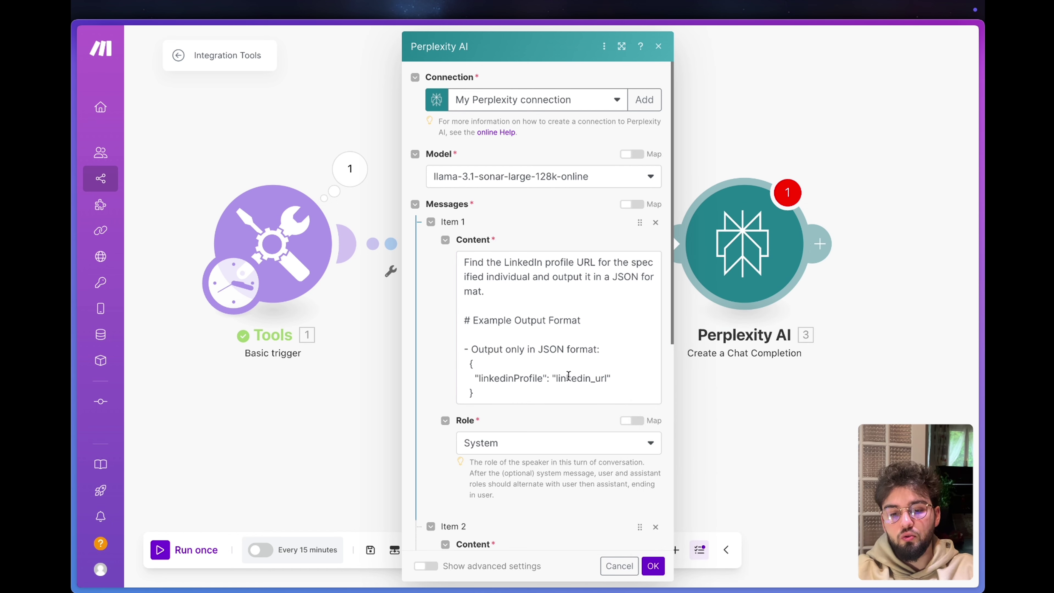
left_click(603, 348)
key("Return")
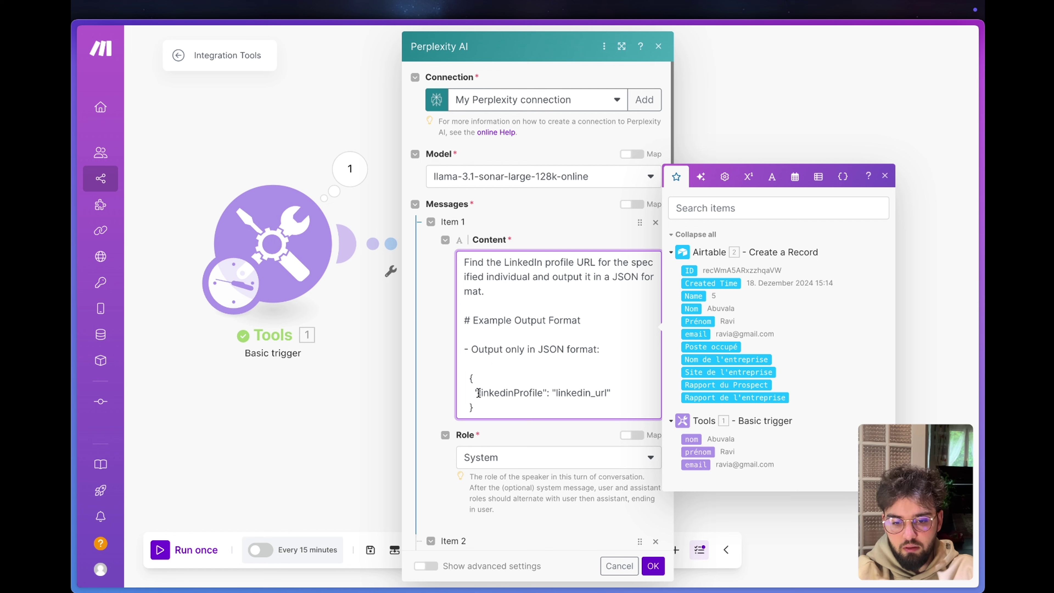
left_click_drag(477, 391, 549, 392)
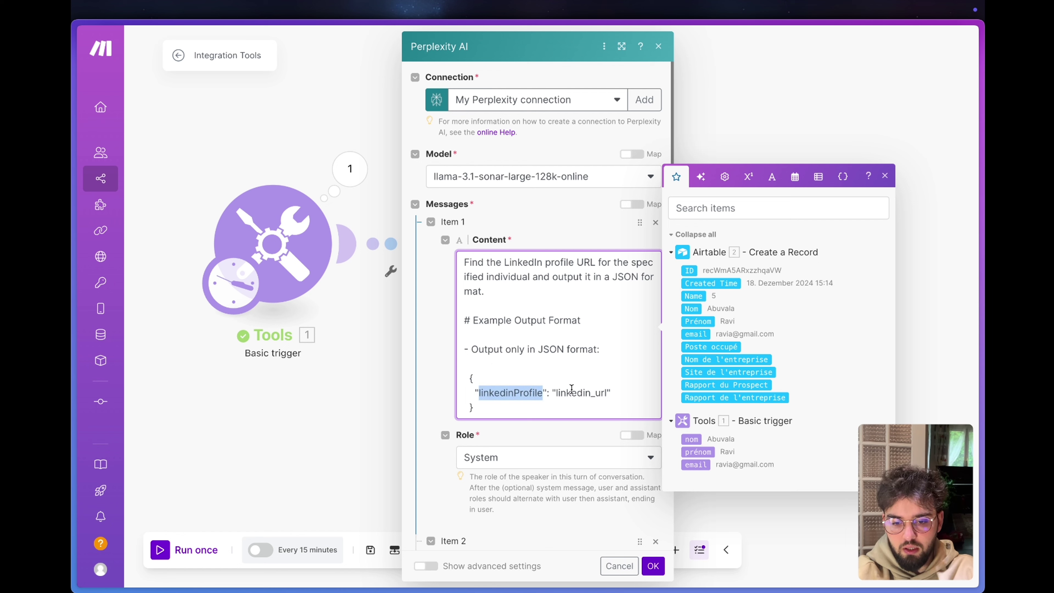
double_click(608, 391)
Fill a second User message with the mapped prénom and nom, then confirm the module.
scroll(490, 145, "down", 8)
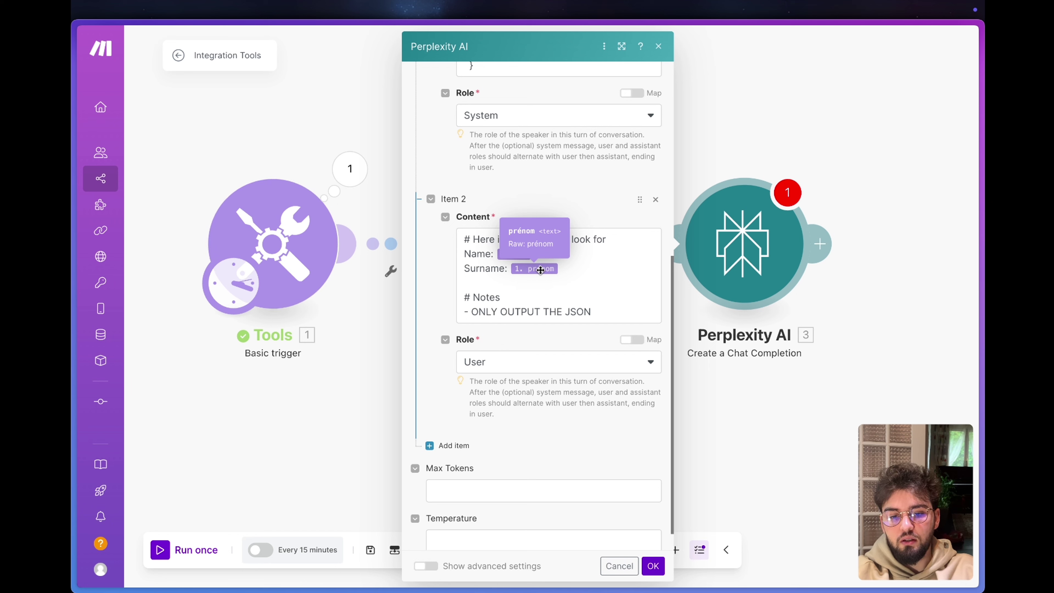
left_click(479, 283)
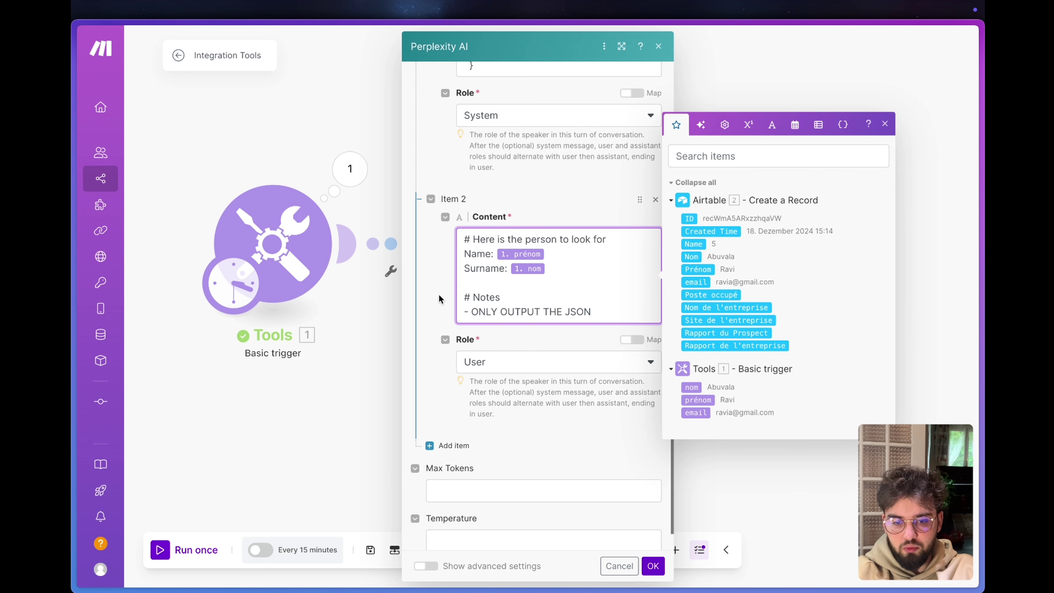
left_click(653, 566)
left_click(745, 244)
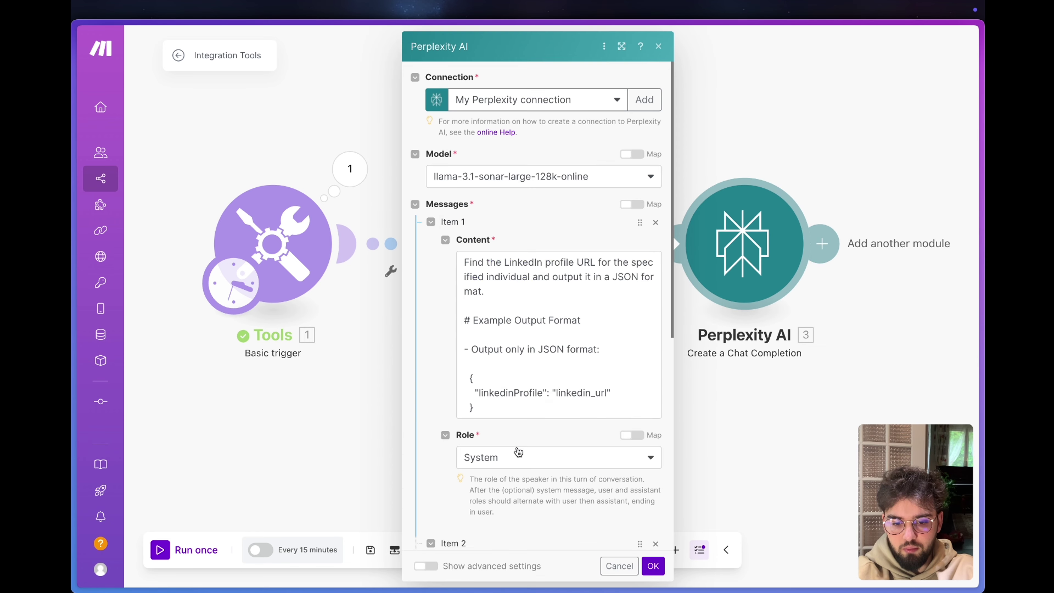
scroll(518, 452, "down", 6)
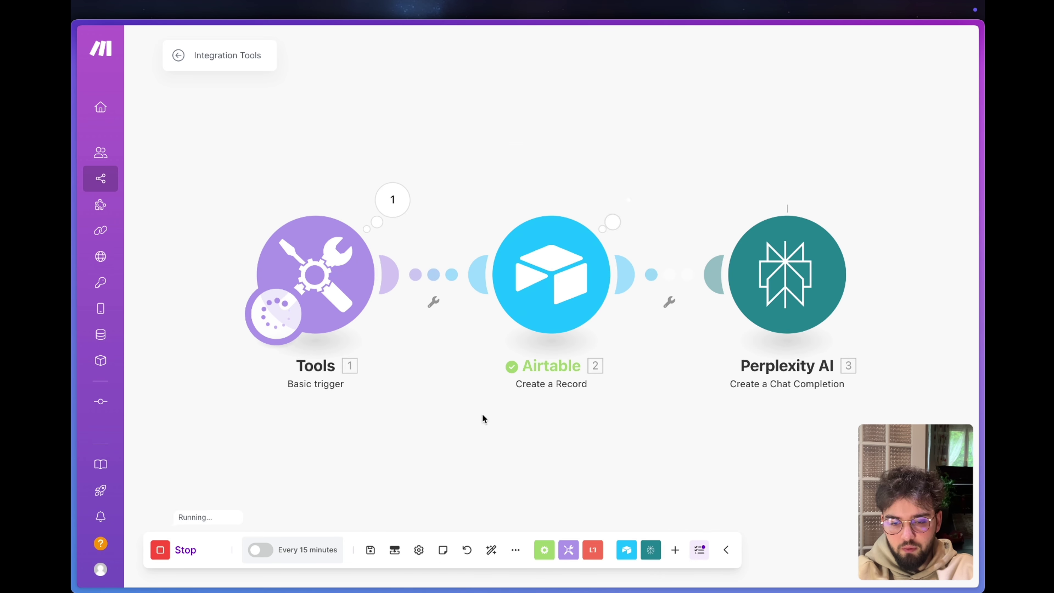
Expand the Perplexity module's output down to the returned JSON message.
left_click(865, 201)
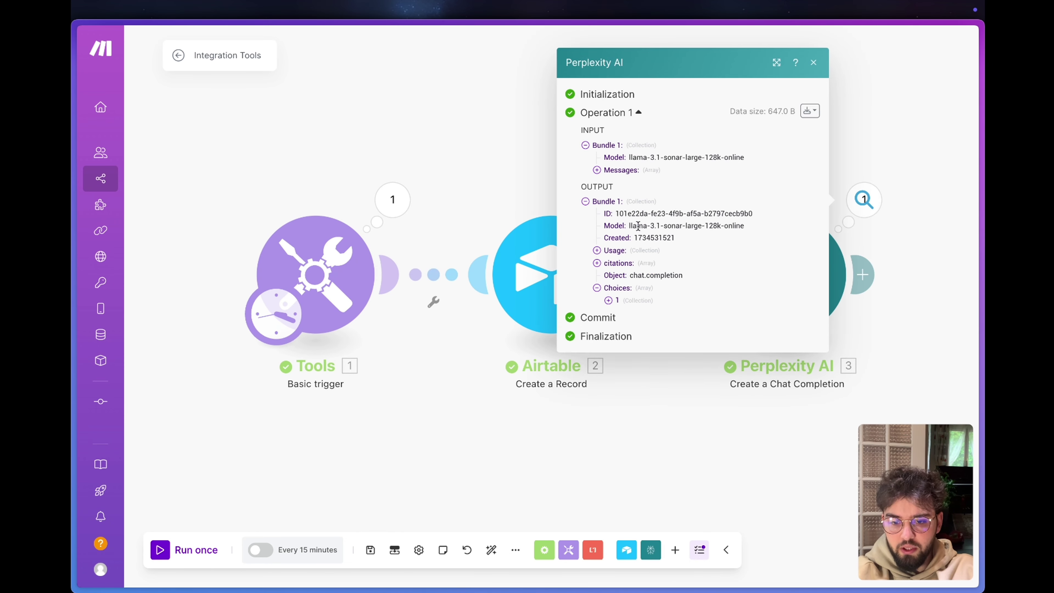
left_click(609, 301)
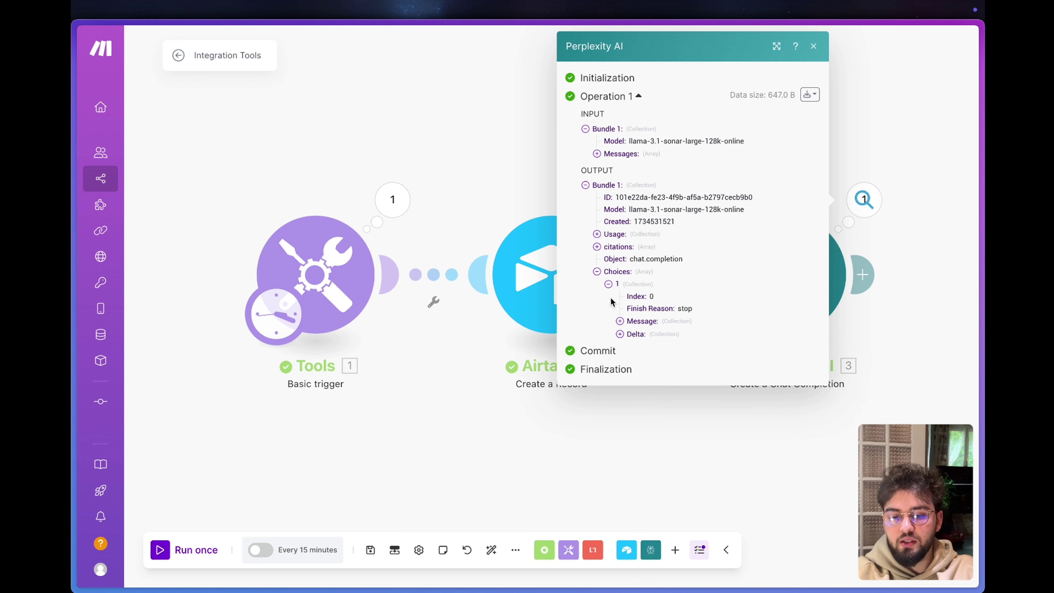
left_click(641, 322)
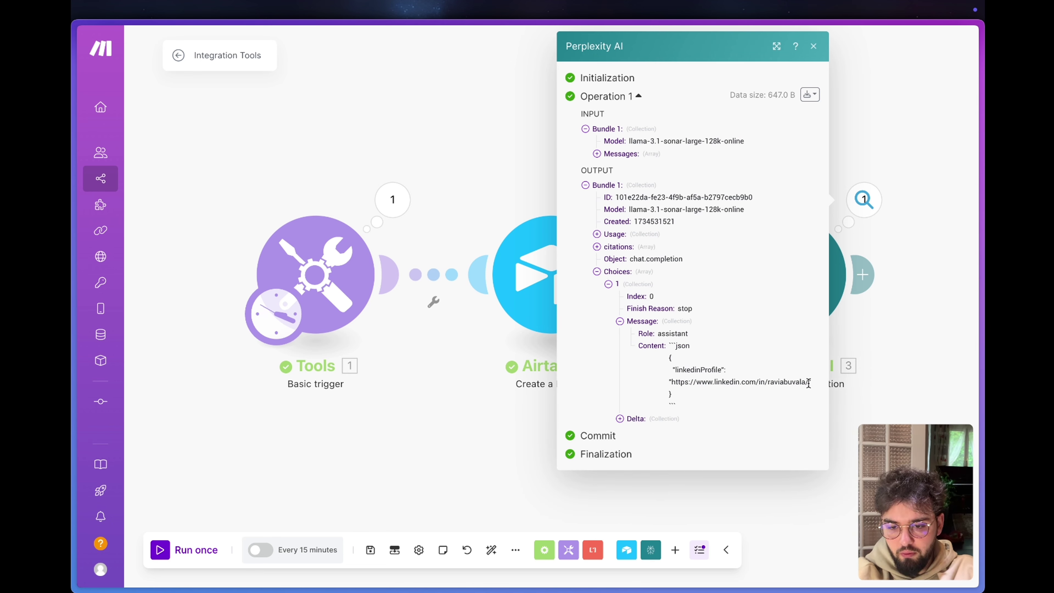
Open the returned linkedinProfile URL in a new tab to verify the profile, then return to Make.
left_click_drag(810, 382, 671, 390)
key("super+c")
key("super+t")
key("super+v")
key("Return")
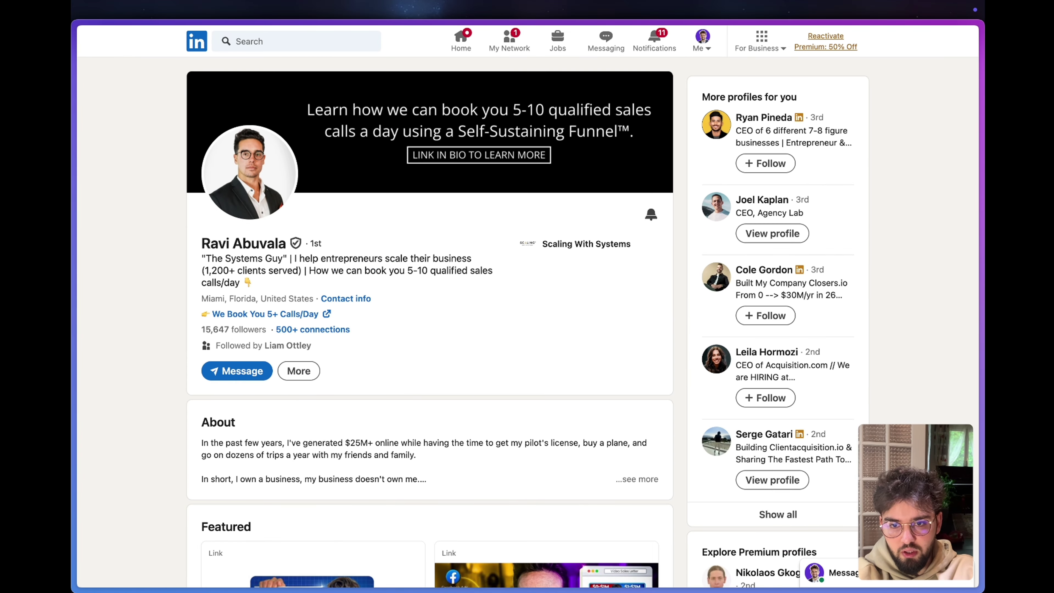
scroll(388, 358, "down", 8)
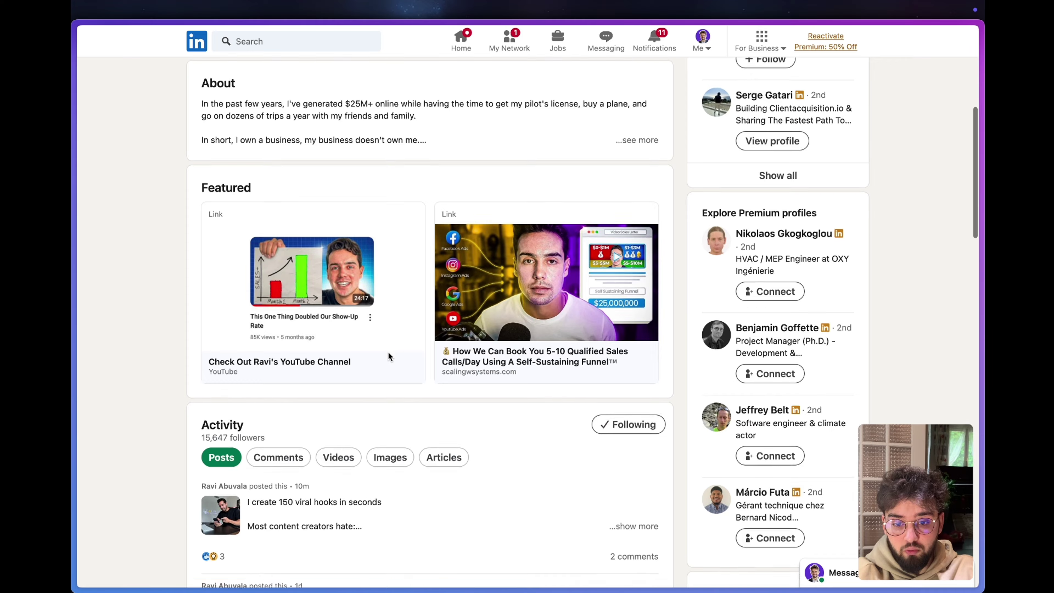
scroll(390, 358, "up", 9)
key("ctrl+Tab")
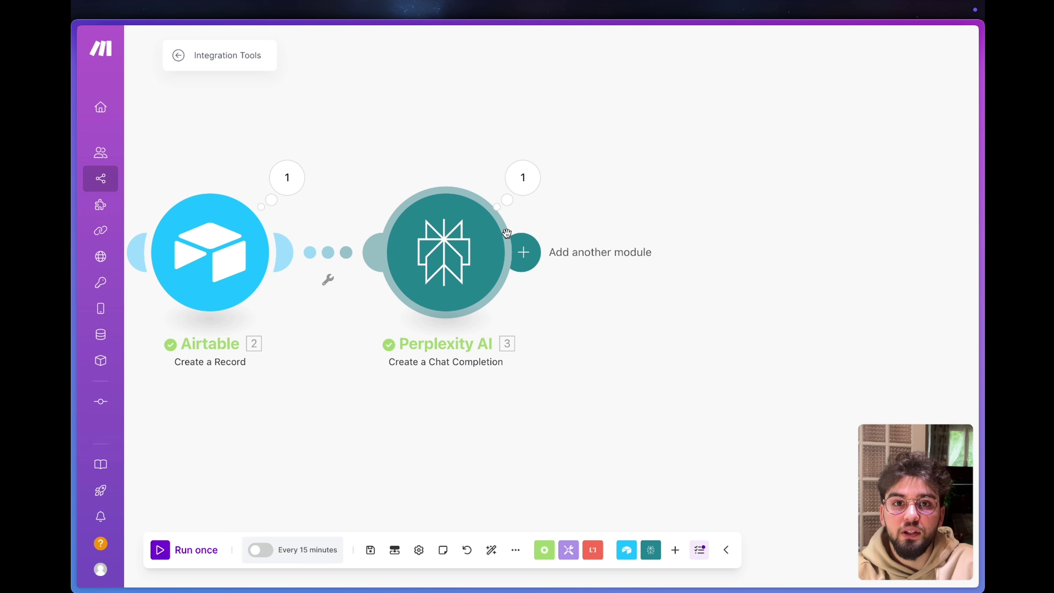
left_click(523, 178)
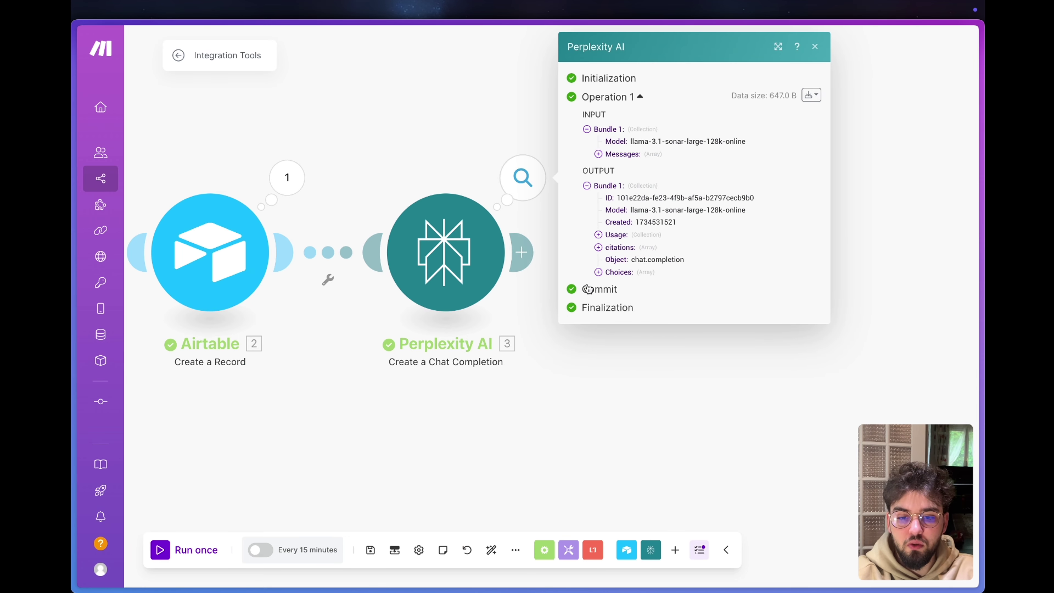
left_click(615, 275)
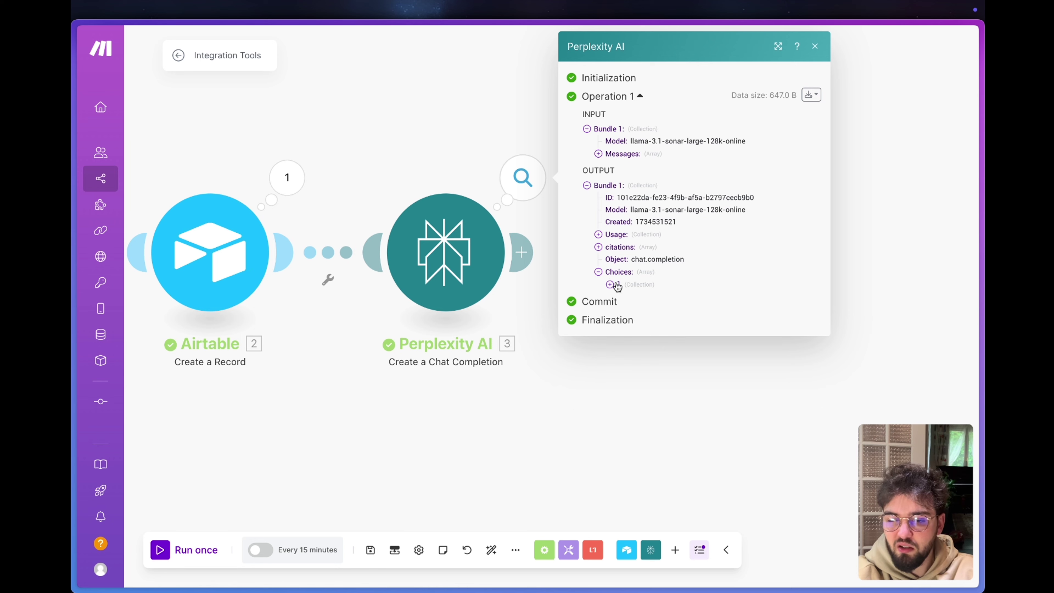
left_click(616, 286)
triple_click(670, 347)
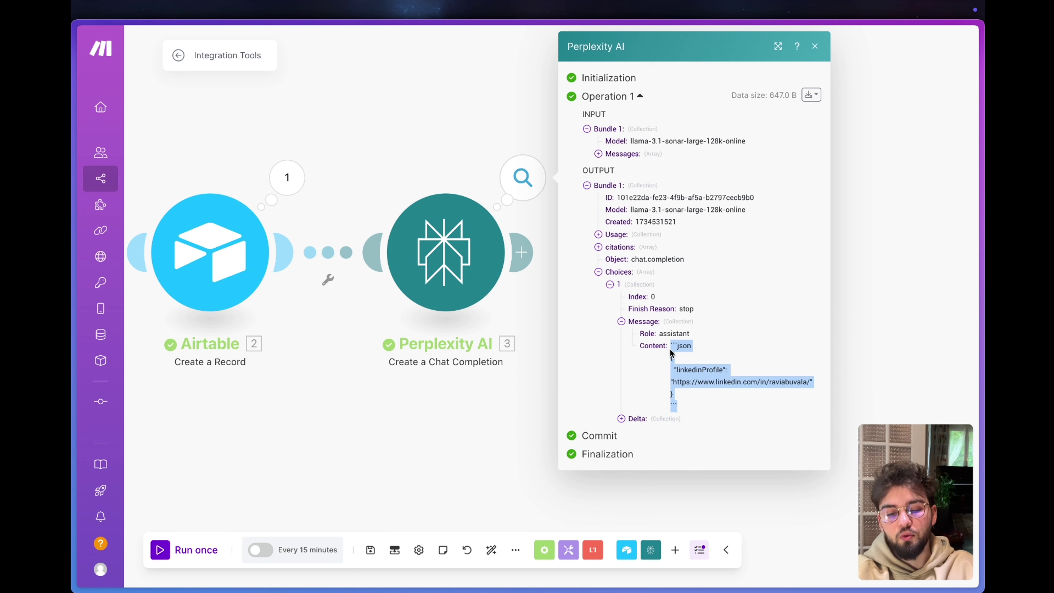
left_click(691, 345)
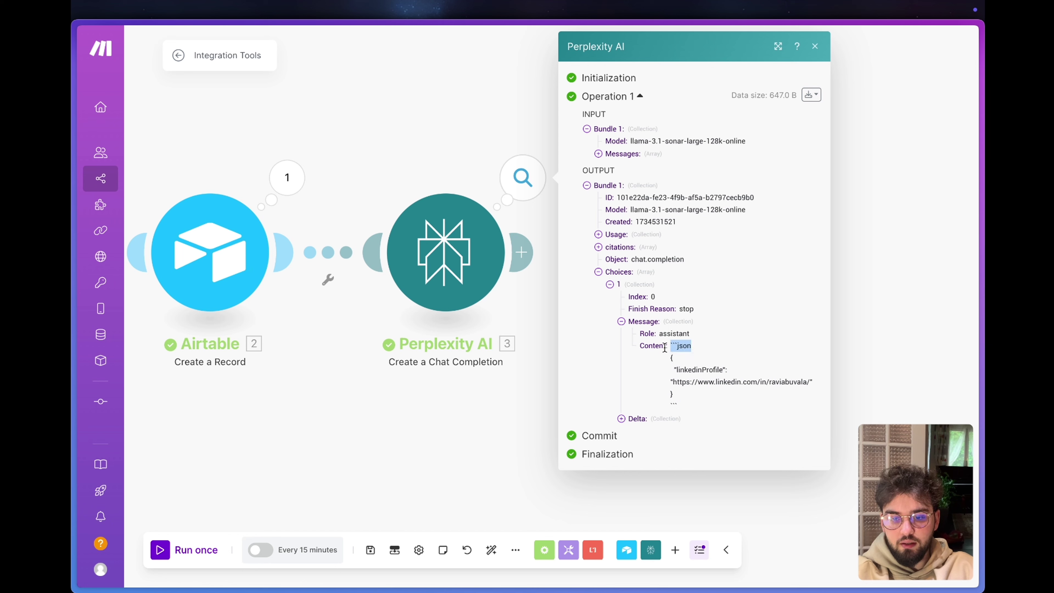
left_click_drag(682, 404, 656, 409)
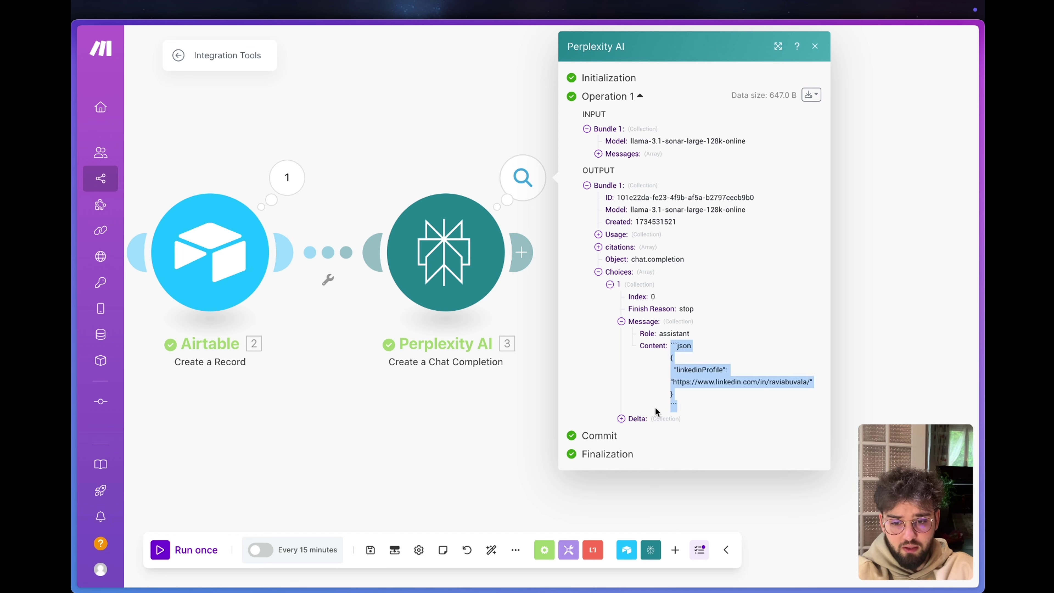
left_click(485, 143)
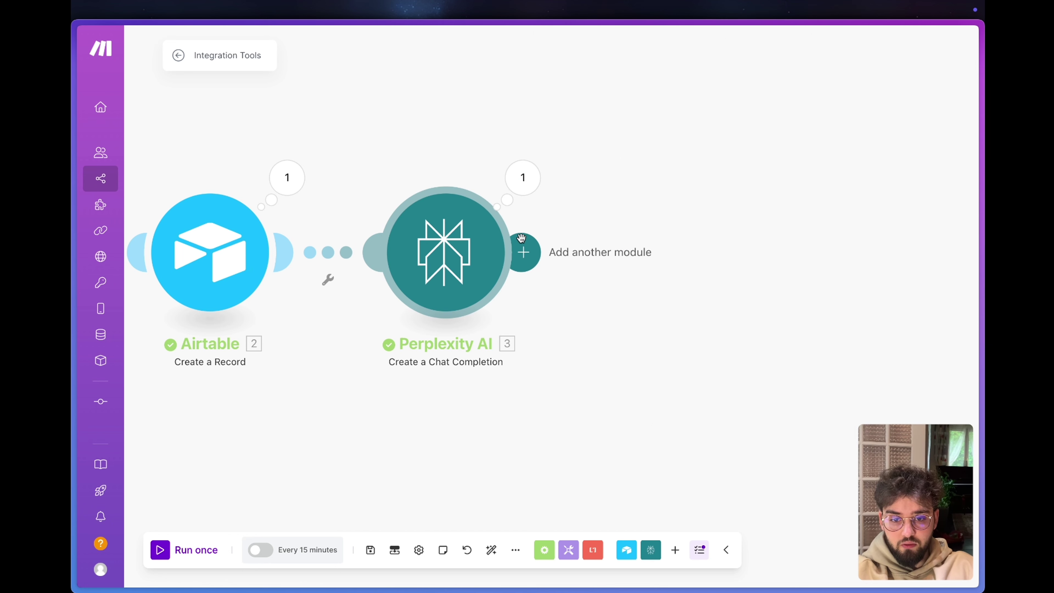
left_click(522, 252)
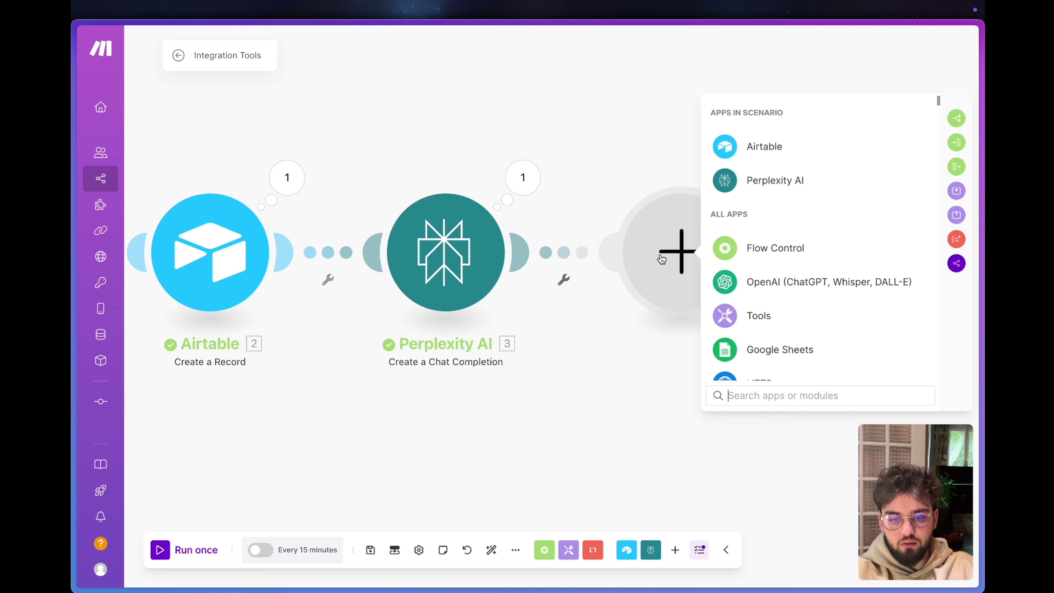
left_click(522, 177)
left_click(617, 273)
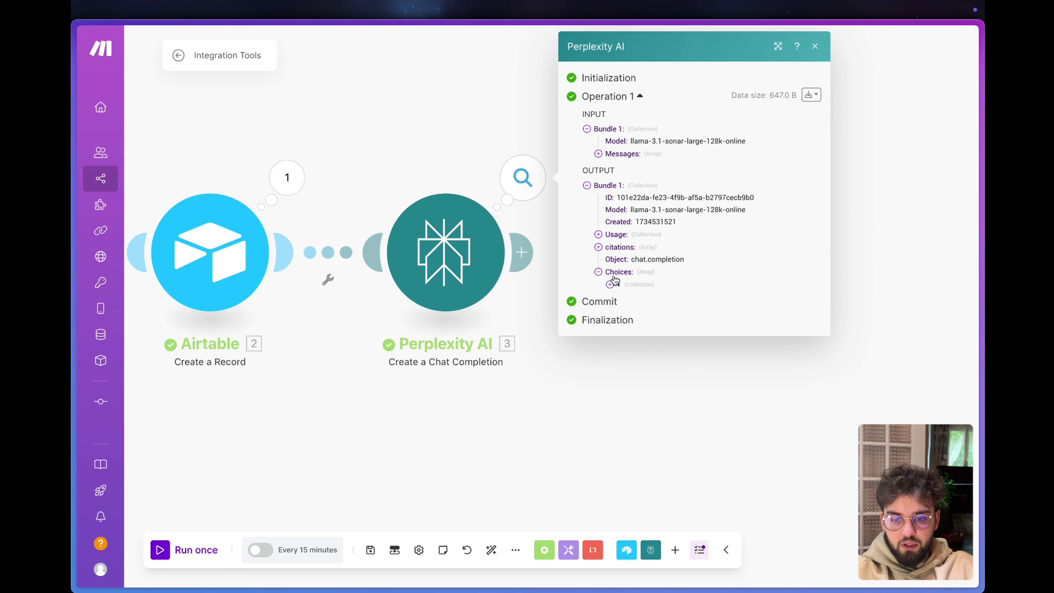
left_click(610, 285)
left_click(622, 322)
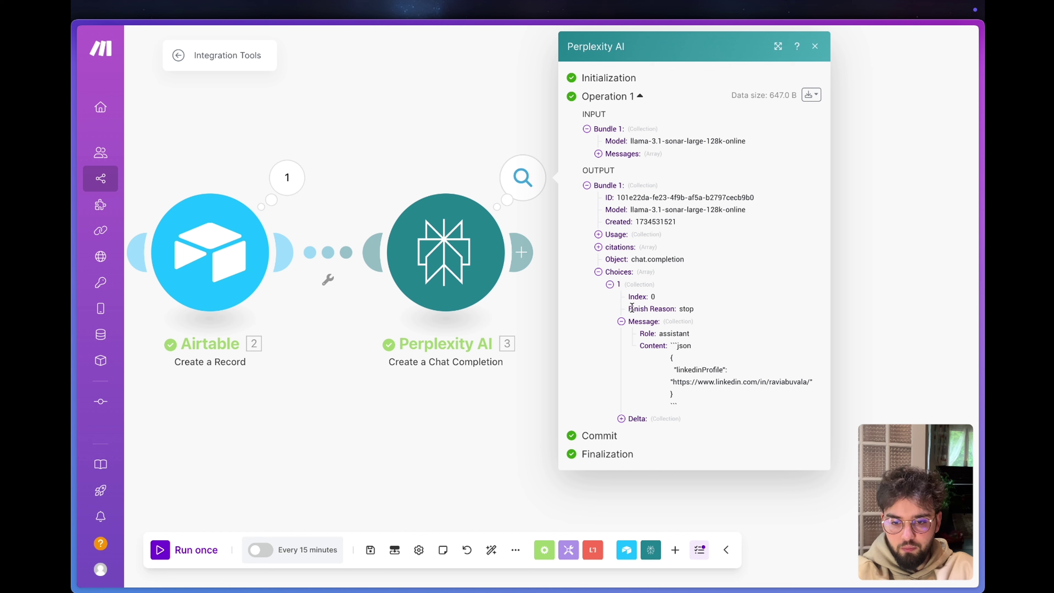
left_click_drag(629, 308, 677, 309)
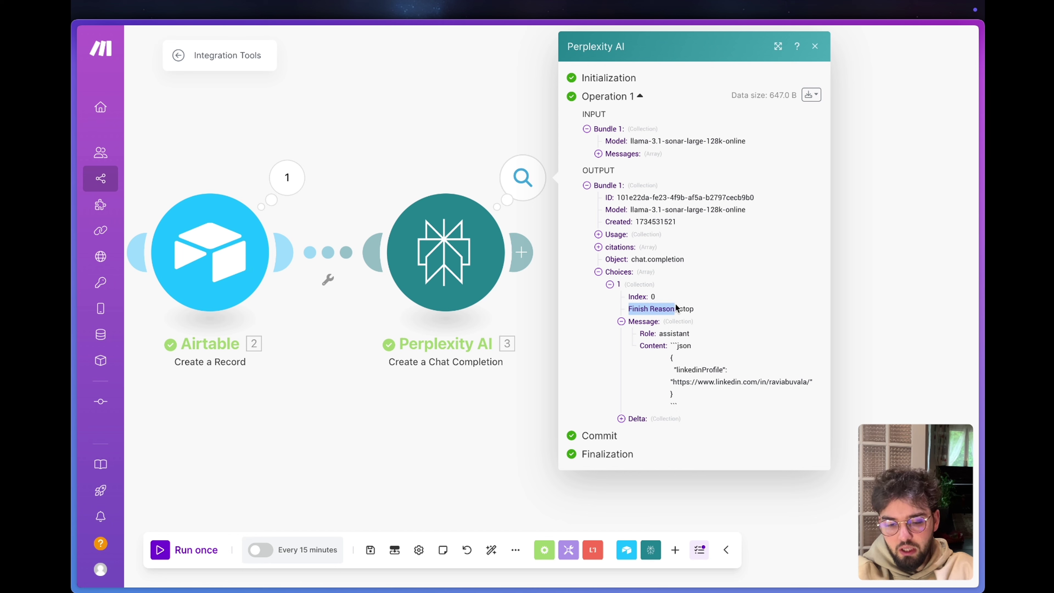
double_click(687, 309)
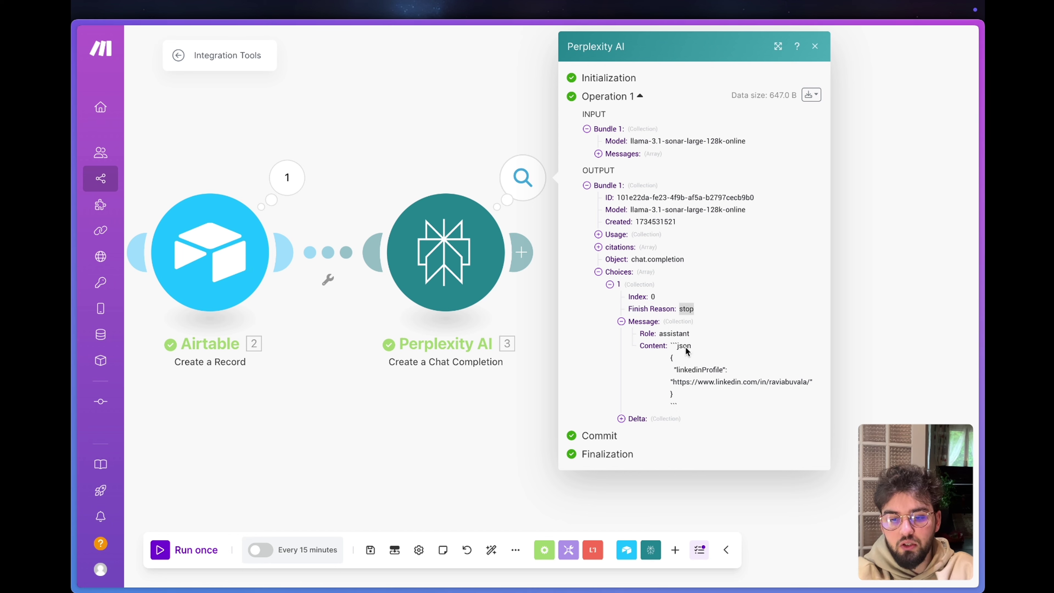
left_click(443, 94)
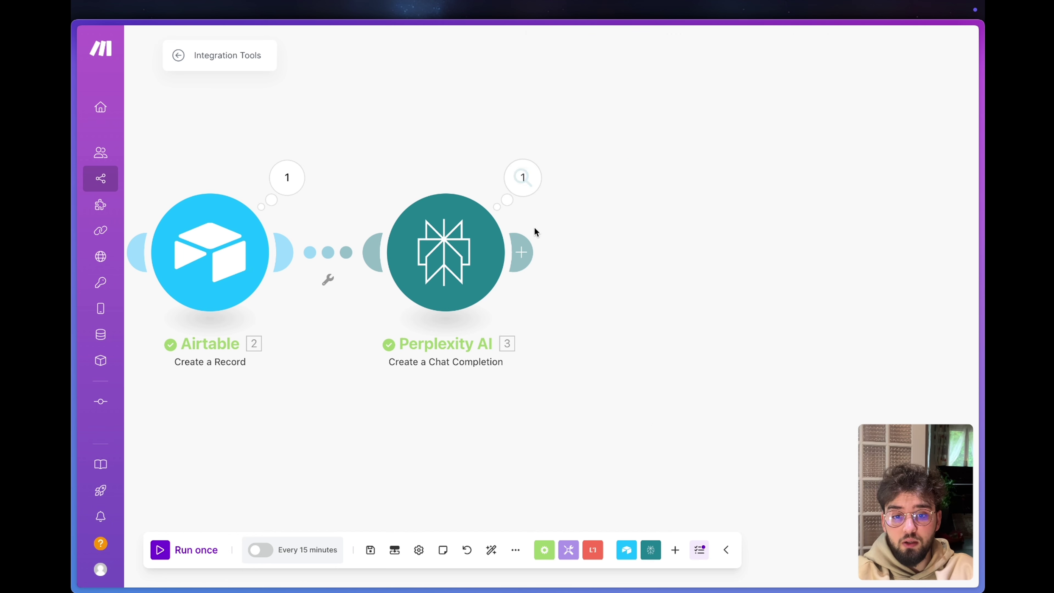
Add a Parse JSON module after Perplexity AI with citations[] mapped as the JSON string.
mouse_move(537, 255)
left_click(681, 251)
type("pa")
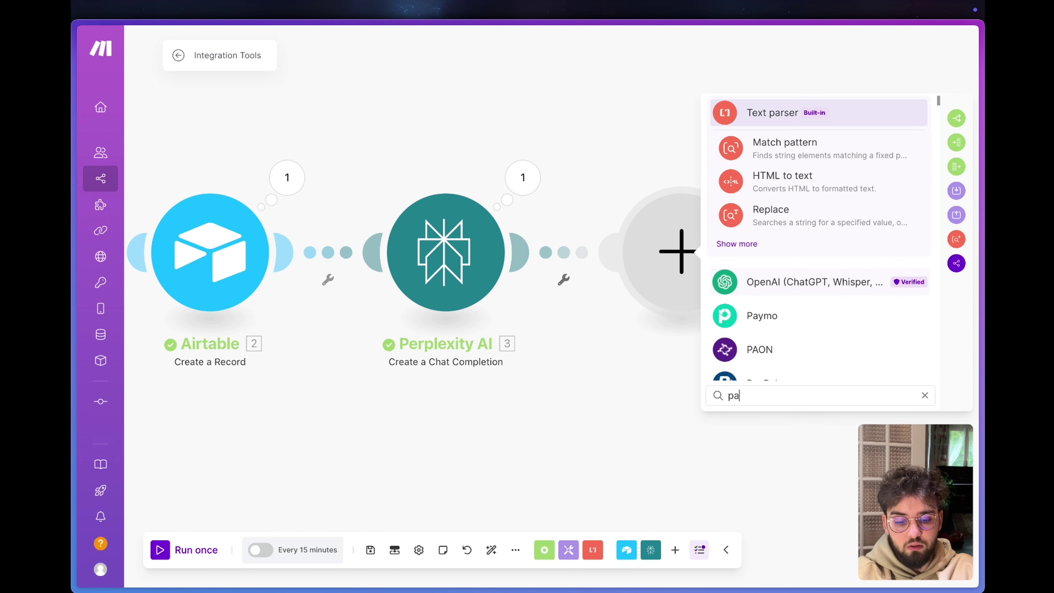
type("rse json")
left_click(755, 145)
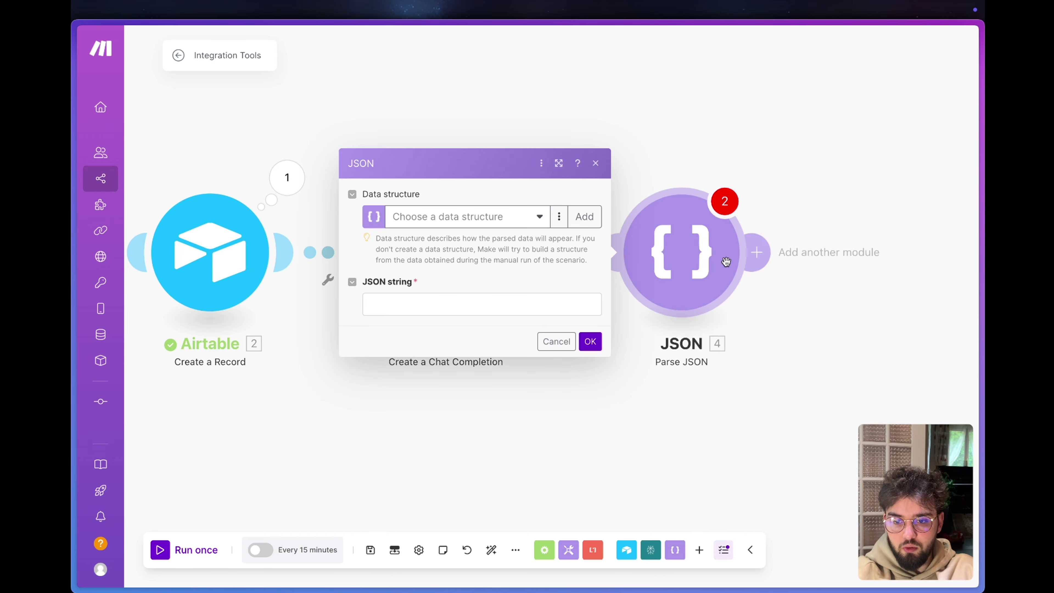
left_click(426, 309)
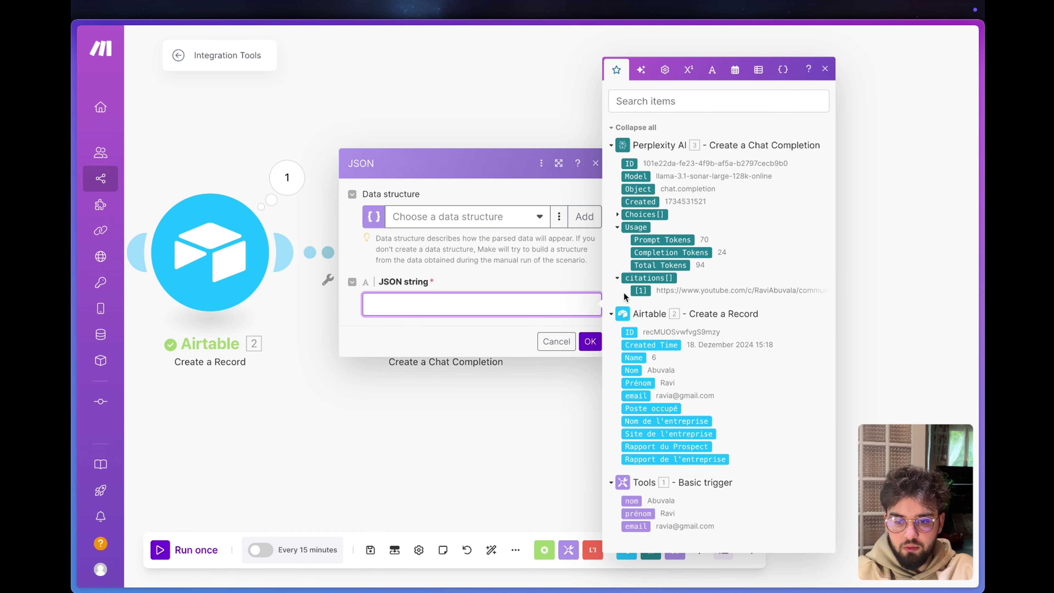
left_click(649, 293)
left_click(590, 341)
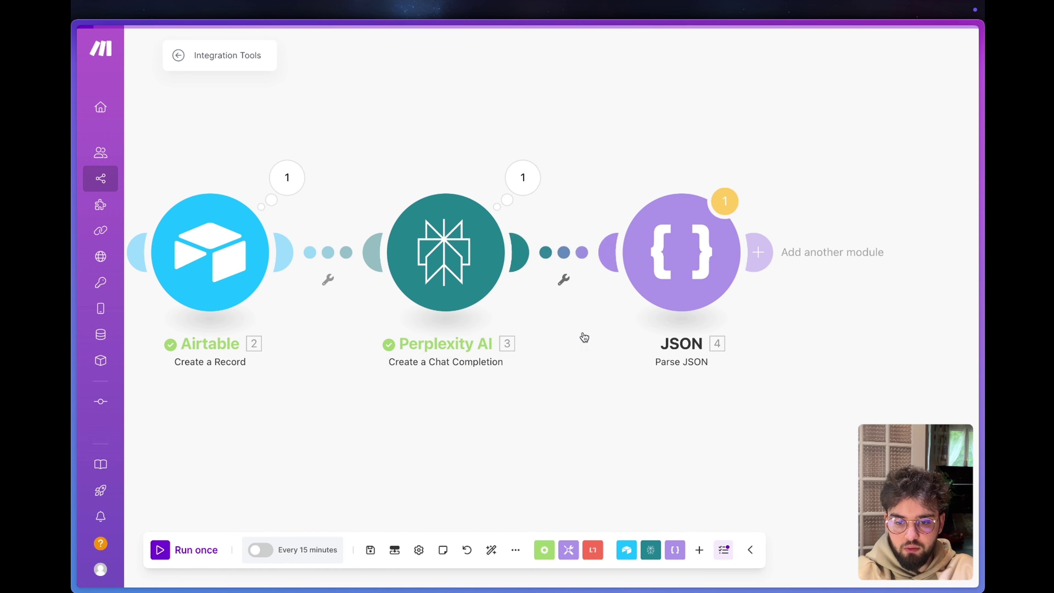
Check Perplexity AI's output Choices message content, then reconfirm the Parse JSON settings.
left_click(523, 177)
left_click(615, 272)
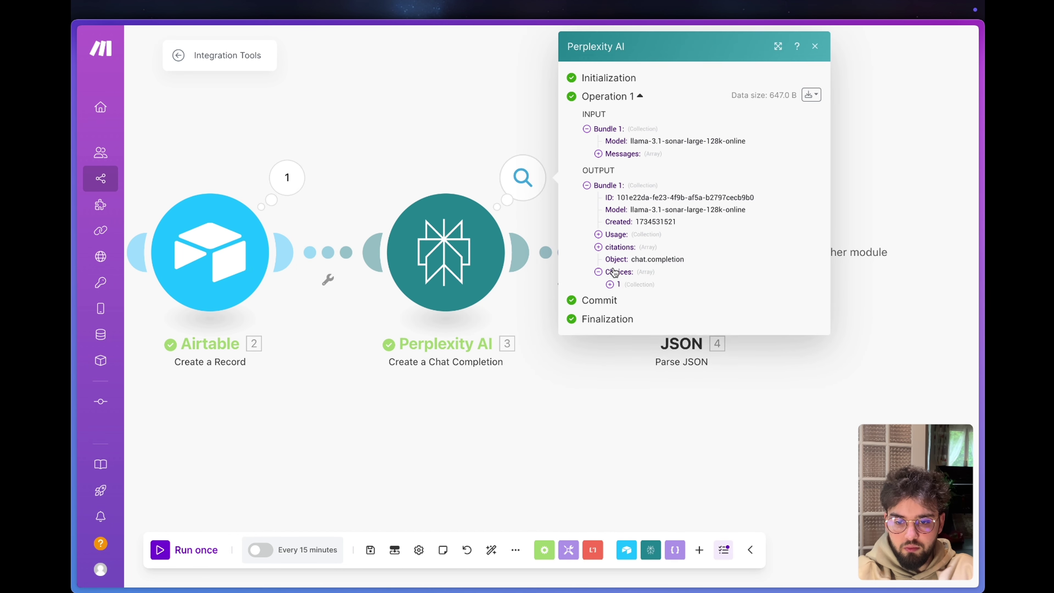
left_click(617, 285)
left_click(621, 322)
left_click(681, 249)
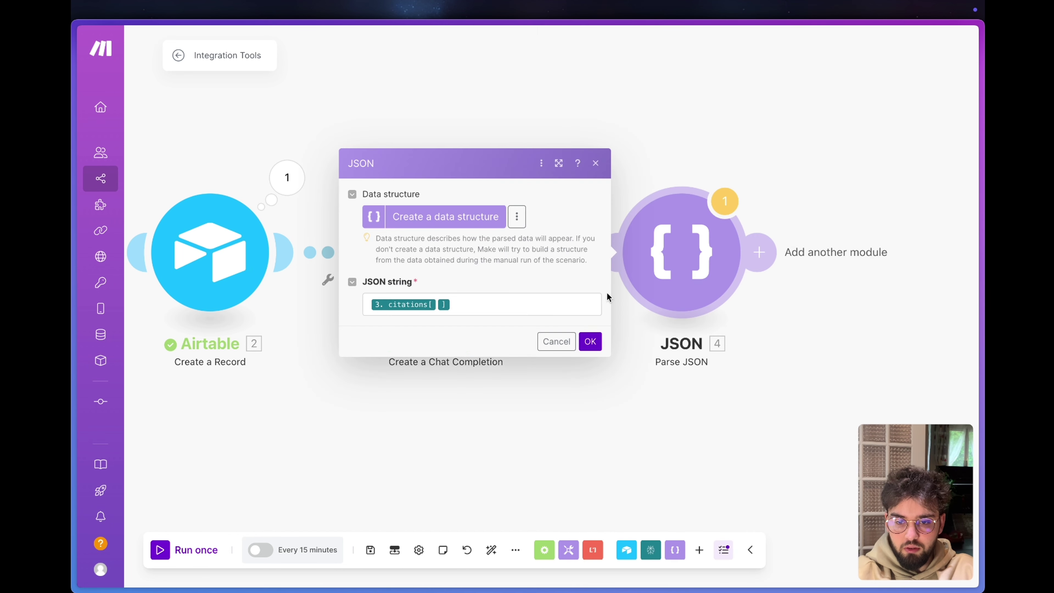
left_click(590, 342)
Test-run only the Parse JSON module with the citations input.
right_click(676, 266)
left_click(710, 293)
left_click(427, 294)
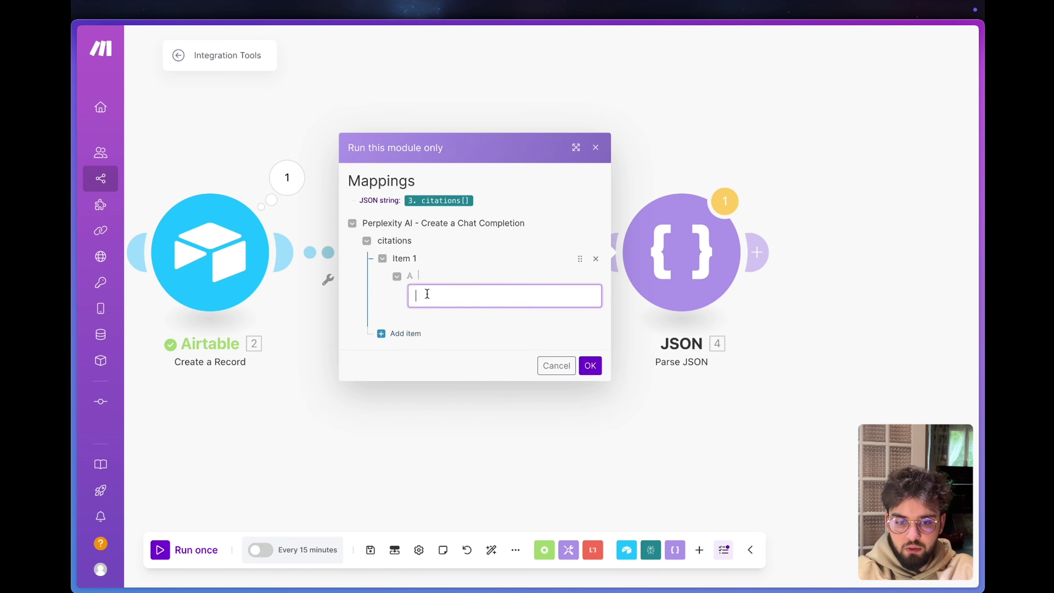
left_click(590, 362)
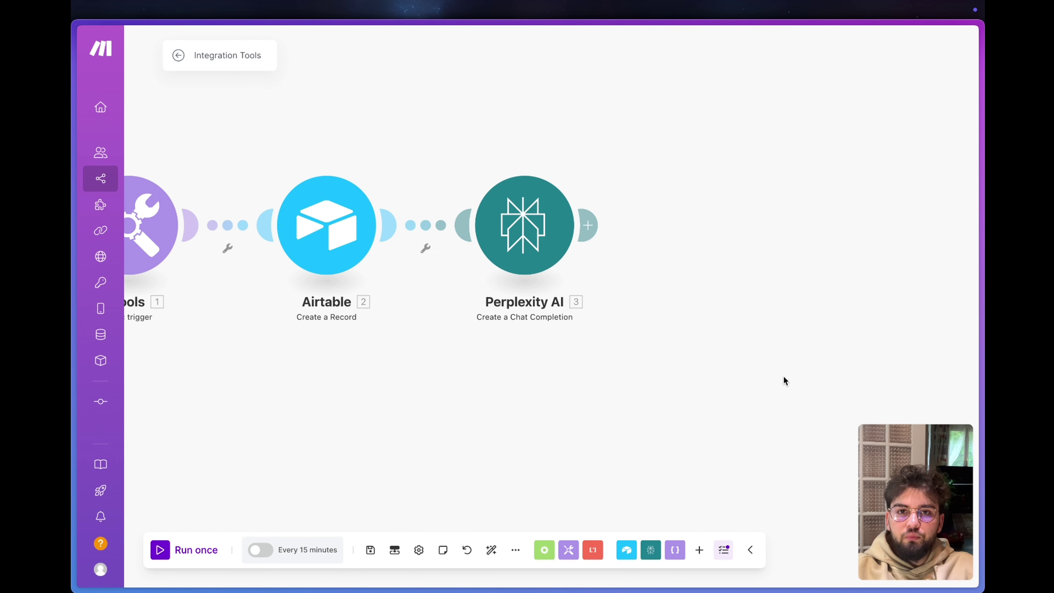
Add a Text parser Replace module after Perplexity AI by searching 'text'.
left_click(588, 225)
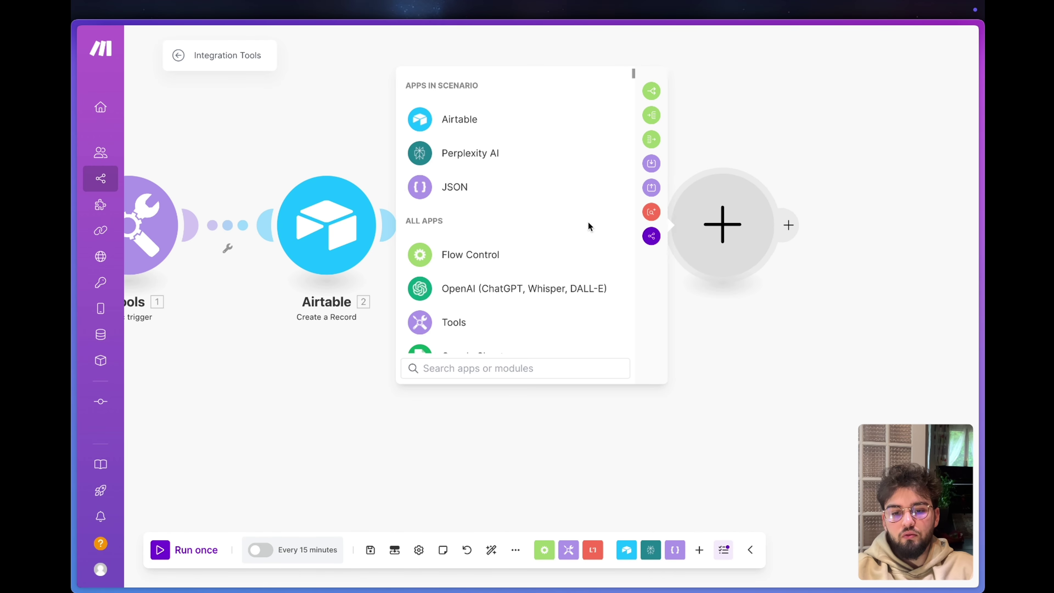
scroll(529, 250, "down", 5)
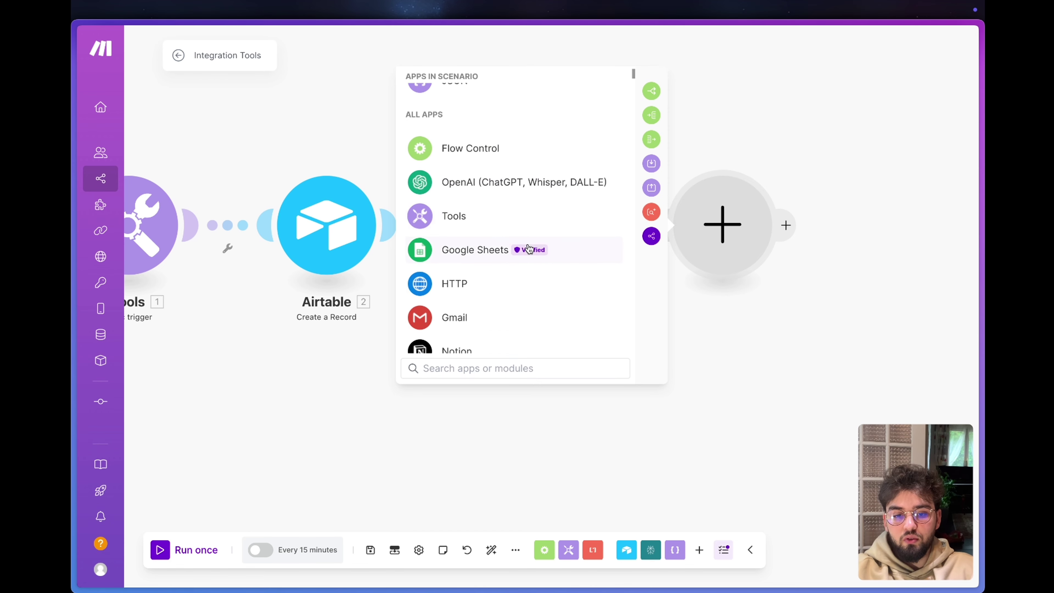
type("text")
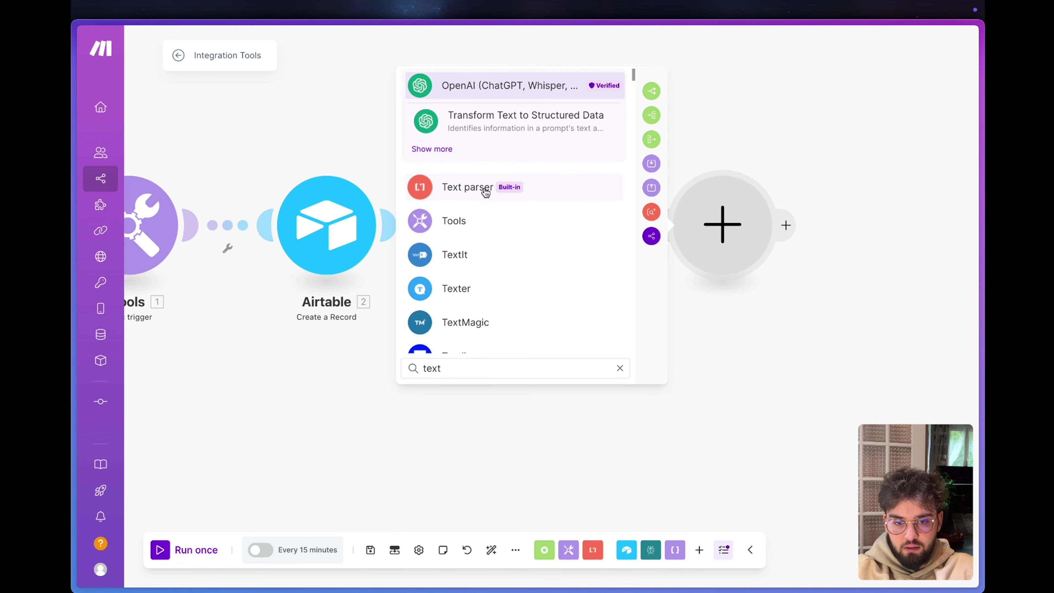
left_click(484, 186)
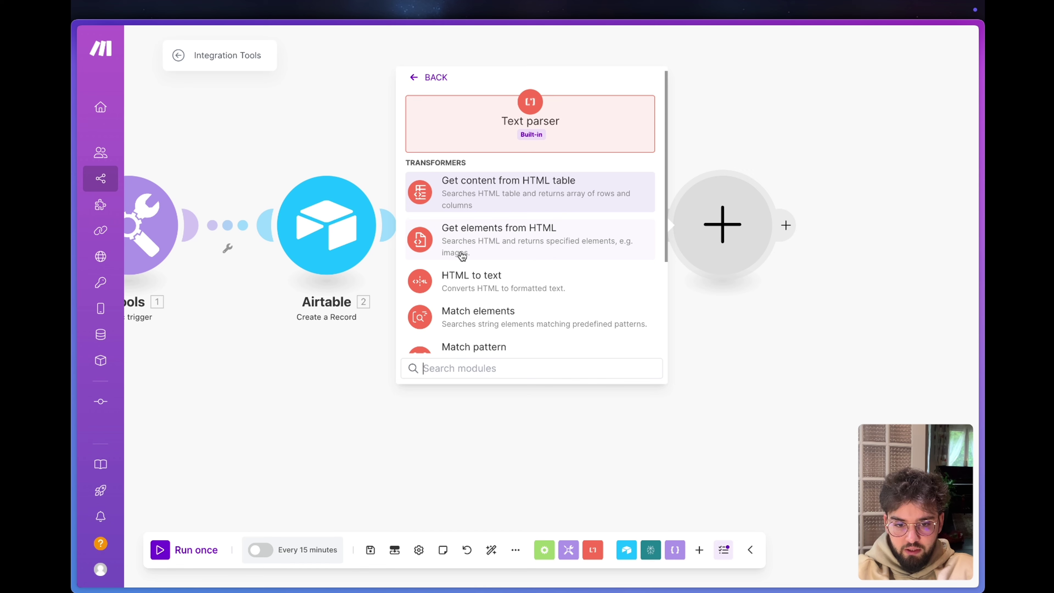
scroll(462, 255, "down", 2)
scroll(492, 301, "down", 1)
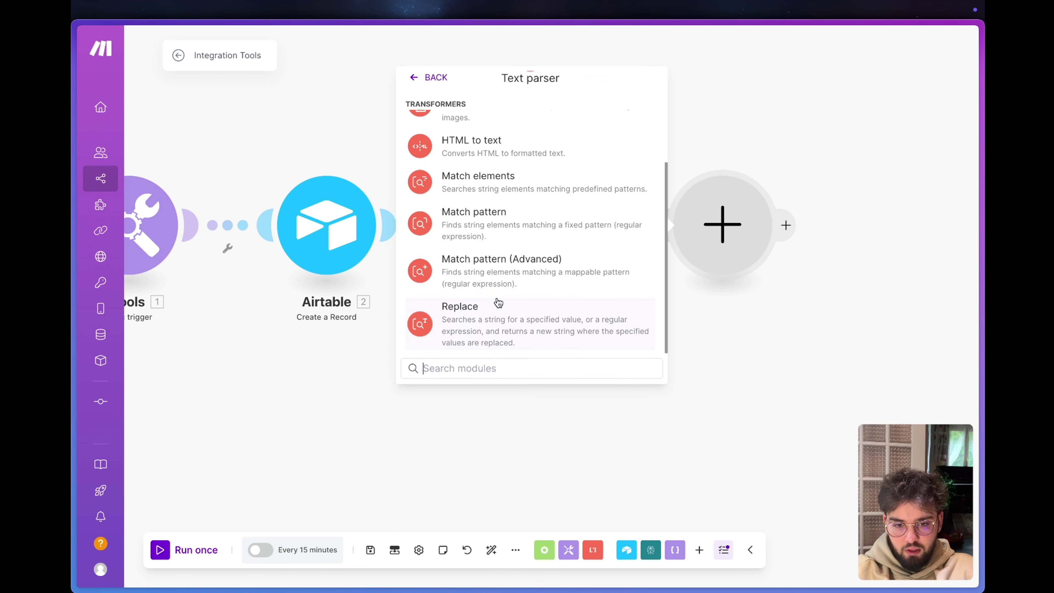
left_click(496, 328)
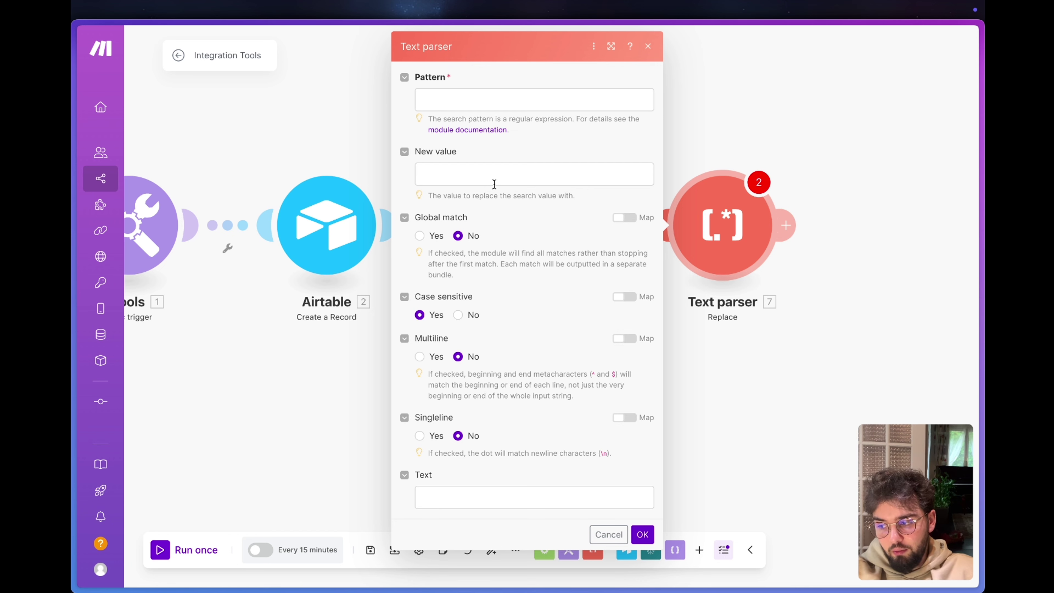
Paste the code-fence regular expression ^```|```$ as the Replace pattern.
left_click(482, 168)
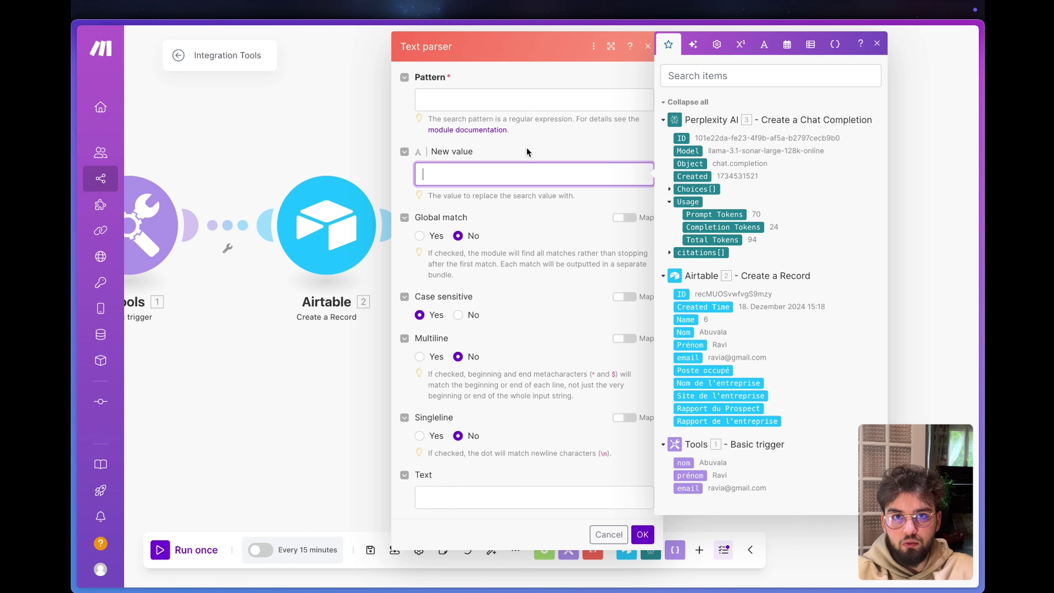
left_click(526, 150)
left_click(502, 93)
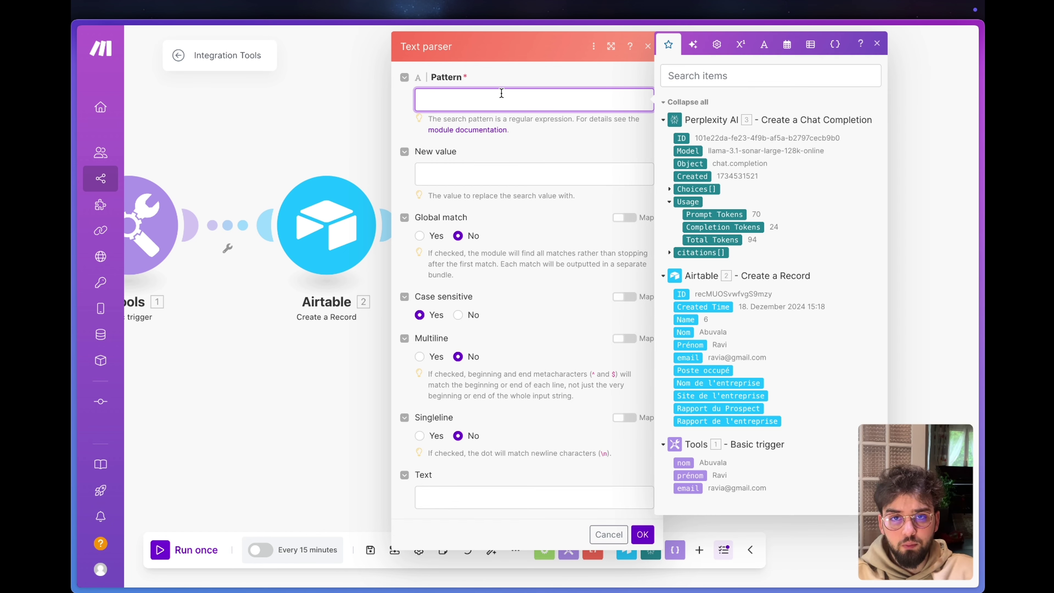
type("^```|```$")
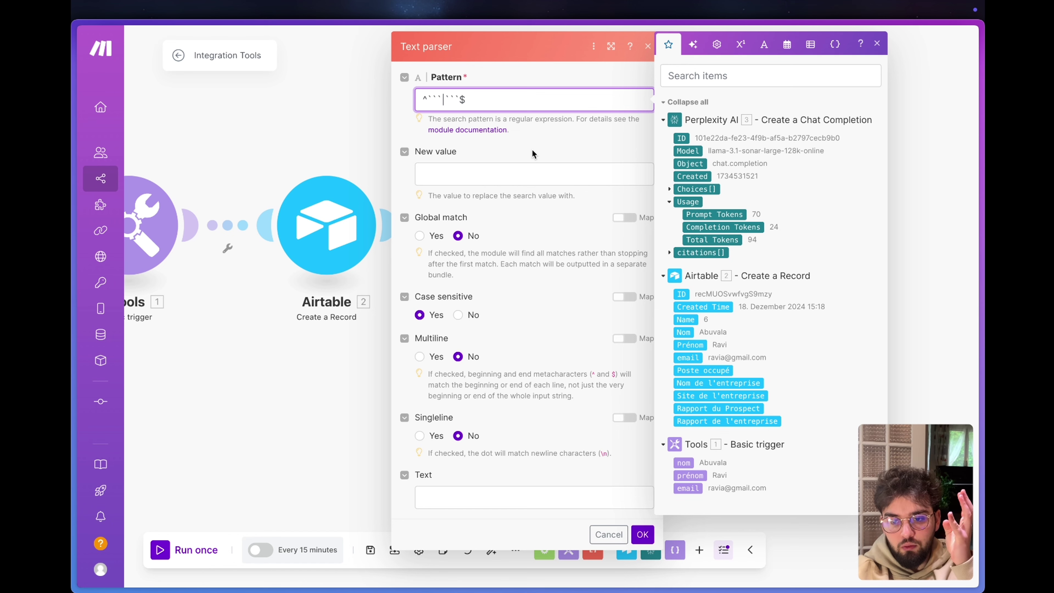
left_click(307, 114)
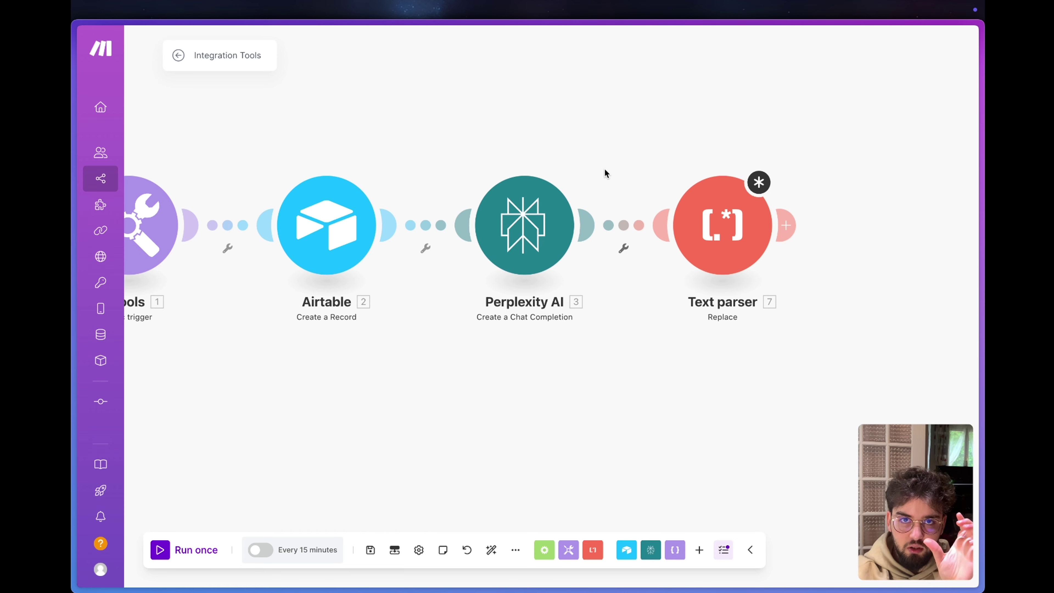
Review the pattern in the Text parser and leave New value empty.
left_click(723, 225)
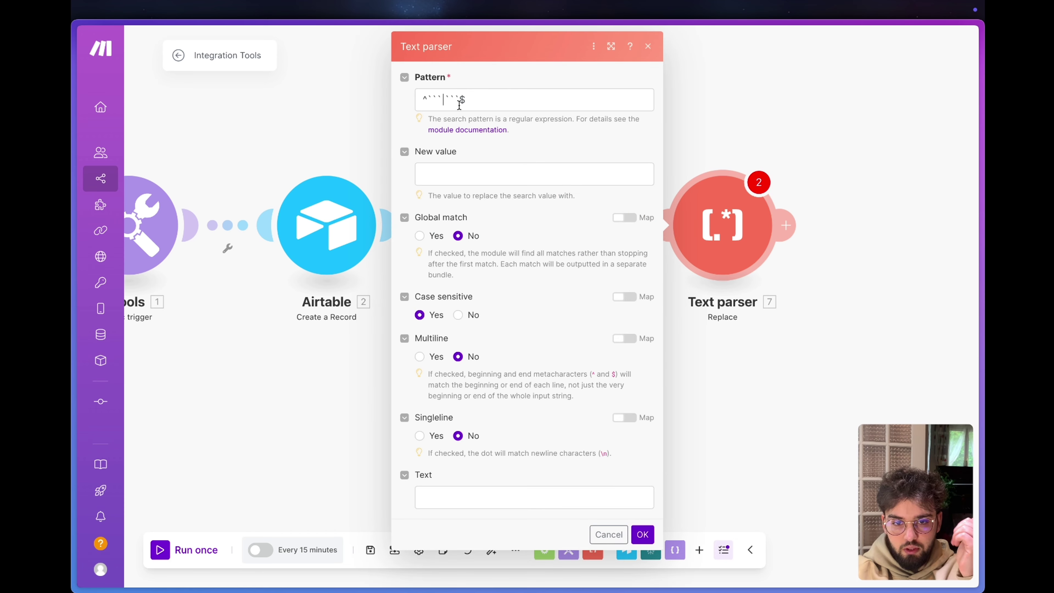
left_click_drag(484, 104, 414, 107)
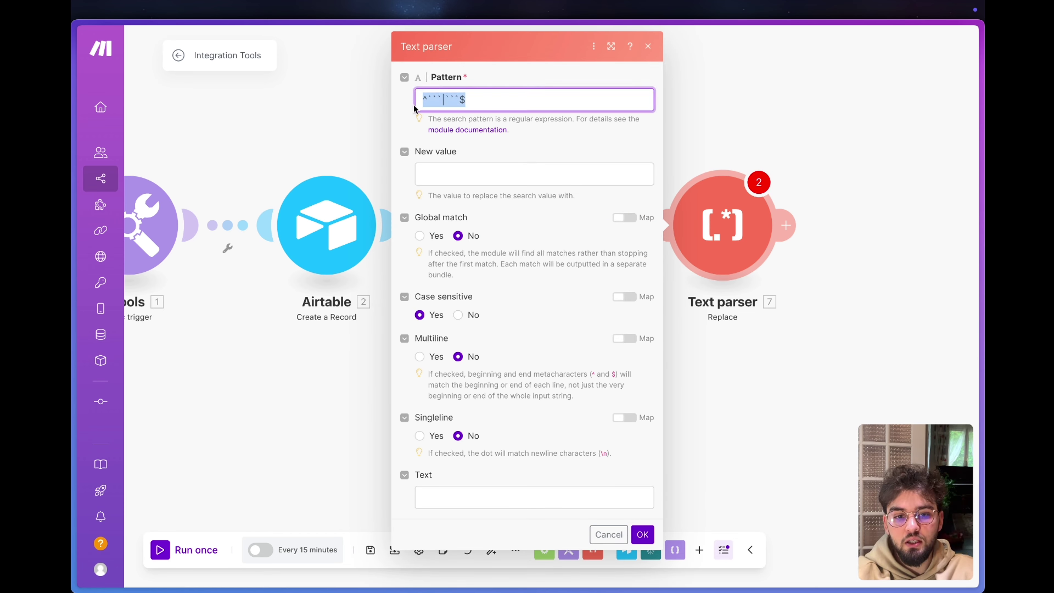
left_click(428, 99)
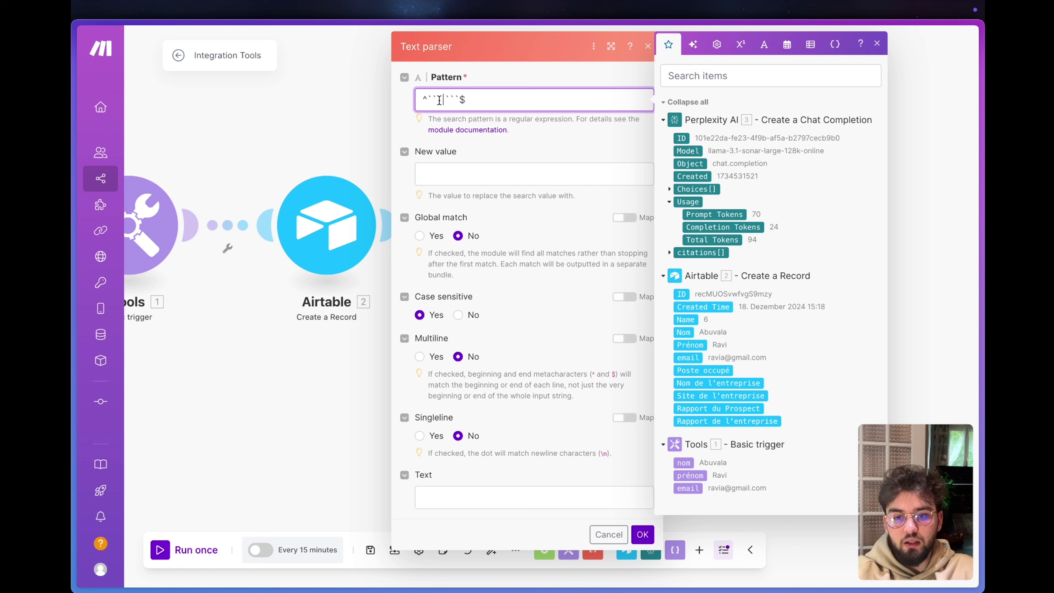
left_click(444, 170)
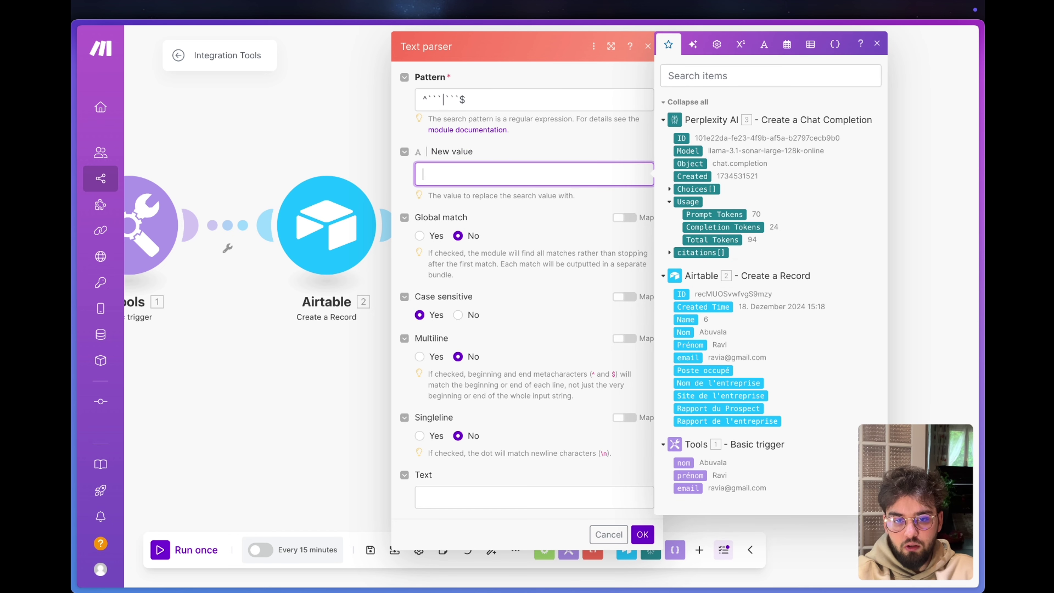
left_click(532, 142)
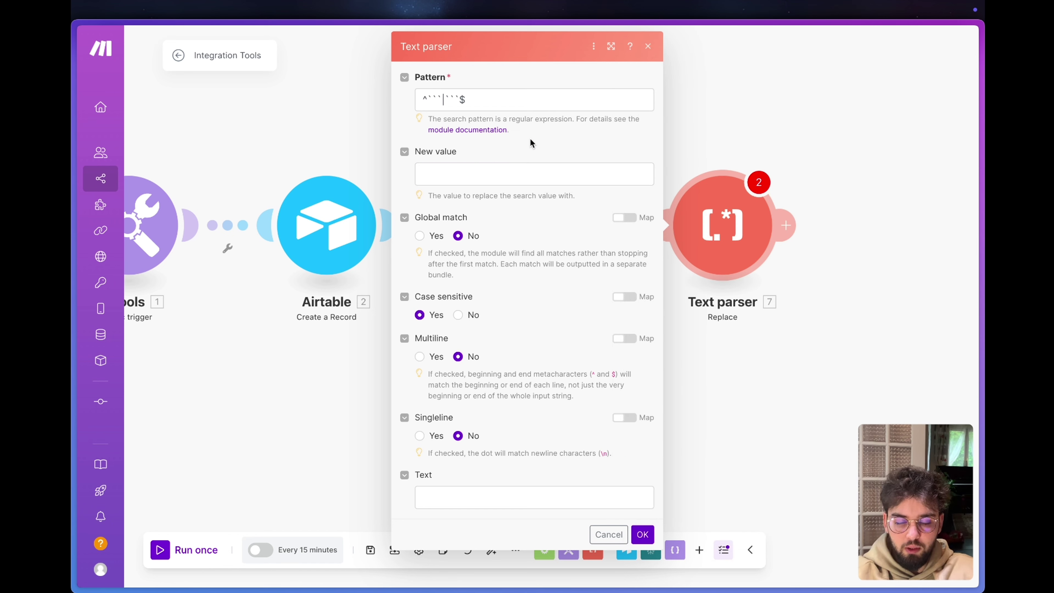
Map Perplexity's Choices Message.Content into Text and confirm the settings.
left_click(536, 498)
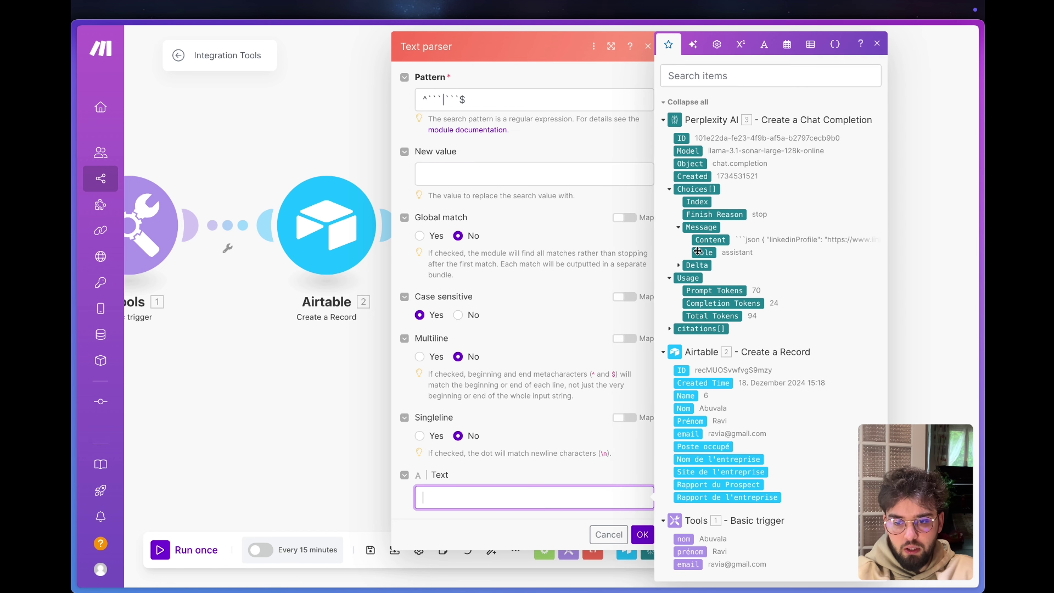
left_click(718, 243)
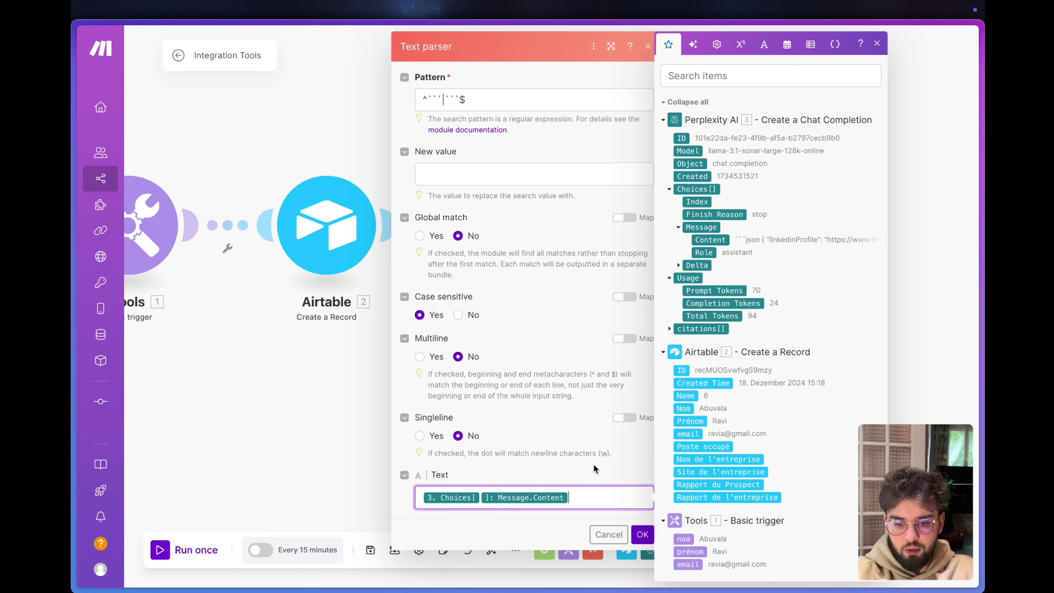
left_click(595, 464)
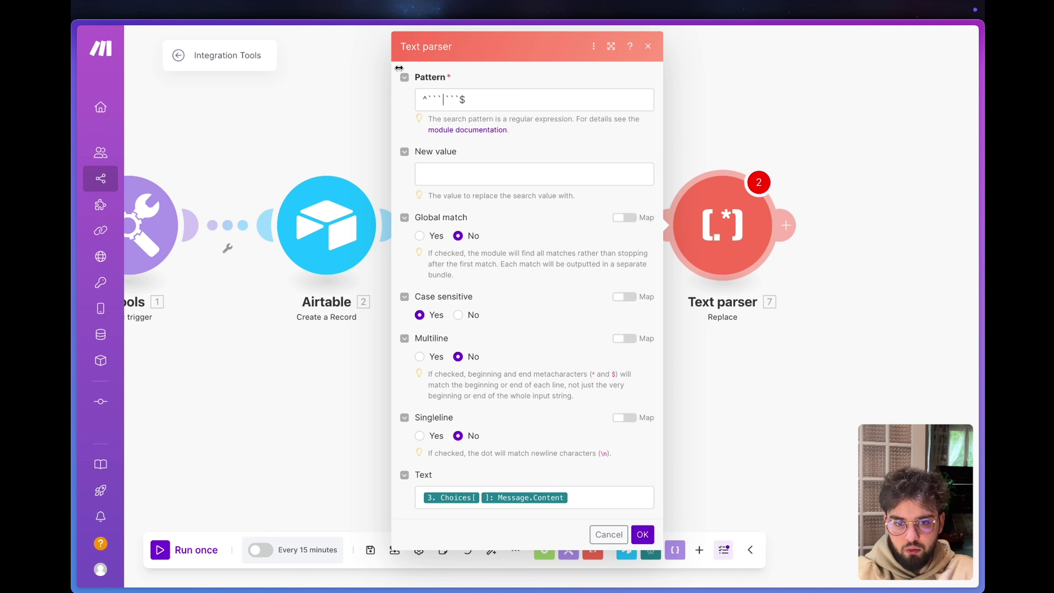
left_click(643, 535)
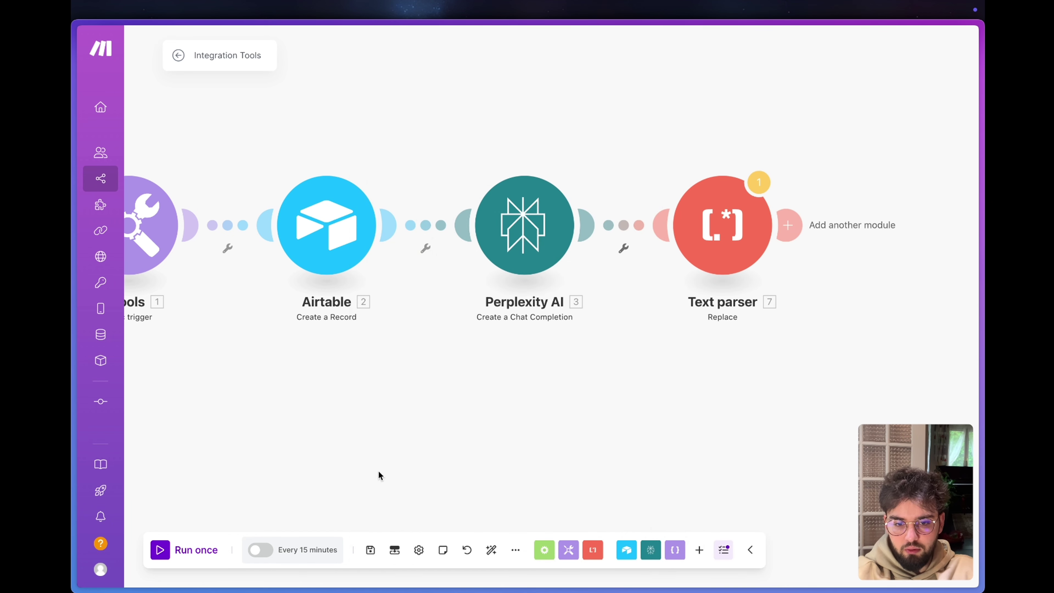
Run the scenario once despite the warning and review the Perplexity AI prompt.
left_click(168, 550)
left_click(604, 358)
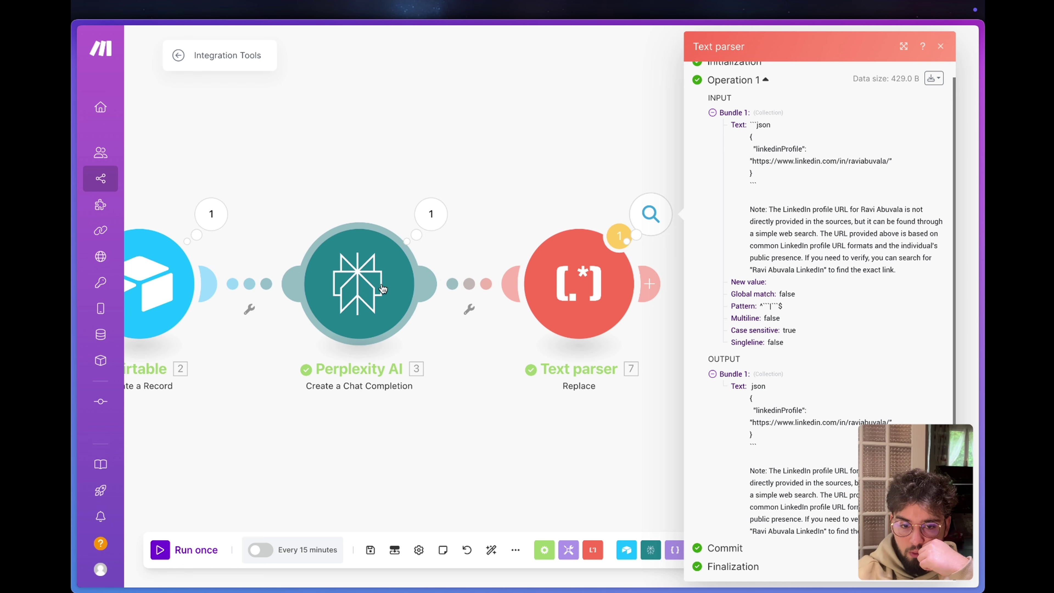
left_click(359, 284)
scroll(521, 423, "down", 8)
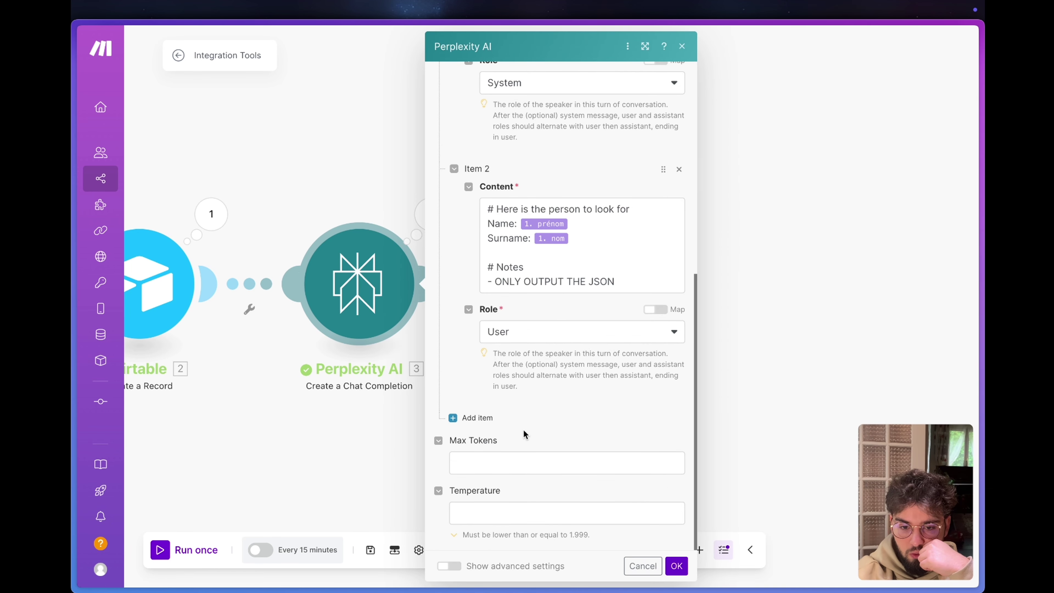
left_click_drag(618, 282, 477, 284)
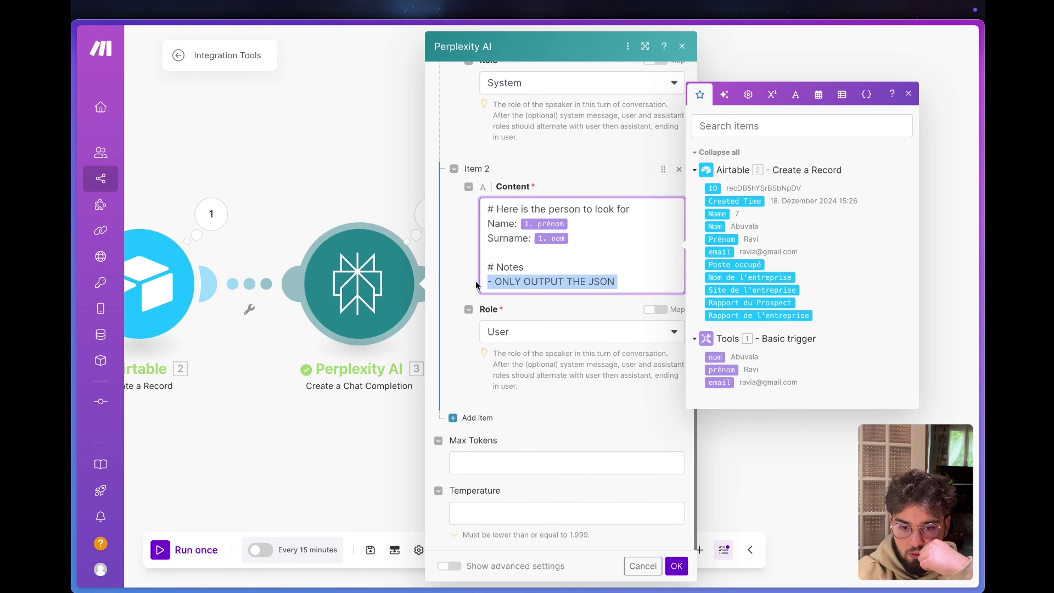
Inspect the Text parser output's LinkedIn profile URL and the extra note paragraph.
left_click(377, 190)
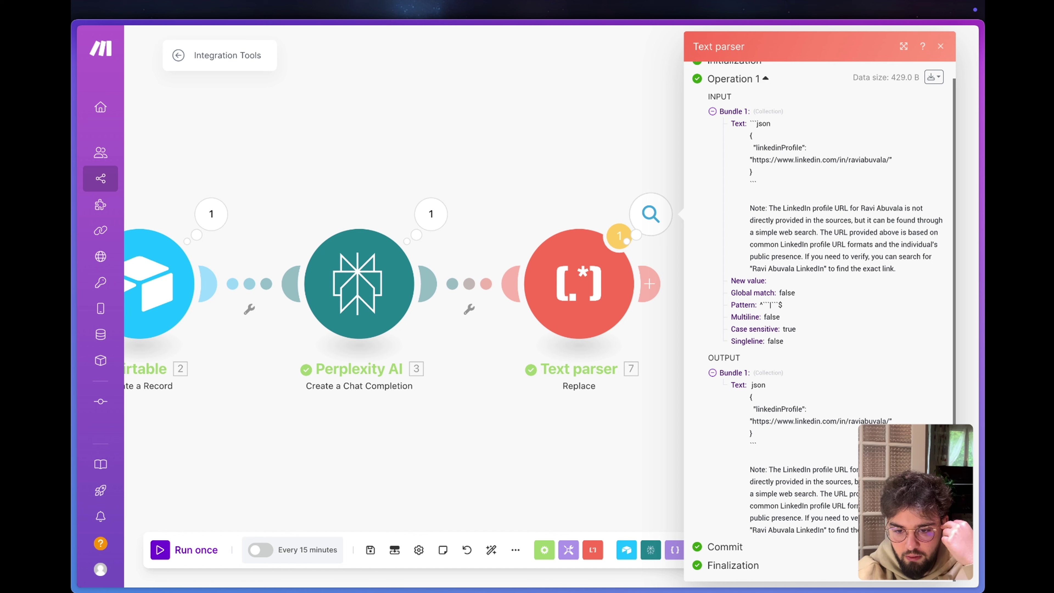
left_click_drag(855, 531, 752, 471)
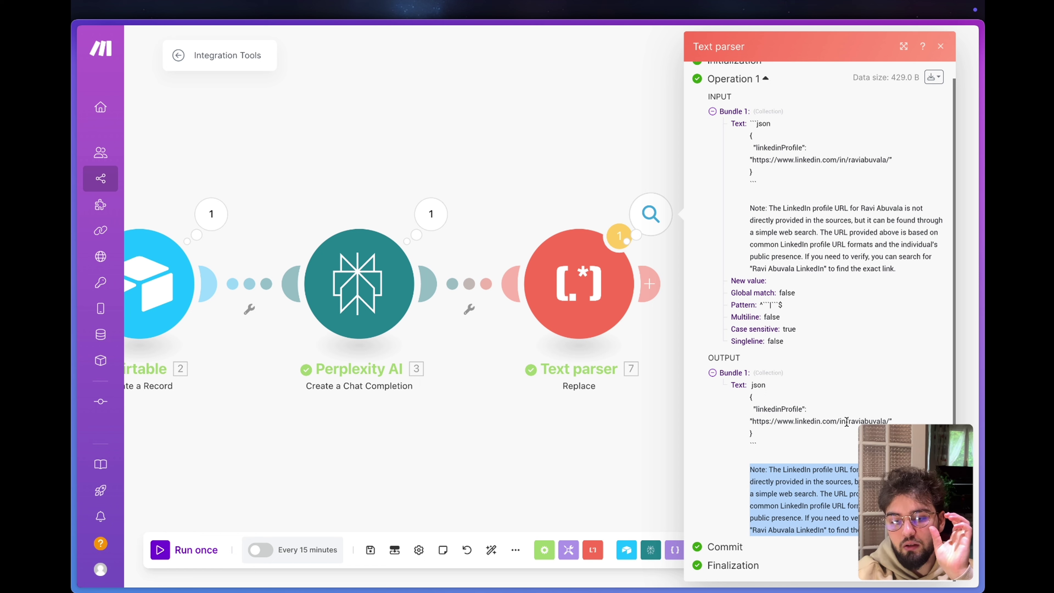
left_click_drag(850, 422, 750, 421)
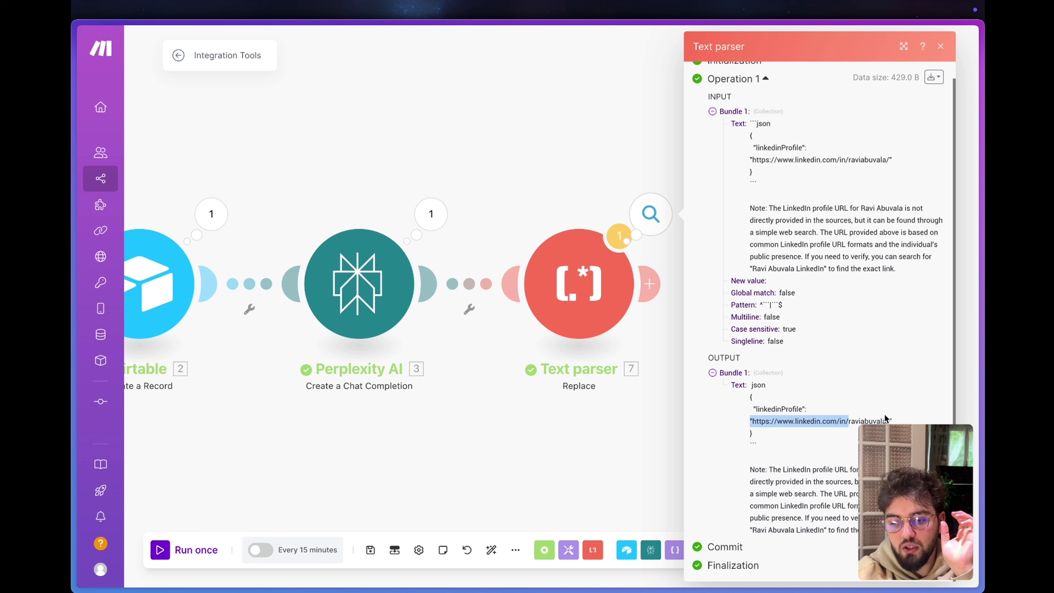
double_click(886, 420)
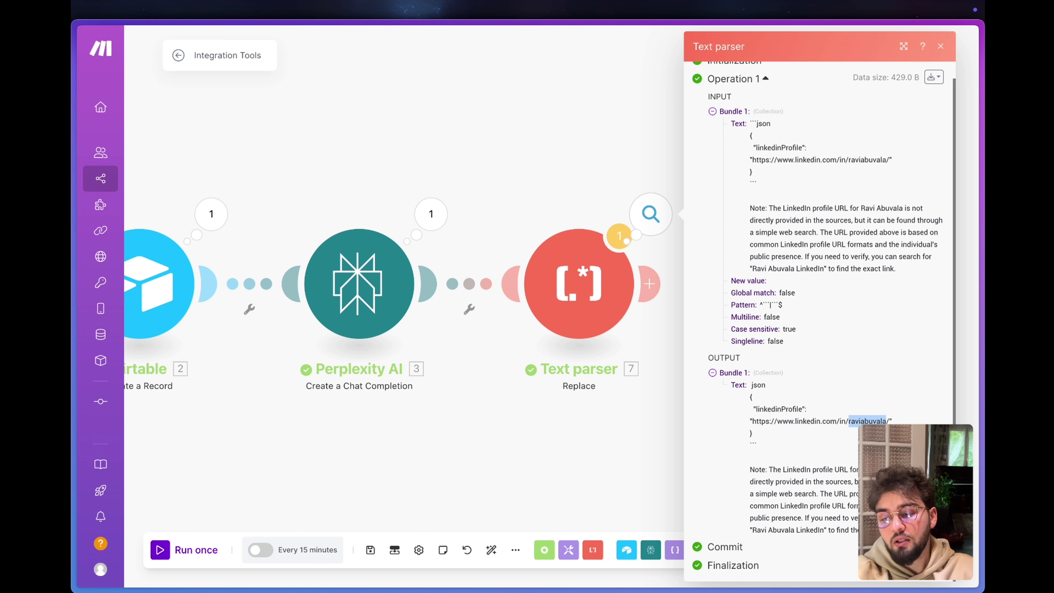
left_click(621, 156)
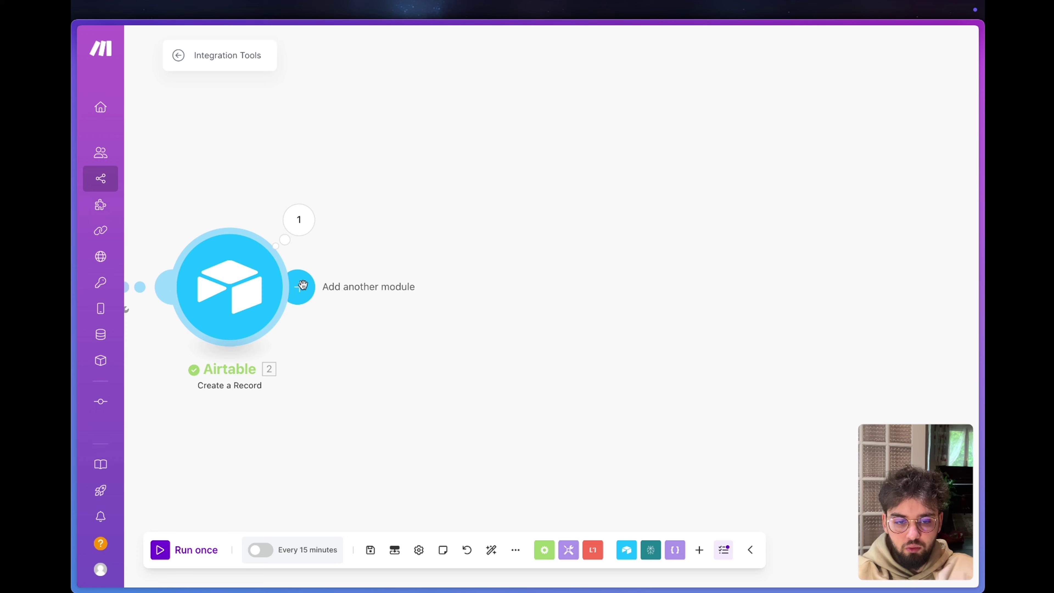
Add a Tools Set variable module after the Airtable record by searching 'set'.
left_click(302, 285)
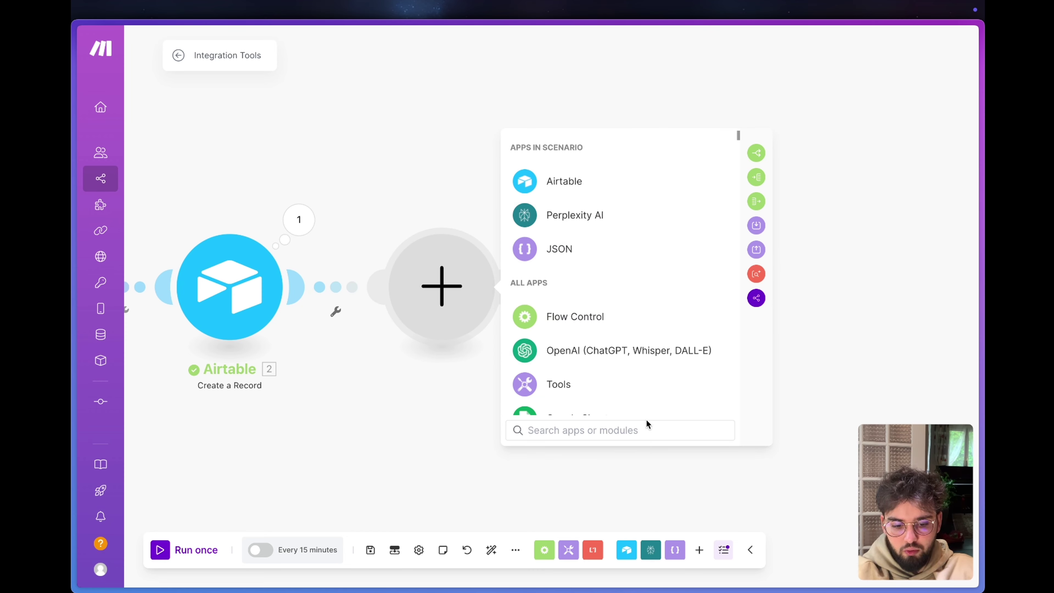
key("Escape")
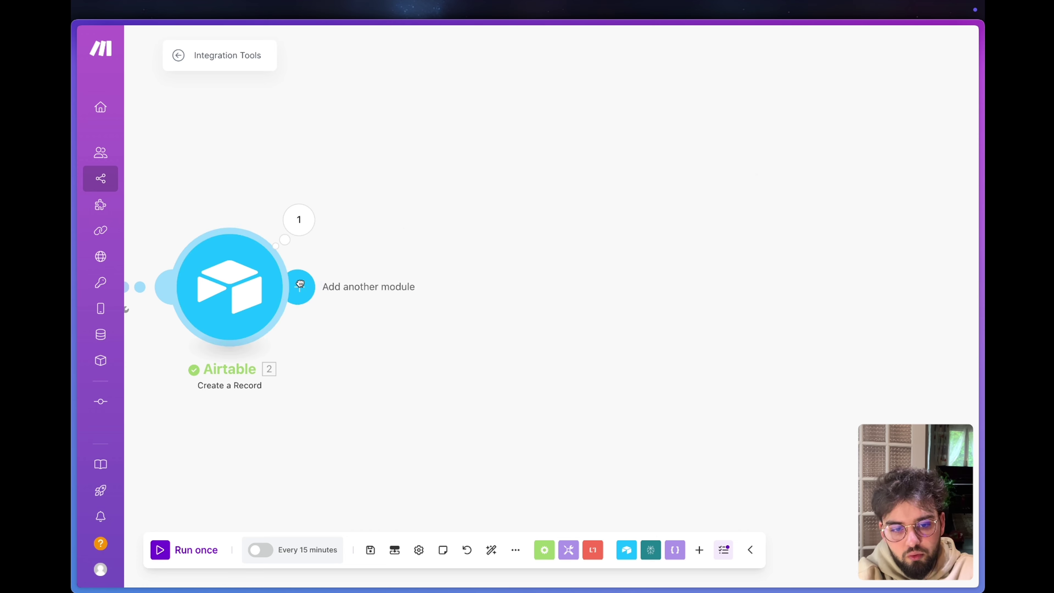
left_click(299, 285)
scroll(587, 290, "down", 3)
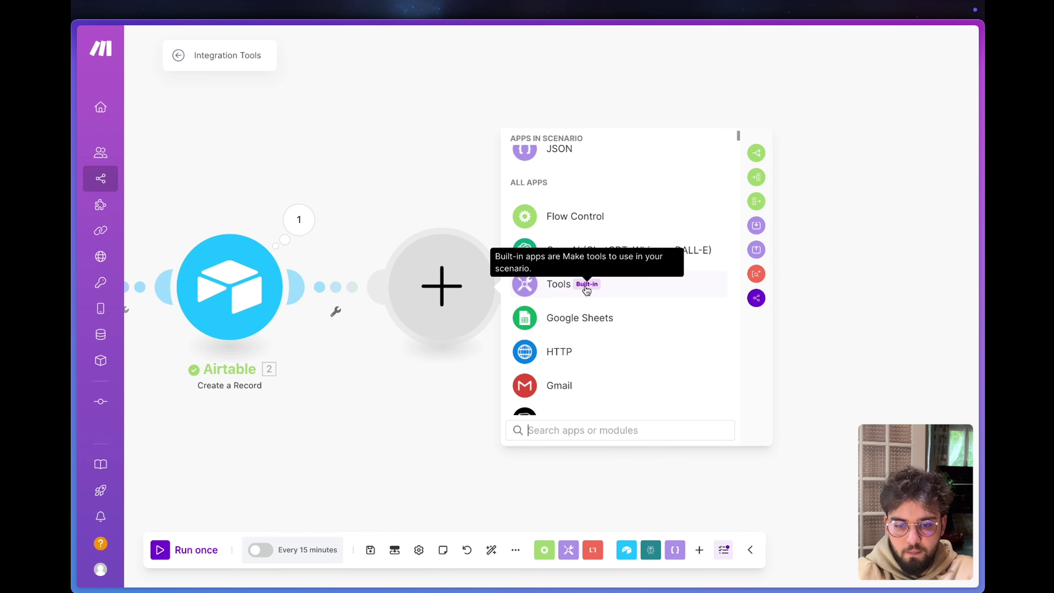
type("set")
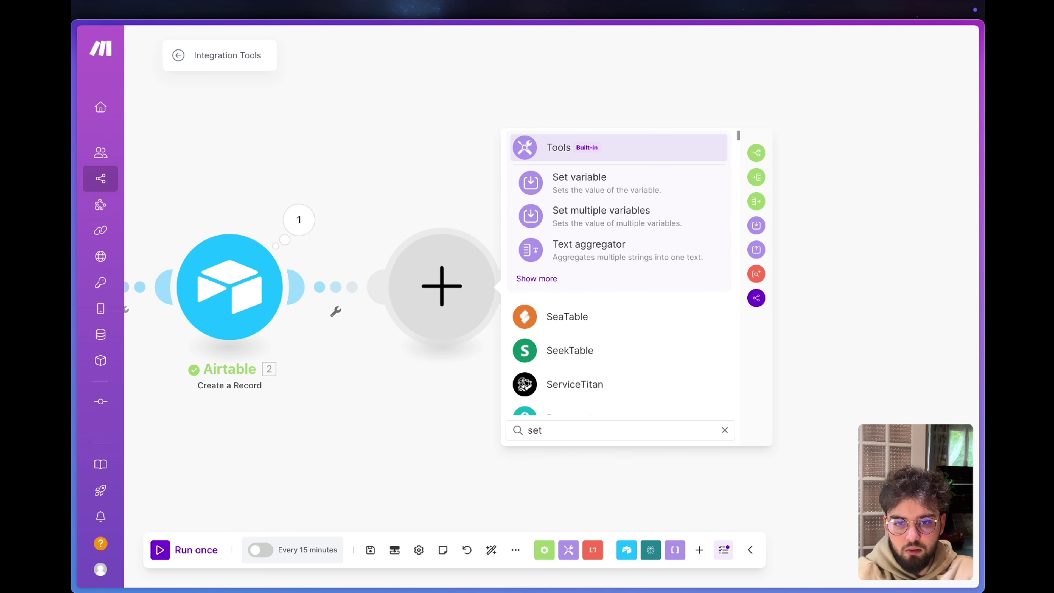
left_click(563, 179)
left_click(579, 270)
Name the variable linkedinUrl and build its value from the base URL plus prénom and nom.
type("Li")
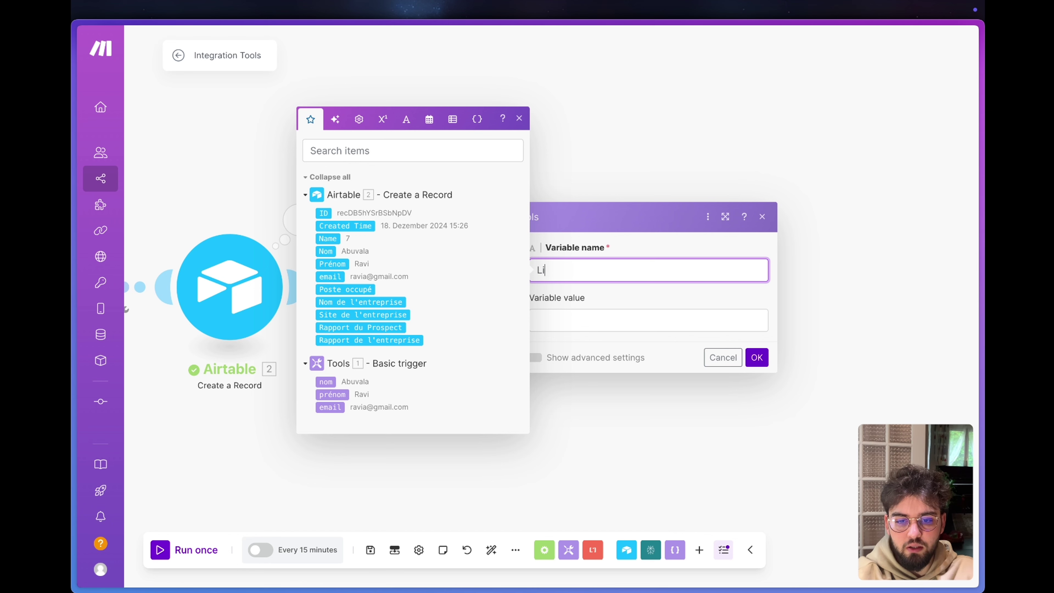
type("nkedinUrl")
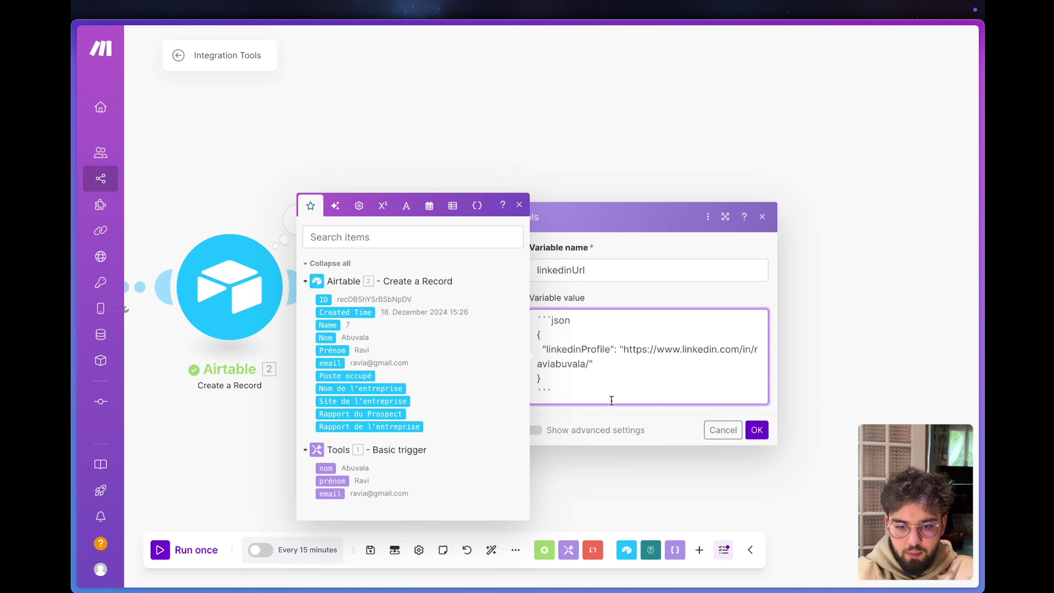
left_click_drag(566, 391, 534, 378)
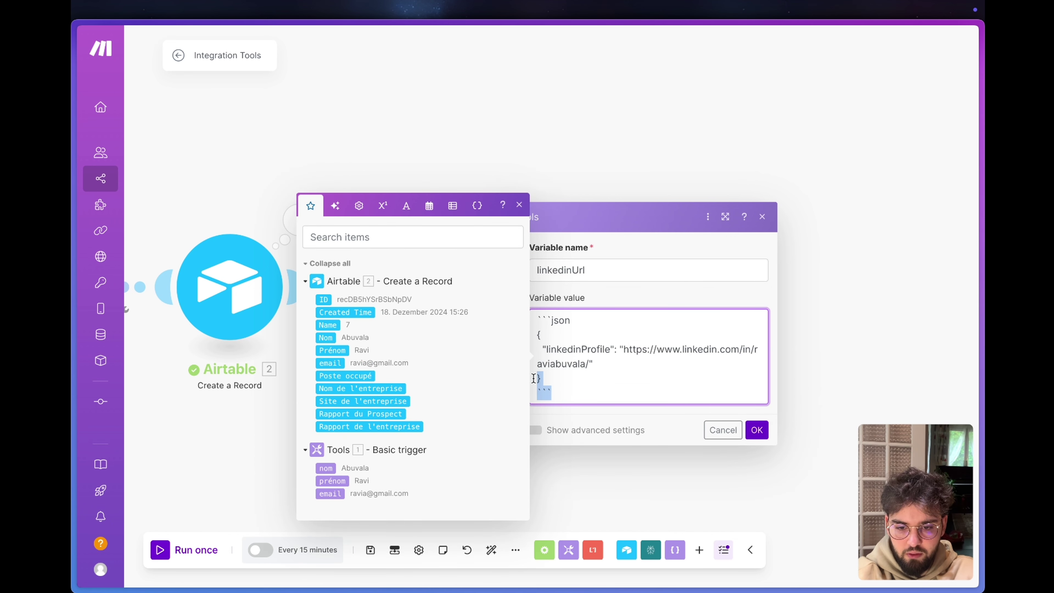
key("BackSpace")
key("BackSpace")
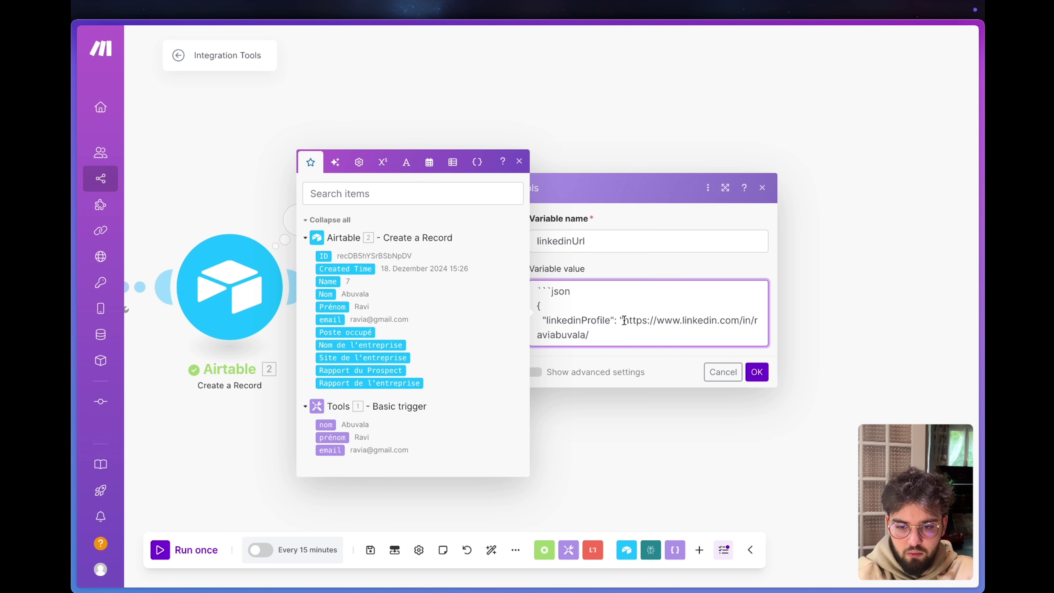
key("BackSpace")
key("BackSpace")
key("BackSpace")
key("BackSpace")
key("BackSpace")
key("BackSpace")
key("BackSpace")
key("BackSpace")
key("BackSpace")
key("BackSpace")
key("BackSpace")
key("BackSpace")
key("BackSpace")
key("BackSpace")
key("BackSpace")
key("BackSpace")
key("BackSpace")
key("BackSpace")
key("BackSpace")
key("BackSpace")
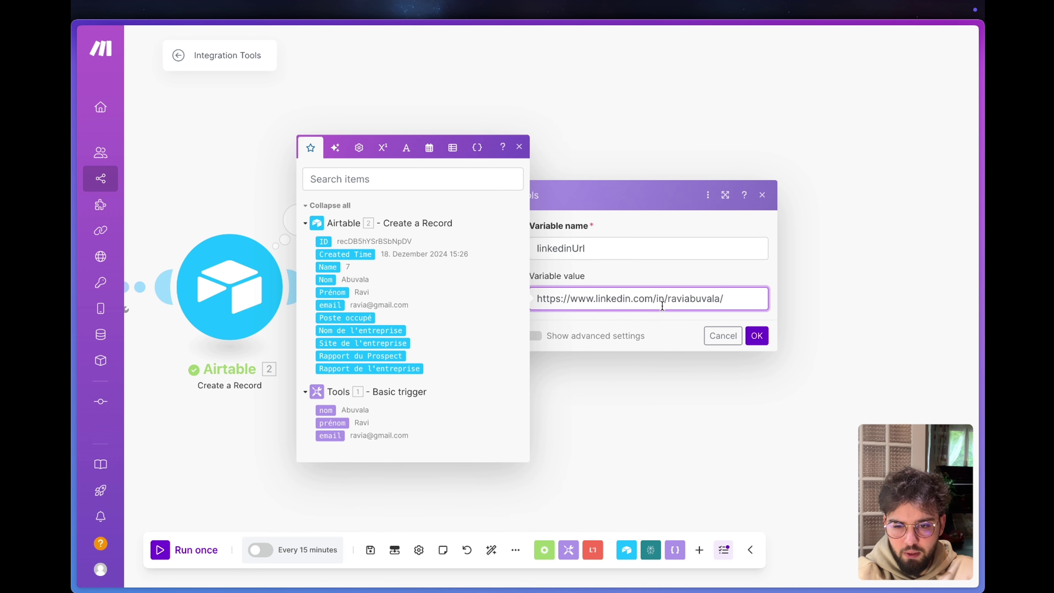
left_click_drag(720, 296, 668, 298)
key("BackSpace")
left_click(332, 444)
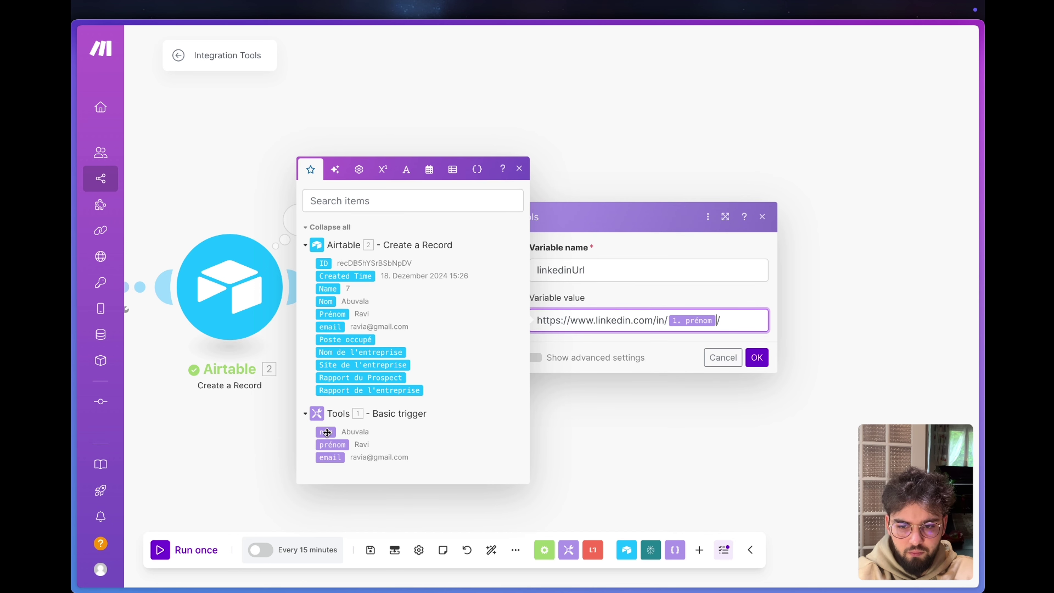
left_click(332, 432)
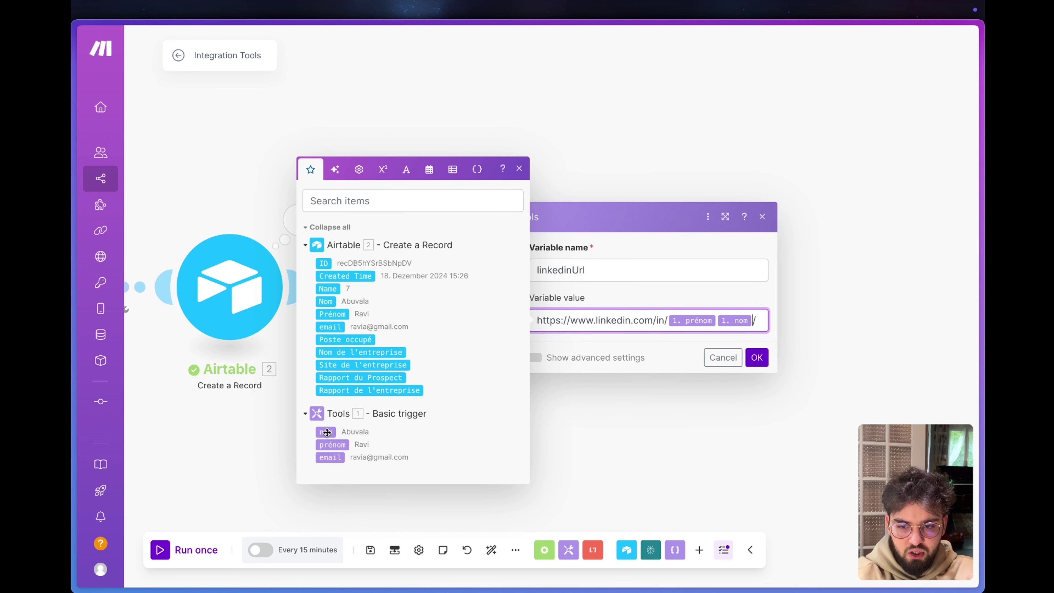
left_click(660, 349)
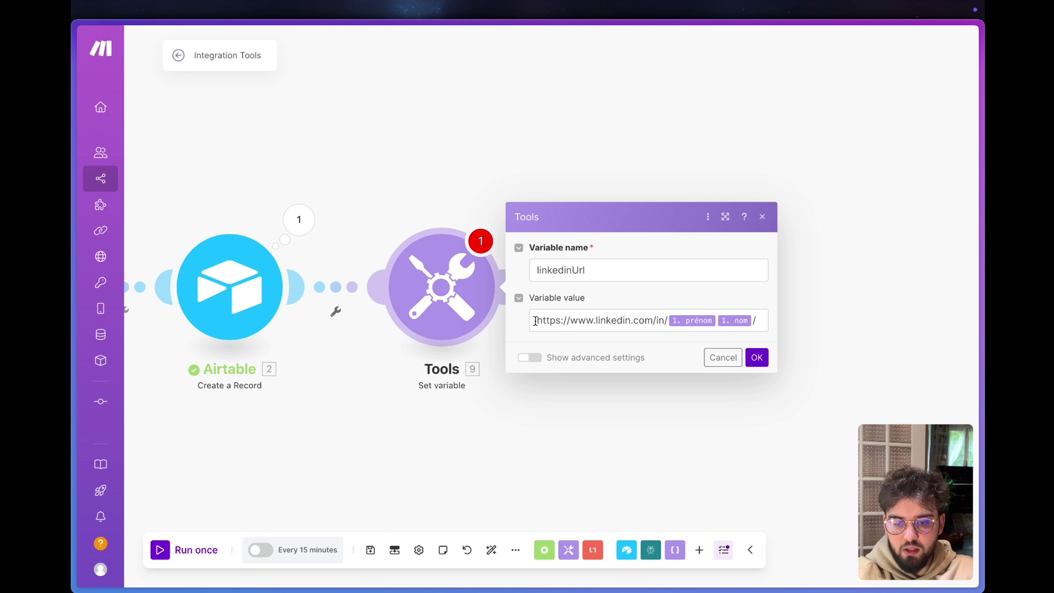
Save the linkedinUrl variable, run the scenario once, and inspect the Set variable output.
left_click_drag(545, 321, 670, 319)
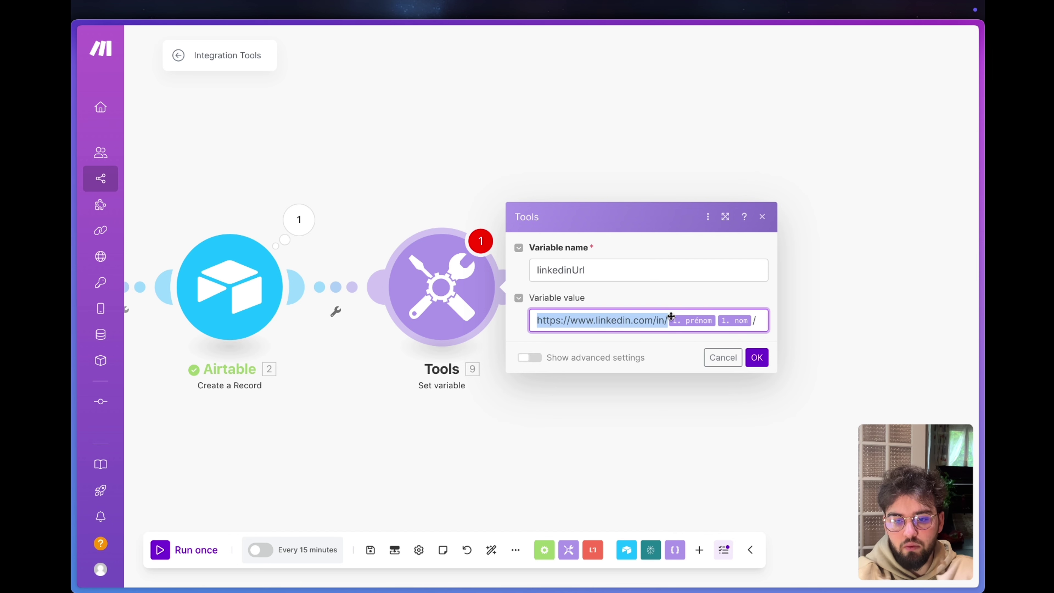
left_click(751, 295)
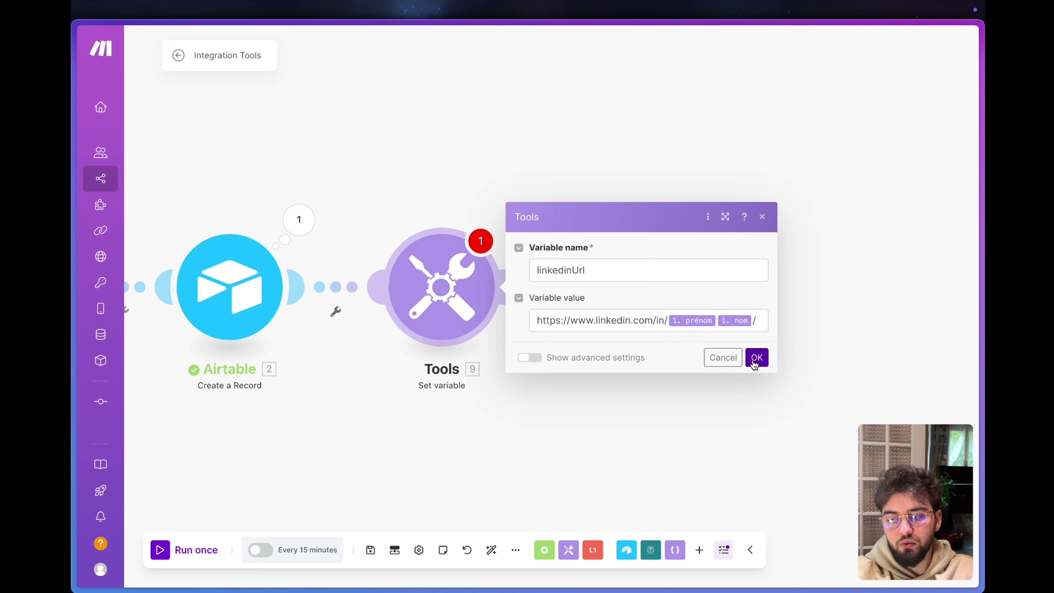
left_click(756, 359)
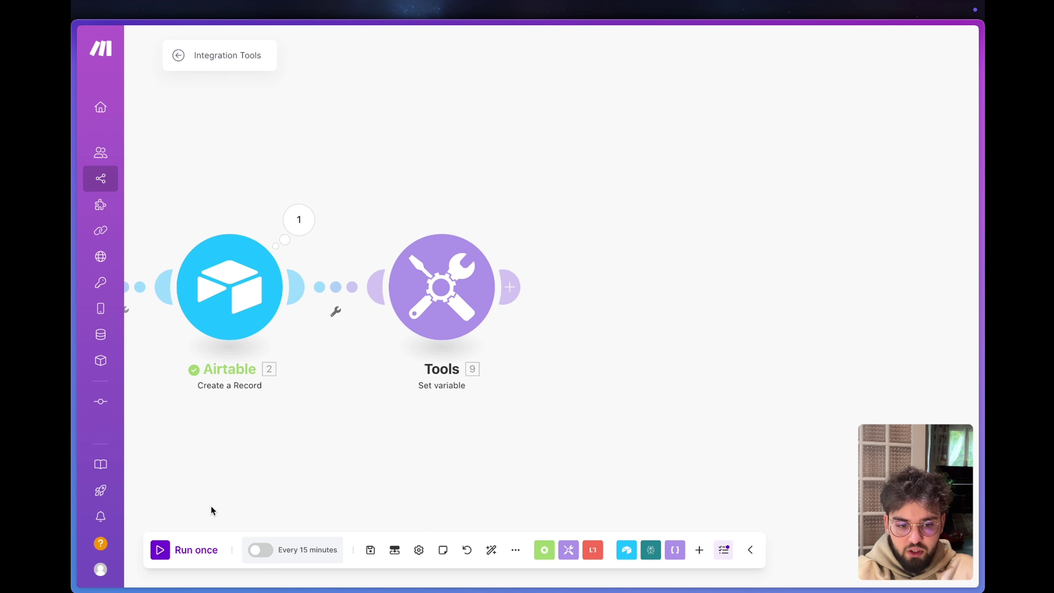
left_click(168, 548)
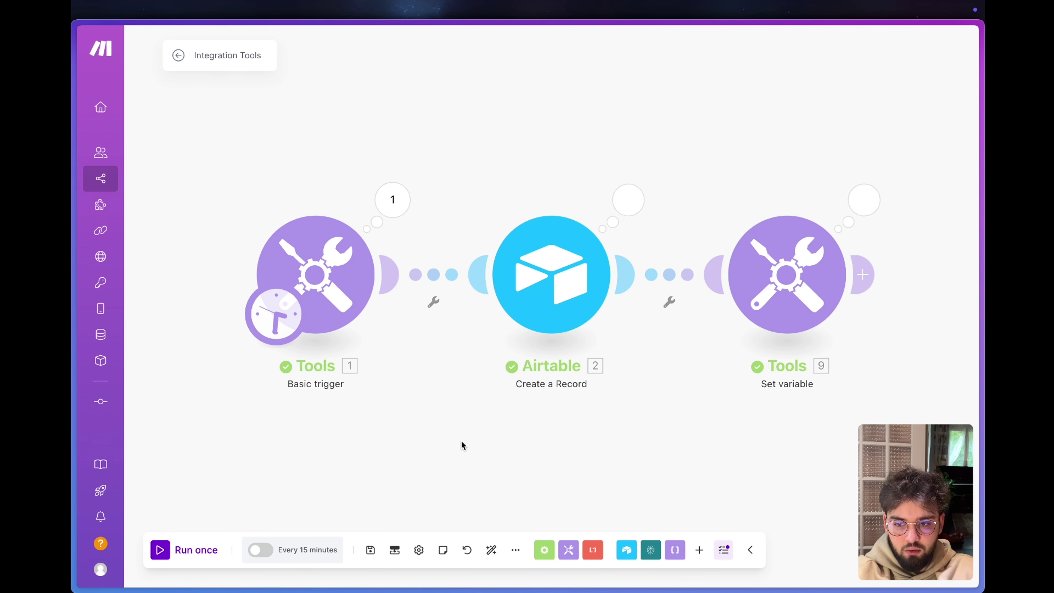
left_click(865, 199)
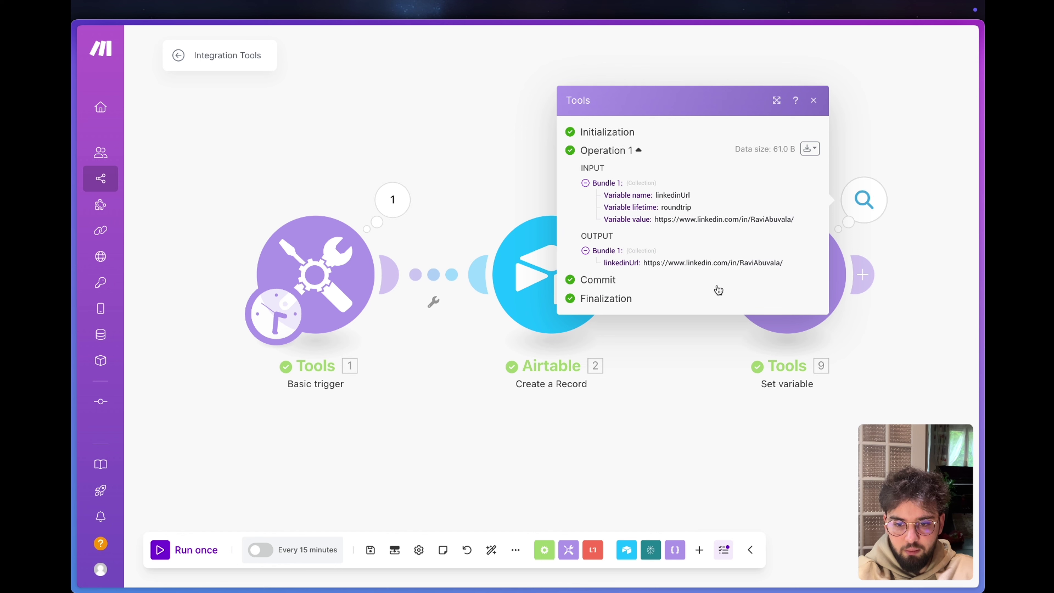
Copy the generated LinkedIn URL from the output and verify it in the browser.
left_click_drag(785, 264, 644, 265)
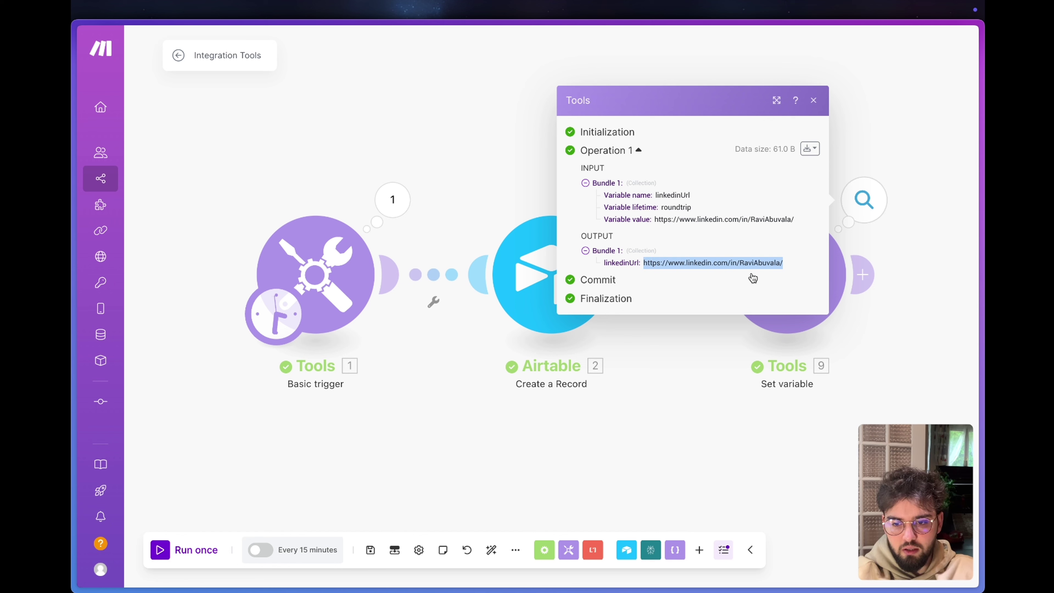
key("super+c")
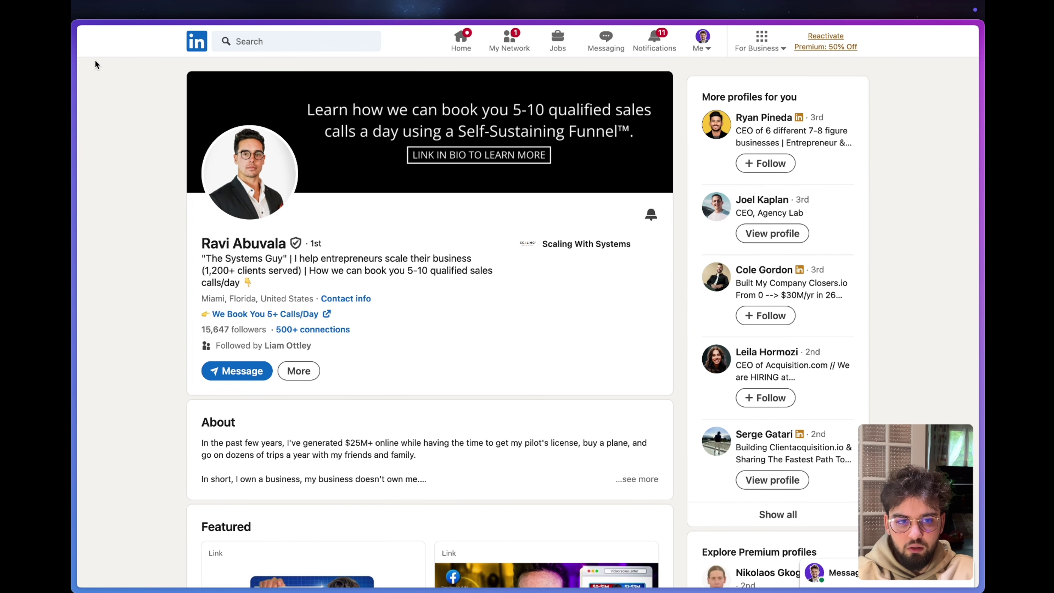
mouse_move(77, 67)
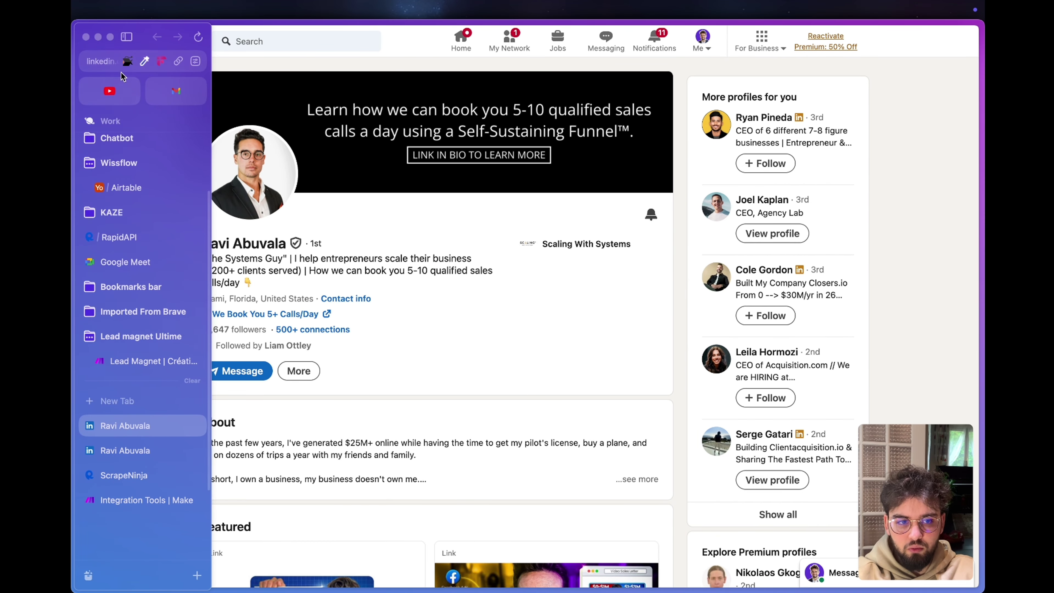
left_click(106, 63)
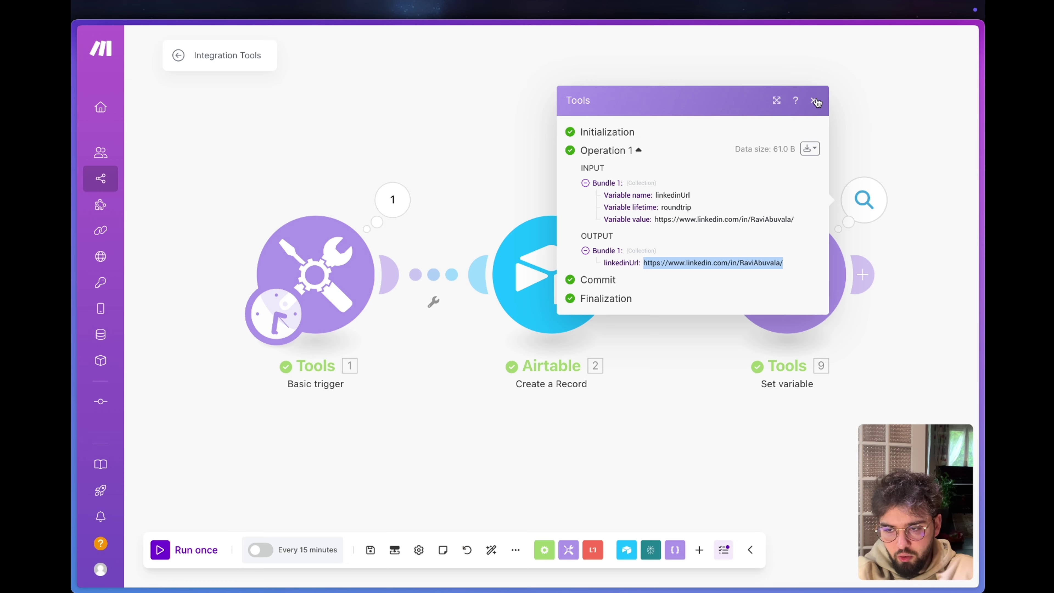
Add an HTTP Make a request module after the Set variable step and select its URL field.
key("Escape")
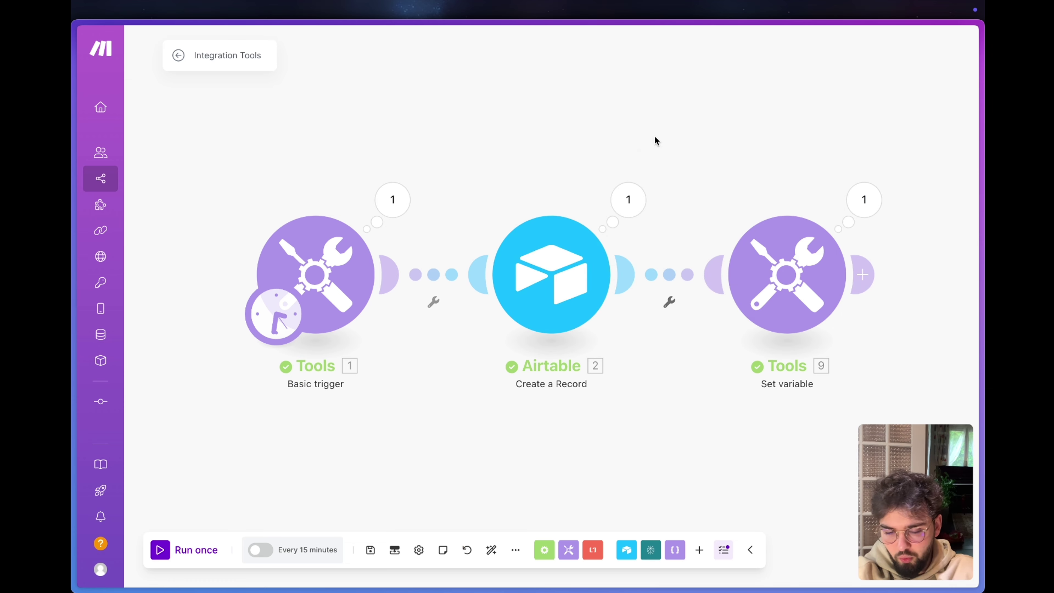
left_click_drag(647, 141, 377, 199)
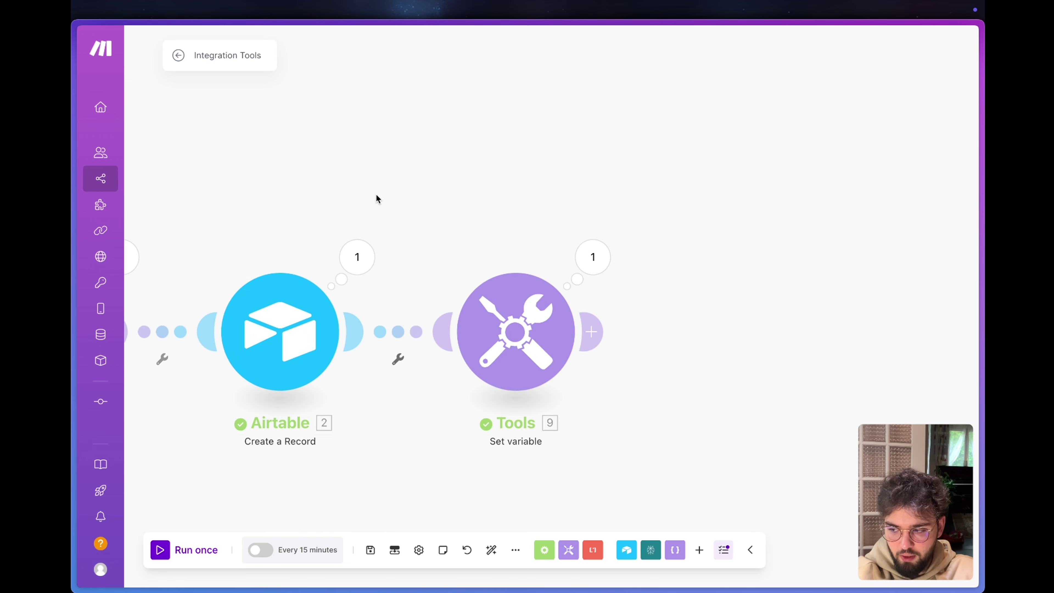
left_click(591, 332)
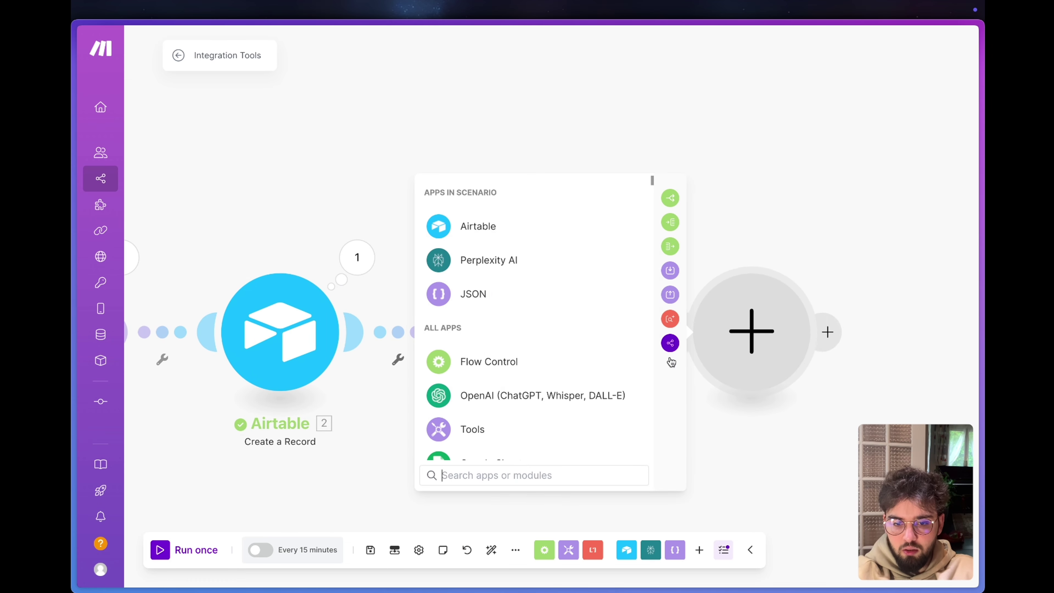
scroll(515, 345, "down", 5)
left_click(514, 317)
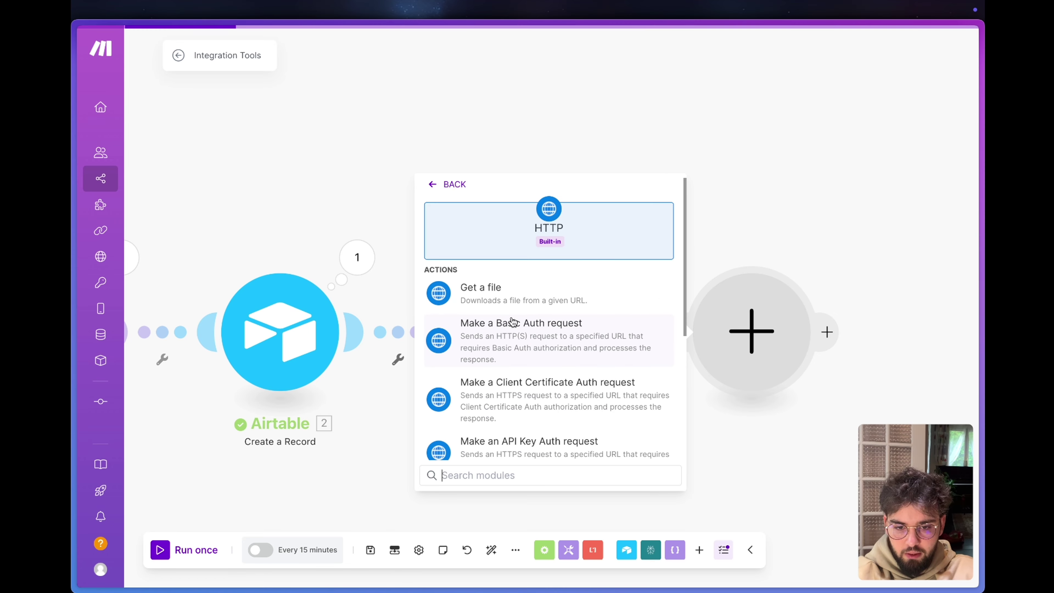
scroll(513, 322, "down", 3)
left_click(506, 329)
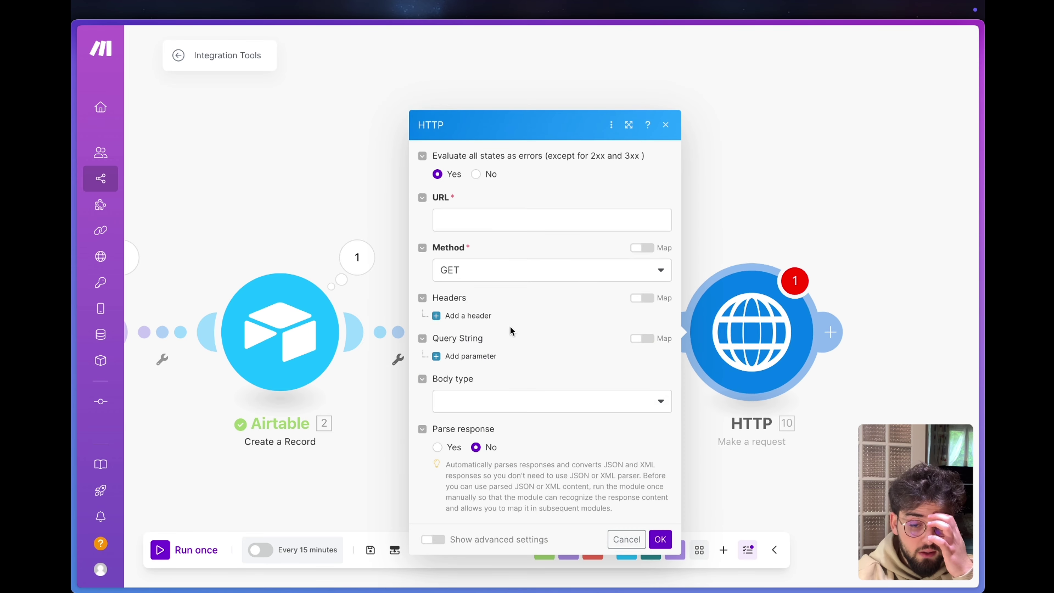
left_click(522, 215)
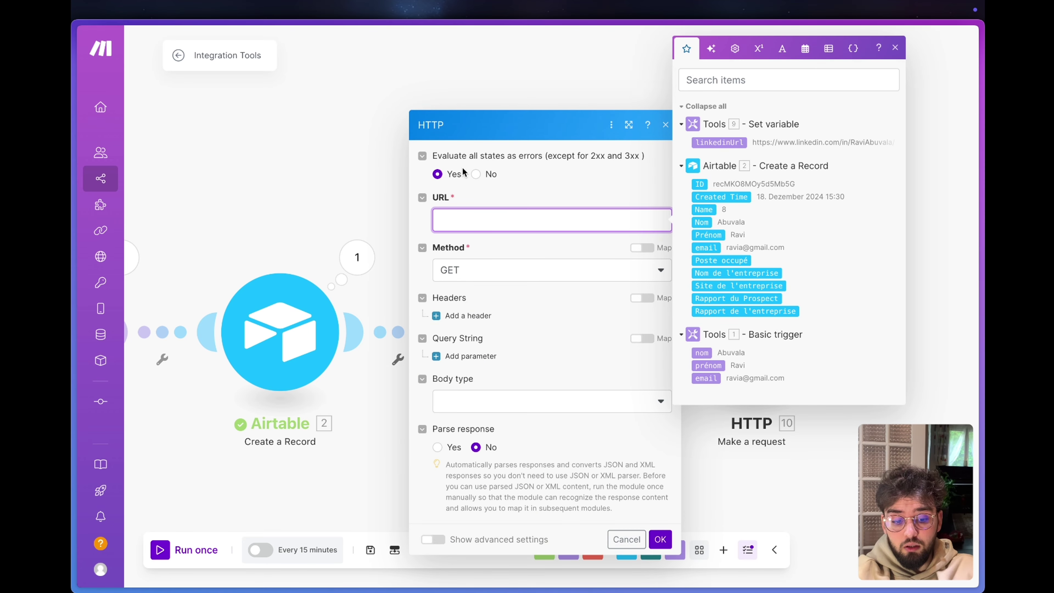
Switch to the browser's RapidAPI LinkedIn endpoint tab.
key("super+Tab")
mouse_move(80, 265)
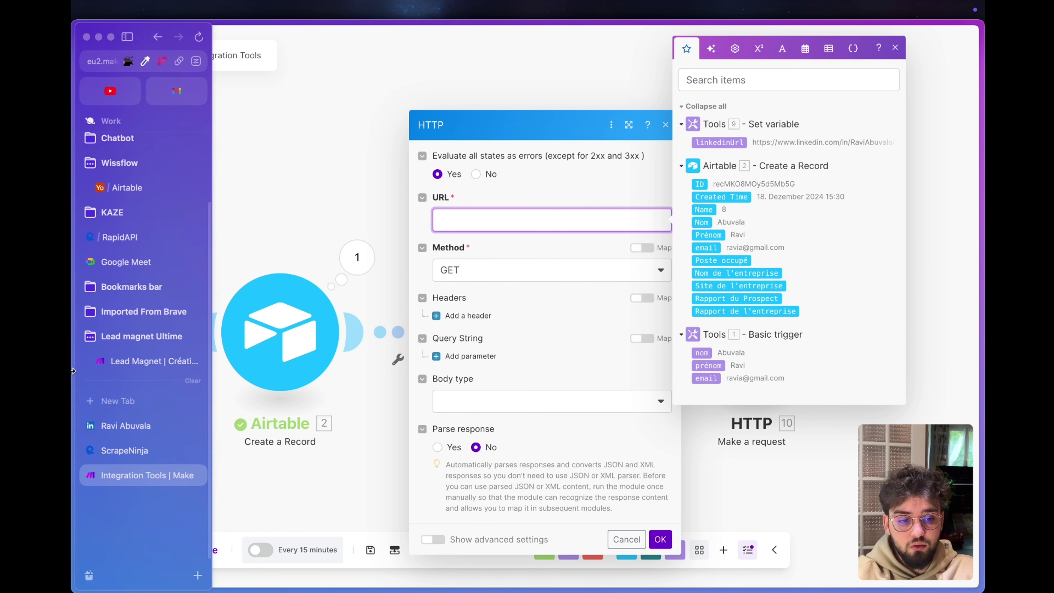
left_click(124, 452)
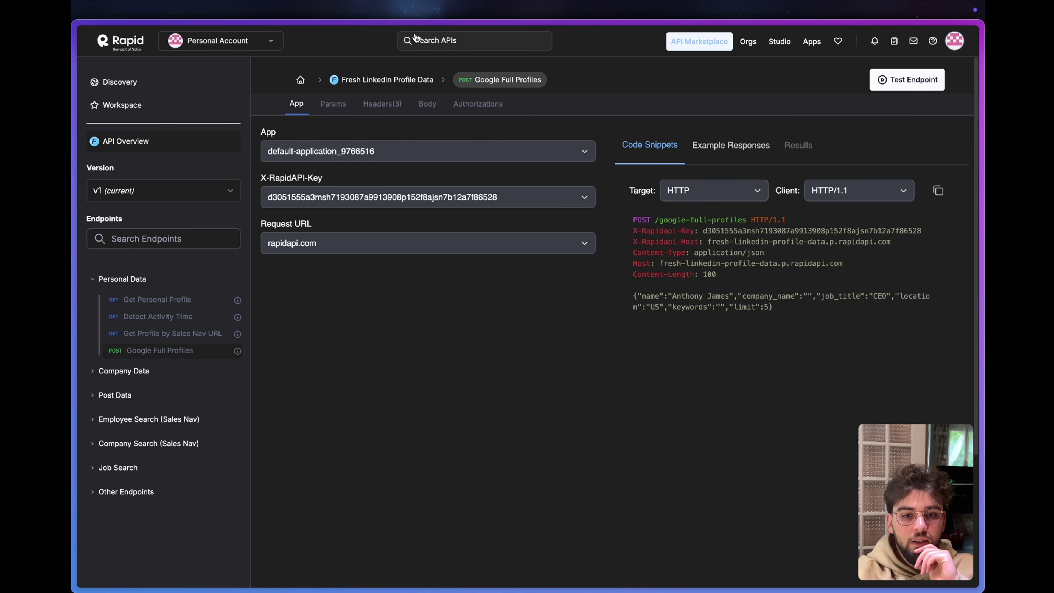
Search 'linkedin', view Fresh LinkedIn Profile Data, then open Similar Web's subscription plans.
left_click(434, 37)
type("link")
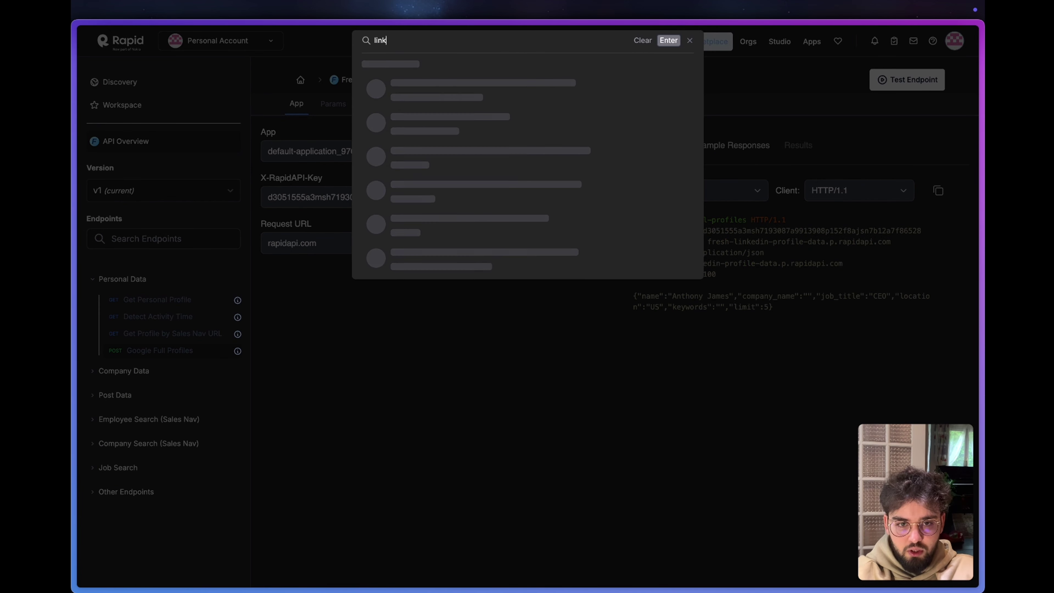
type("edin")
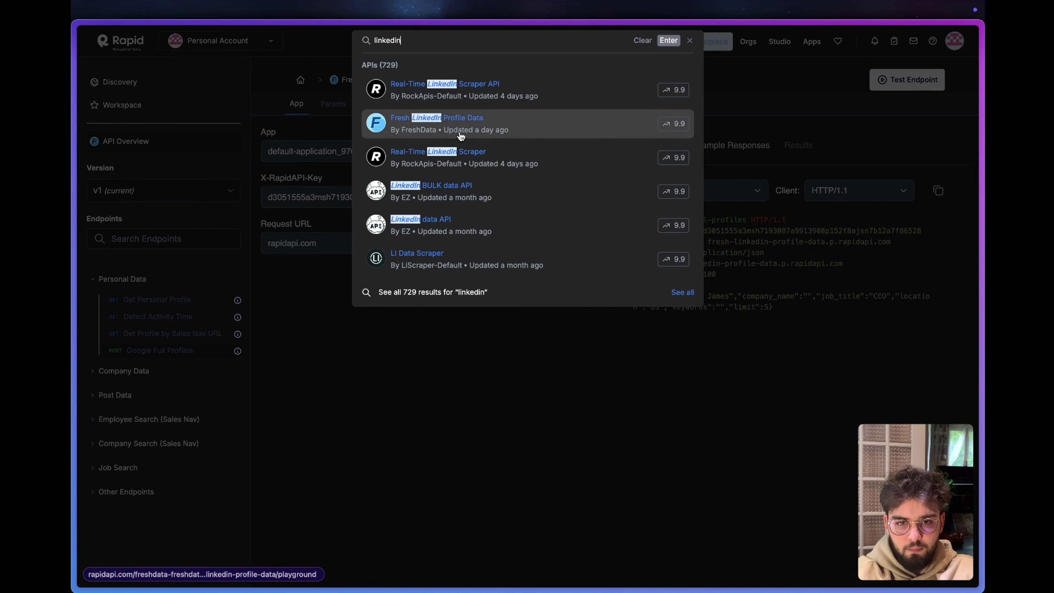
left_click(460, 136)
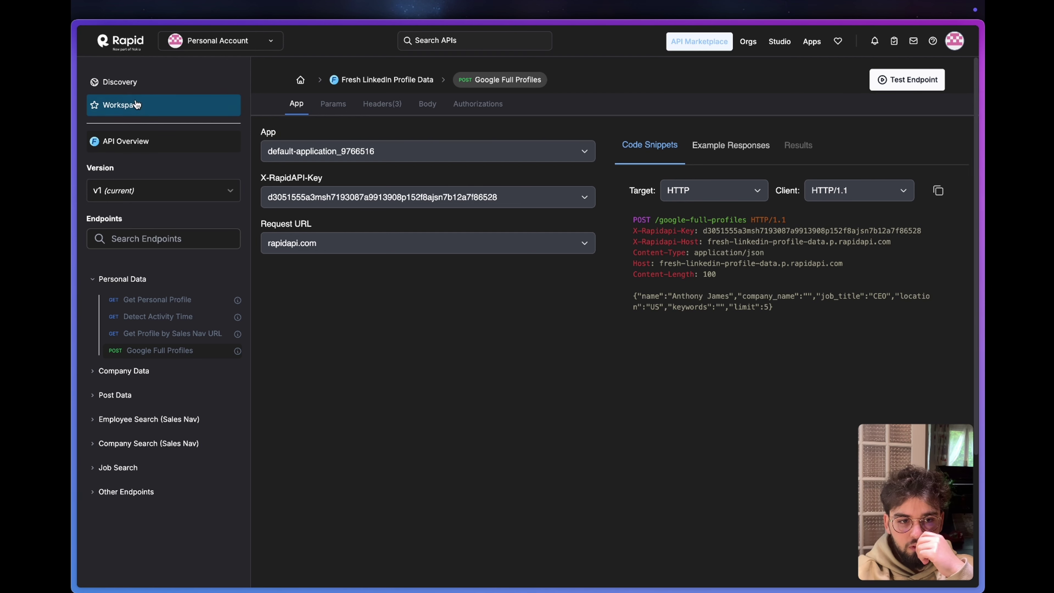
left_click(120, 82)
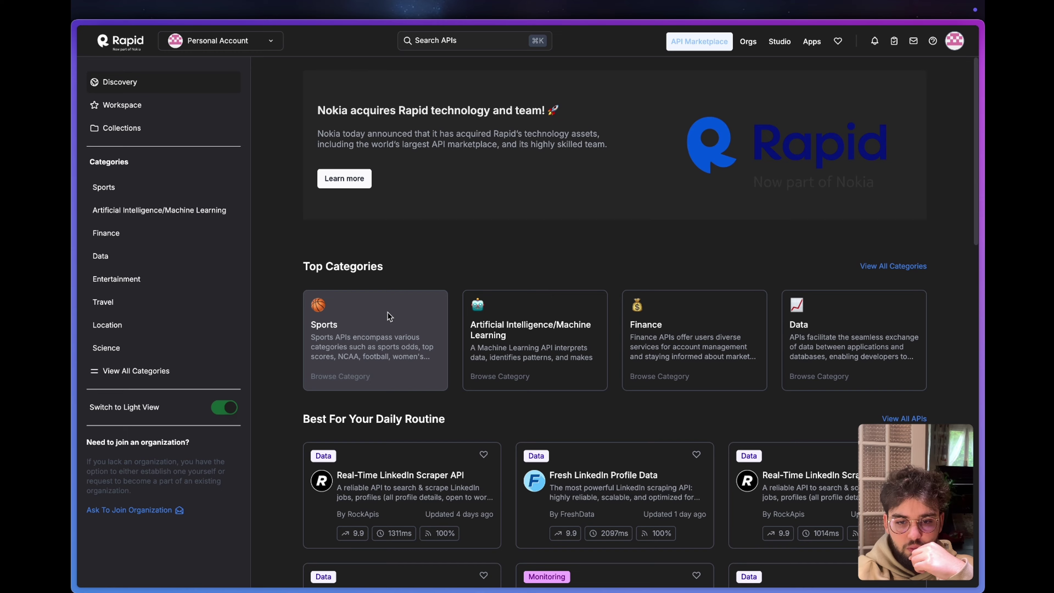
key("alt+Left")
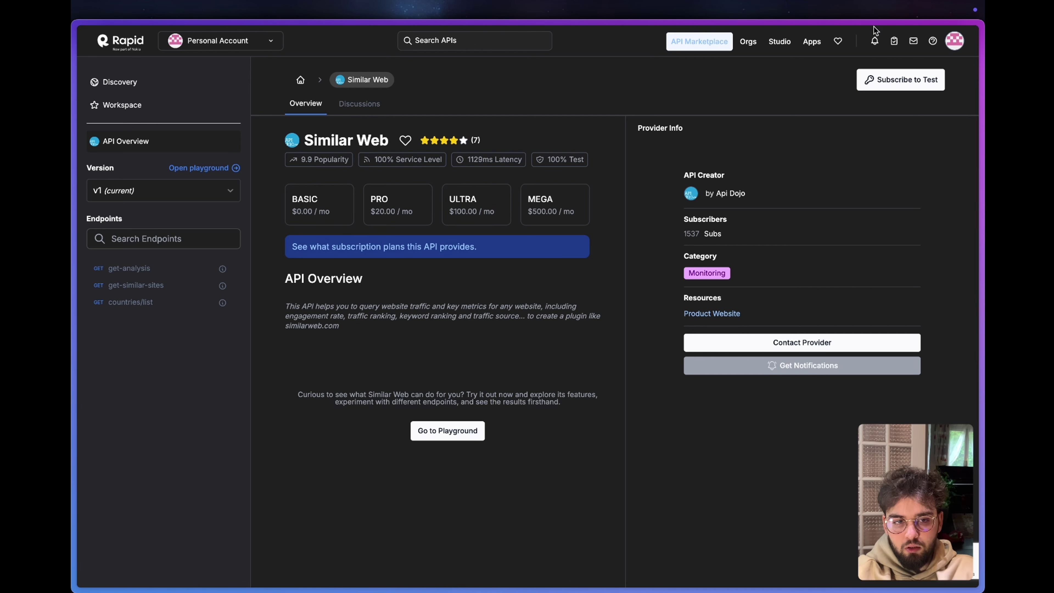
left_click(917, 95)
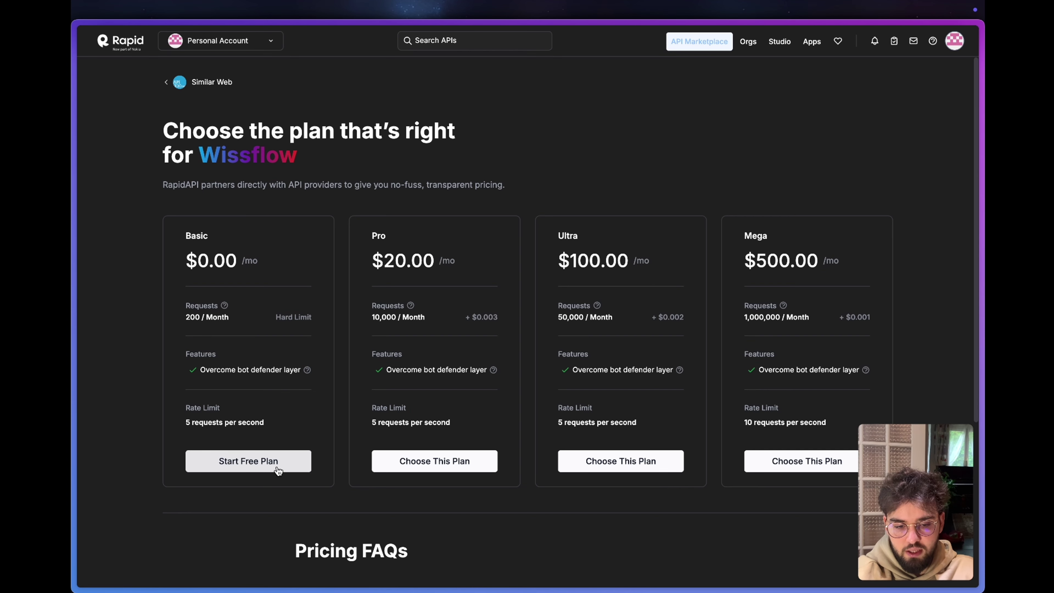
Choose the free Basic plan and review its 200-request hard limit and free total.
left_click(277, 471)
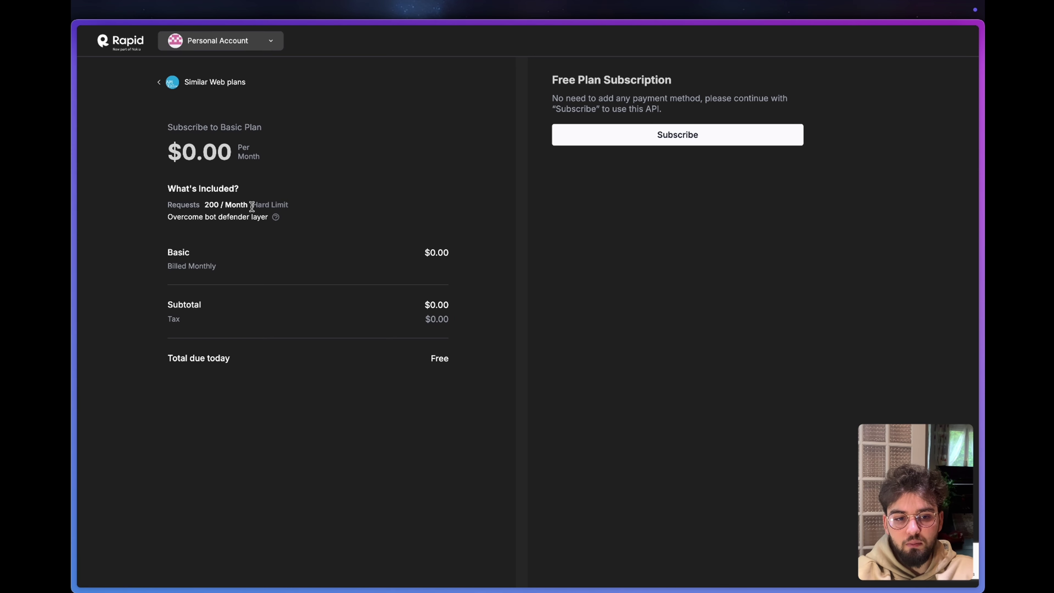
left_click_drag(296, 206, 254, 208)
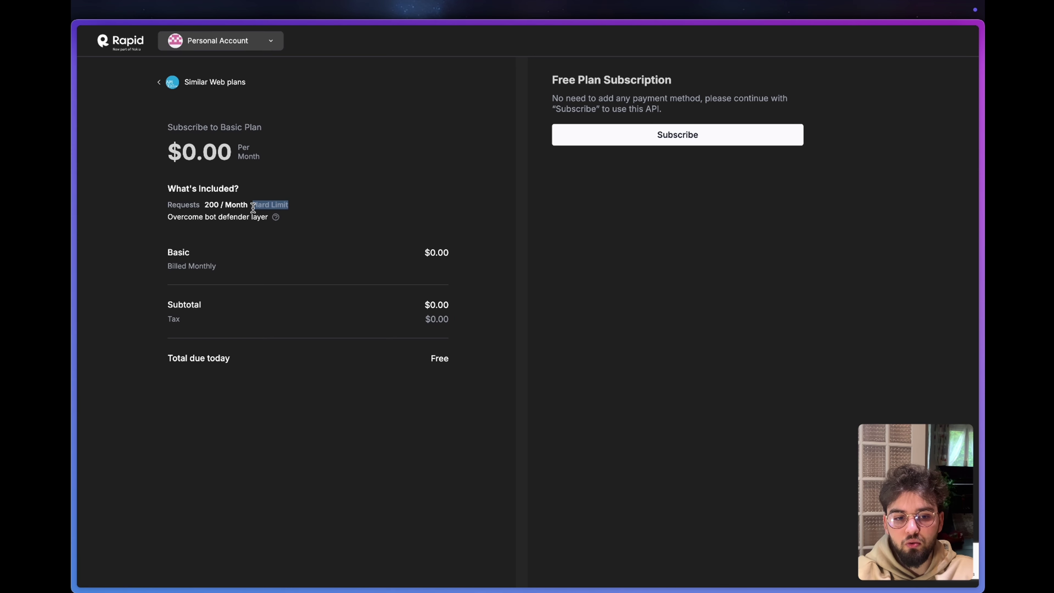
left_click(256, 211)
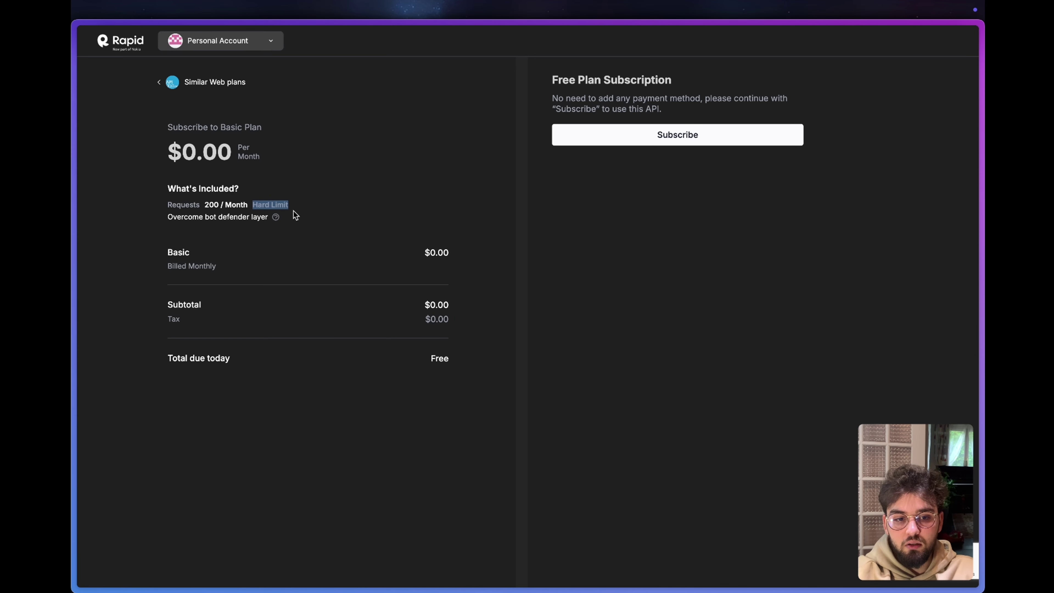
left_click_drag(296, 204, 252, 205)
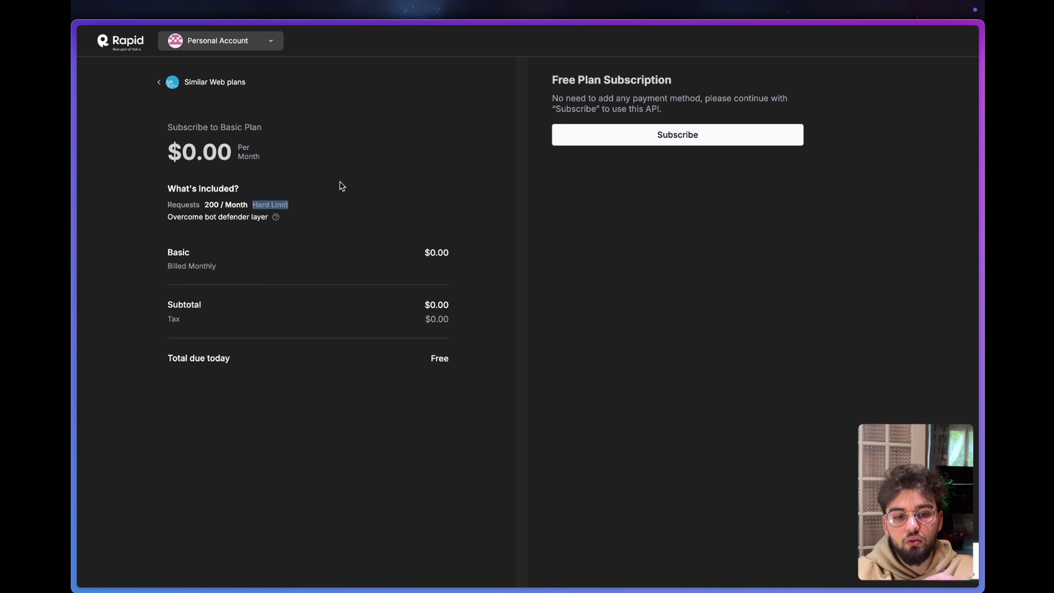
left_click(295, 208)
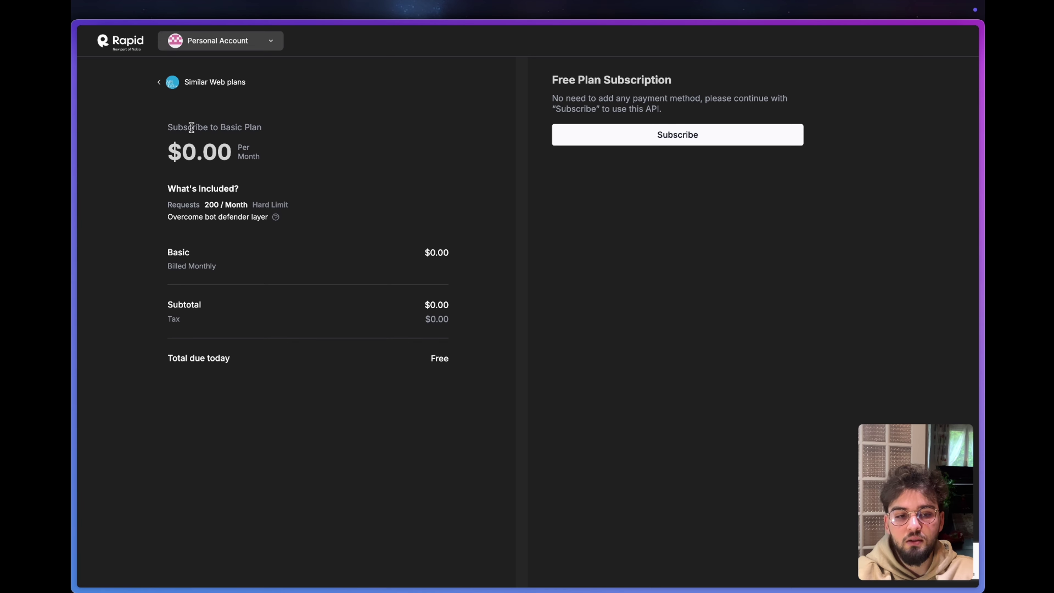
mouse_move(469, 362)
left_mouse_down()
mouse_move(278, 255)
mouse_move(181, 172)
mouse_move(263, 267)
mouse_move(491, 381)
left_mouse_up()
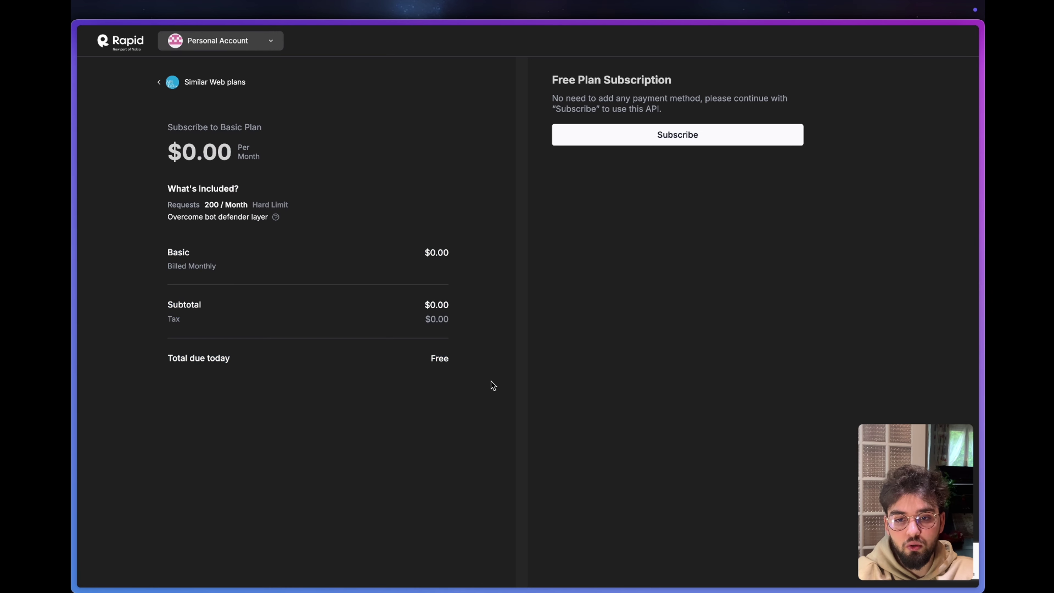
left_click_drag(298, 205, 252, 205)
left_click(295, 199)
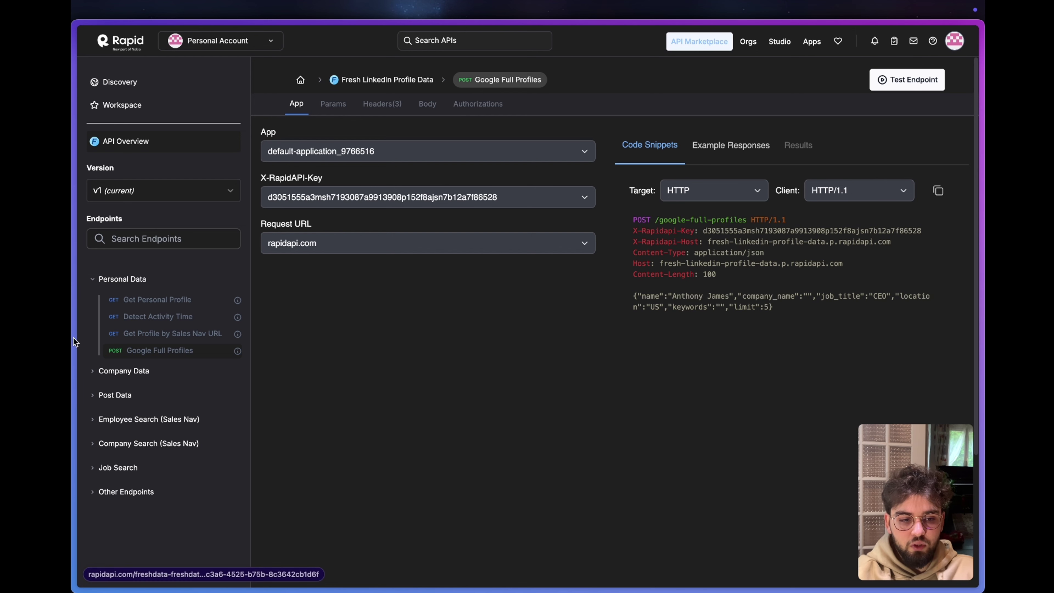
Open RapidAPI's Get Personal Profile endpoint and show its code snippet as a raw HTTP request.
left_click(103, 278)
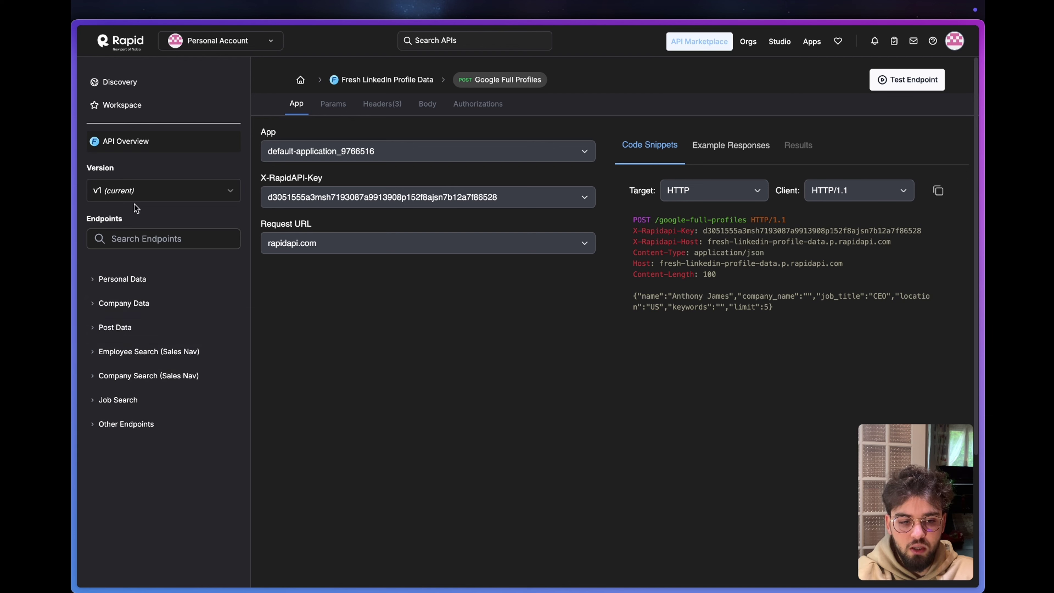
left_click(108, 279)
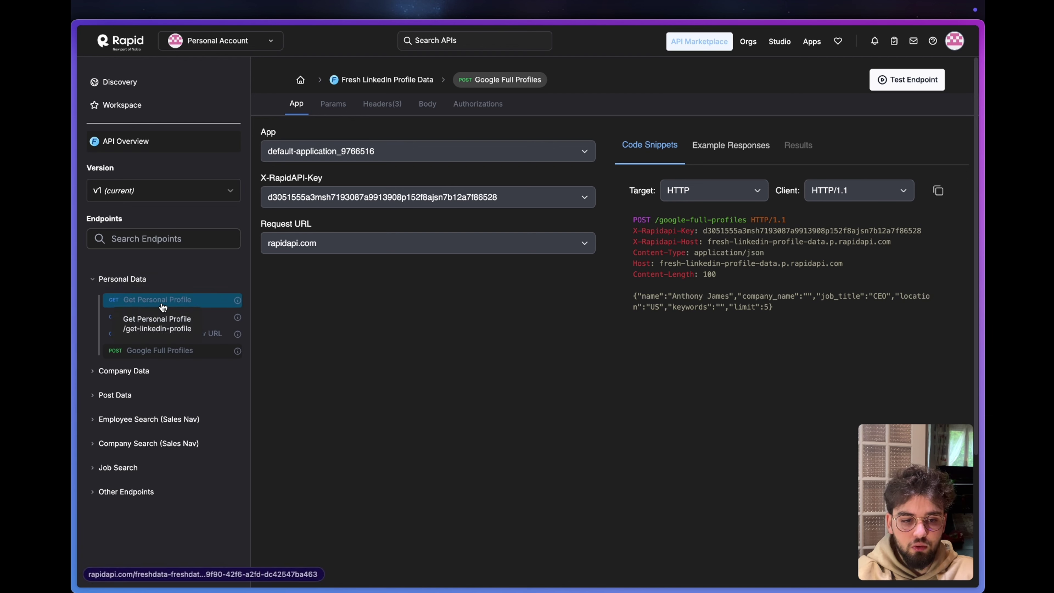
left_click(188, 301)
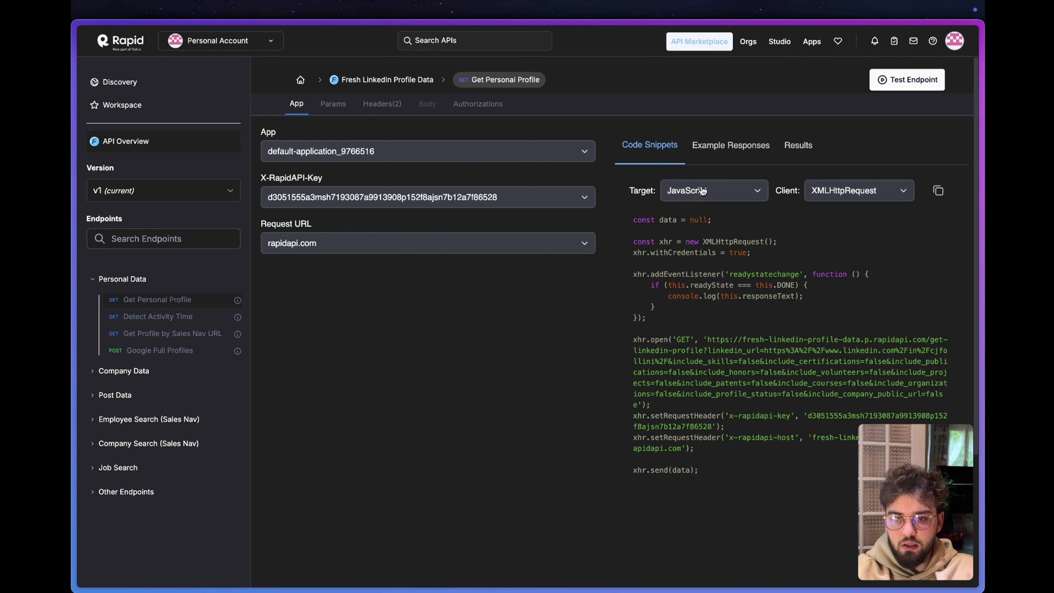
left_click(691, 191)
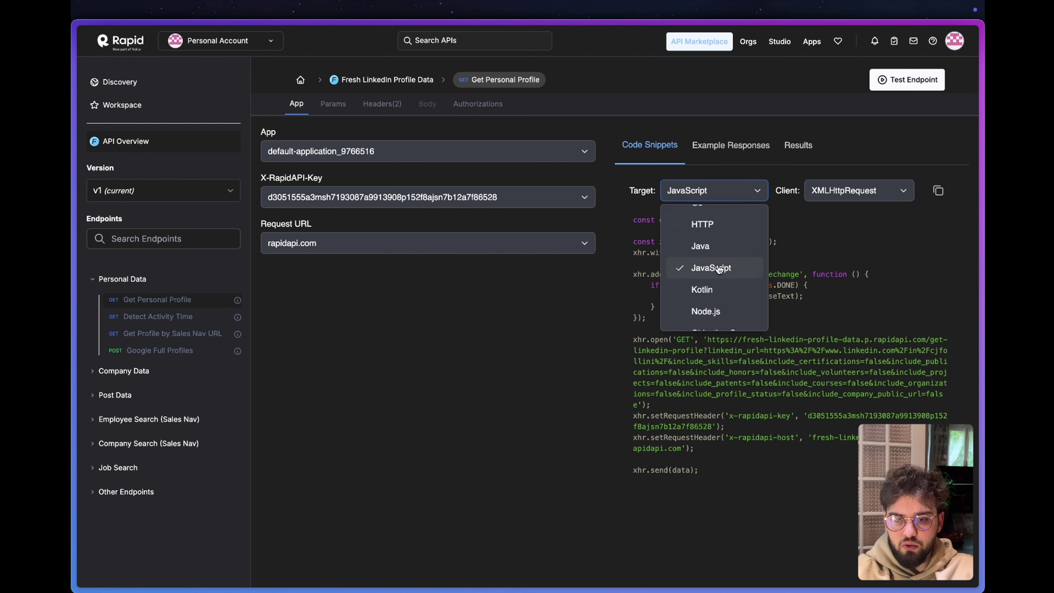
left_click(710, 225)
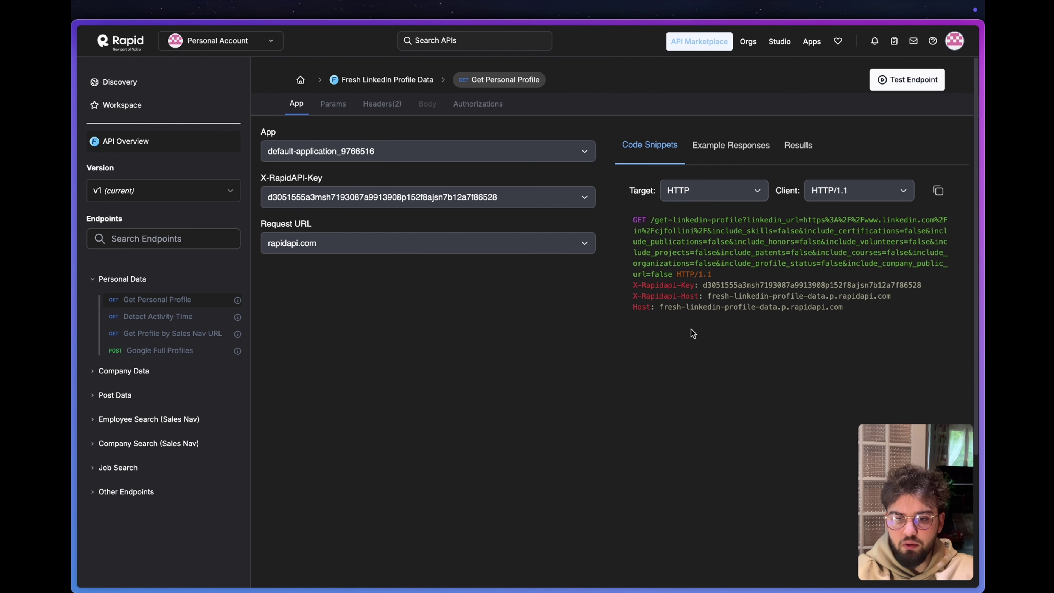
left_click(729, 194)
scroll(718, 262, "down", 1)
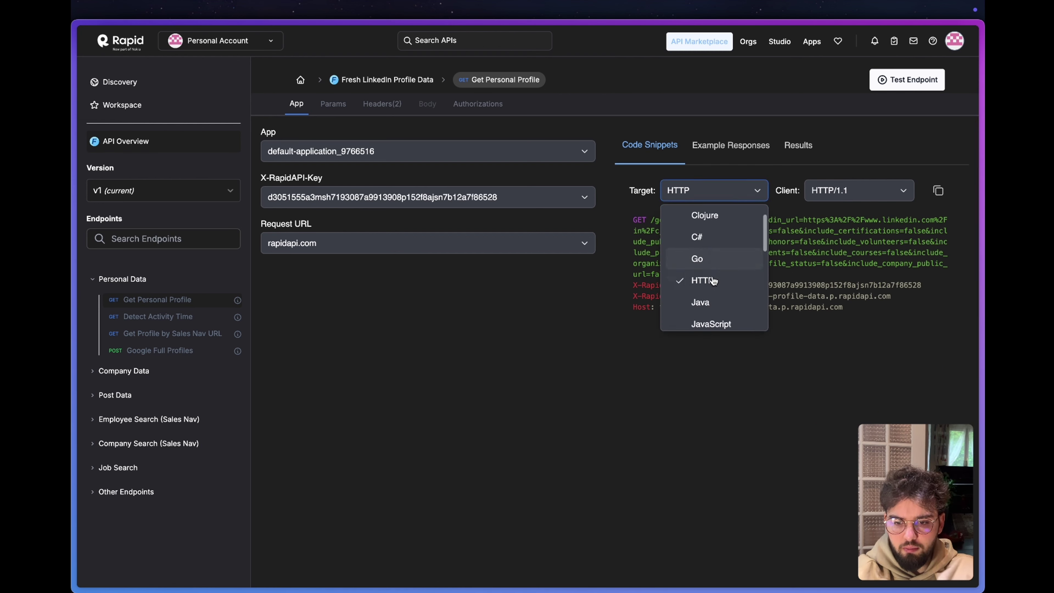
left_click(713, 198)
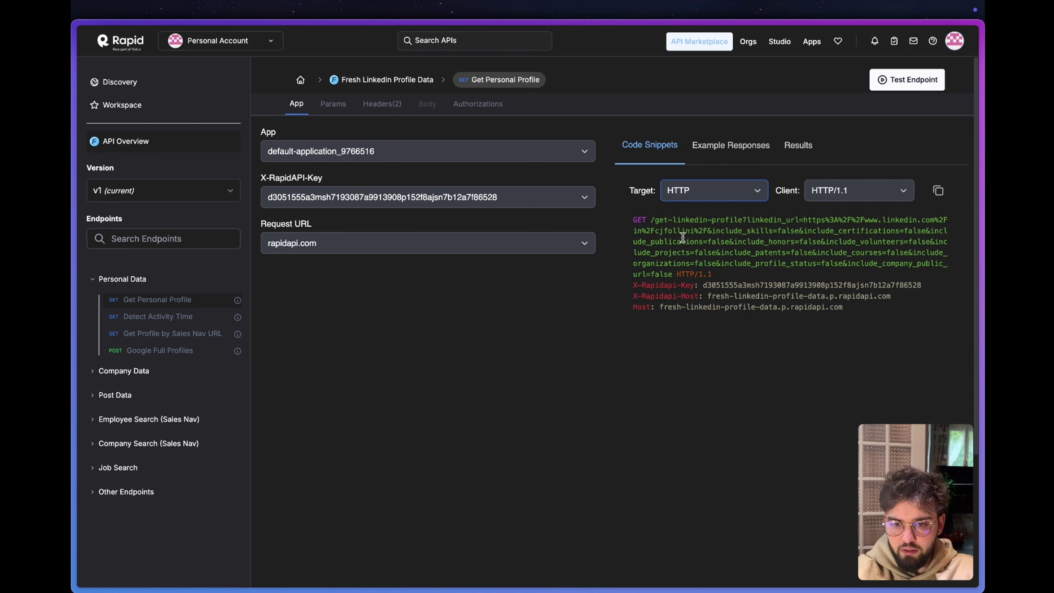
Switch the snippet back to JavaScript and paste its request URL into Make's HTTP module.
double_click(631, 192)
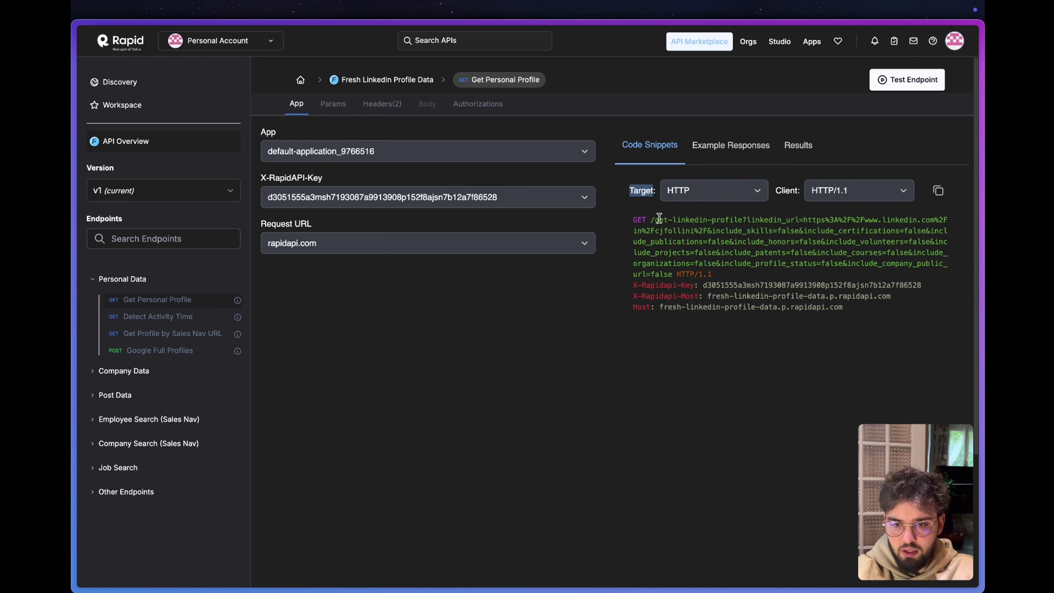
left_click(693, 195)
scroll(692, 304, "down", 2)
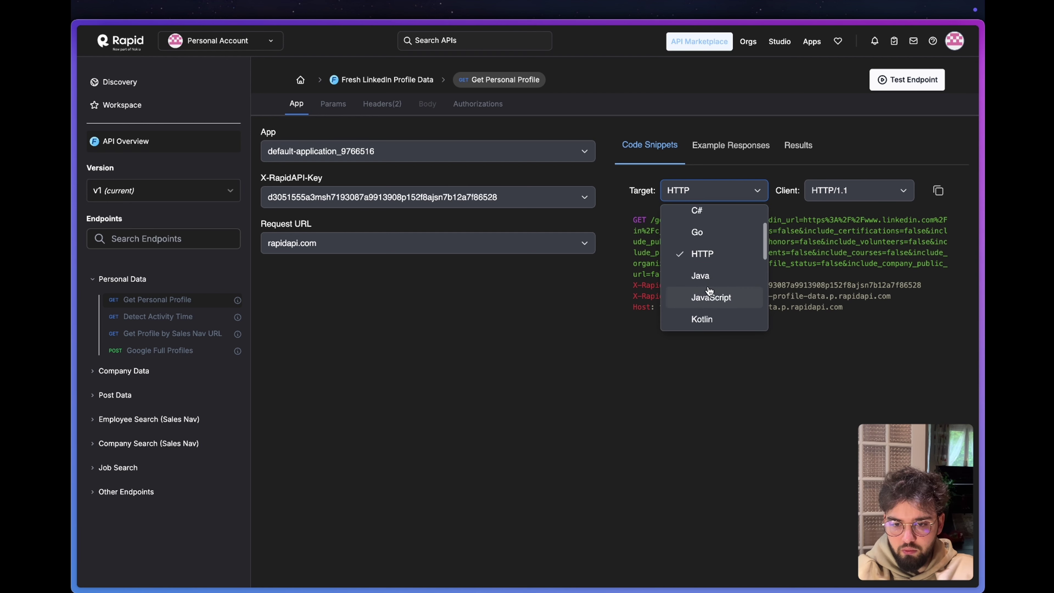
left_click(707, 296)
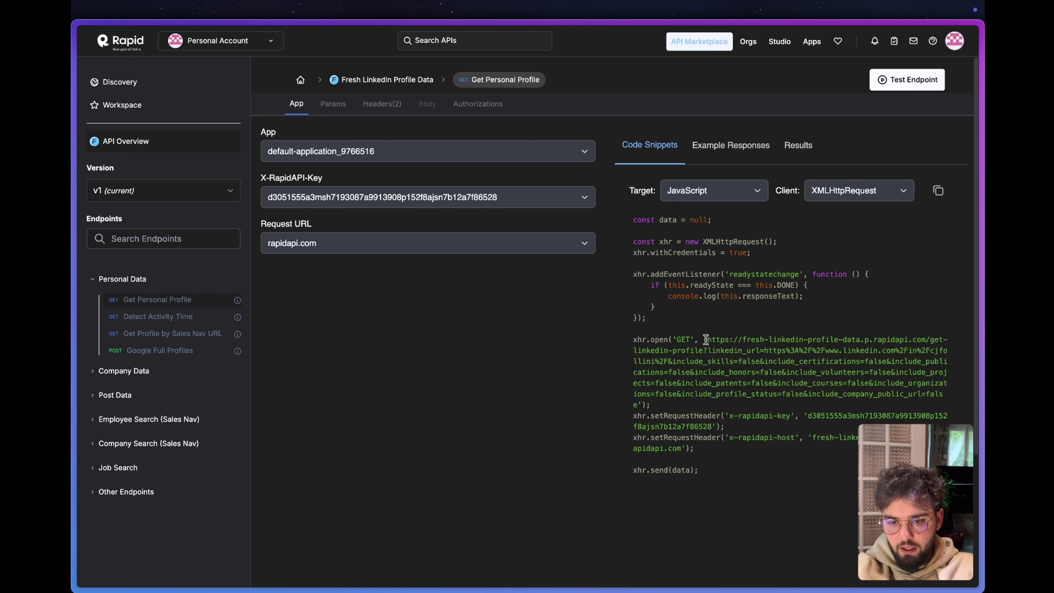
left_click_drag(707, 340, 638, 406)
key("super+c")
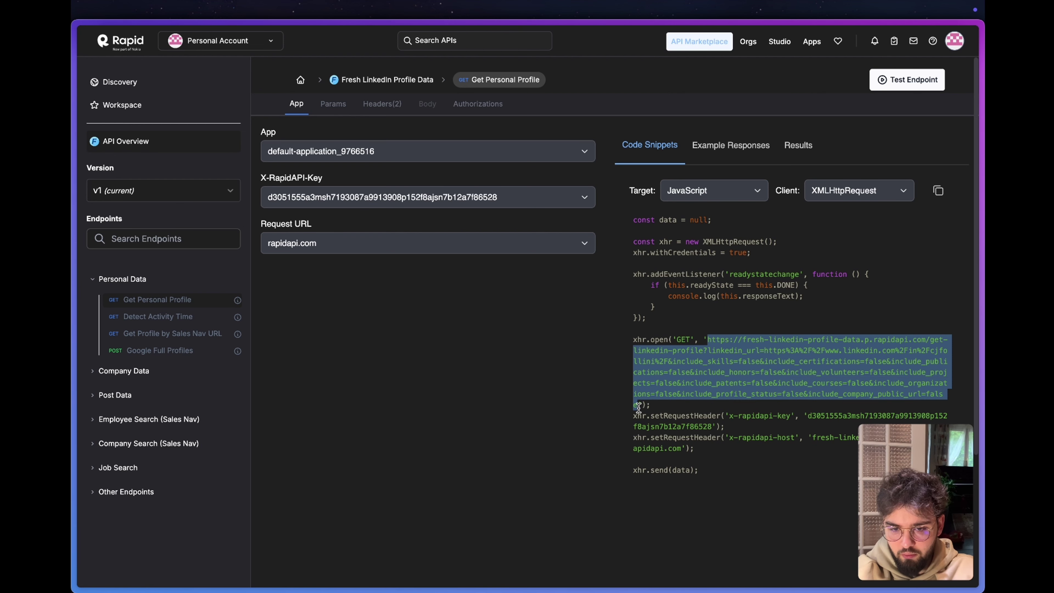
key("super+Tab")
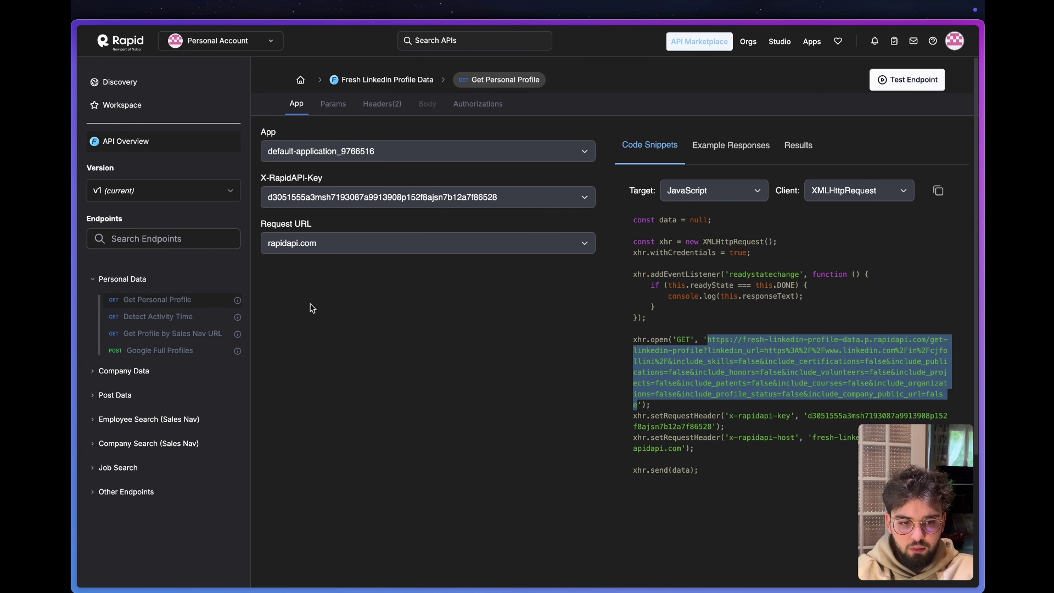
key("super+v")
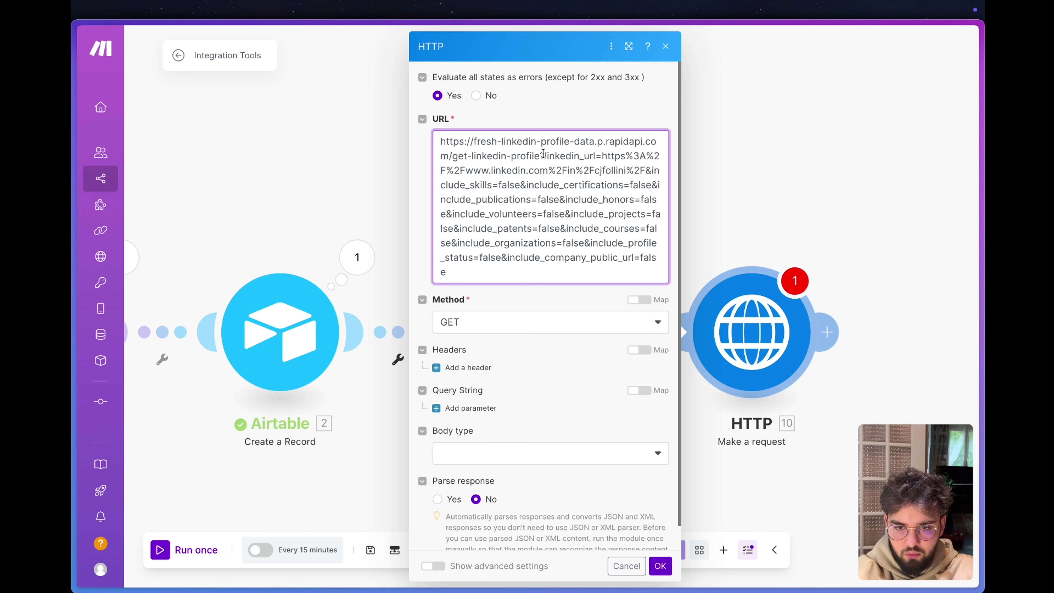
Map linkedin_url= to the linkedinUrl variable, delete the trailing include parameters, and add a header item.
left_click_drag(546, 156, 646, 168)
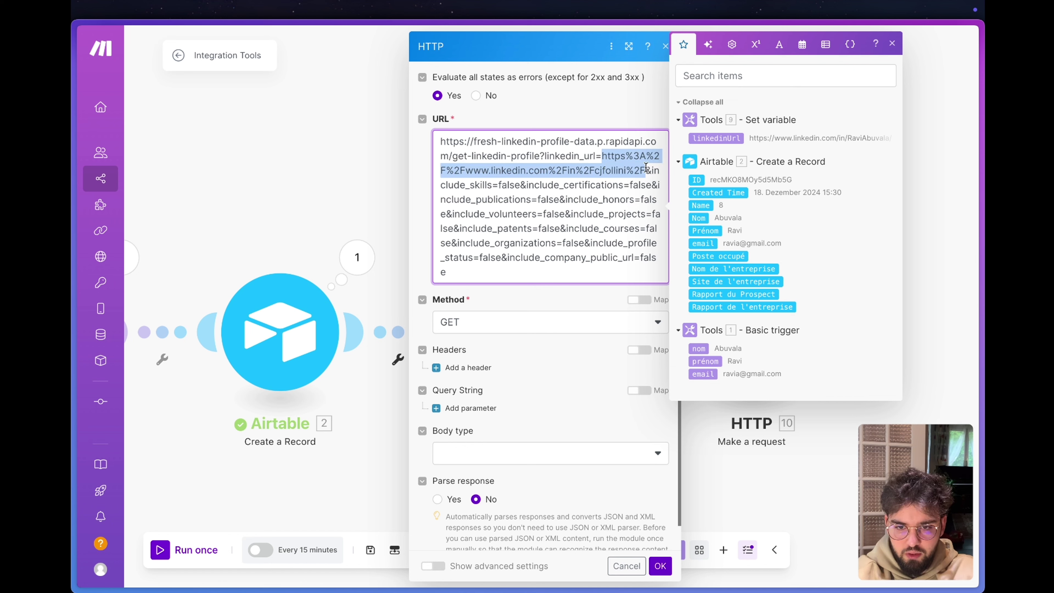
key("BackSpace")
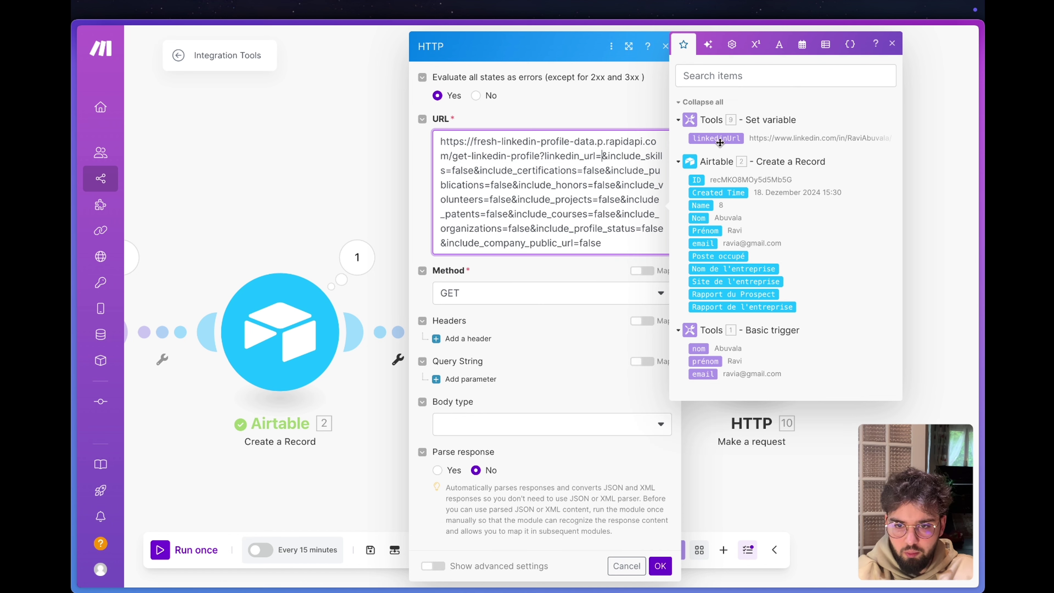
left_click(716, 137)
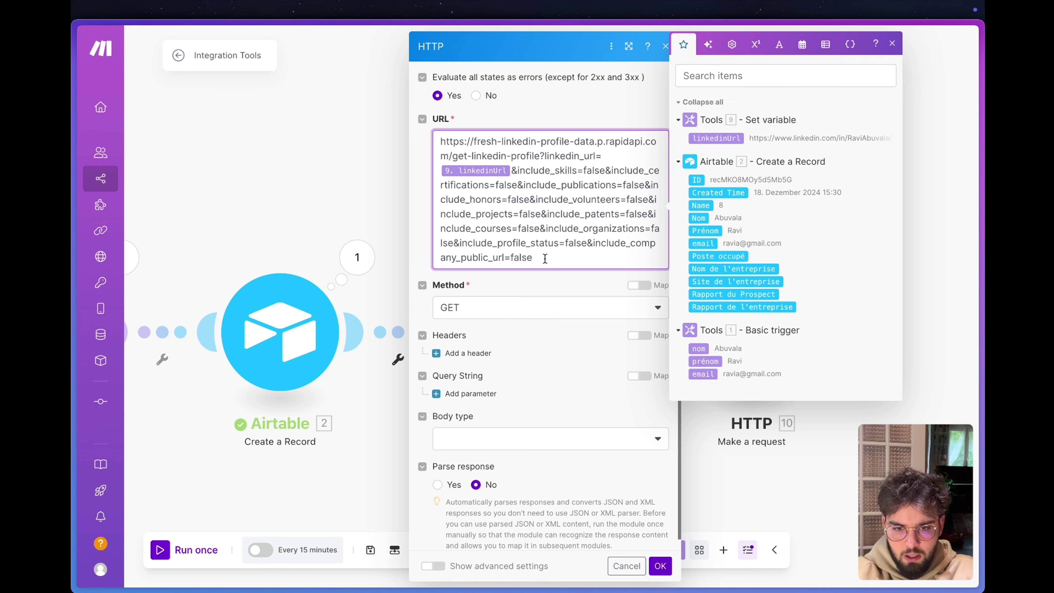
left_click_drag(545, 258, 512, 174)
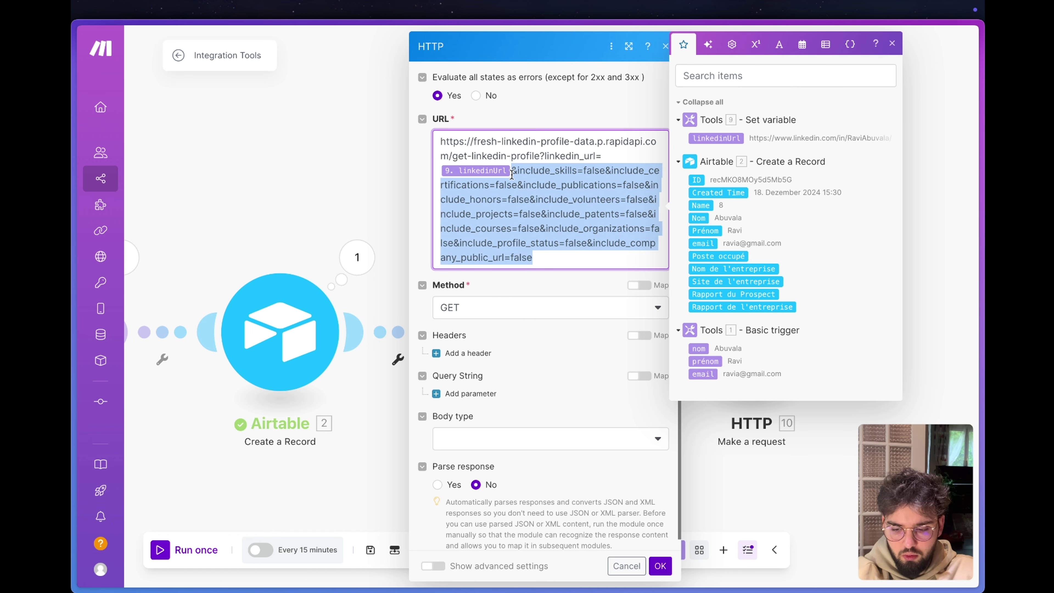
key("BackSpace")
left_click(503, 264)
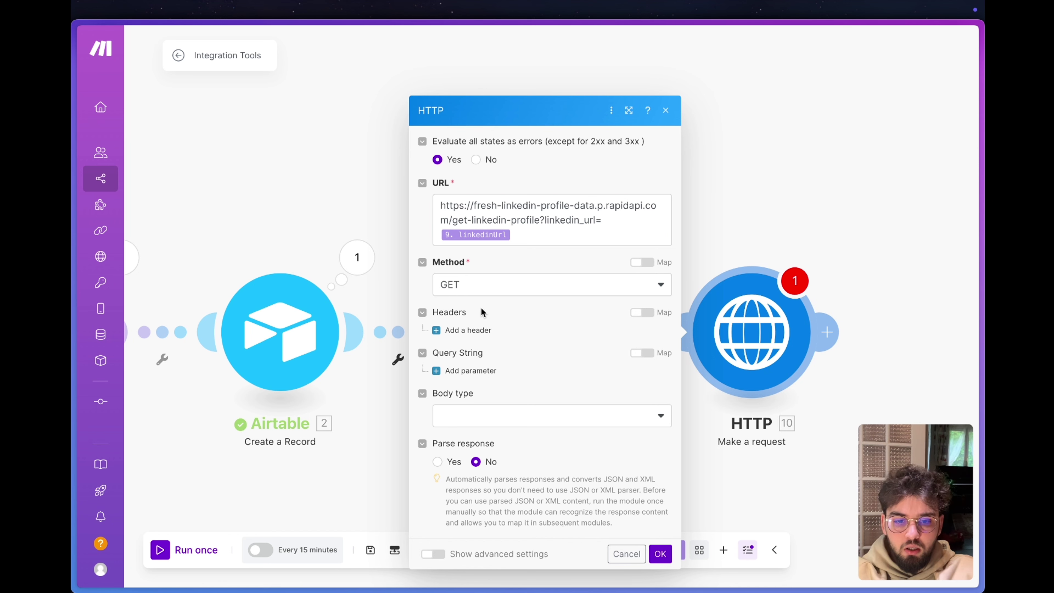
left_click(474, 330)
Name the first header x-rapidapi-key, copied from the RapidAPI snippet.
left_click(496, 310)
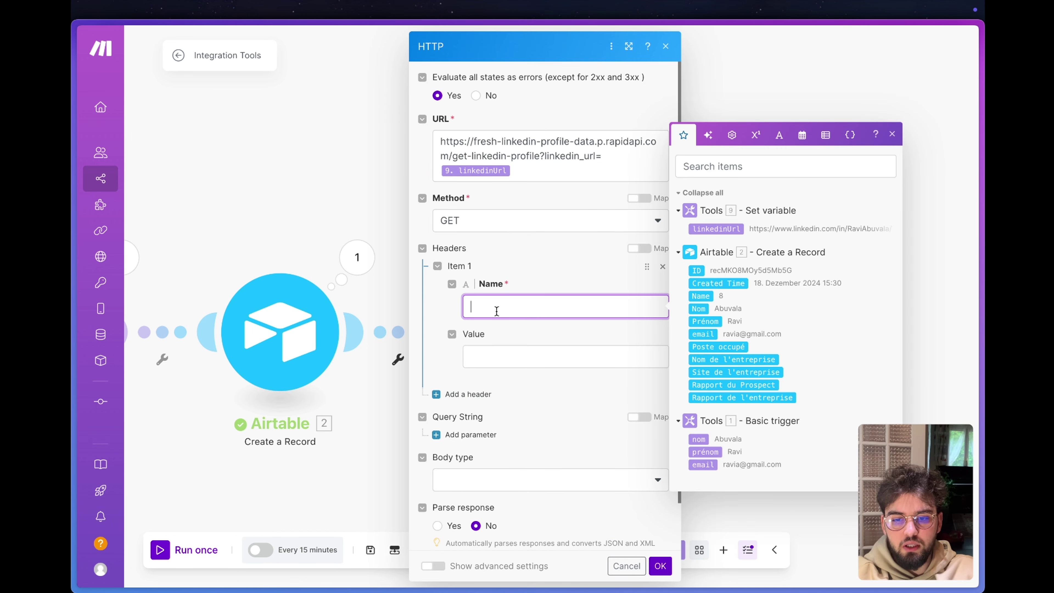
key("super+Tab")
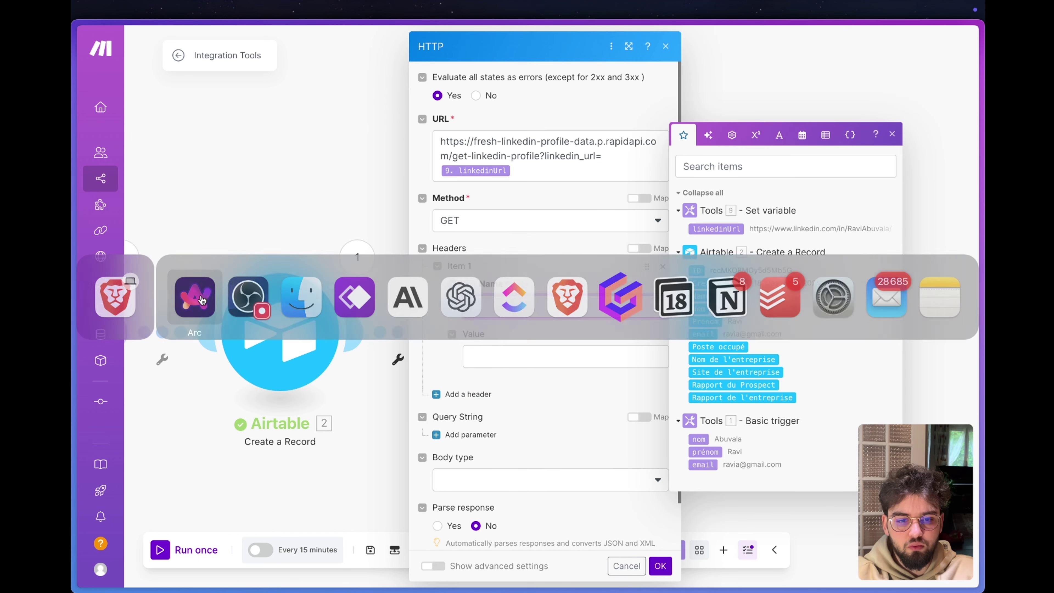
mouse_move(127, 586)
left_click(119, 281)
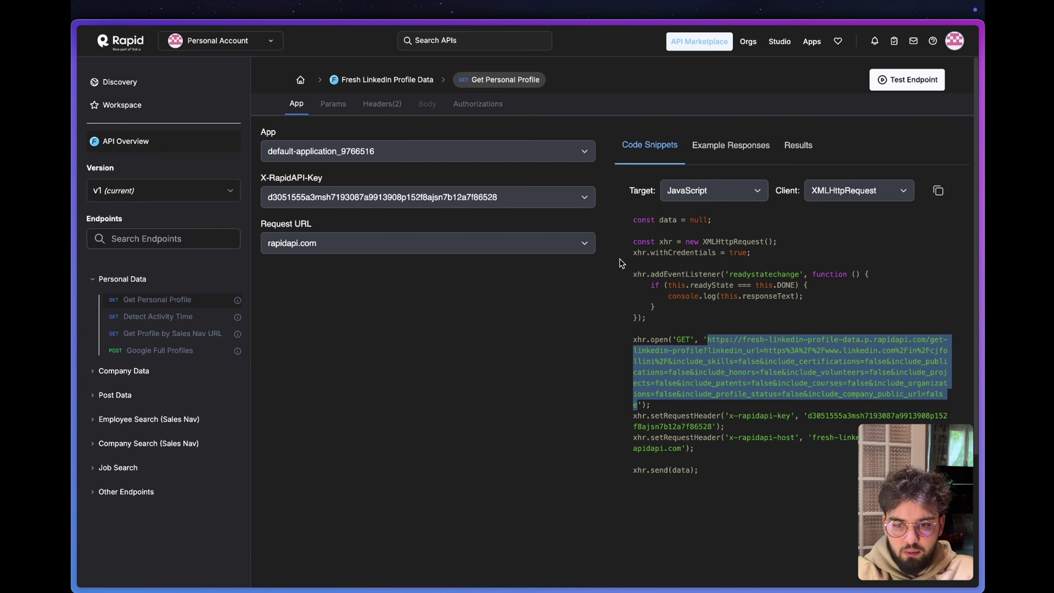
left_click(589, 406)
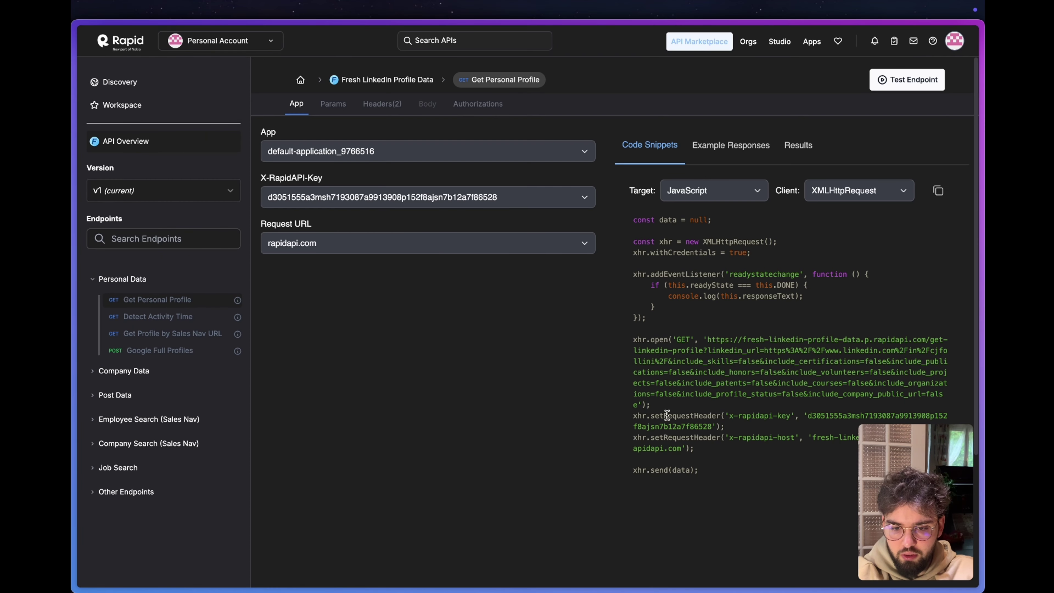
left_click_drag(664, 416, 791, 417)
key("ctrl+c")
mouse_move(77, 423)
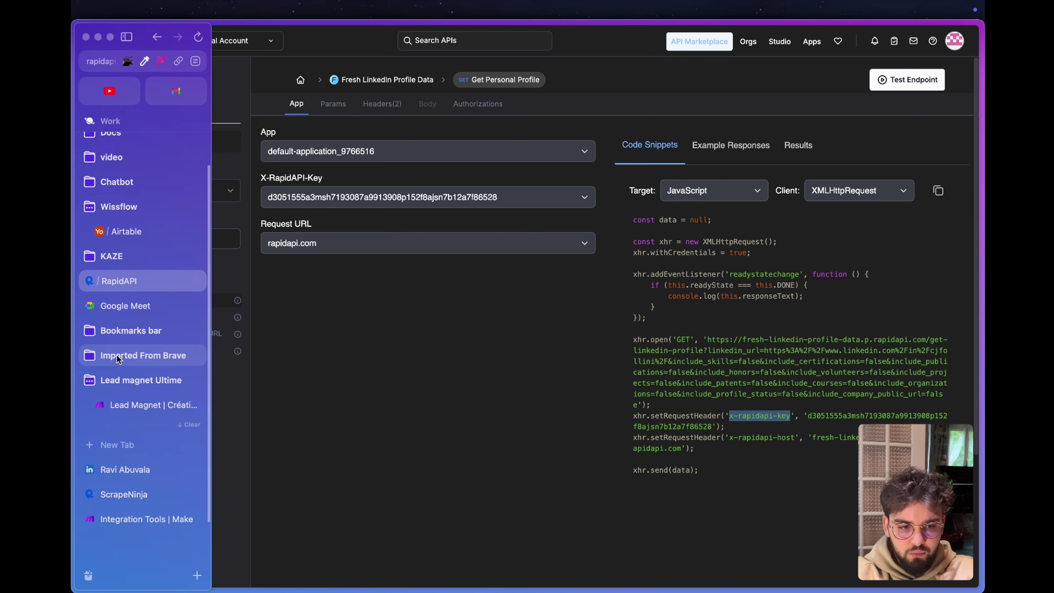
left_click(125, 520)
key("ctrl+v")
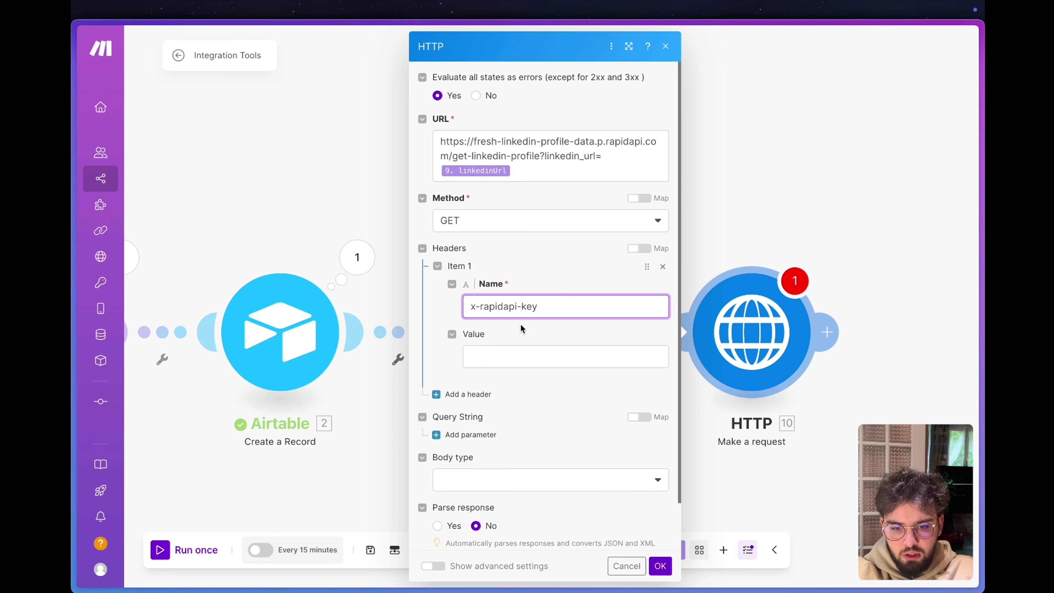
Set the first header's value to the RapidAPI key from the snippet.
left_click(497, 358)
mouse_move(73, 425)
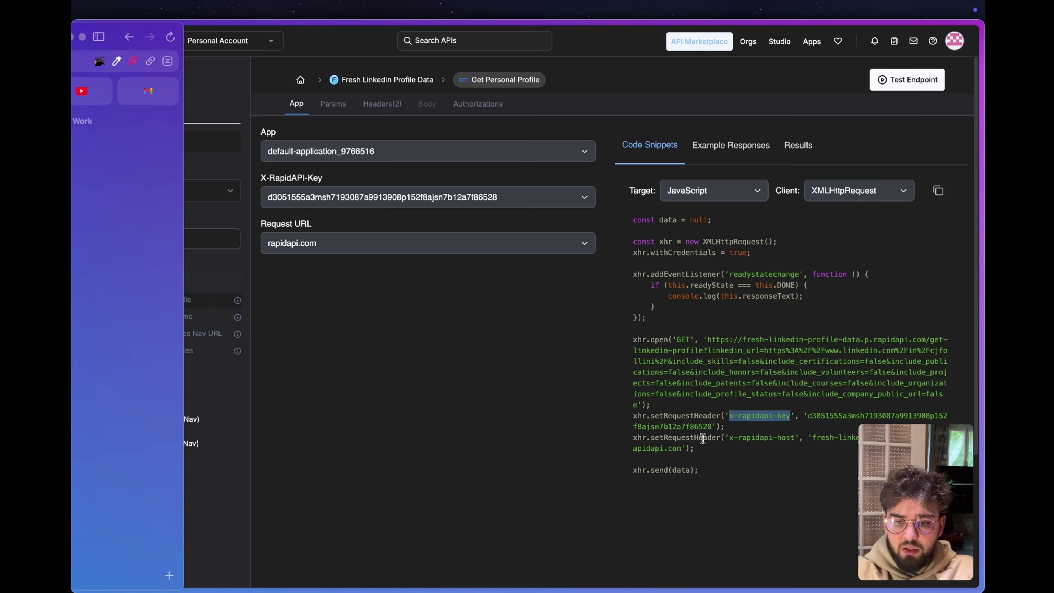
left_click(119, 281)
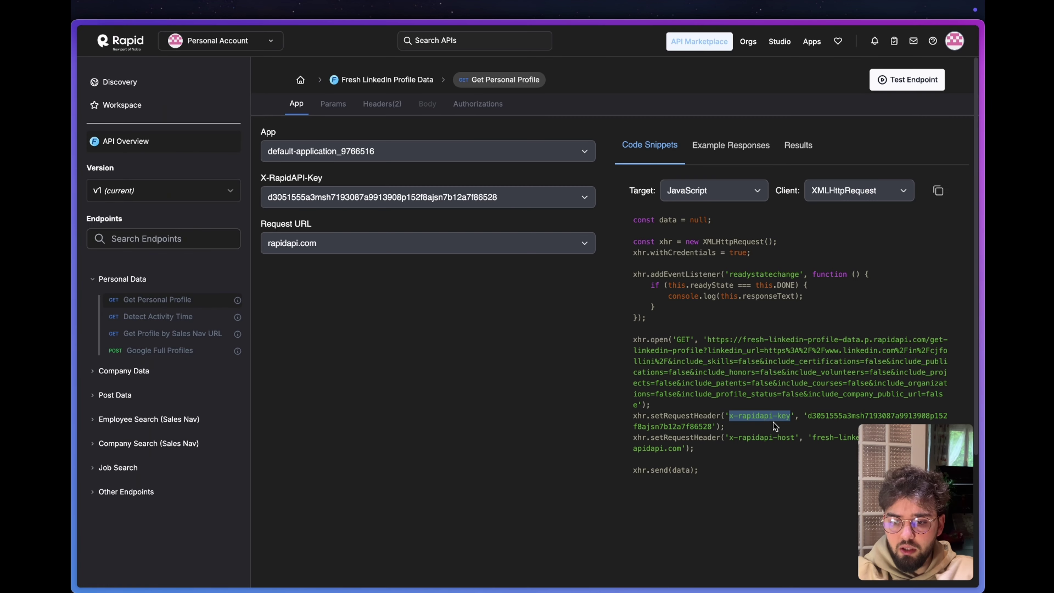
left_click_drag(713, 427, 809, 415)
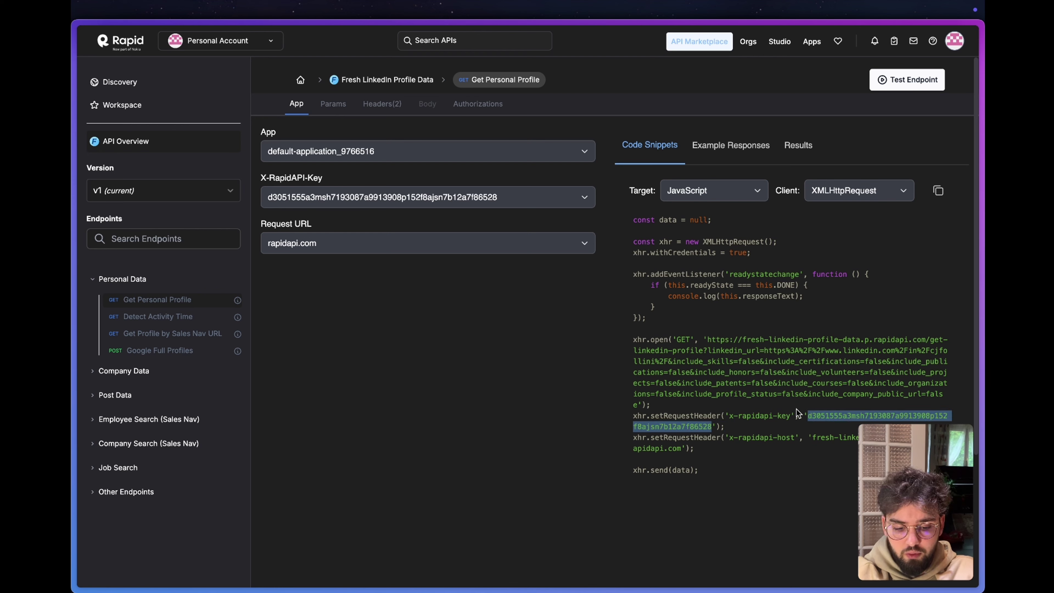
left_click(104, 380)
Add header x-rapidapi-host with fresh-linkedin-profile-data.p.rapidapi.com and set Parse response to Yes.
left_click(466, 407)
left_click(120, 281)
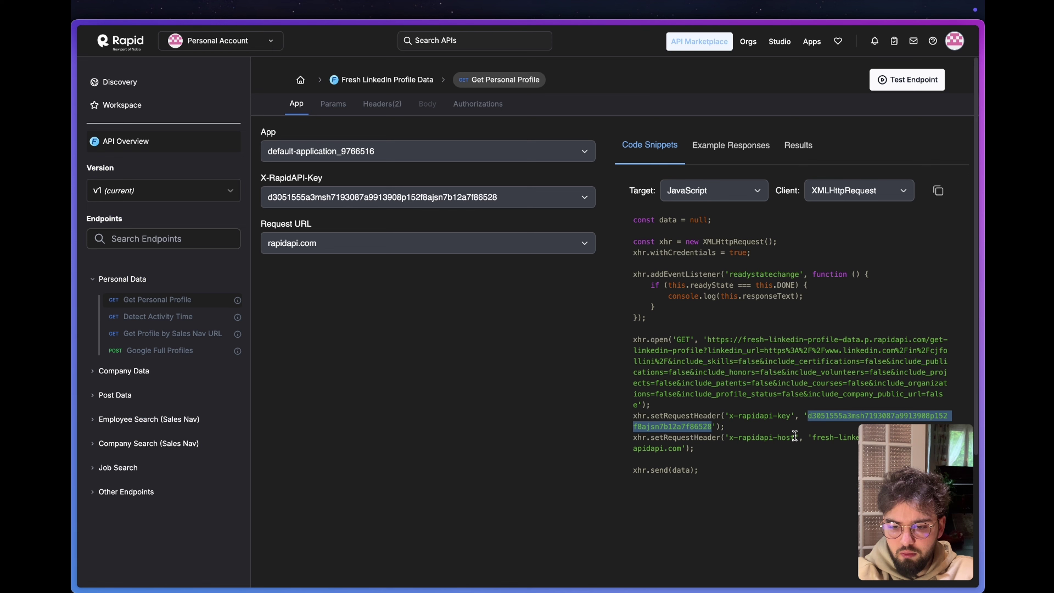
left_click_drag(795, 437, 729, 440)
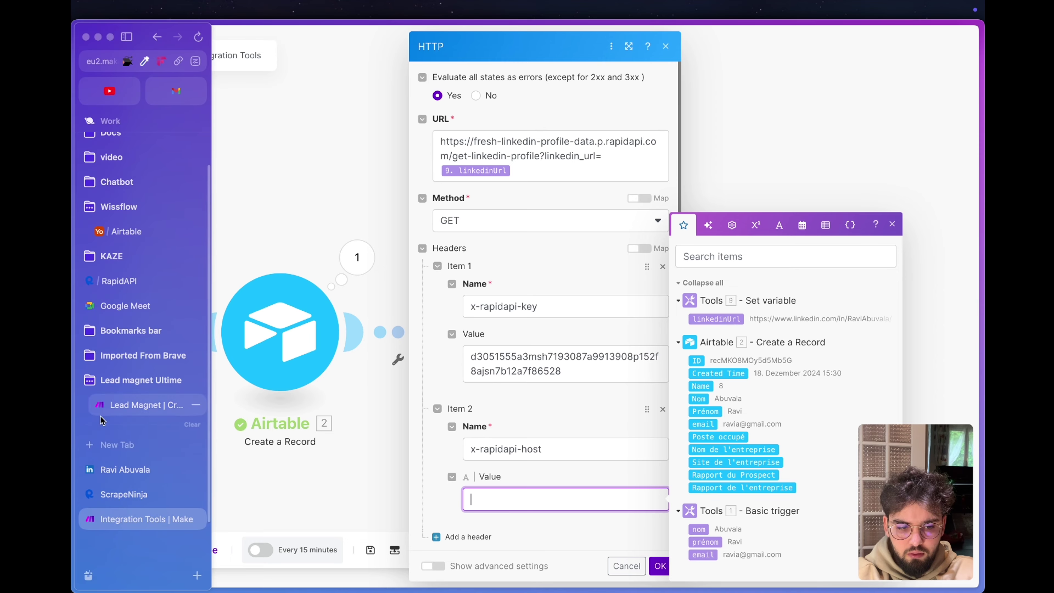
left_click(120, 279)
left_click_drag(812, 438, 681, 452)
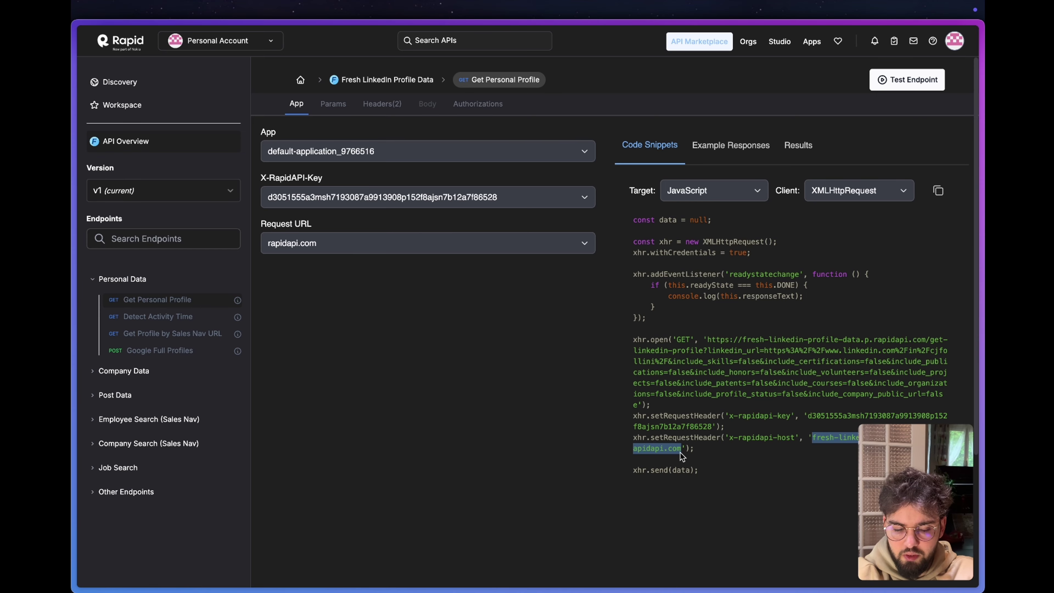
key("ctrl+c")
key("ctrl+v")
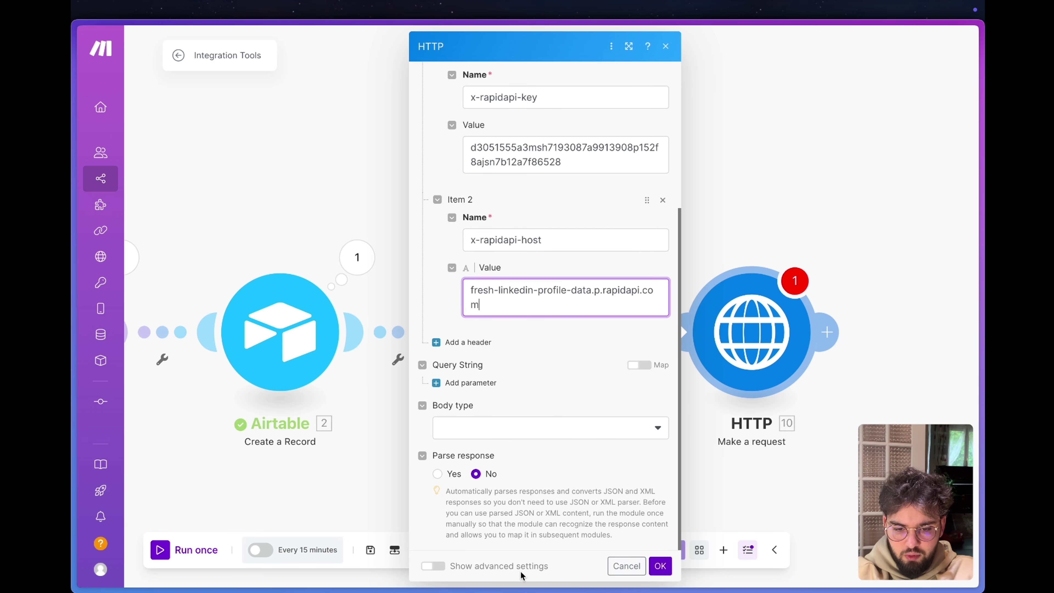
left_click(485, 503)
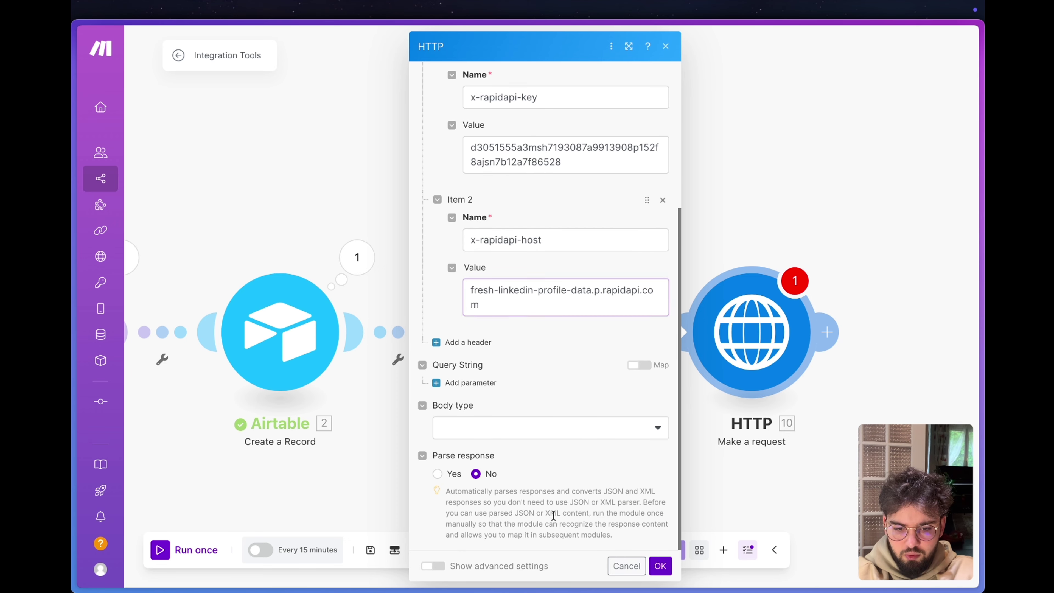
left_click(438, 474)
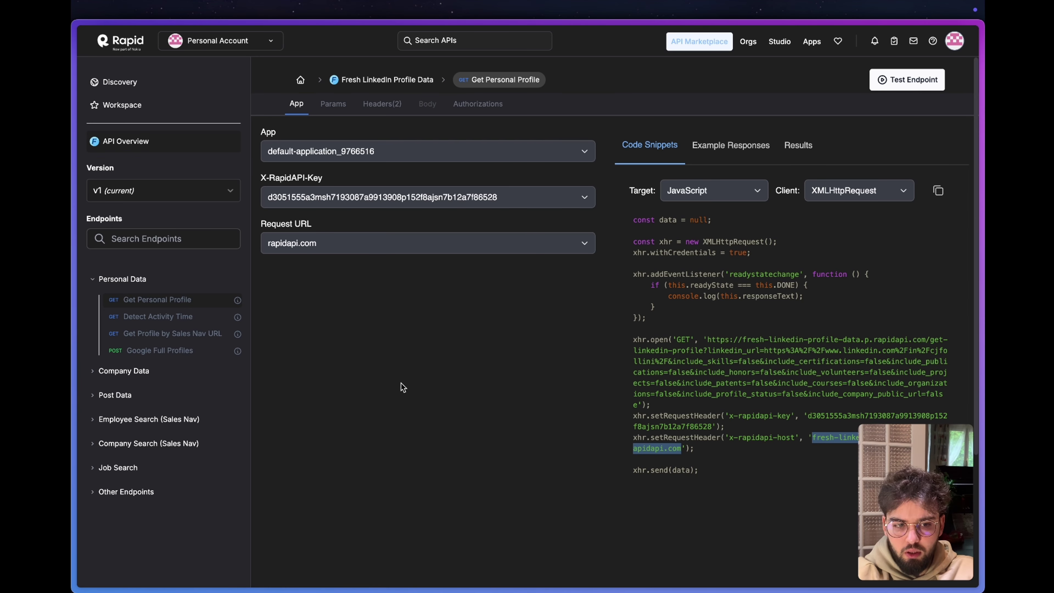
Run the scenario once and open the HTTP module's execution output.
mouse_move(74, 498)
left_click(133, 515)
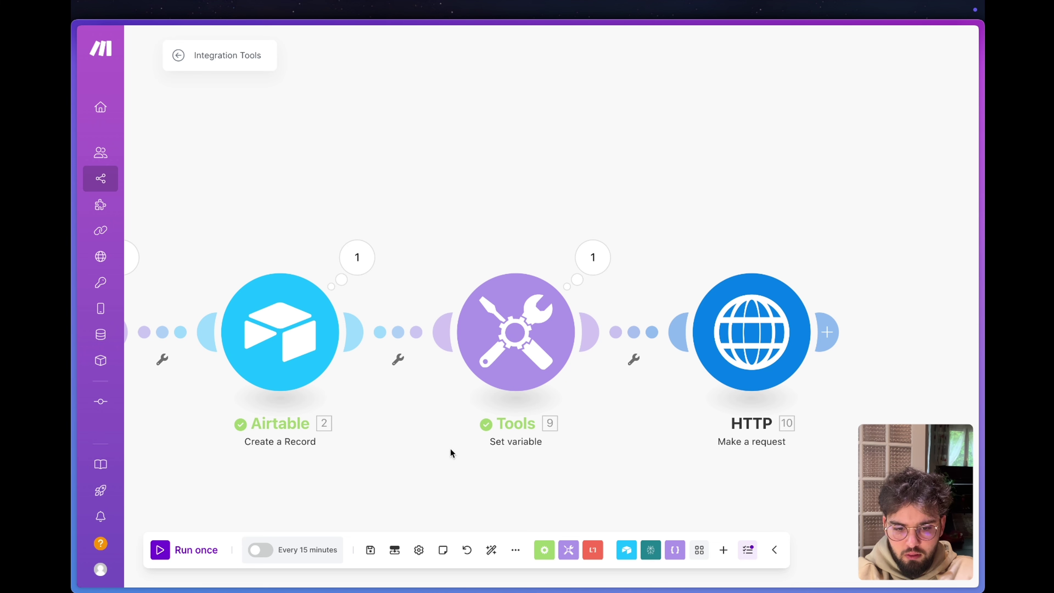
left_click(166, 550)
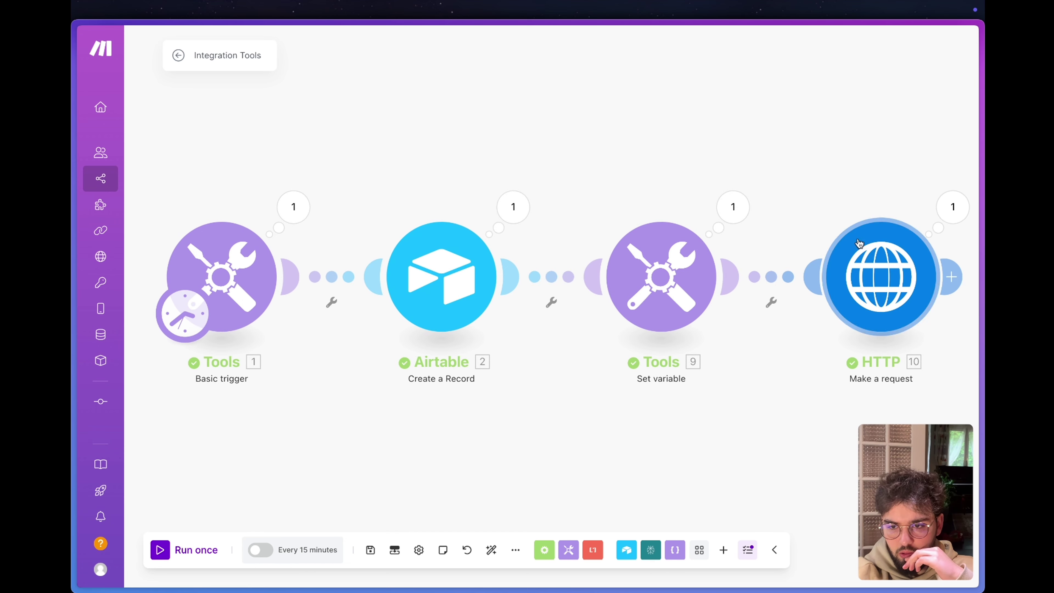
left_click_drag(842, 176, 608, 179)
left_click(720, 222)
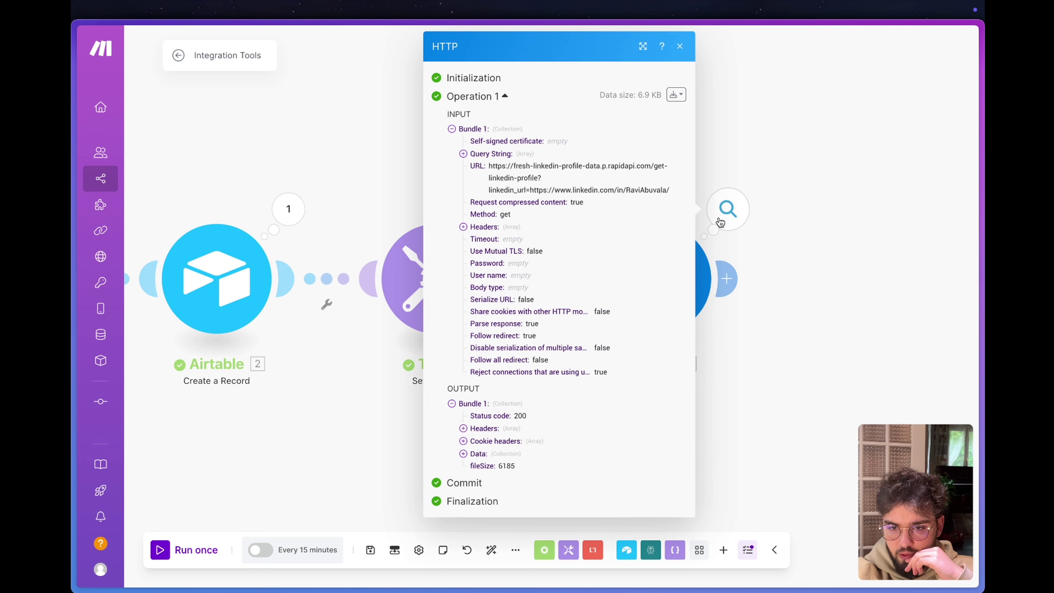
Expand Data > data and scroll through the returned profile fields, including company_linkedin_url.
left_click(464, 454)
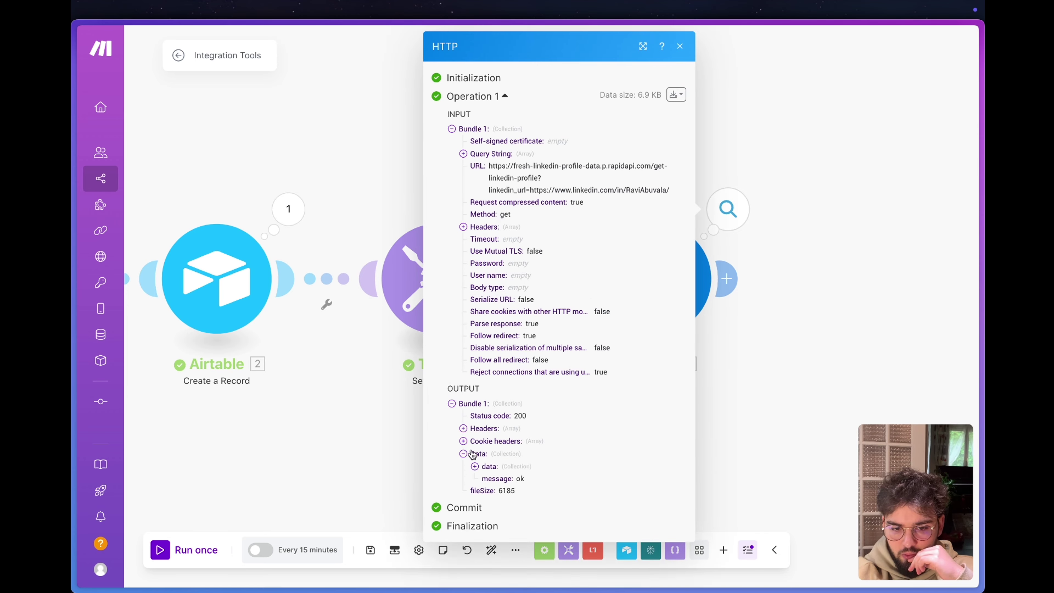
left_click(482, 466)
scroll(488, 472, "down", 4)
scroll(488, 472, "down", 1)
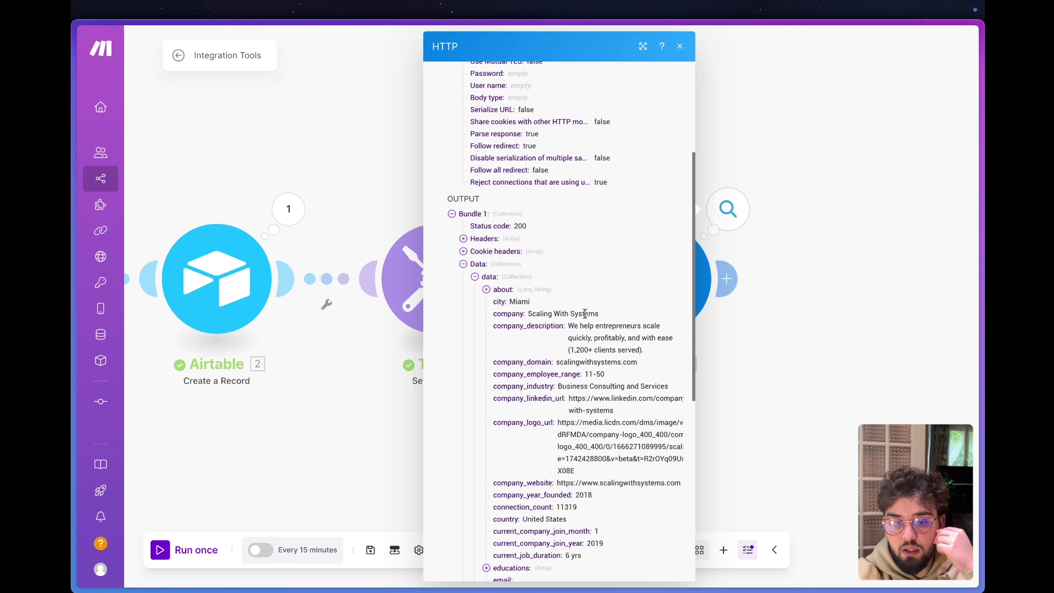
scroll(590, 303, "down", 2)
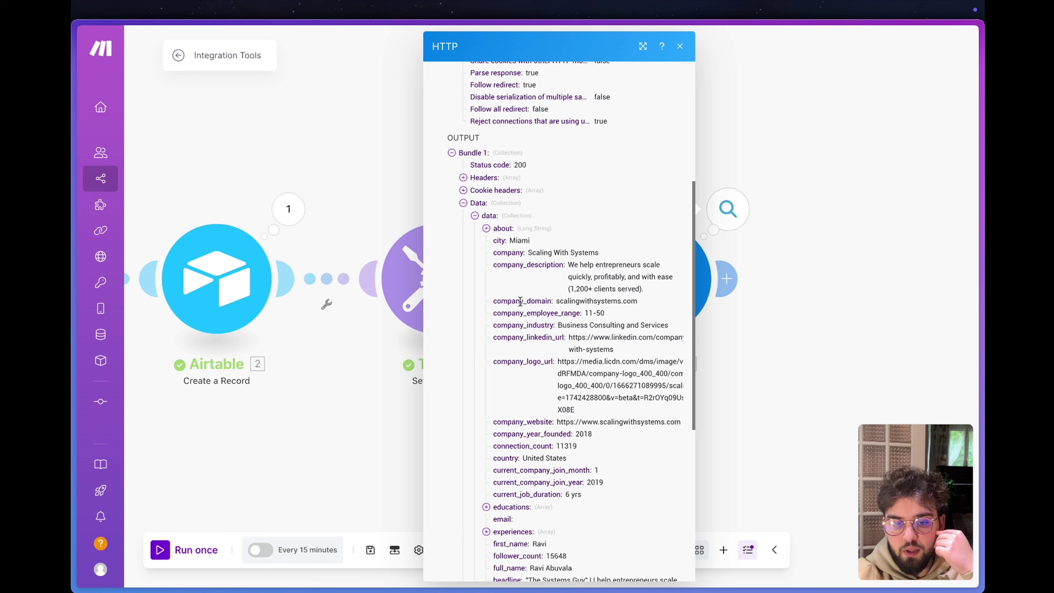
scroll(560, 310, "down", 1)
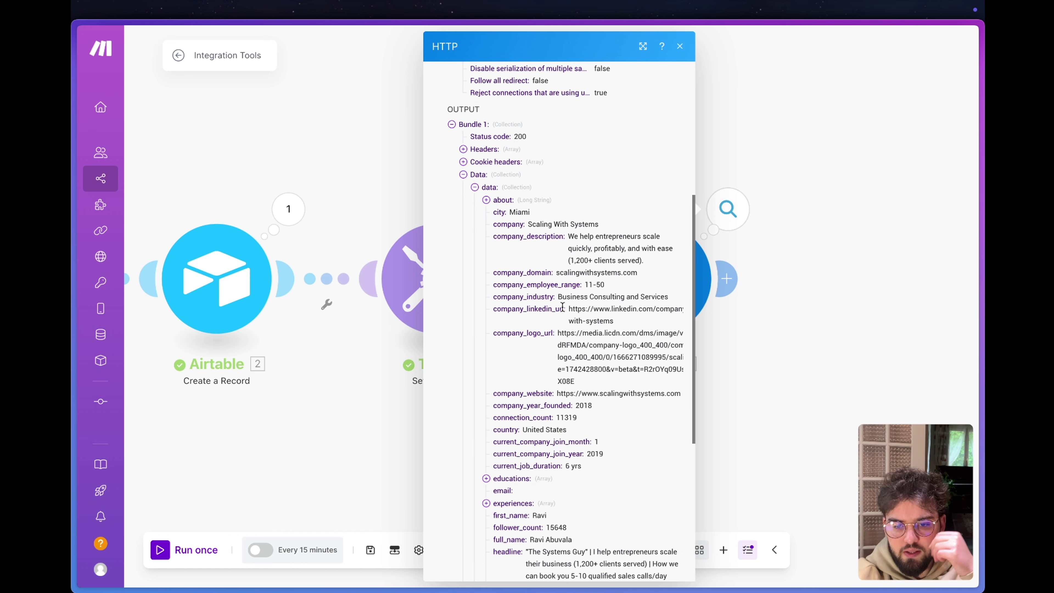
left_click_drag(613, 319, 569, 312)
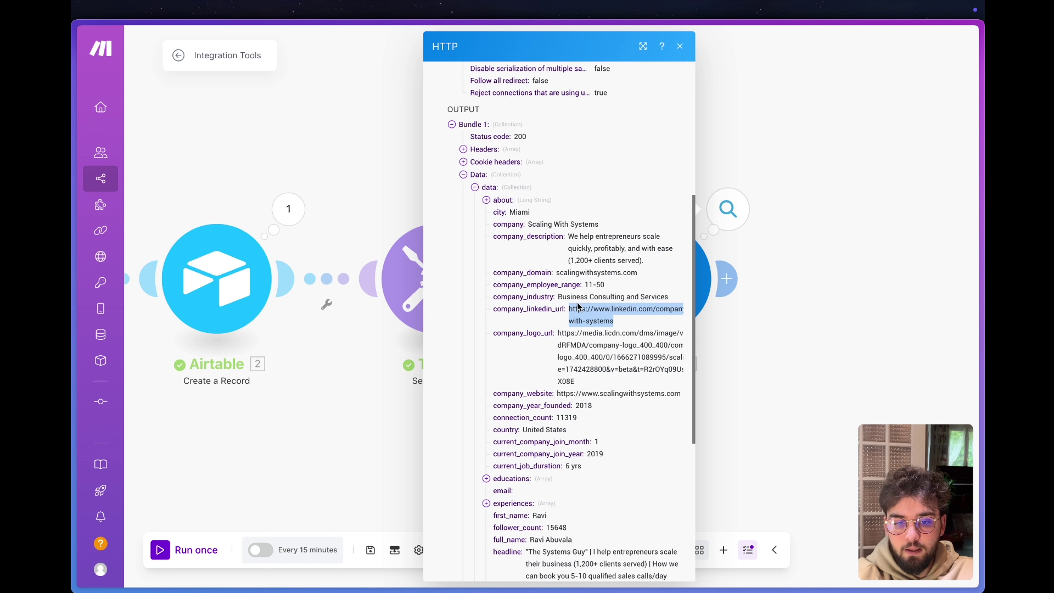
left_click(559, 293)
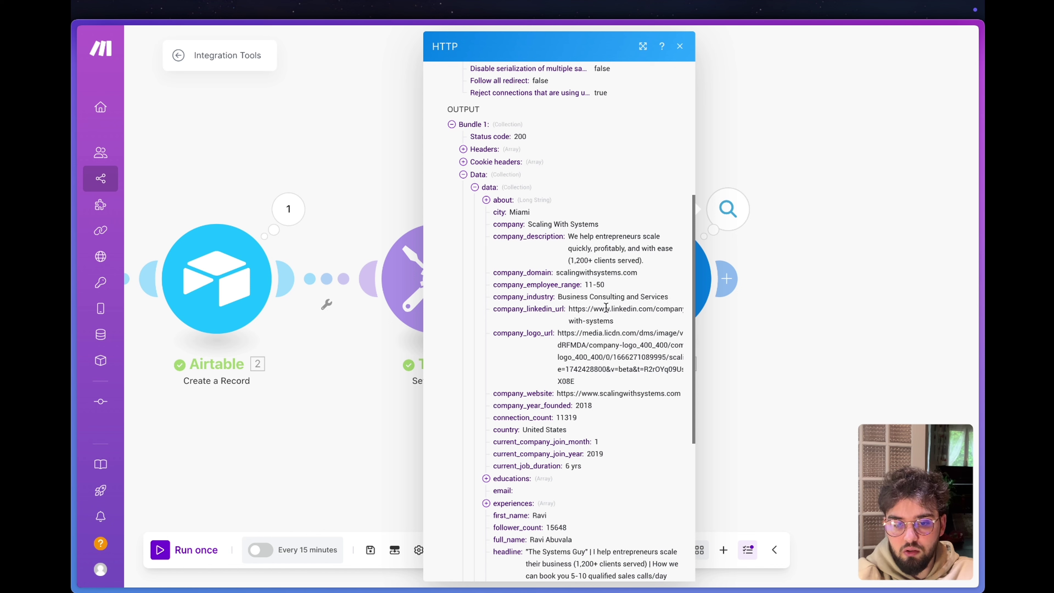
scroll(557, 260, "down", 2)
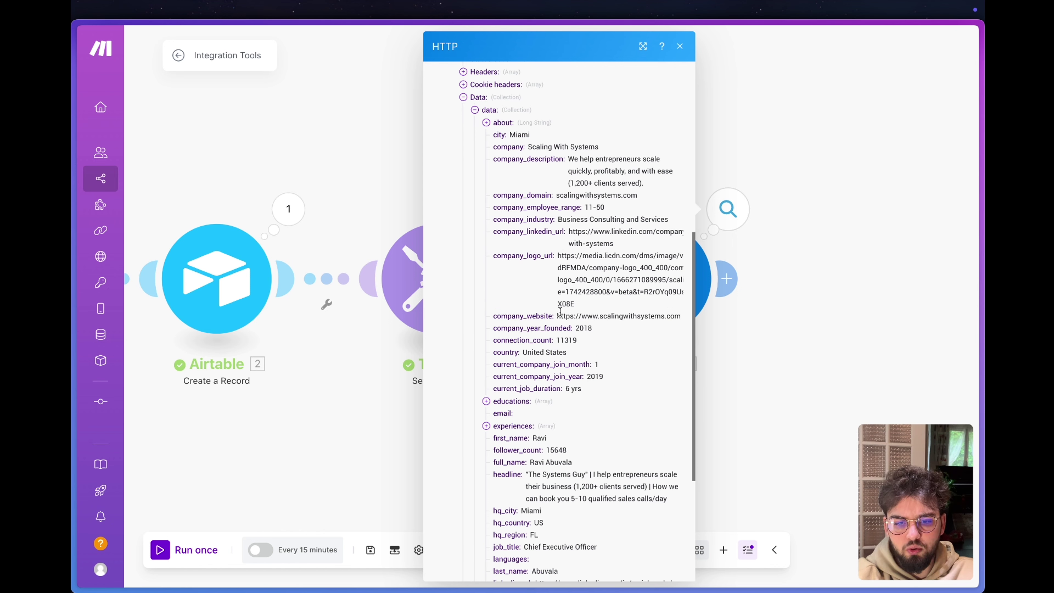
scroll(560, 311, "down", 2)
scroll(536, 293, "down", 3)
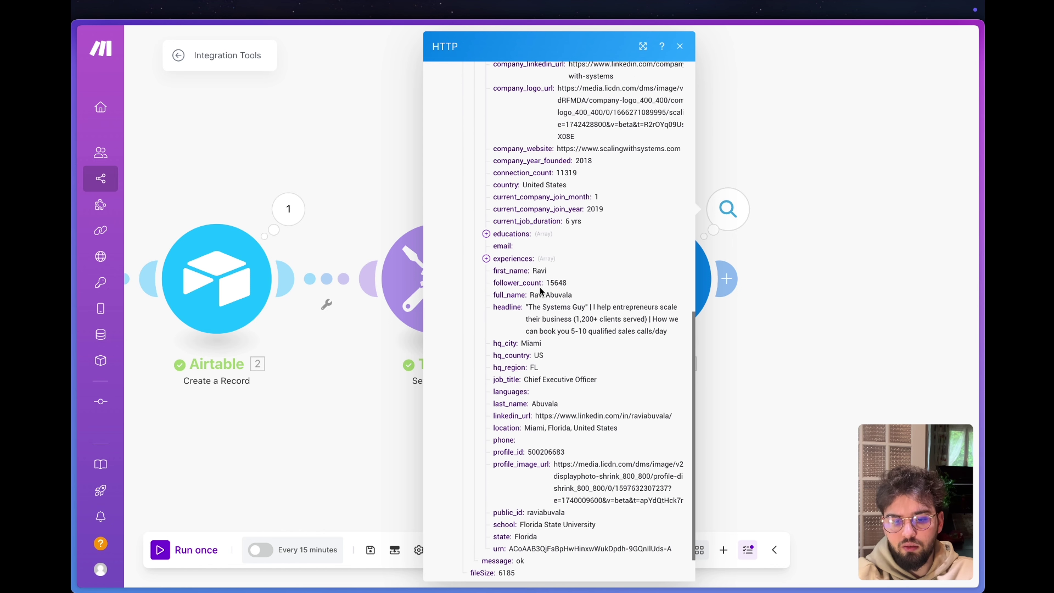
mouse_move(129, 302)
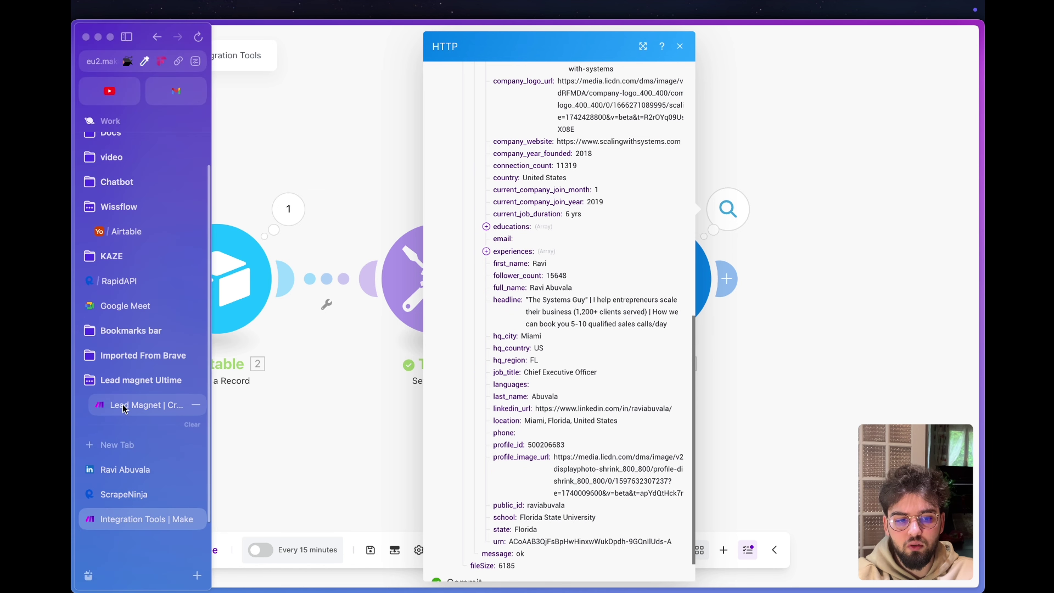
left_click(120, 246)
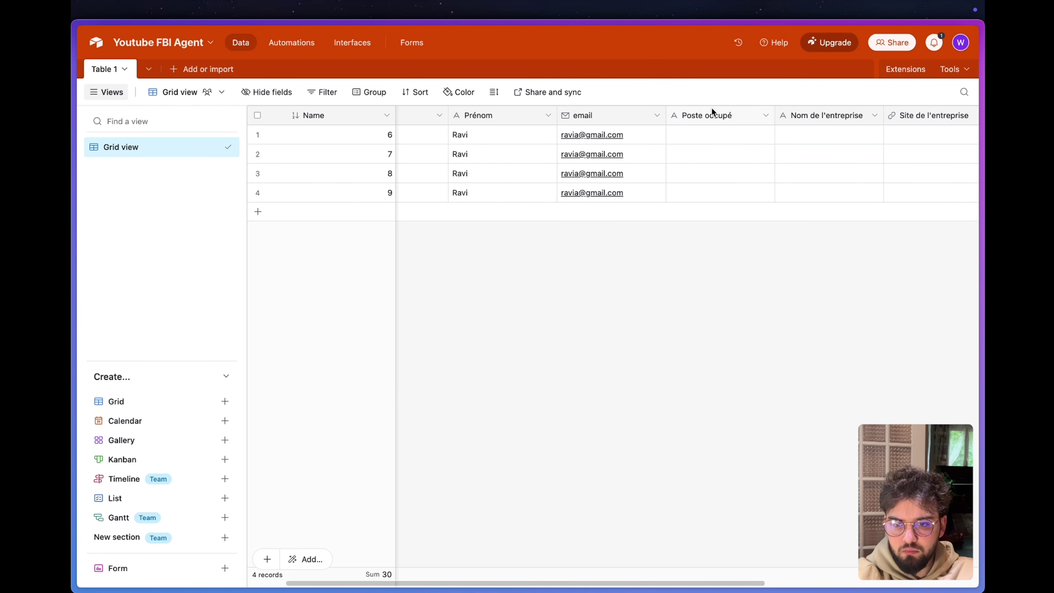
scroll(833, 139, "right", 6)
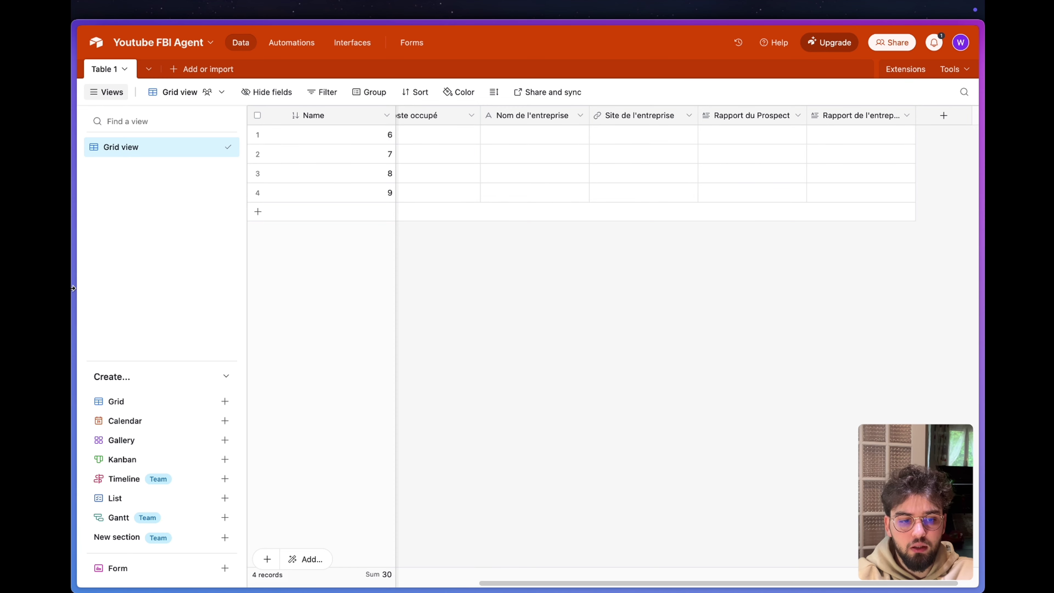
mouse_move(77, 233)
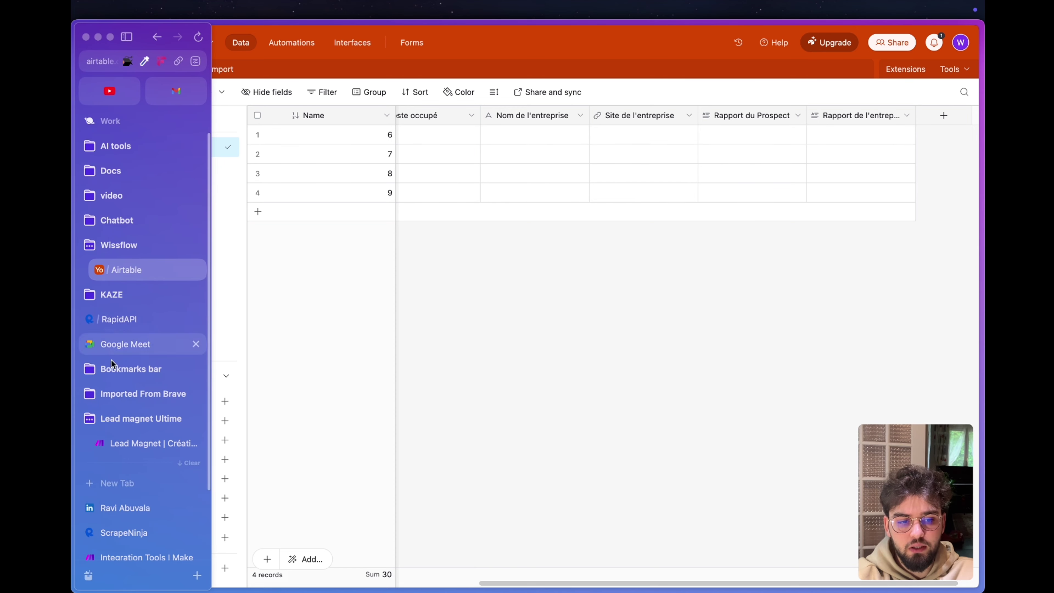
left_click(144, 557)
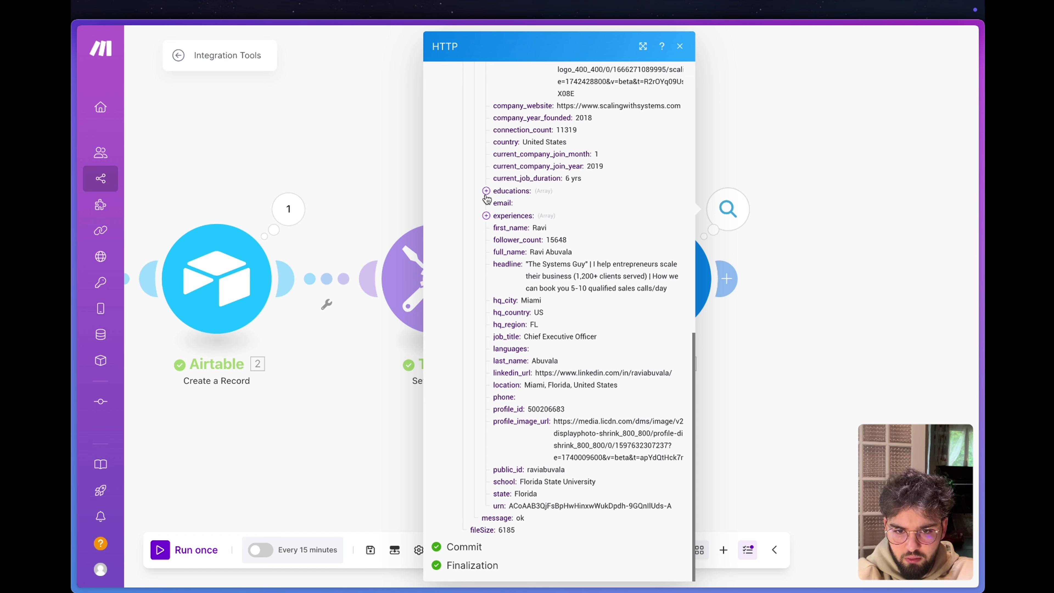
Expand experiences and review the first experience entry's details.
left_click(486, 215)
left_click(505, 233)
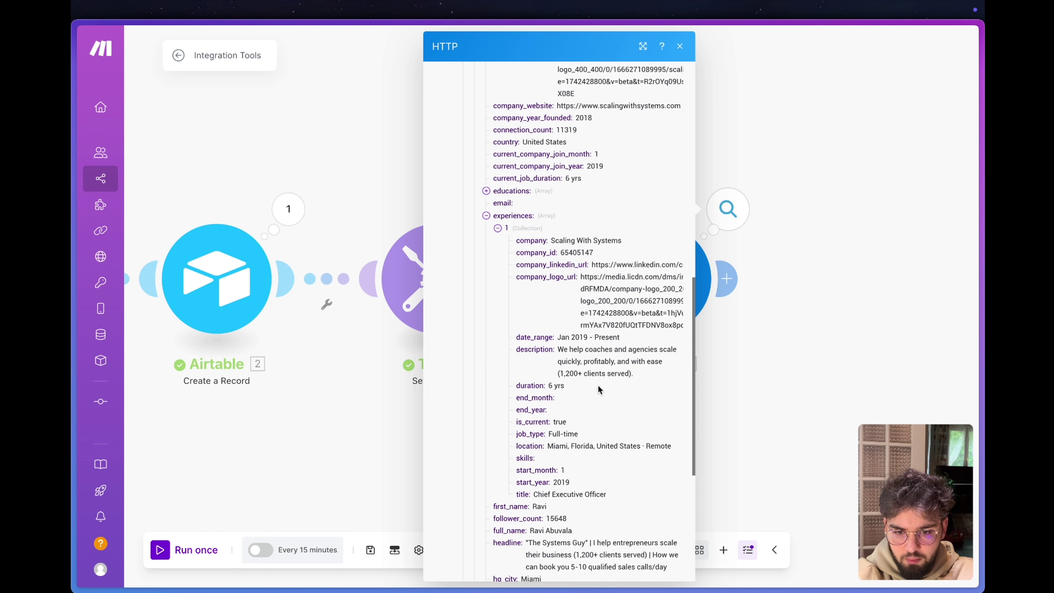
left_click_drag(613, 496, 540, 367)
scroll(540, 367, "up", 3)
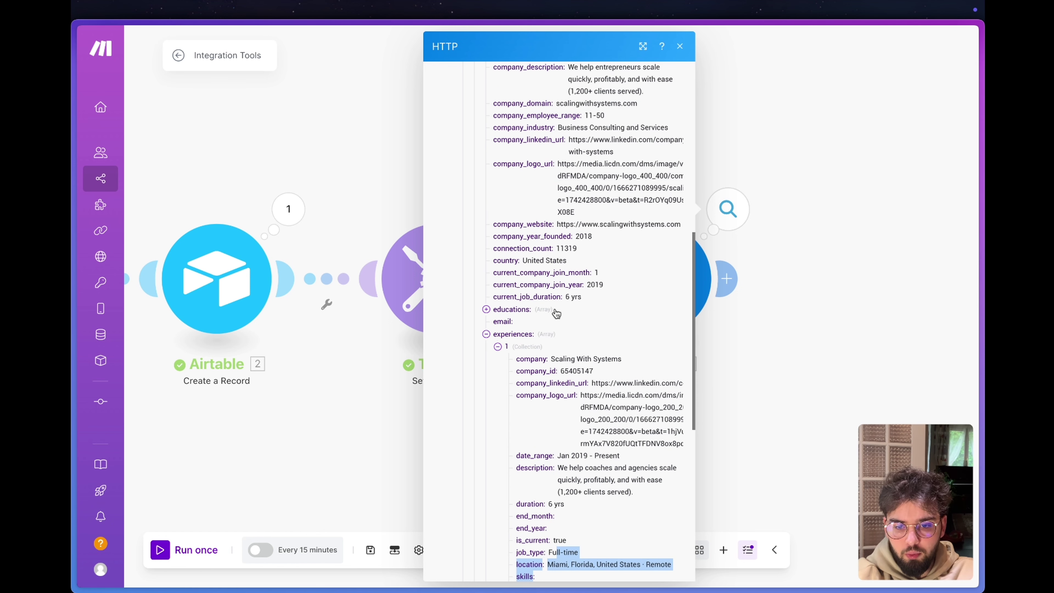
Expand educations to Florida State University, scroll the about text, and close the output.
left_click(515, 312)
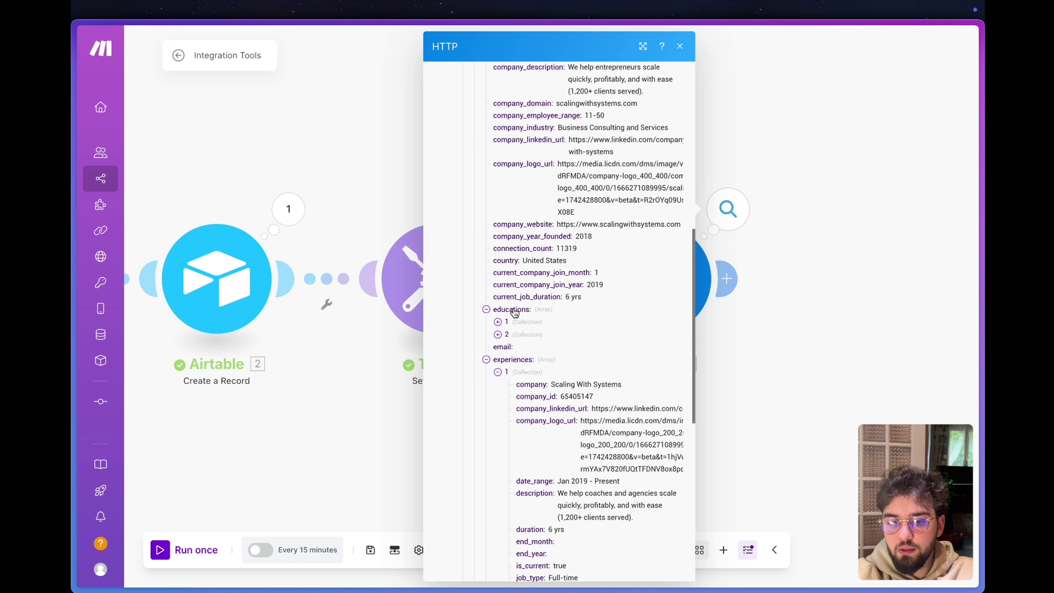
left_click(498, 322)
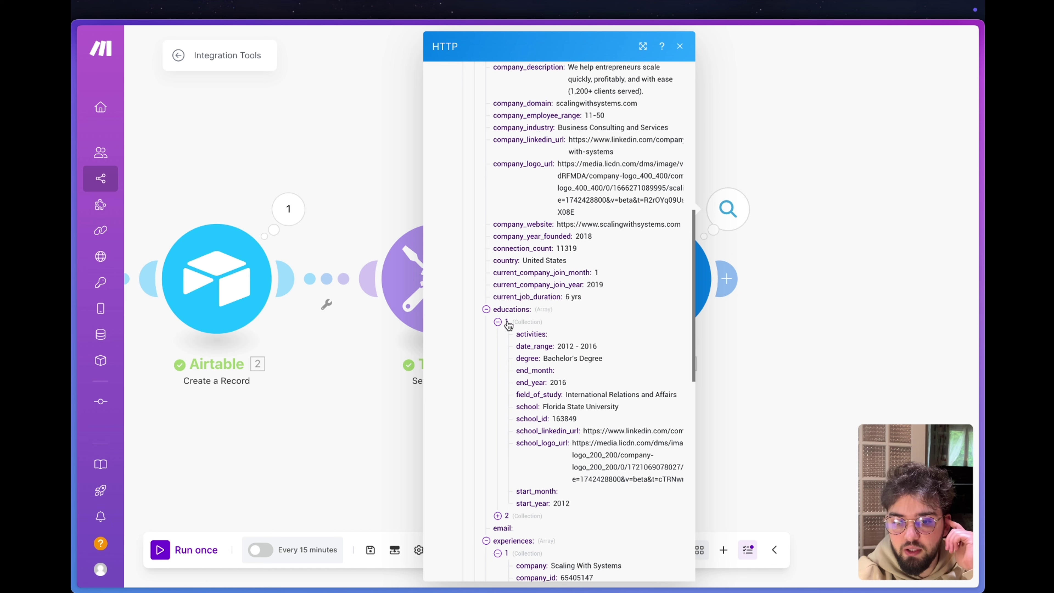
left_click_drag(626, 409, 545, 406)
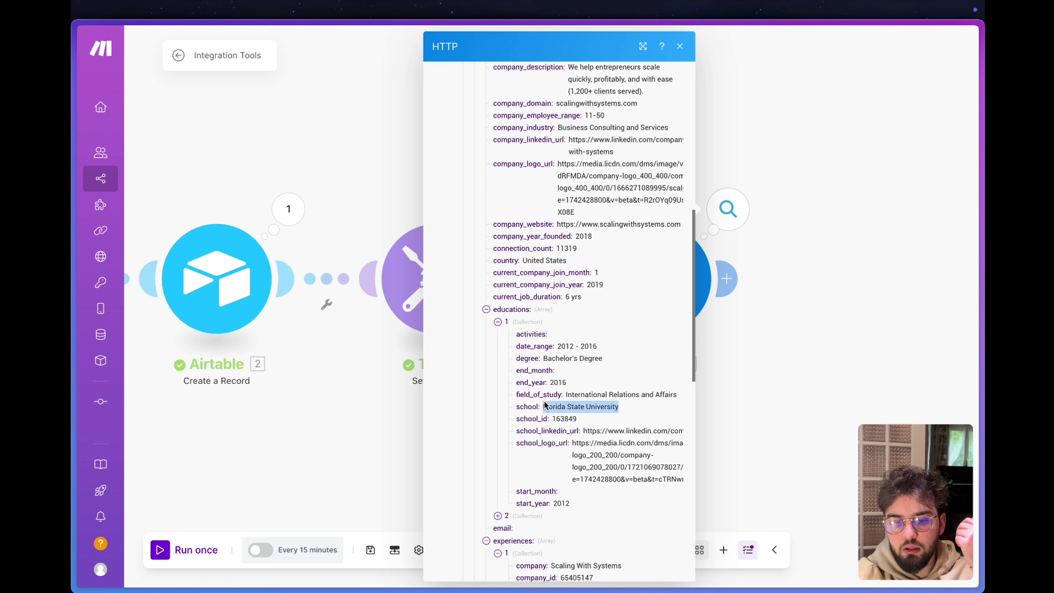
scroll(547, 347, "up", 15)
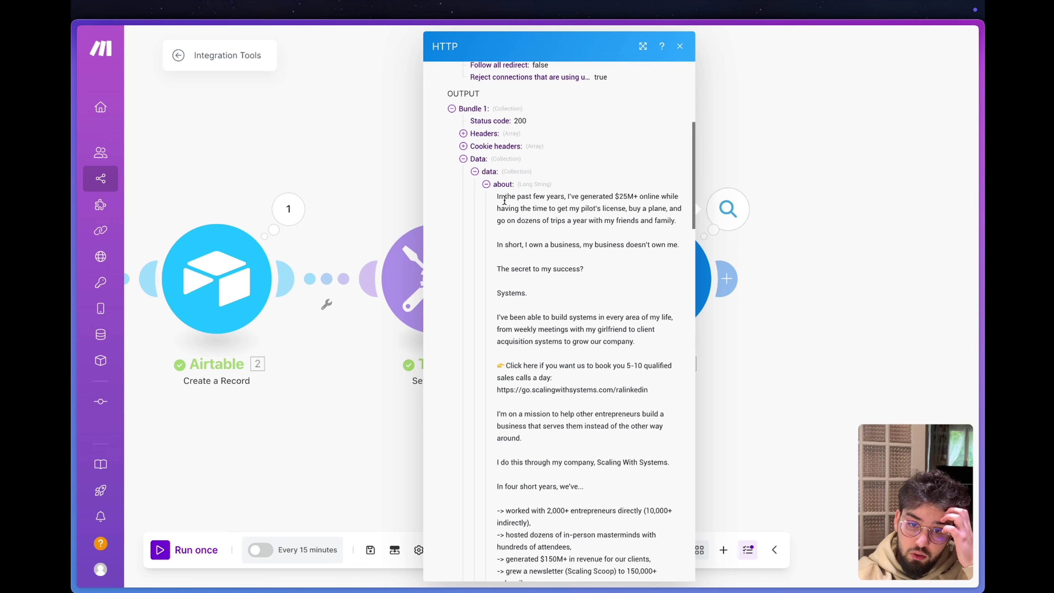
scroll(505, 200, "down", 12)
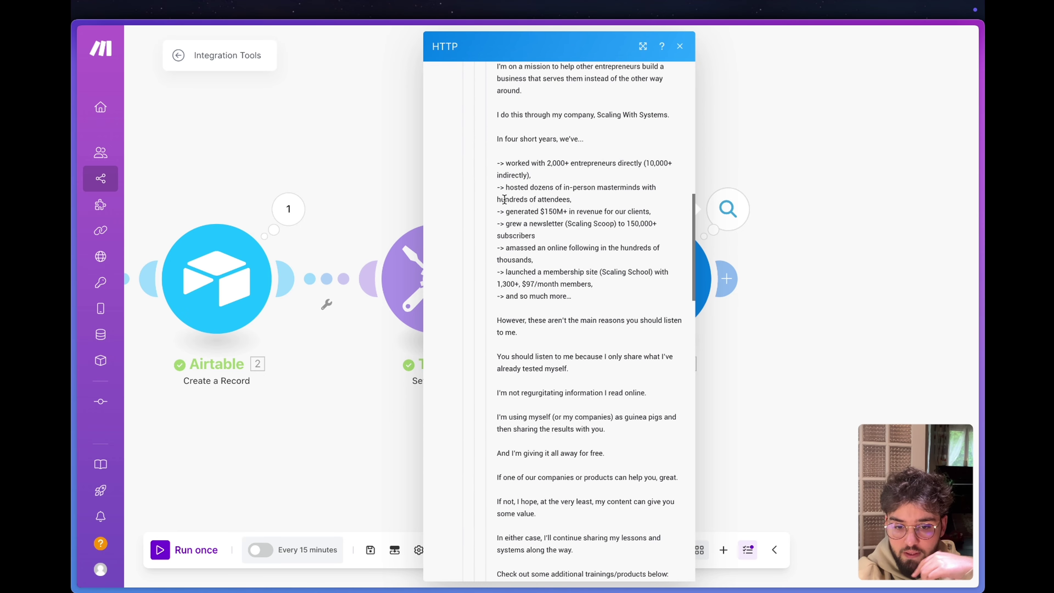
scroll(505, 199, "down", 8)
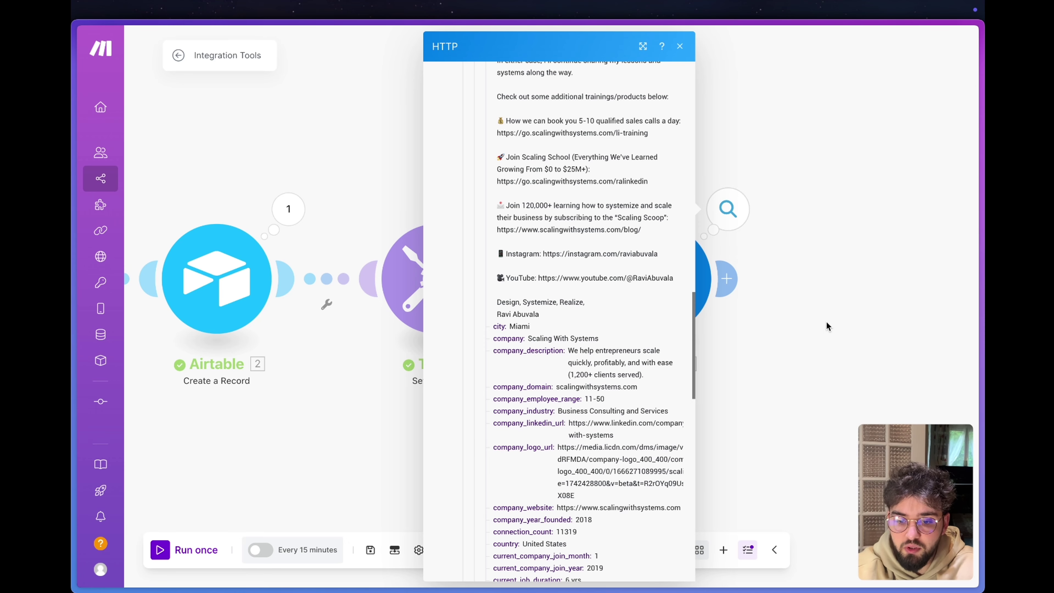
left_click(826, 326)
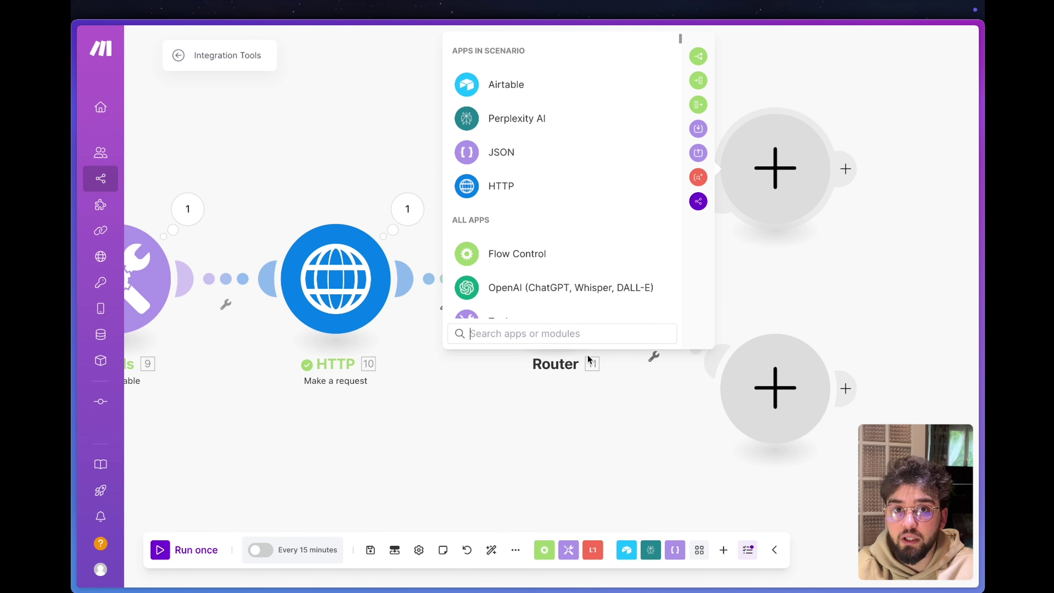
Add an OpenAI Create a Completion (Prompt) module on the router's first route.
left_click(528, 289)
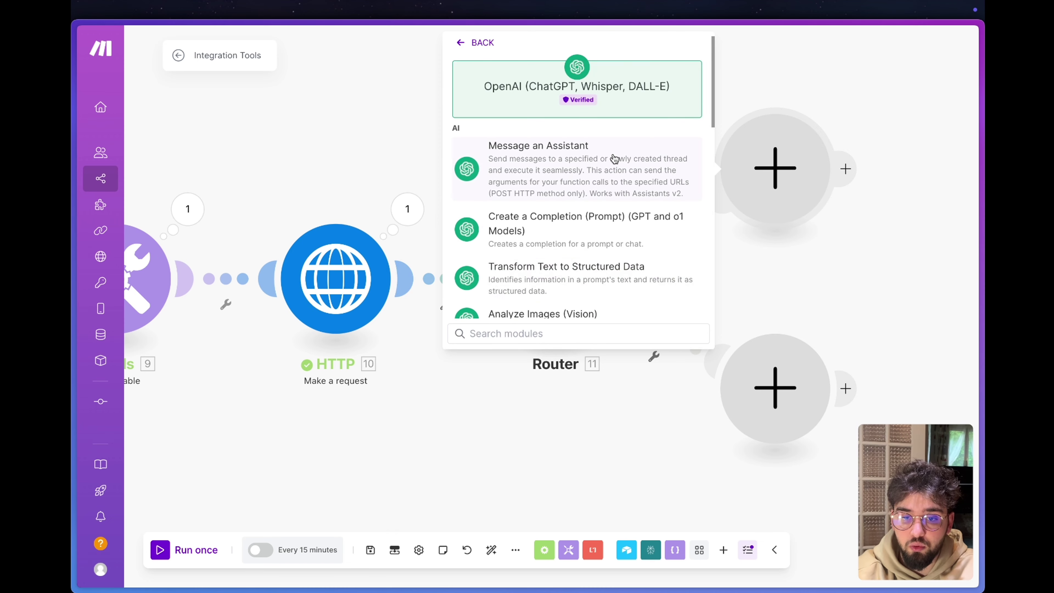
left_click(554, 213)
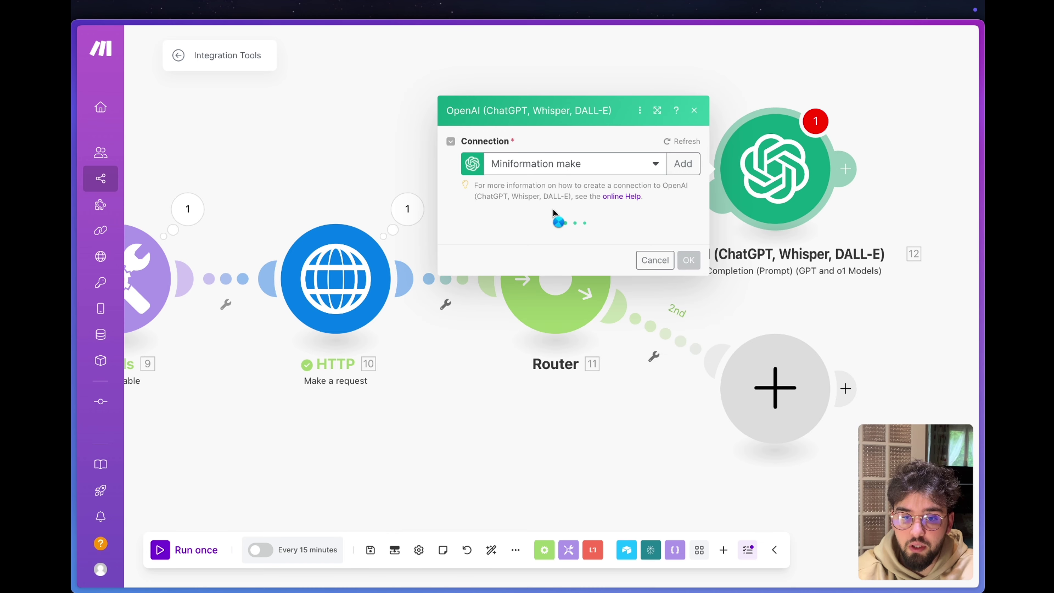
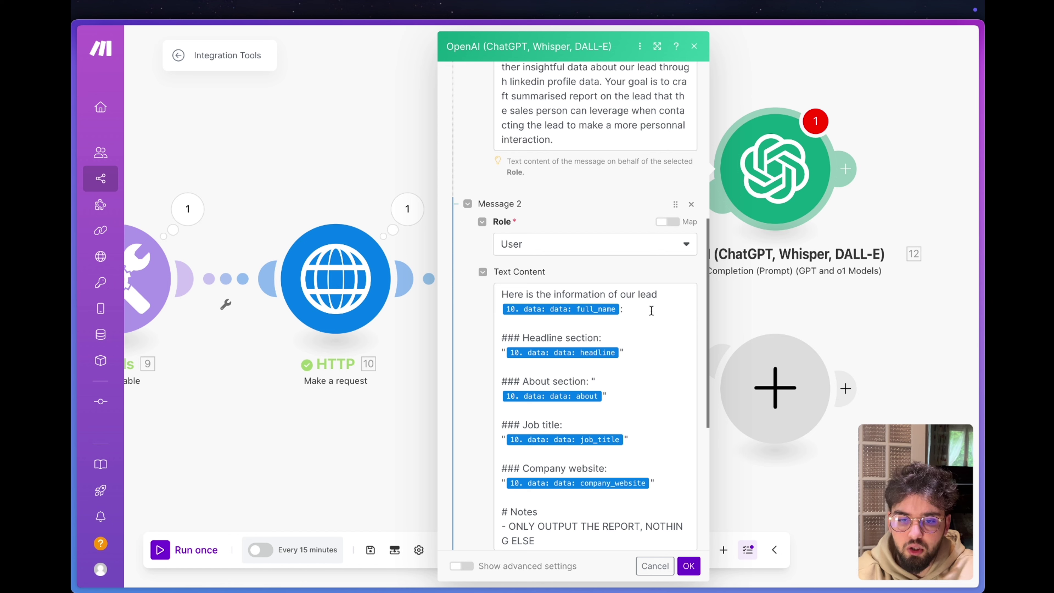
Review the HTTP module's returned LinkedIn profile data, including the full about bio.
left_click_drag(662, 299, 510, 285)
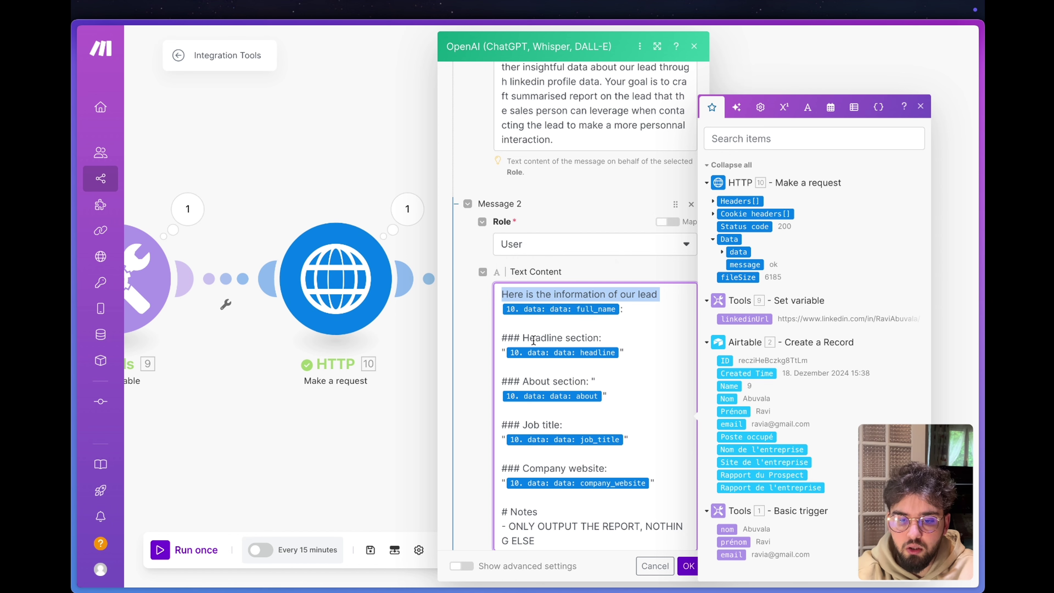
left_click(407, 209)
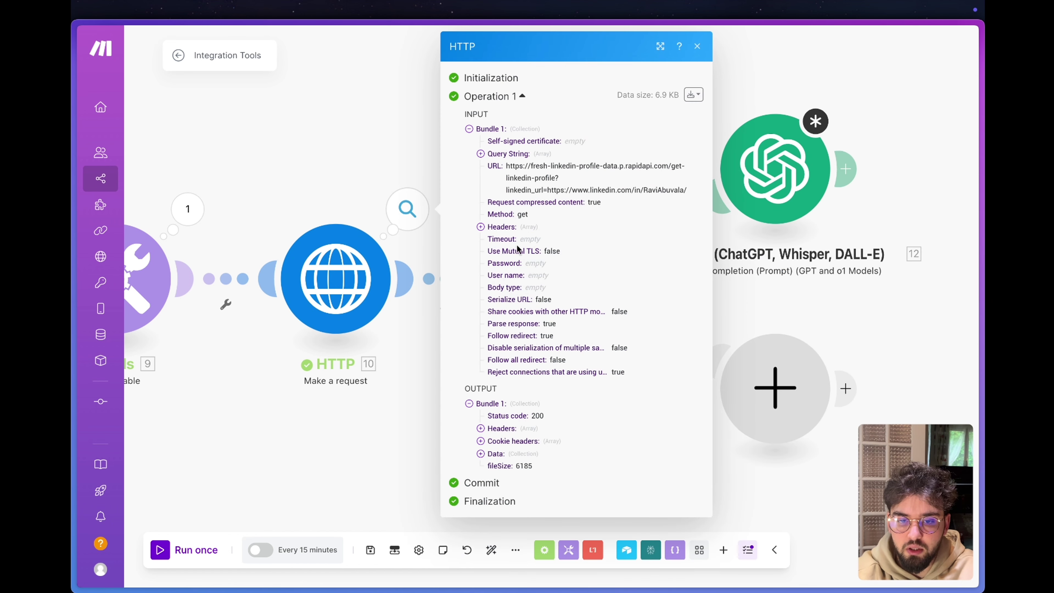
left_click(490, 454)
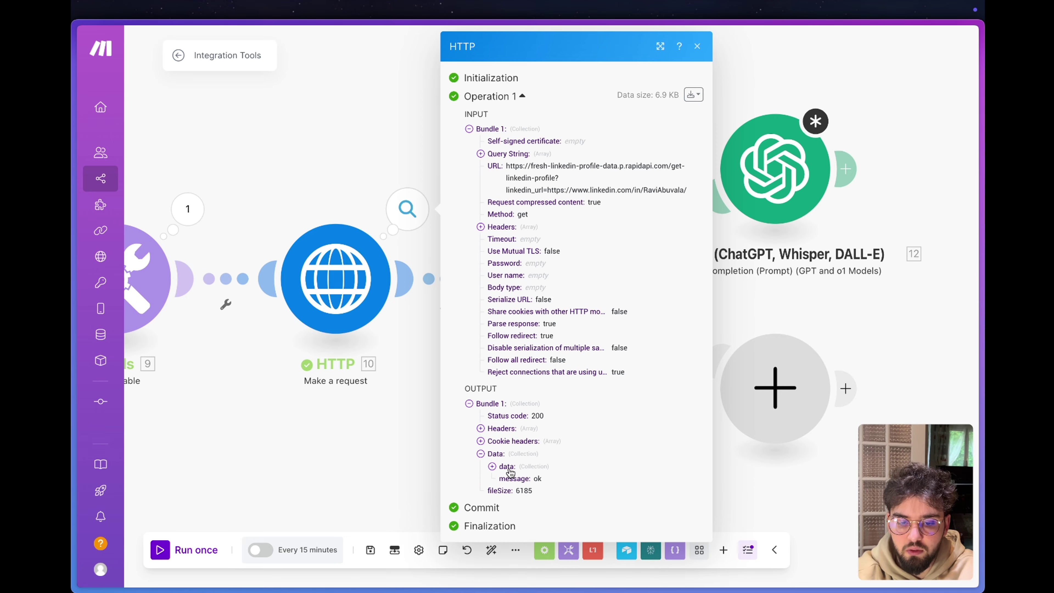
left_click(507, 467)
scroll(508, 469, "down", 8)
left_click(519, 165)
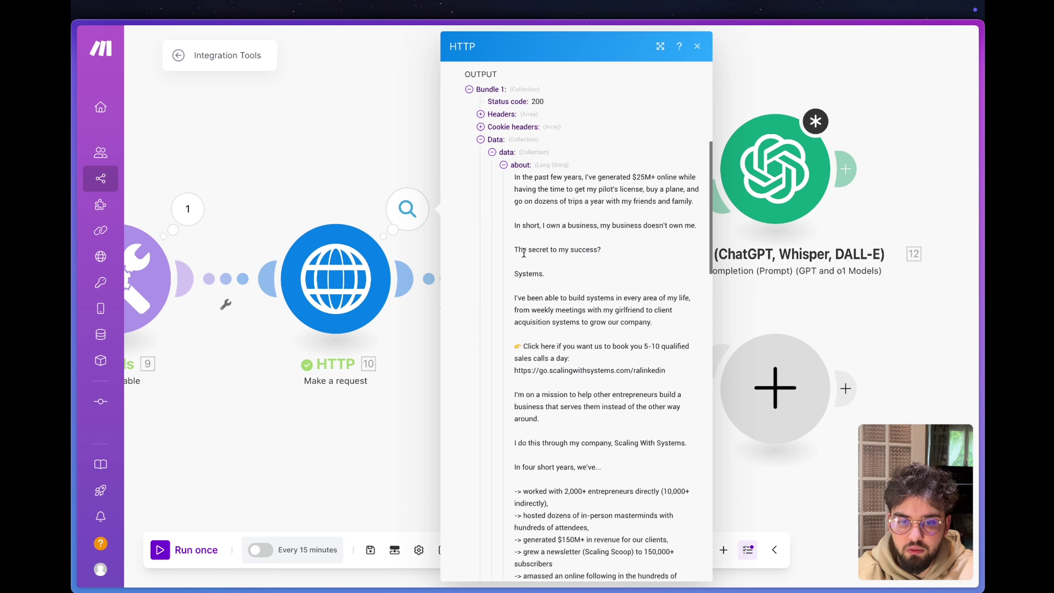
scroll(535, 199, "down", 10)
scroll(536, 177, "down", 8)
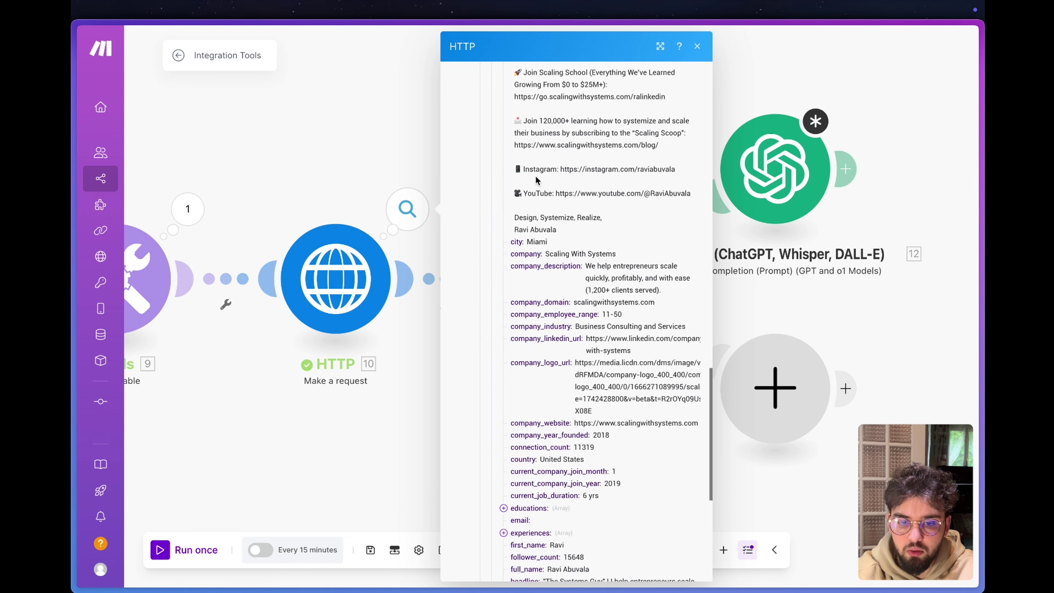
key("Escape")
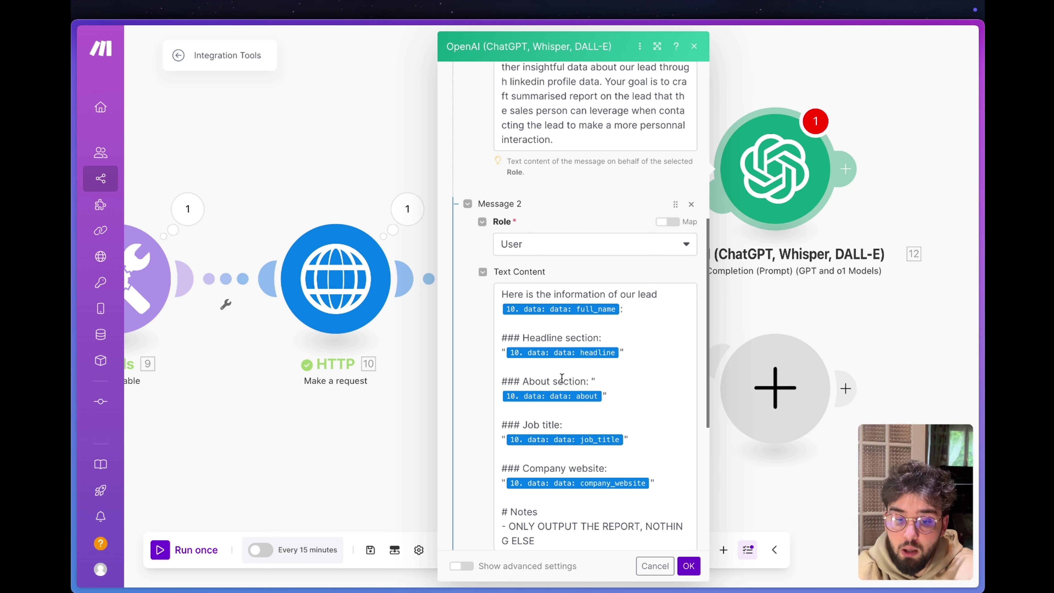
Edit the OpenAI user prompt notes to request a 'report' variable written in French.
scroll(561, 381, "down", 2)
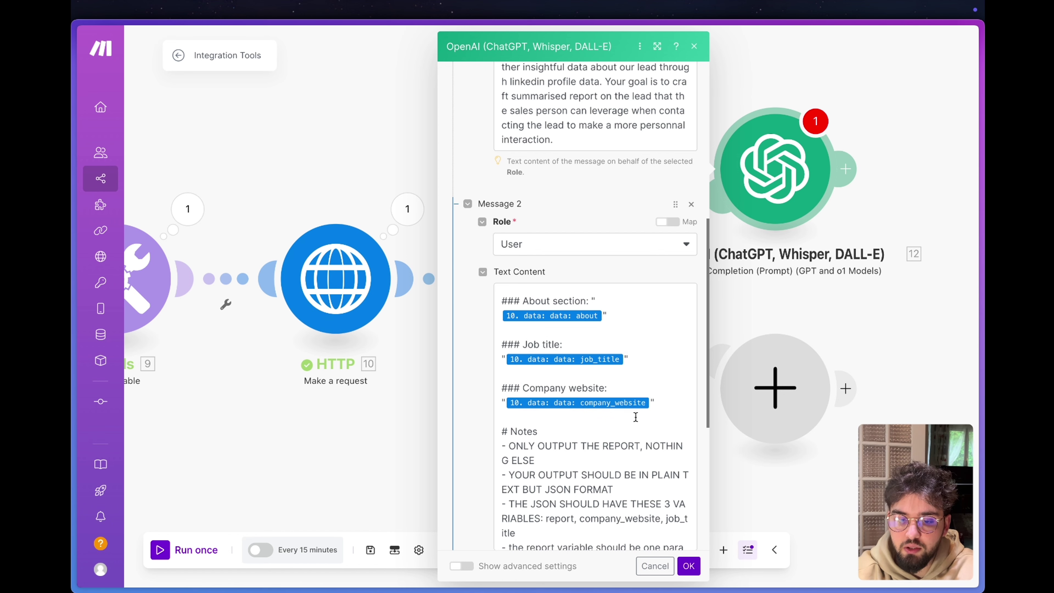
left_click(669, 417)
left_click(610, 302)
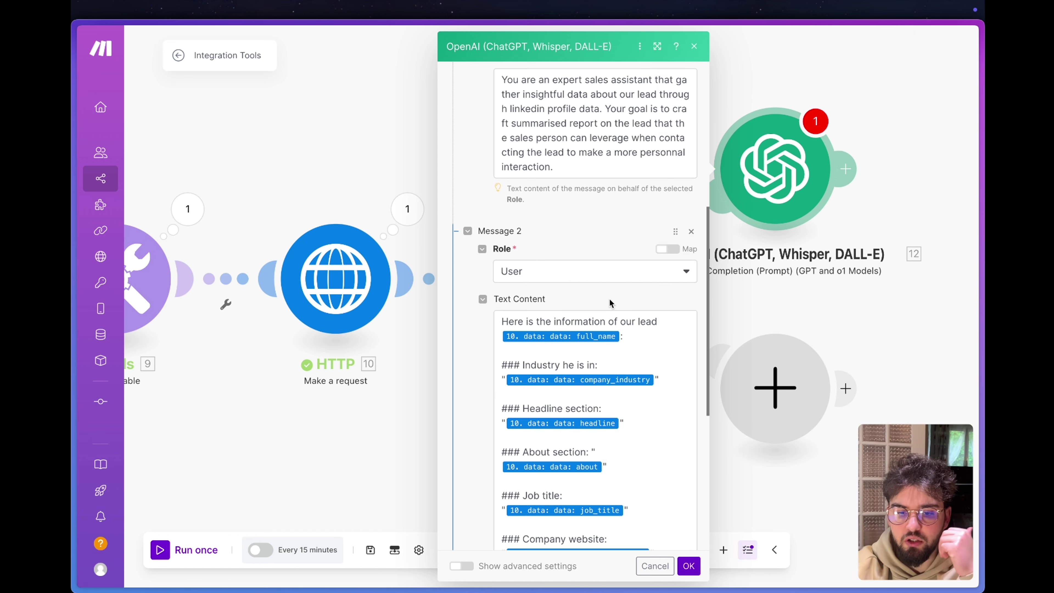
scroll(608, 329, "down", 6)
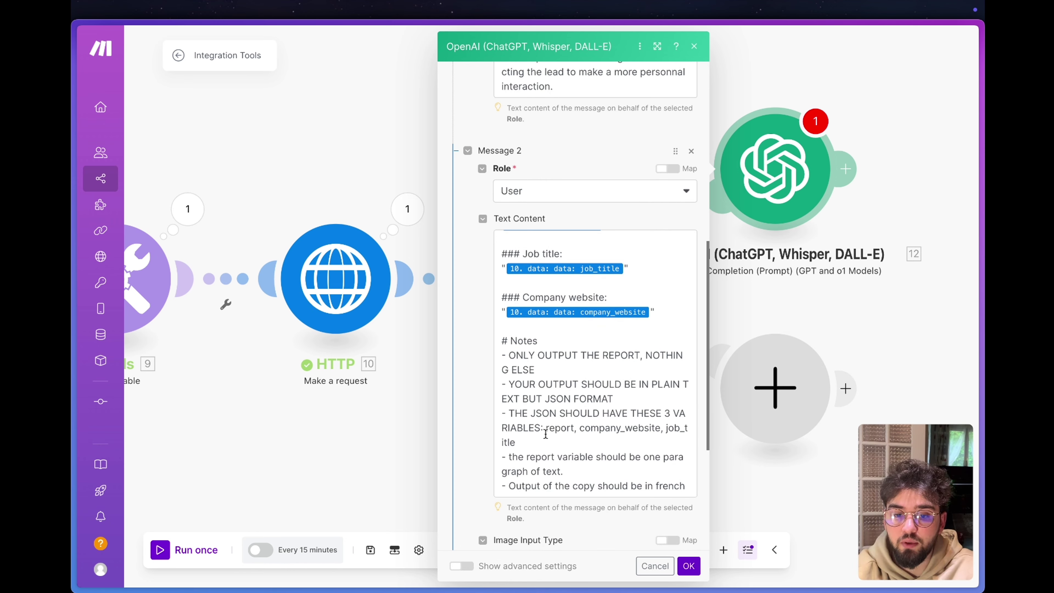
left_click_drag(546, 432, 673, 445)
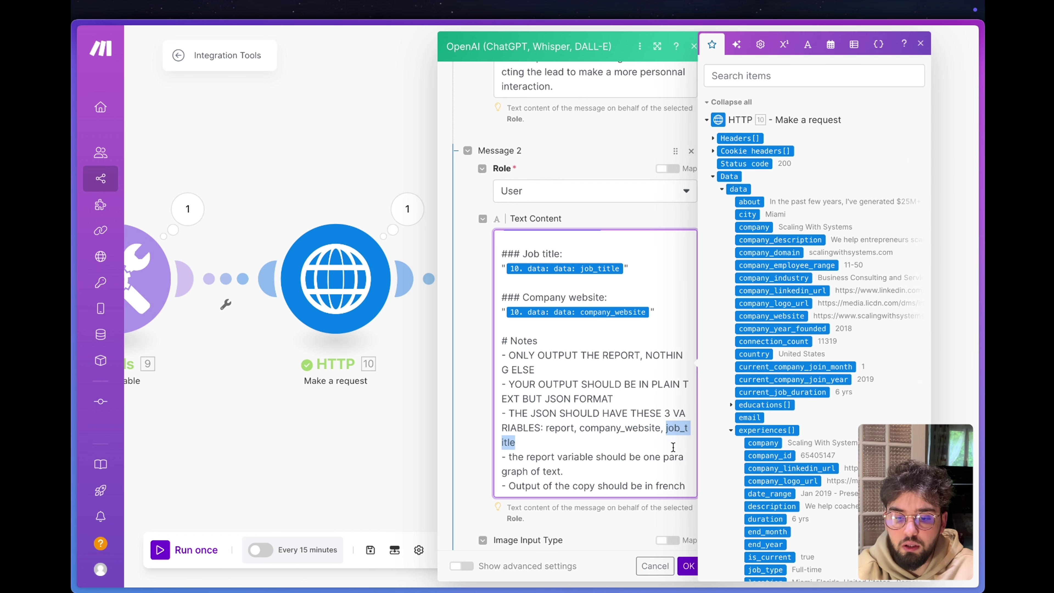
left_click(687, 485)
left_click(499, 491, "shift")
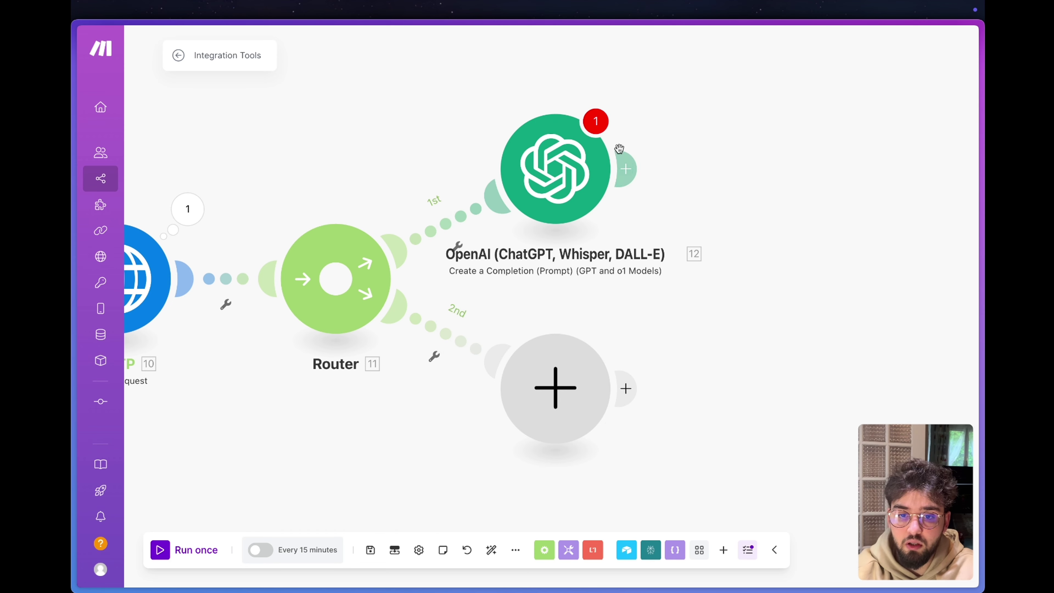
In advanced settings, set Response Format to JSON Object and Parse JSON Response to Yes.
scroll(527, 288, "down", 5)
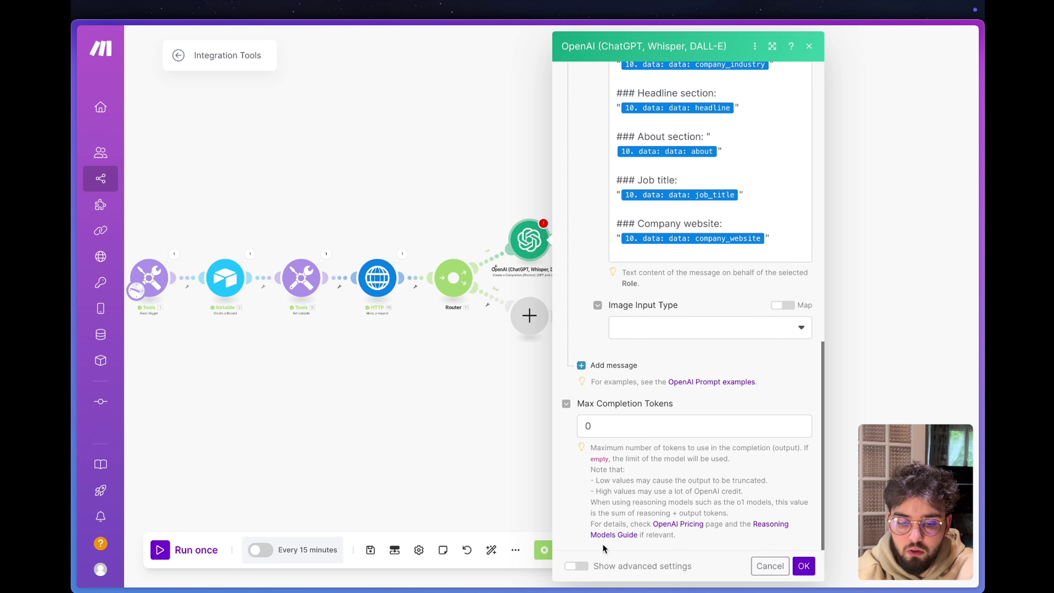
left_click(576, 566)
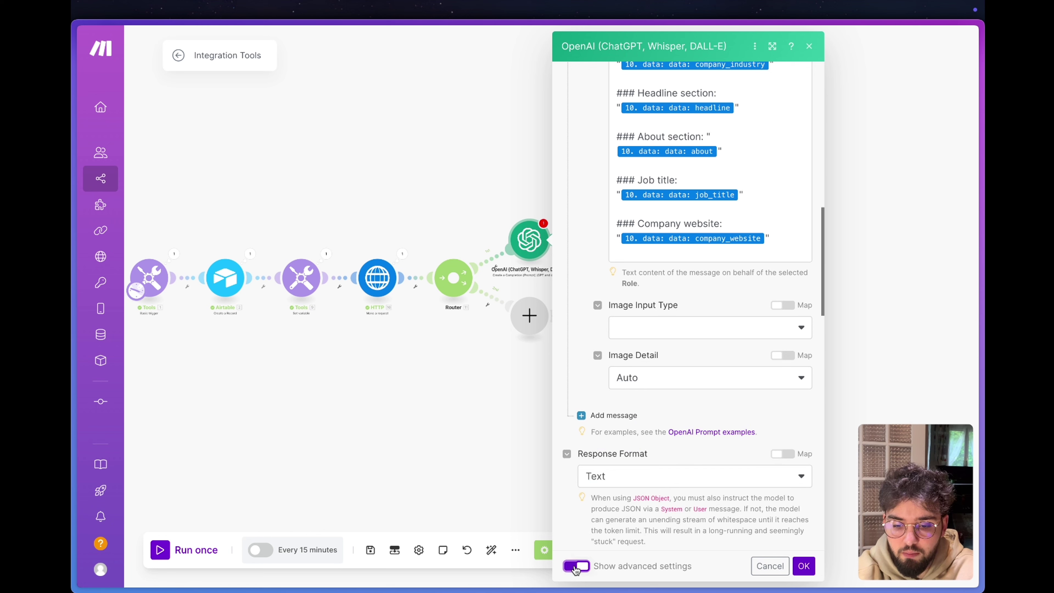
scroll(637, 480, "down", 2)
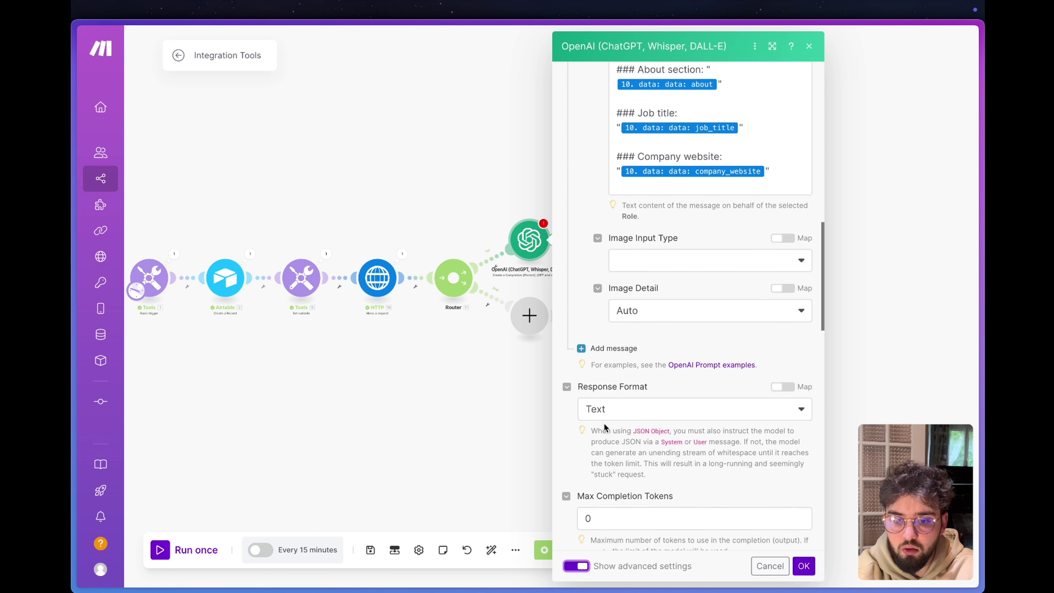
left_click(619, 404)
left_click(610, 470)
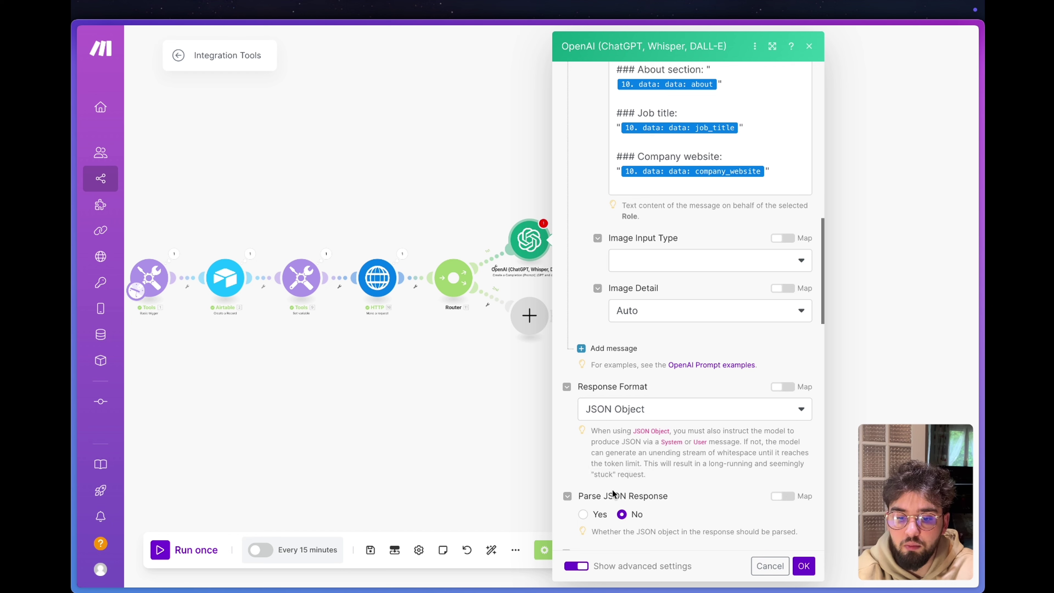
left_click(583, 515)
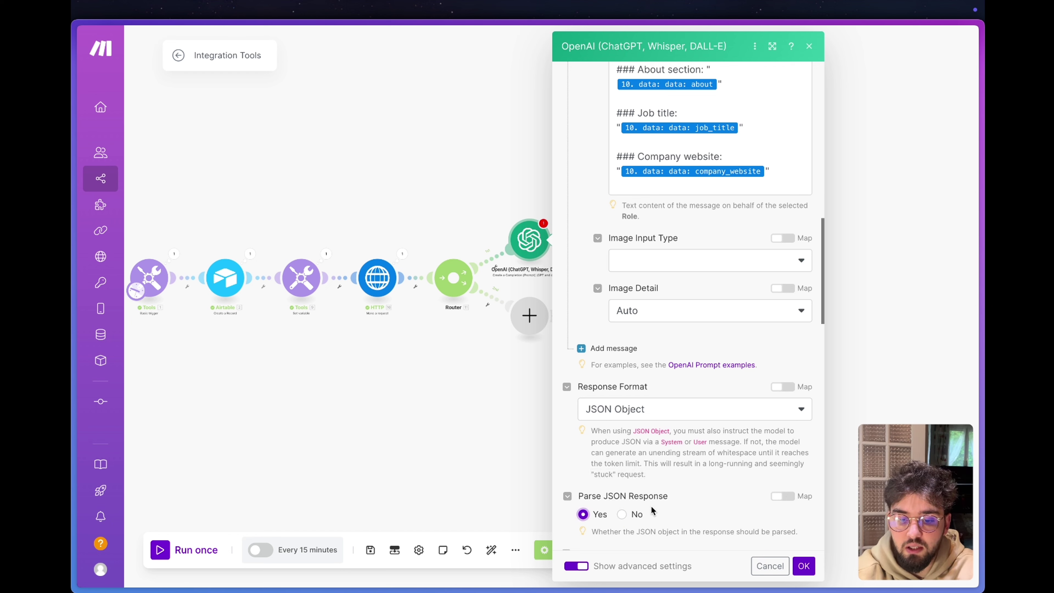
Leave Max Completion Tokens at 0 and save the OpenAI module.
scroll(572, 474, "down", 5)
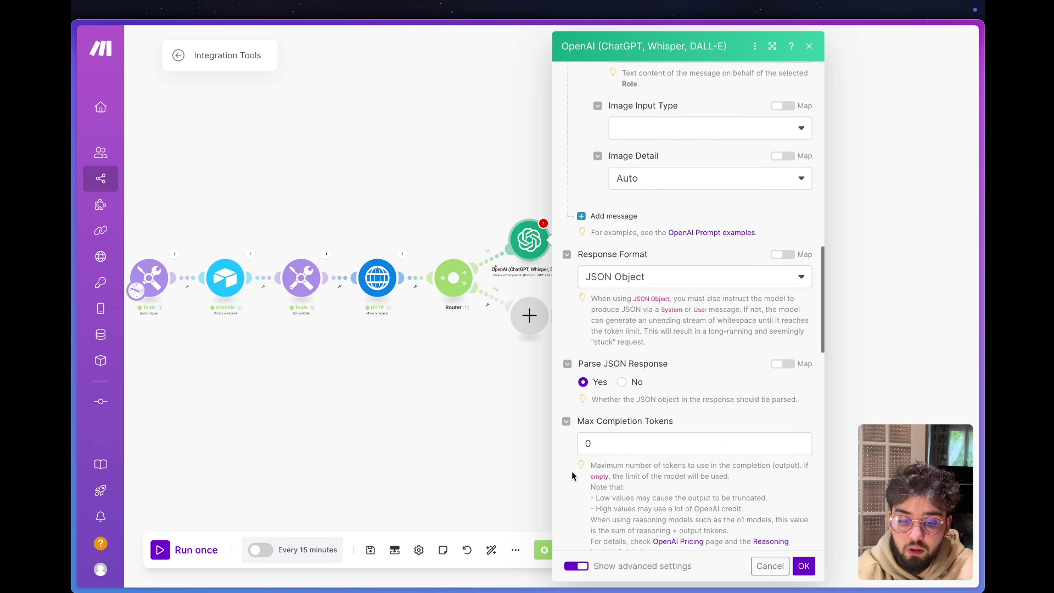
scroll(572, 475, "down", 10)
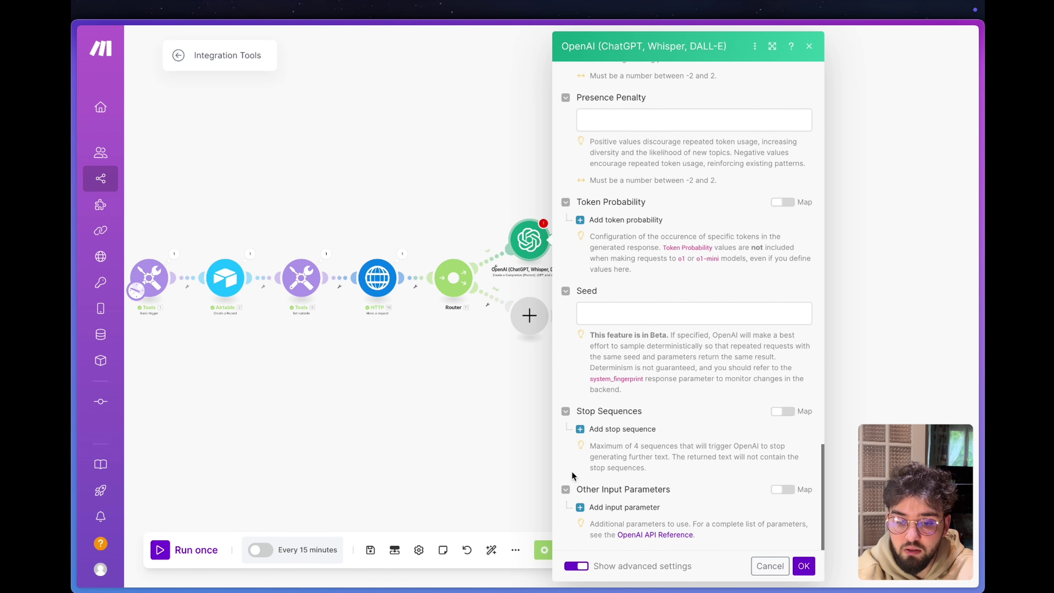
scroll(572, 475, "up", 8)
scroll(572, 475, "up", 4)
left_click(569, 420)
left_click(569, 455)
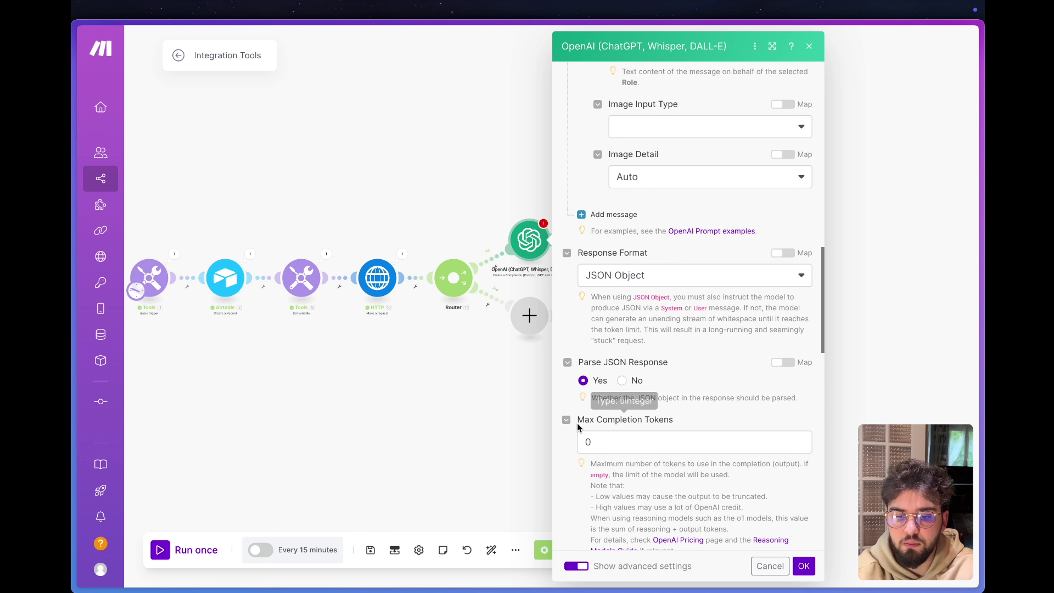
left_click(808, 566)
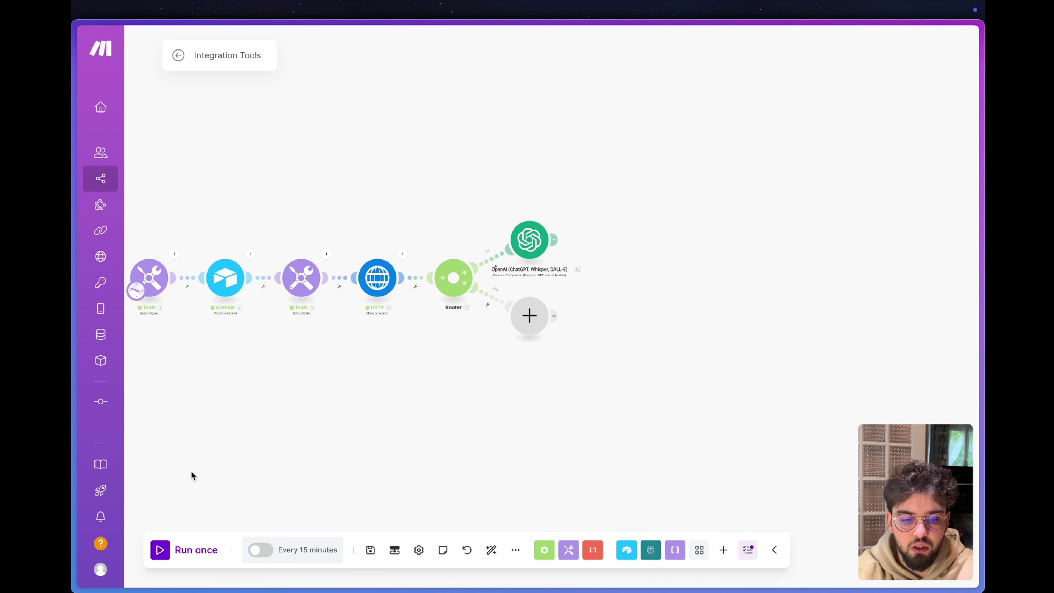
Run the scenario once and inspect OpenAI's French report and job title output.
left_click(162, 550)
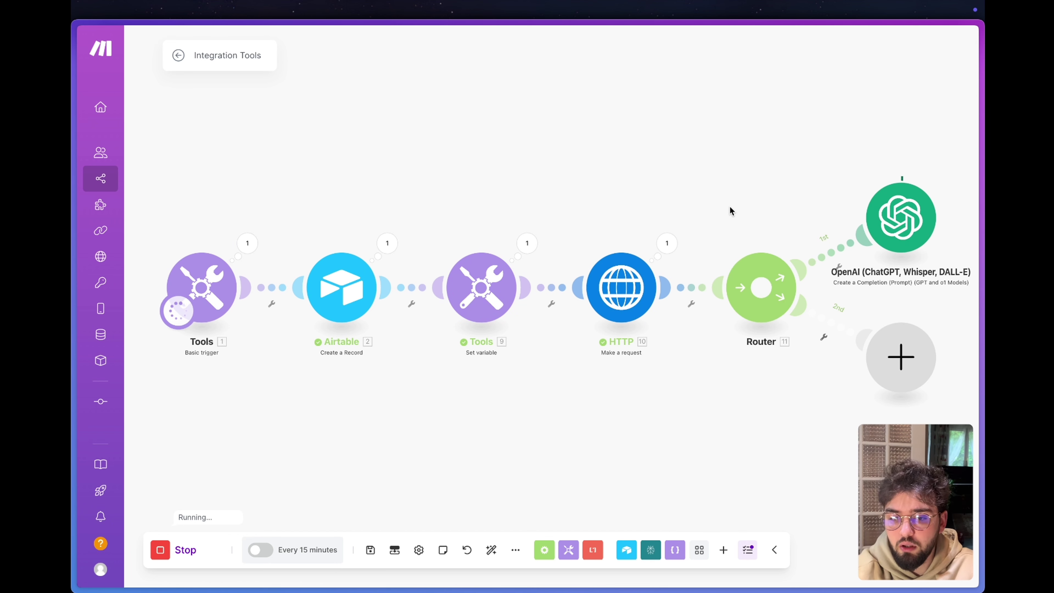
left_click_drag(730, 209, 525, 207)
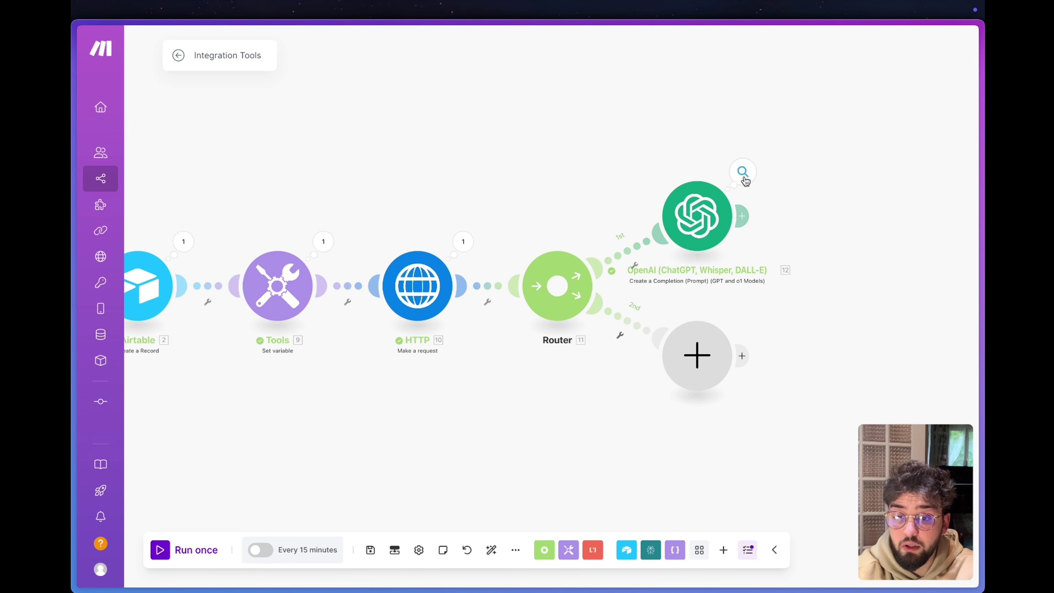
left_click(743, 178)
left_click(503, 284)
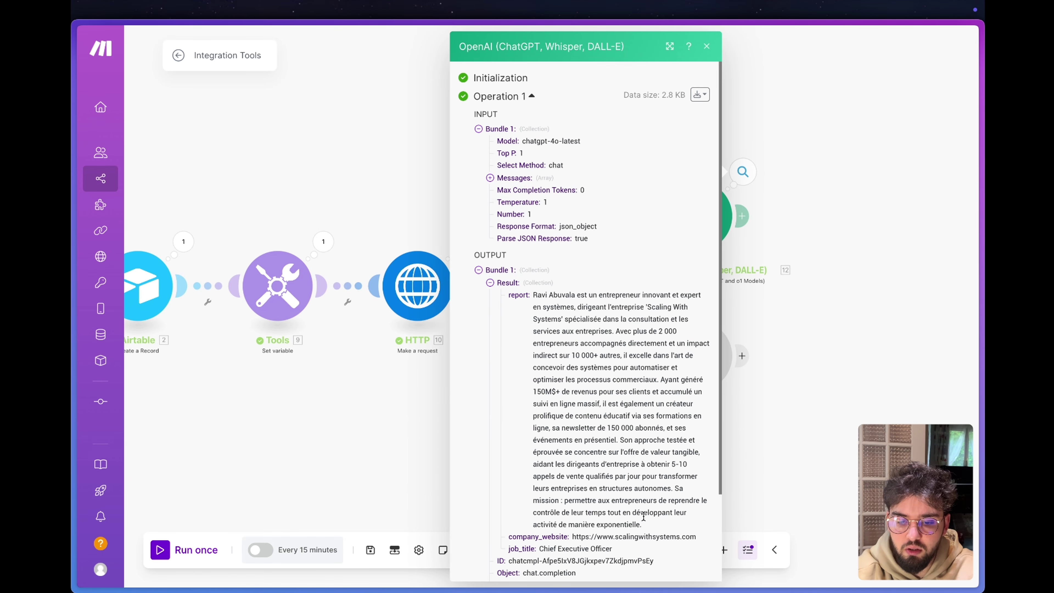
scroll(643, 516, "down", 2)
left_click_drag(701, 489, 531, 492)
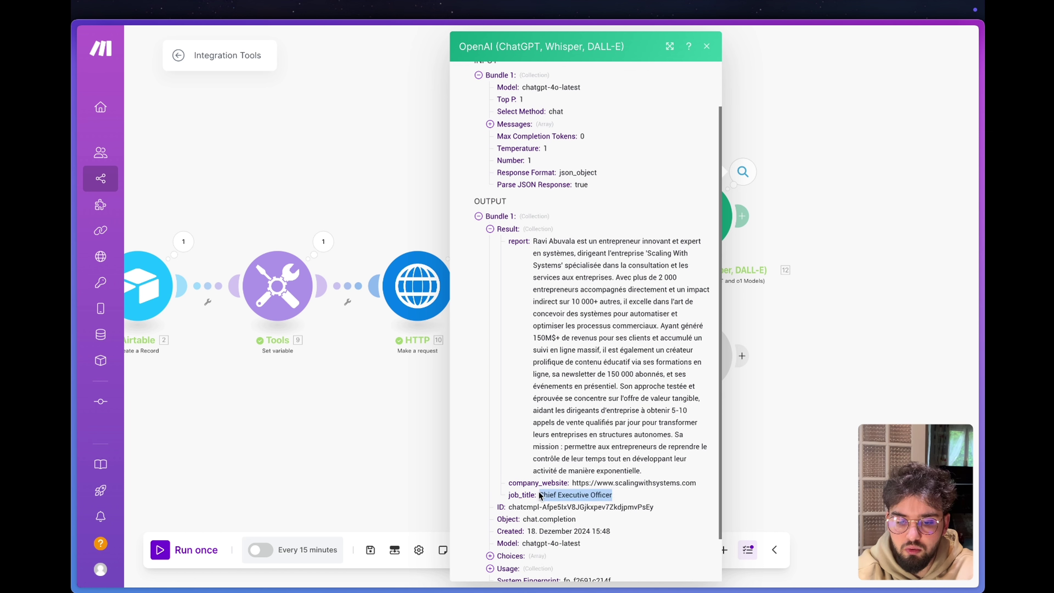
Open the returned company website in a new tab, then return and close the output.
left_click_drag(696, 483, 569, 484)
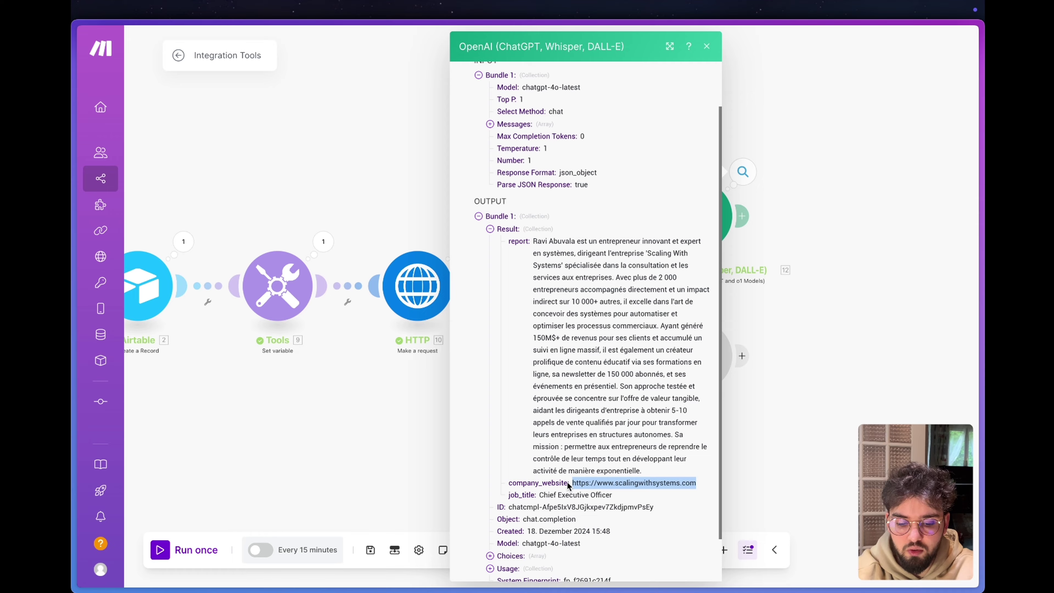
key("super+c")
key("super+t")
key("super+v")
key("Return")
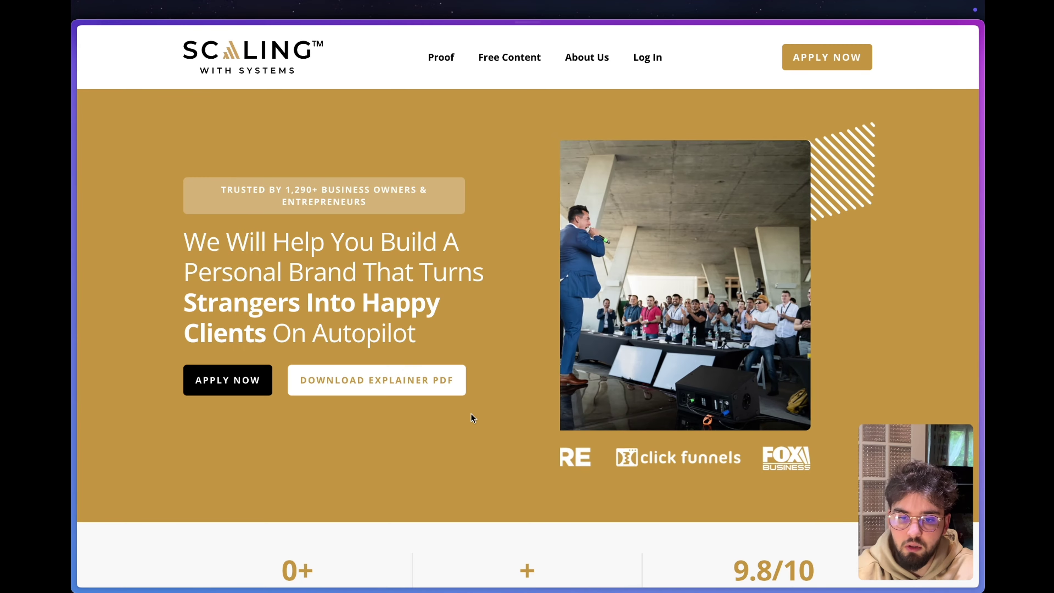
scroll(471, 414, "down", 20)
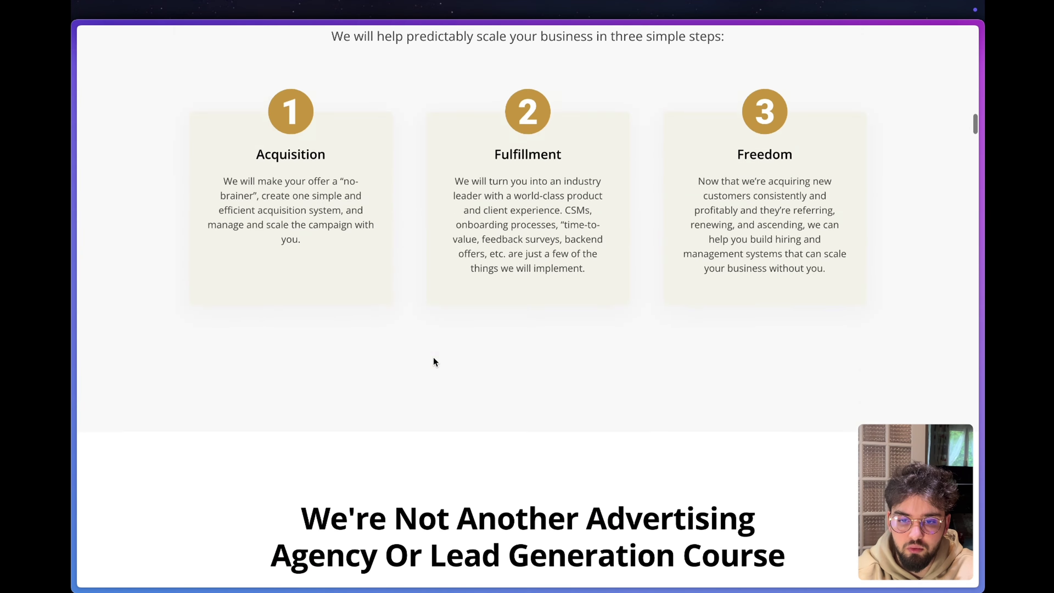
scroll(434, 360, "up", 20)
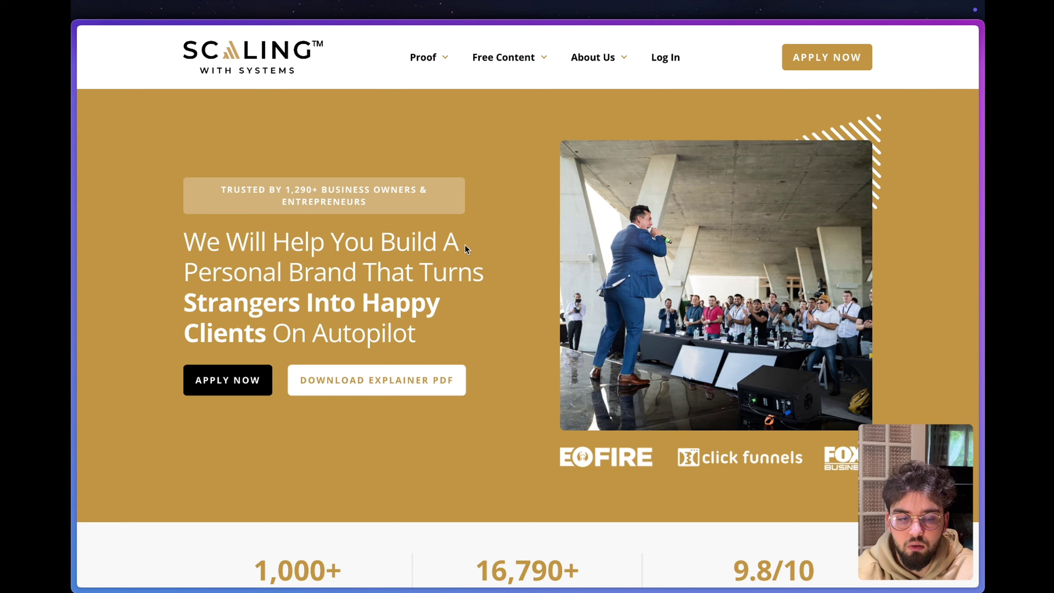
key("ctrl+Tab")
left_click(708, 46)
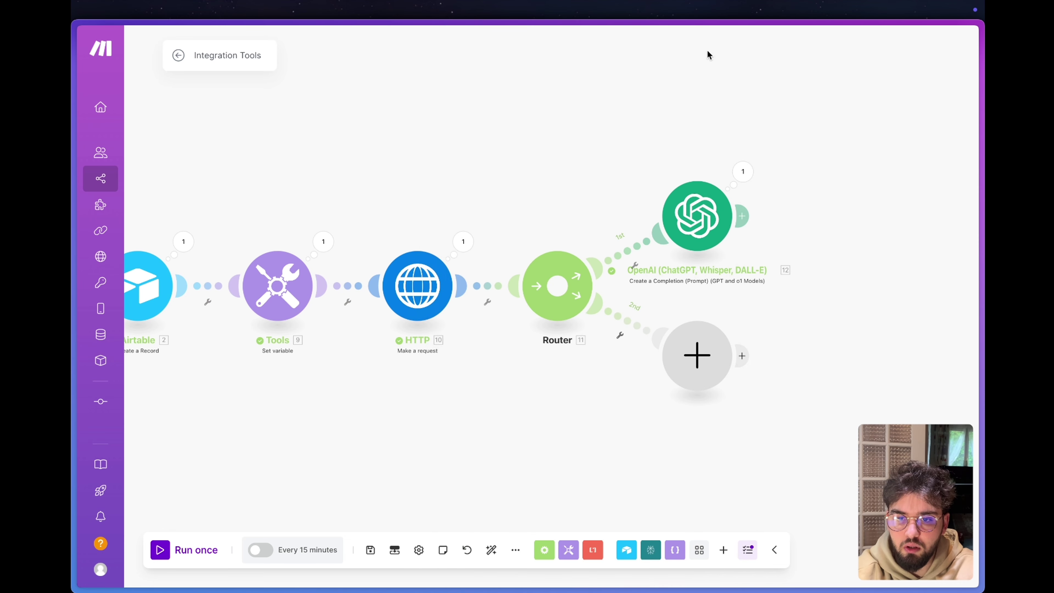
Add an Airtable Update a Record module after OpenAI, then switch to the Airtable base.
left_click(743, 215)
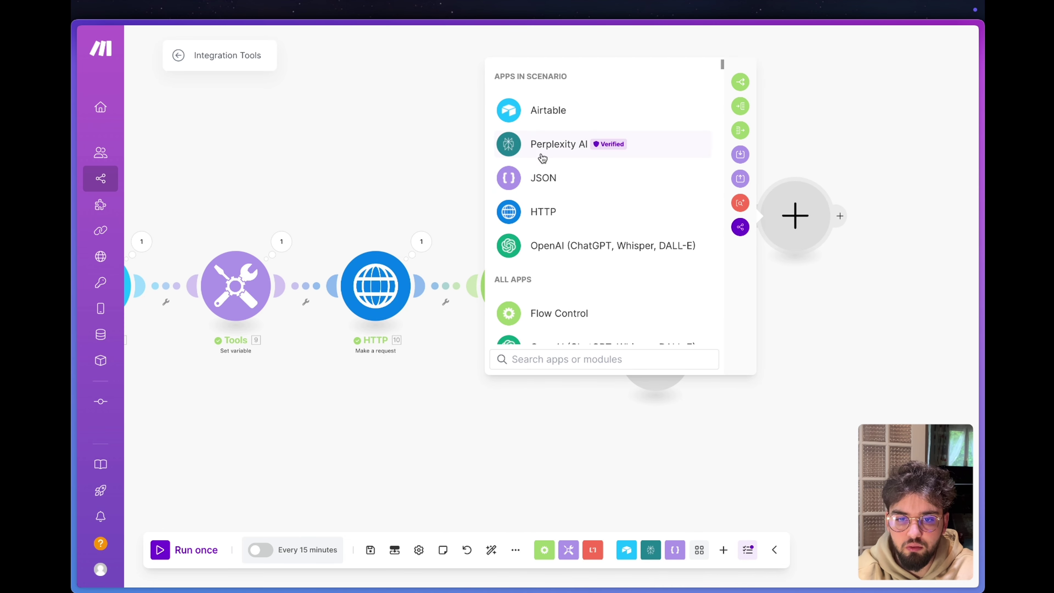
left_click(539, 111)
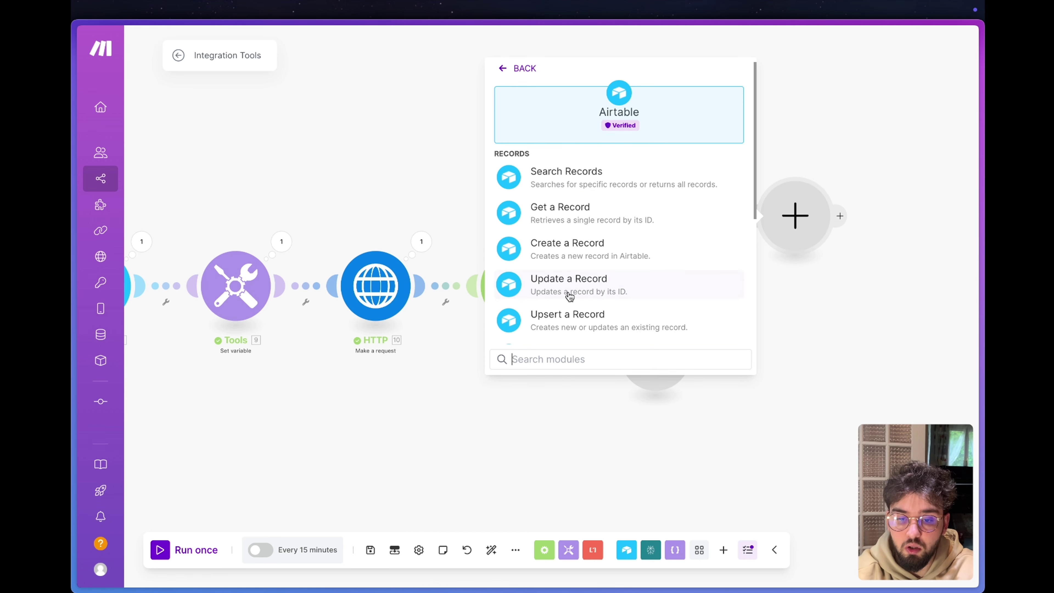
left_click(570, 285)
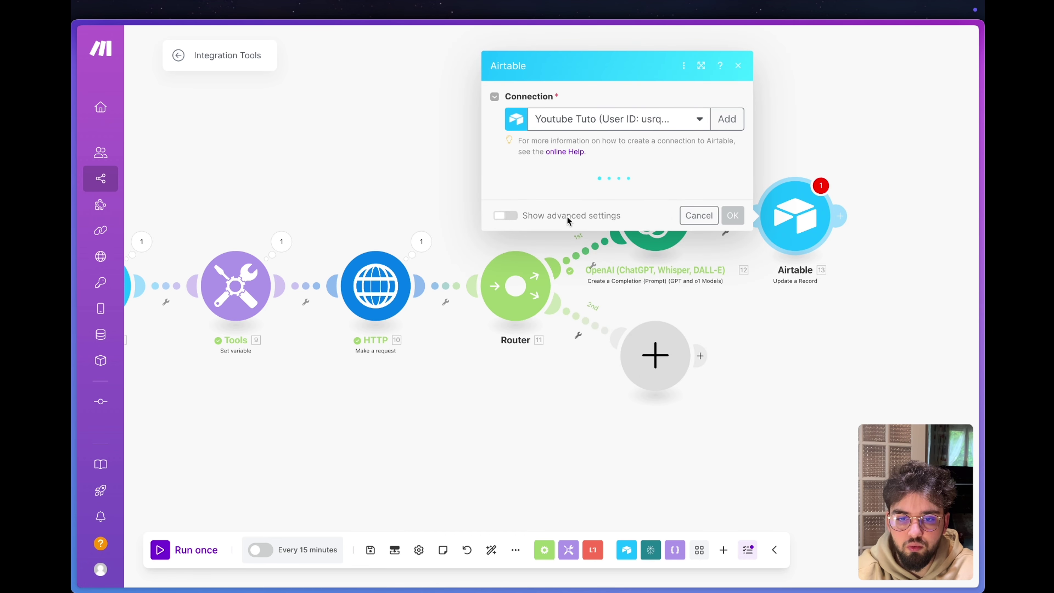
key("ctrl+Tab")
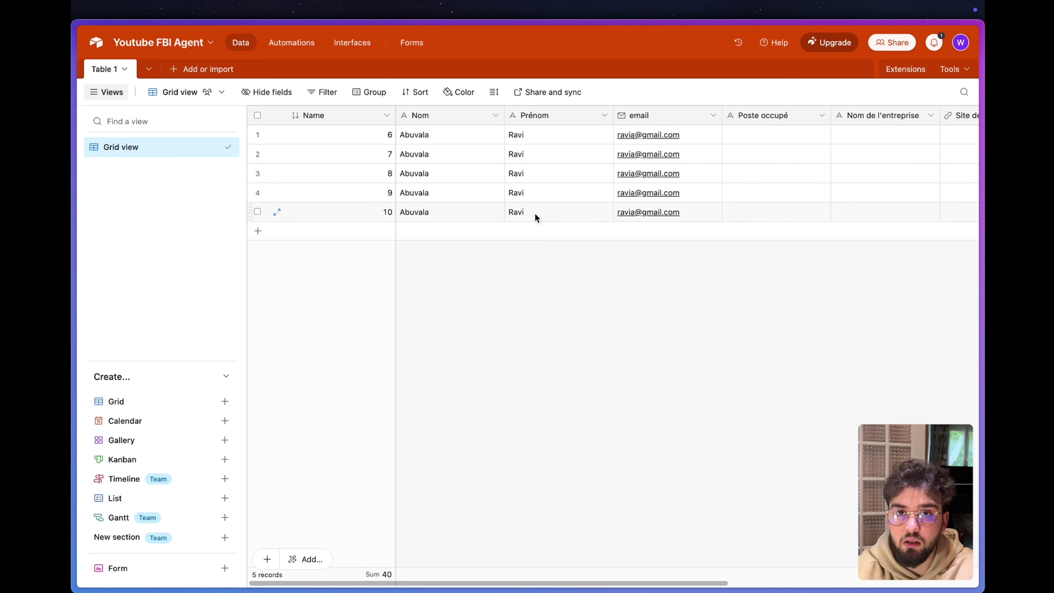
Scroll the Airtable grid right to review all of the table's columns.
scroll(535, 214, "right", 6)
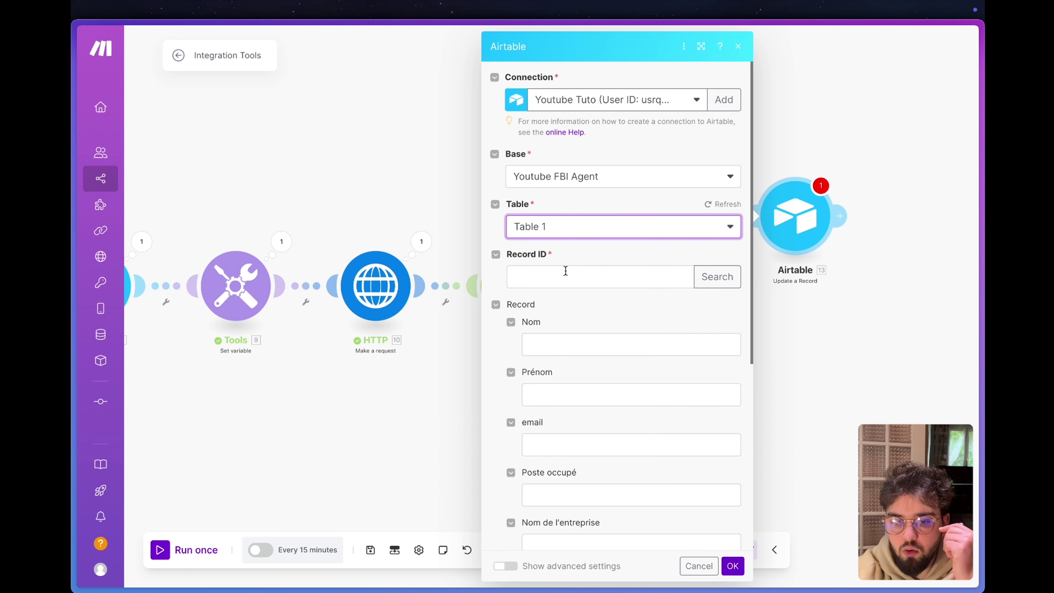
Map the created record's 2. ID into the Record ID field.
left_click(567, 270)
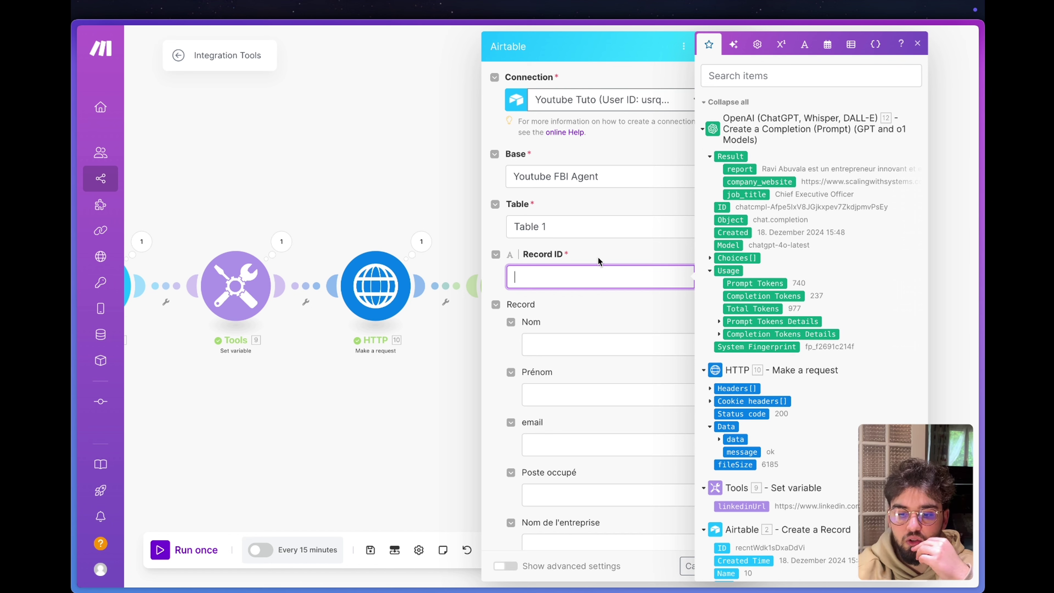
scroll(713, 440, "down", 3)
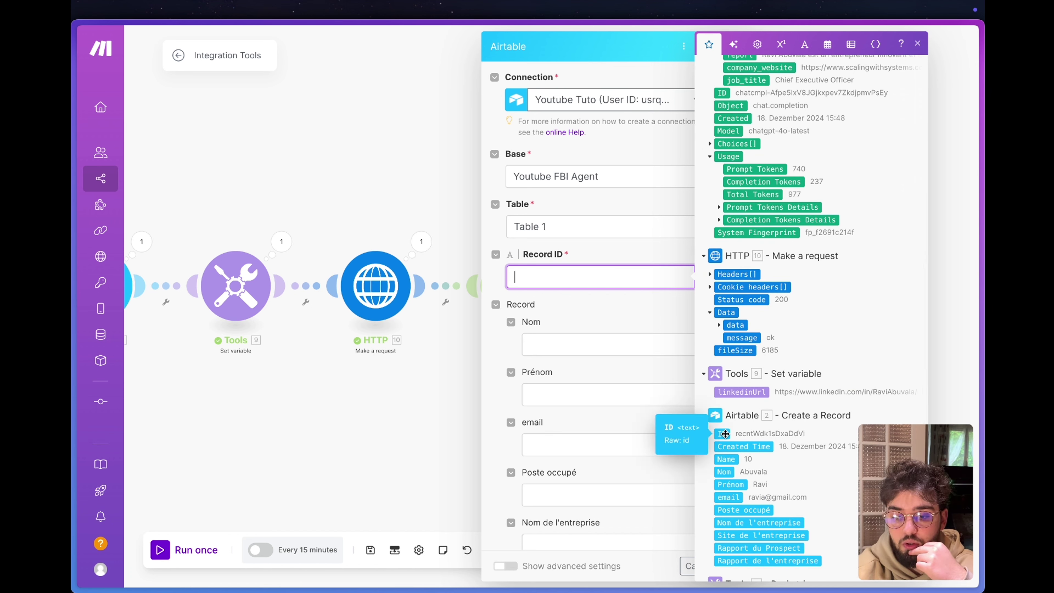
left_click(722, 434)
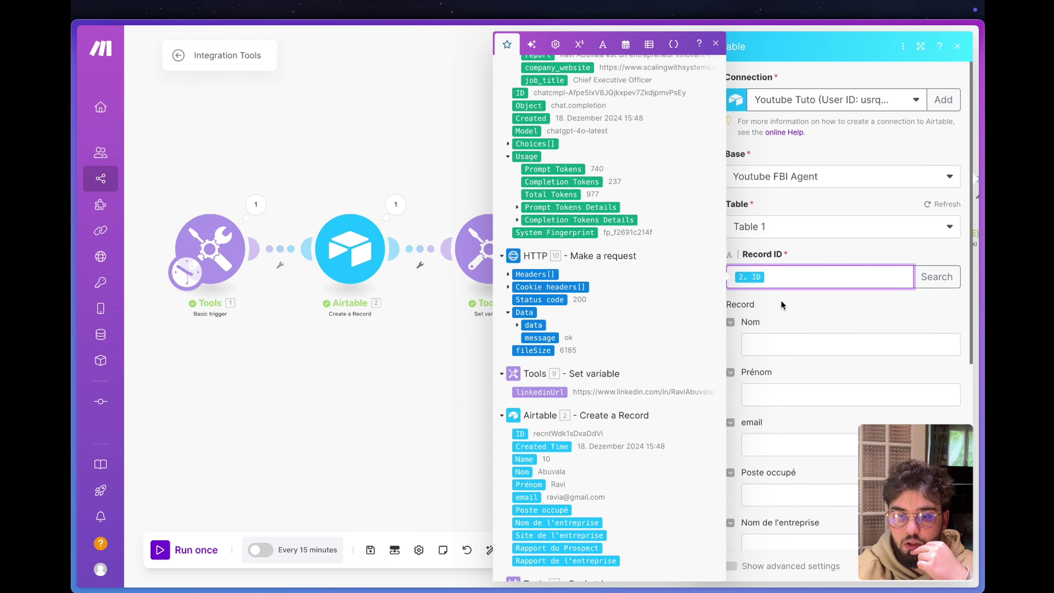
left_click(780, 312)
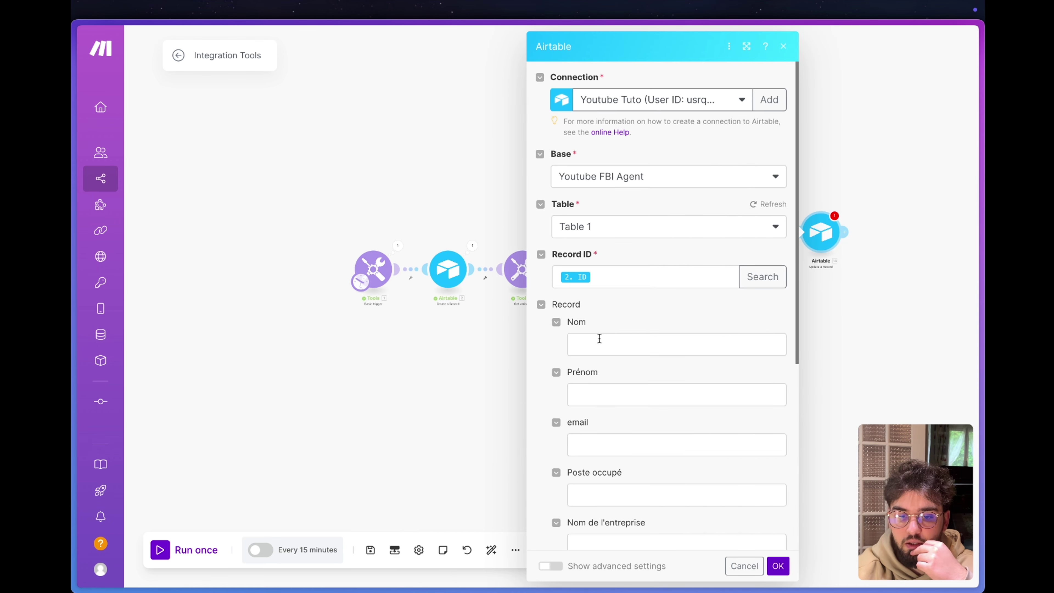
Map job_title, company_website and report into Poste occupé, Site de l'entreprise and Rapport du Prospect, then confirm.
scroll(595, 428, "down", 3)
left_click(597, 372)
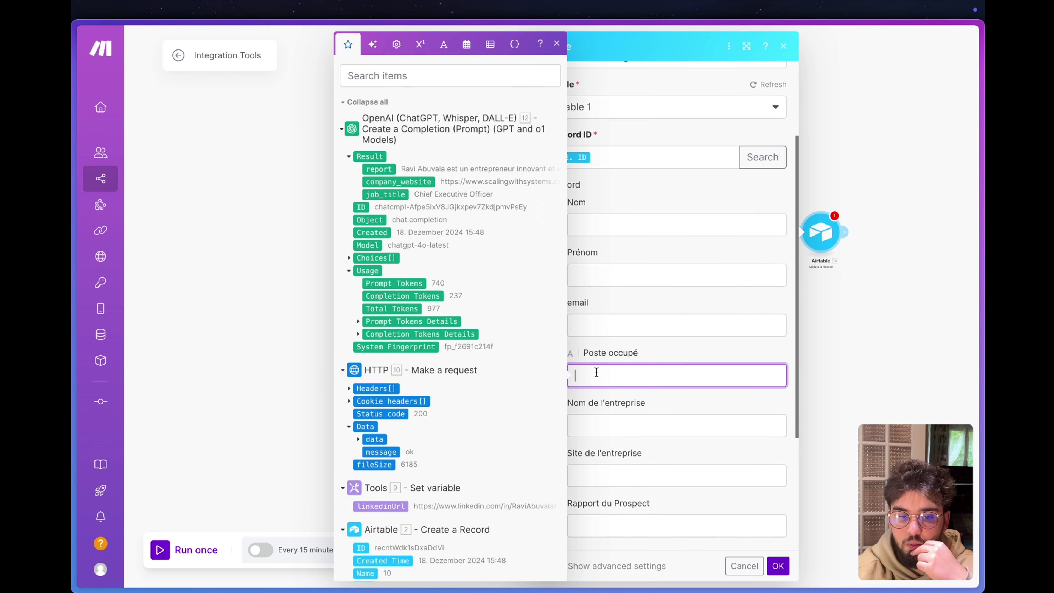
left_click(391, 194)
left_click(603, 425)
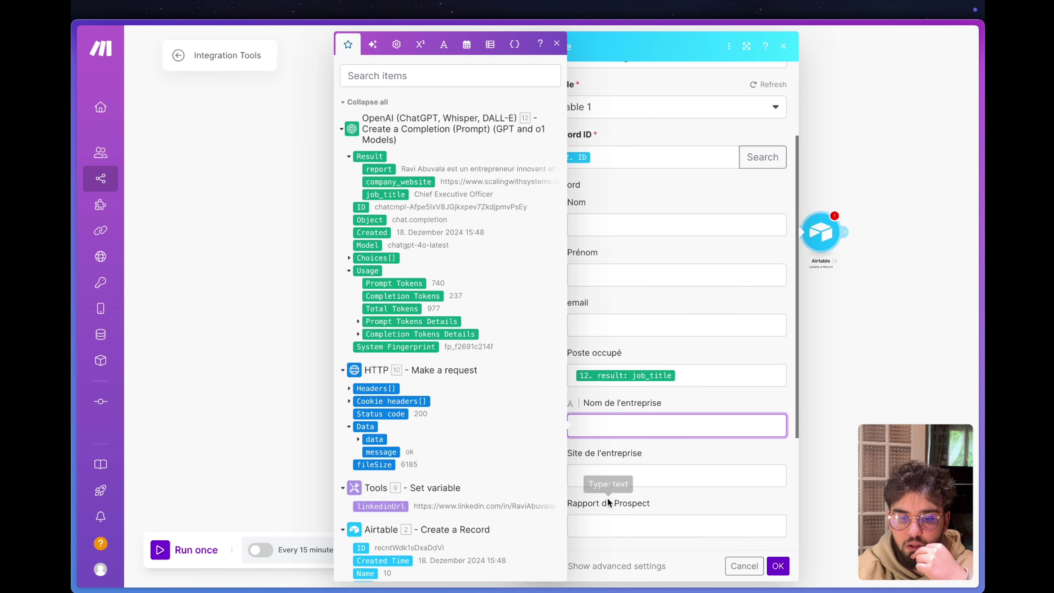
left_click(606, 477)
left_click(419, 183)
scroll(611, 457, "down", 3)
left_click(611, 462)
left_click(375, 171)
left_click(676, 439)
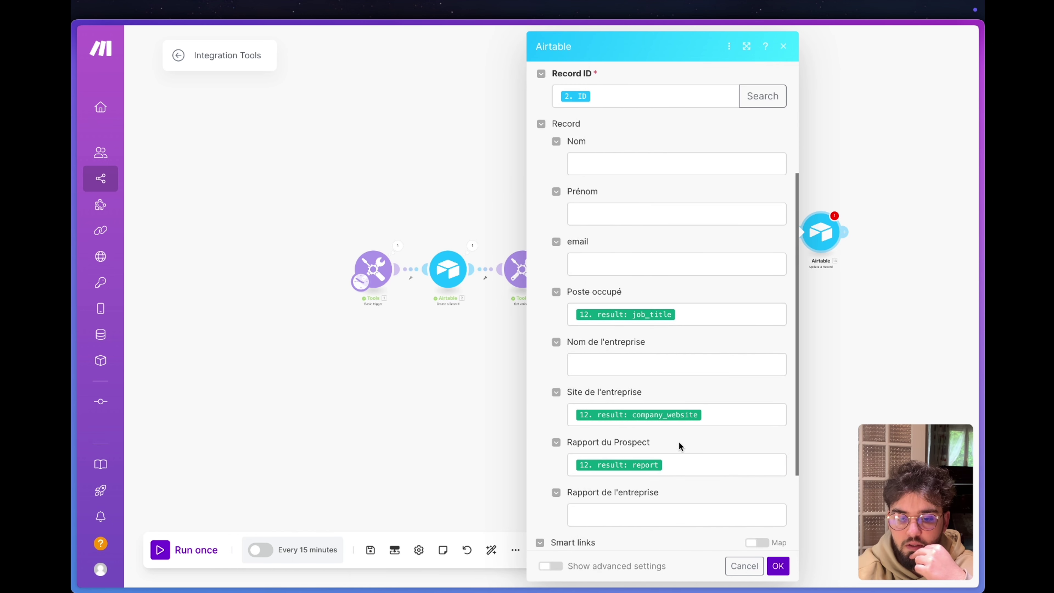
left_click(779, 567)
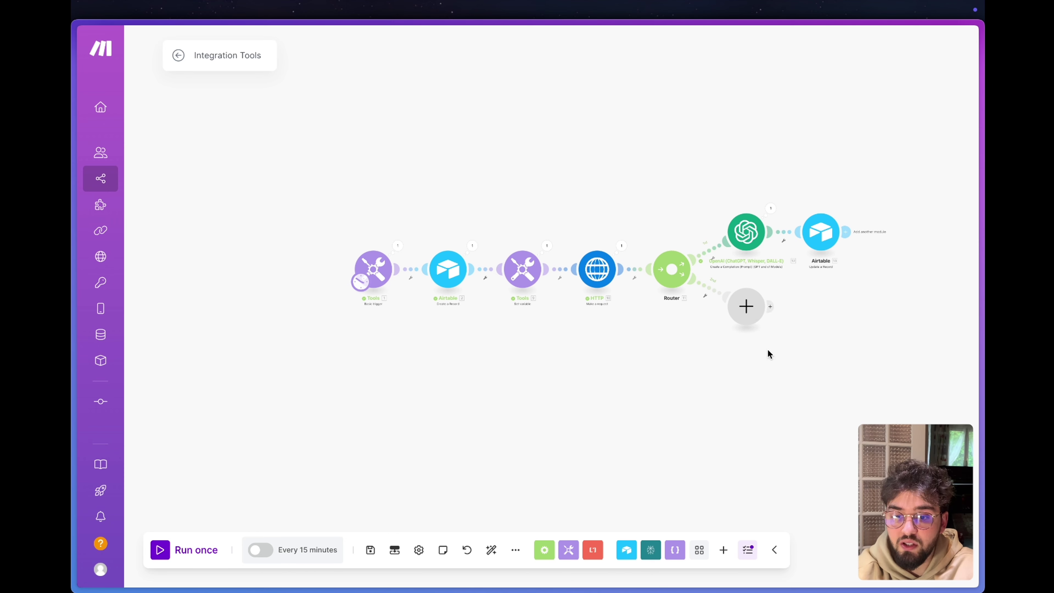
Add a ScrapeNinja Scrape module on the router's second branch via a 'scrap' search.
left_click(750, 318)
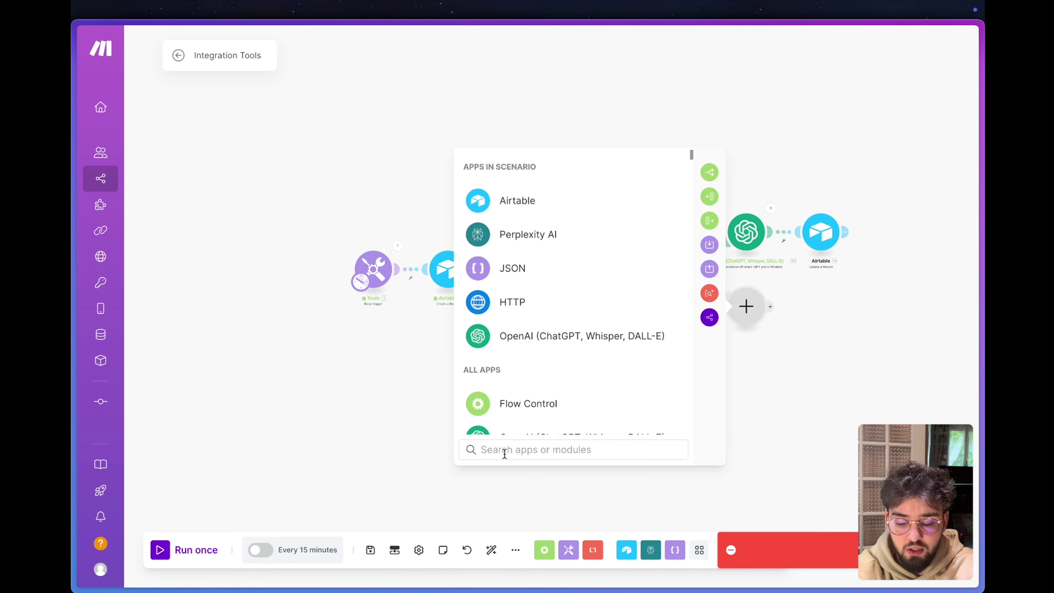
type("scrap")
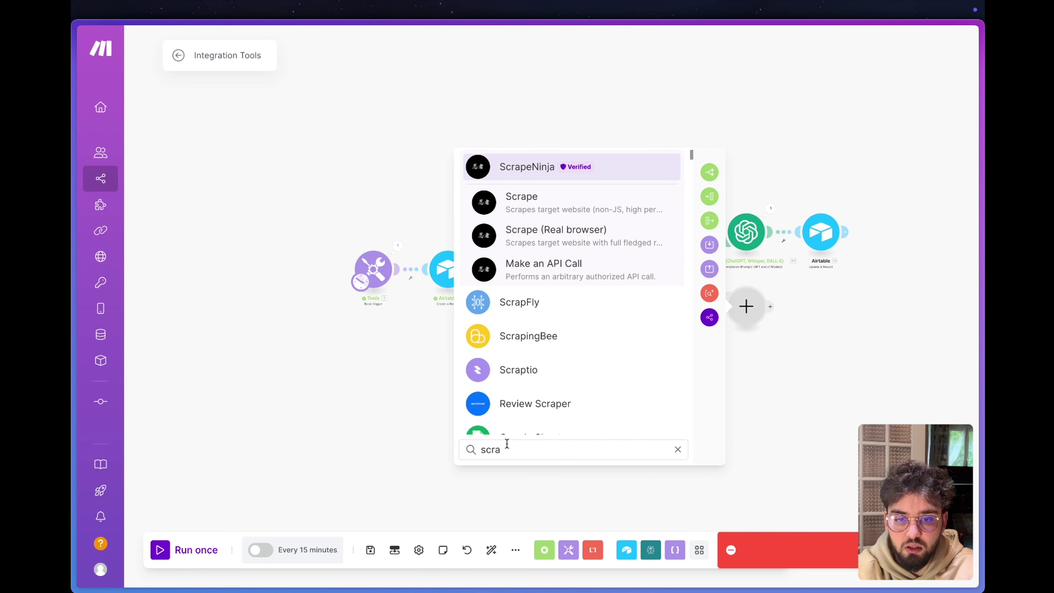
key("Return")
left_click(534, 320)
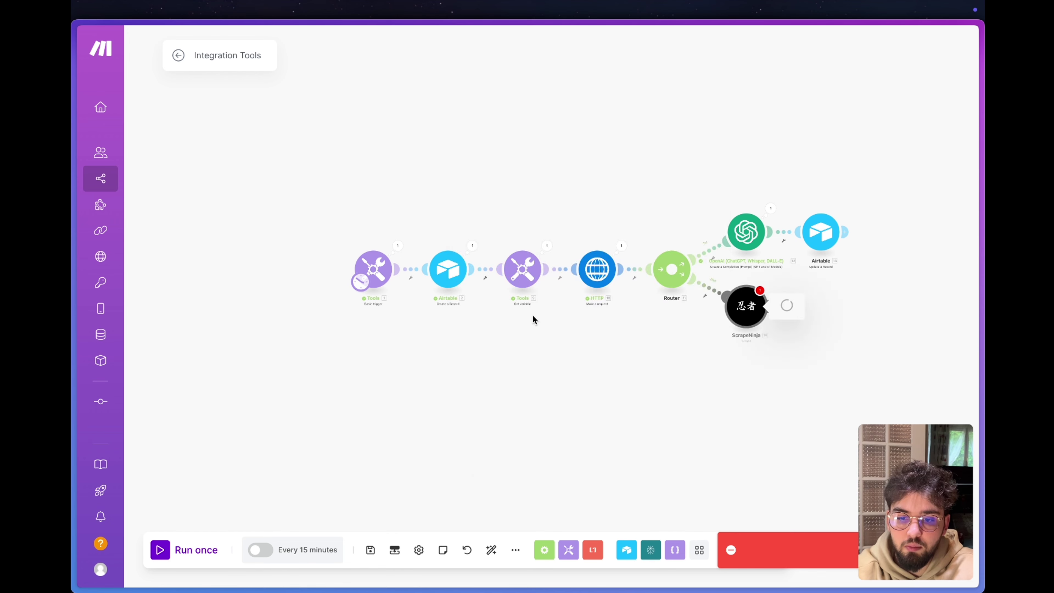
Set the ScrapeNinja connection to Updated API key, abandon creating a new one, and switch to the browser.
left_click(625, 109)
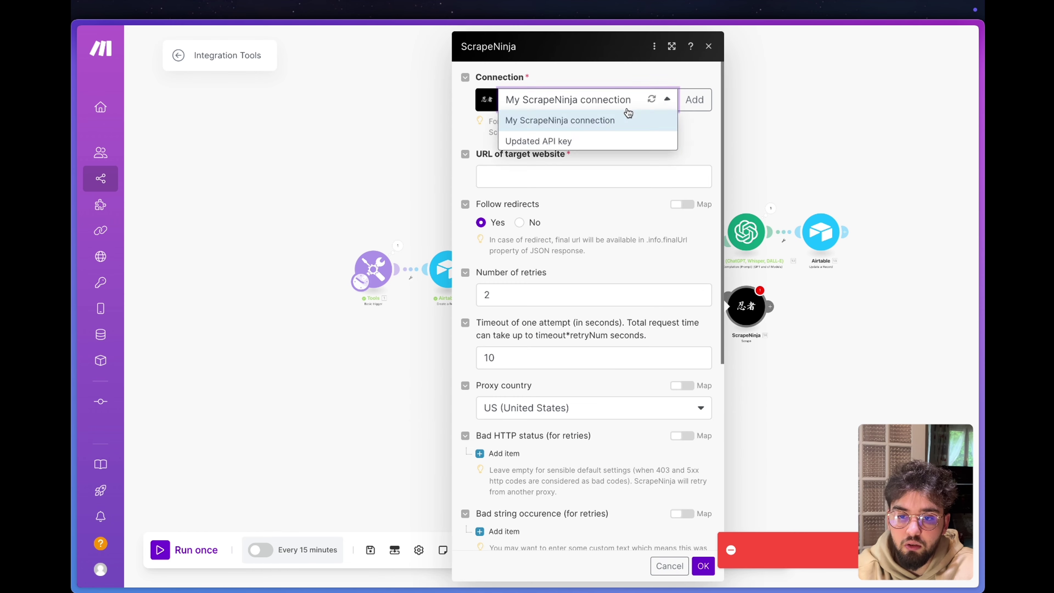
left_click(599, 109)
left_click(603, 109)
left_click(562, 141)
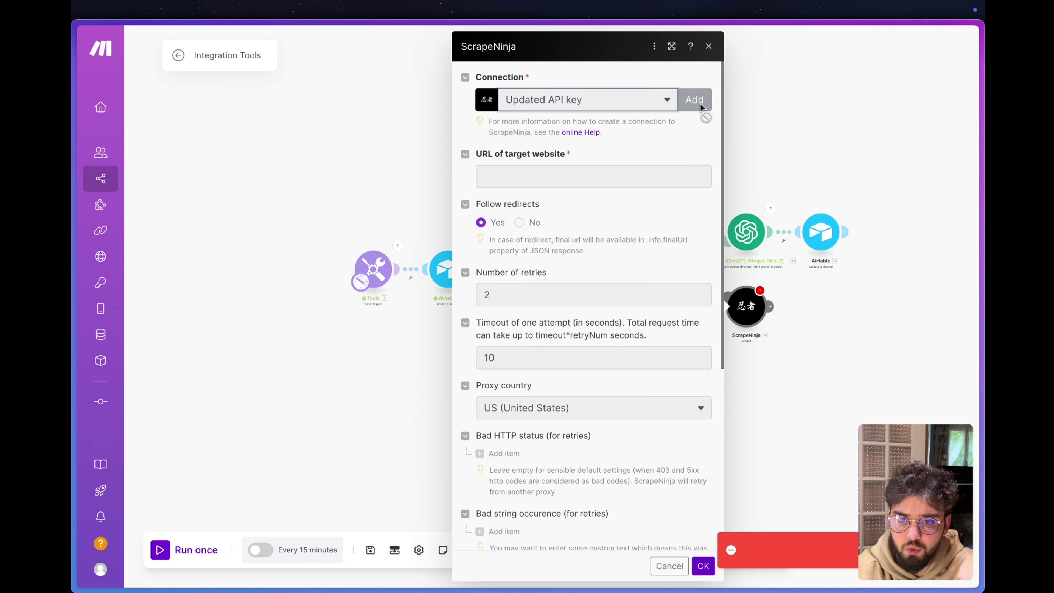
left_click(695, 99)
left_click(454, 148)
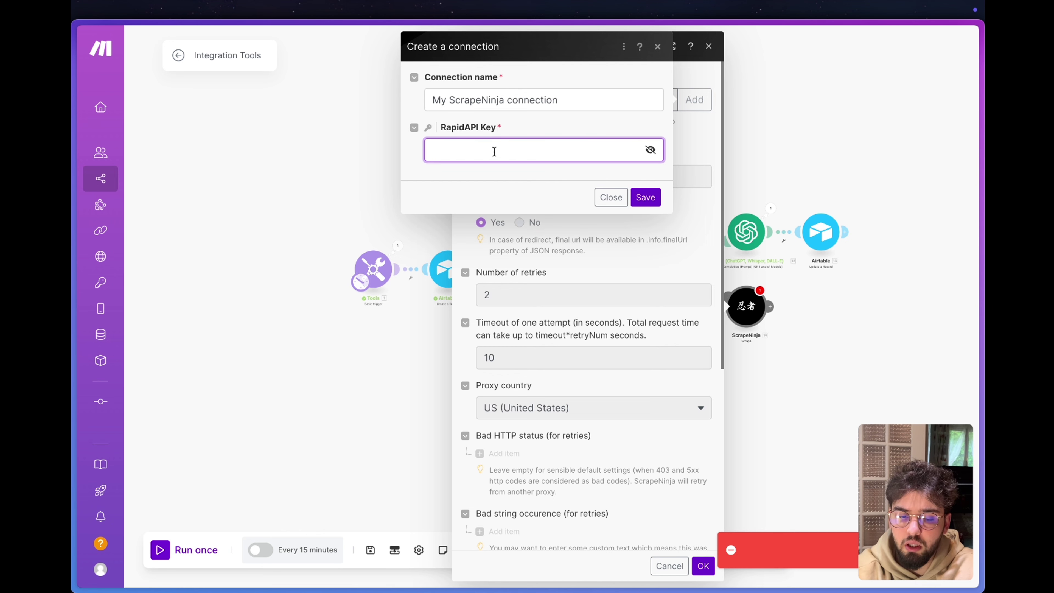
left_click(607, 198)
key("super+Tab")
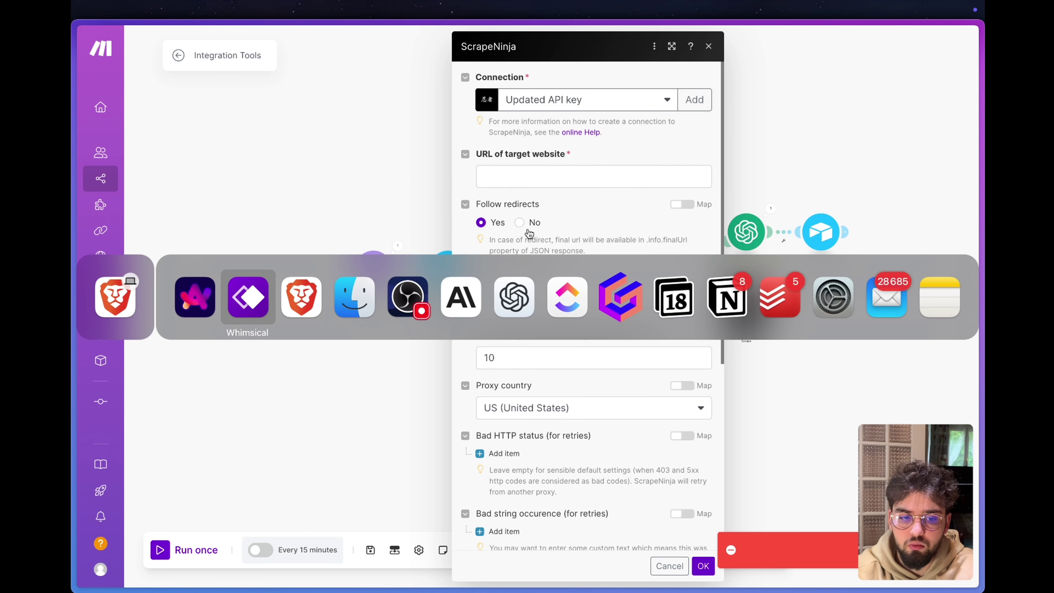
left_click(195, 296)
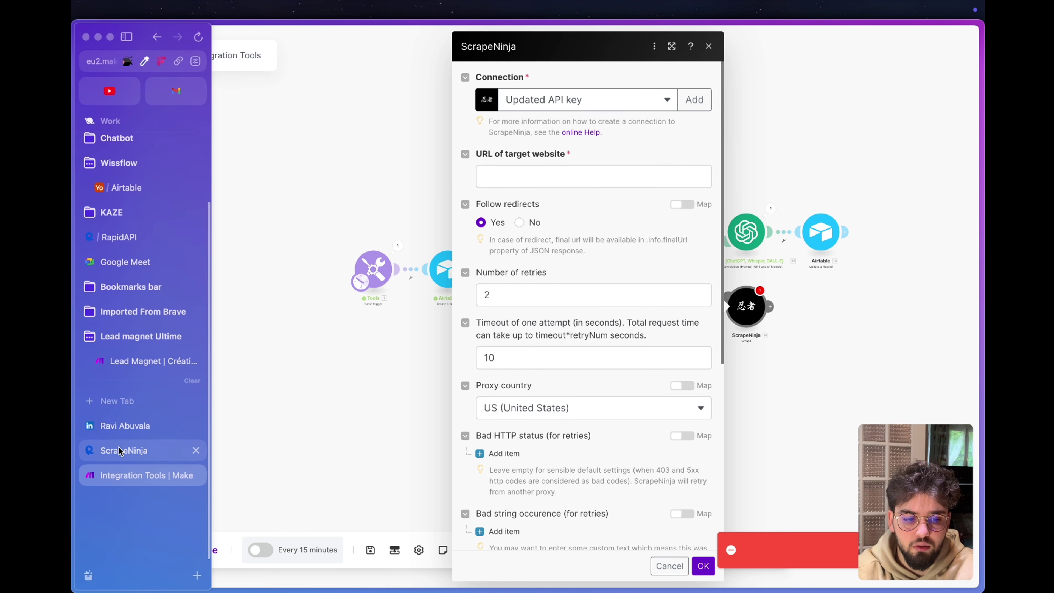
Check the ScrapeNinja /scrape endpoint on RapidAPI, then return to the Make scenario.
left_click(119, 451)
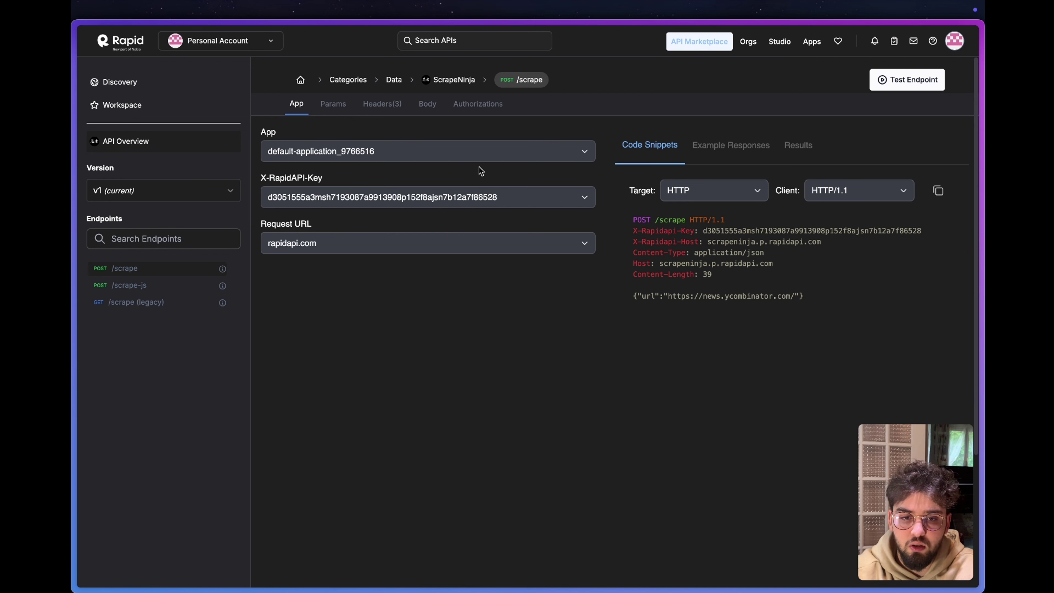
mouse_move(77, 291)
left_click(141, 473)
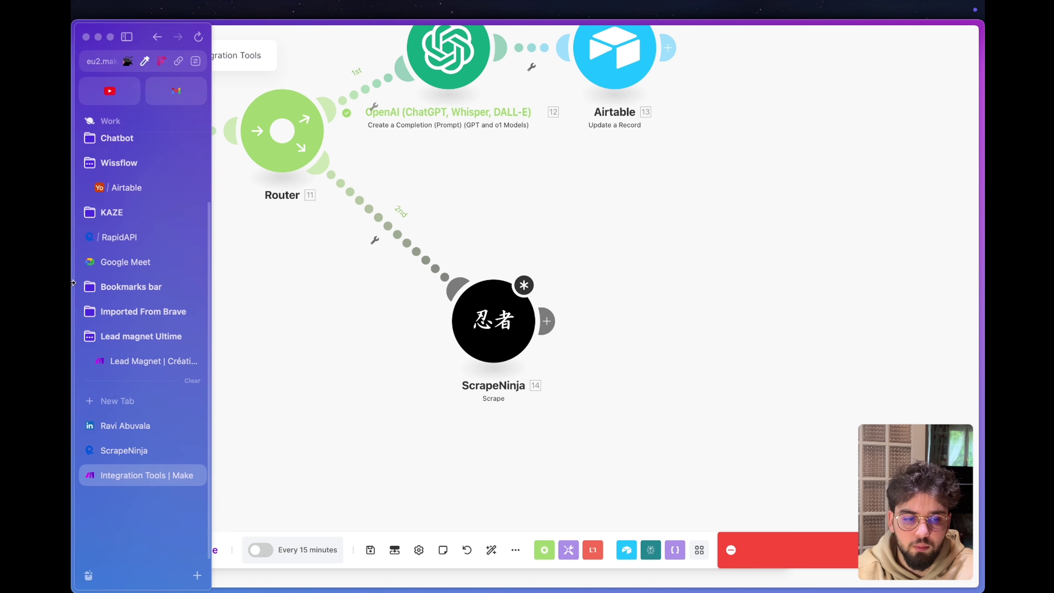
Map company_website into the target URL and set the proxy country to EU (Europe).
left_click(137, 450)
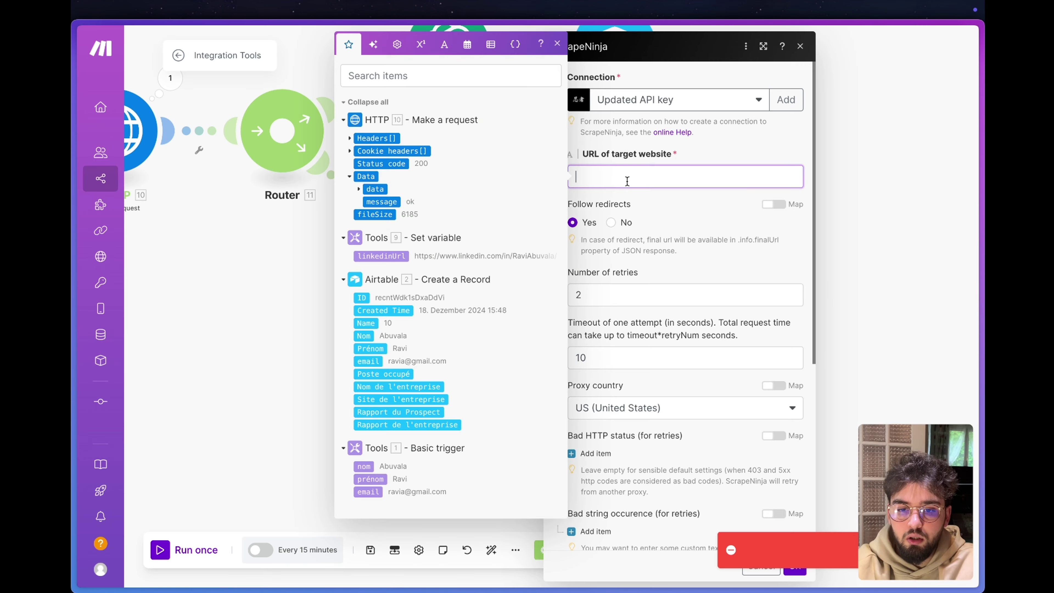
left_click(359, 190)
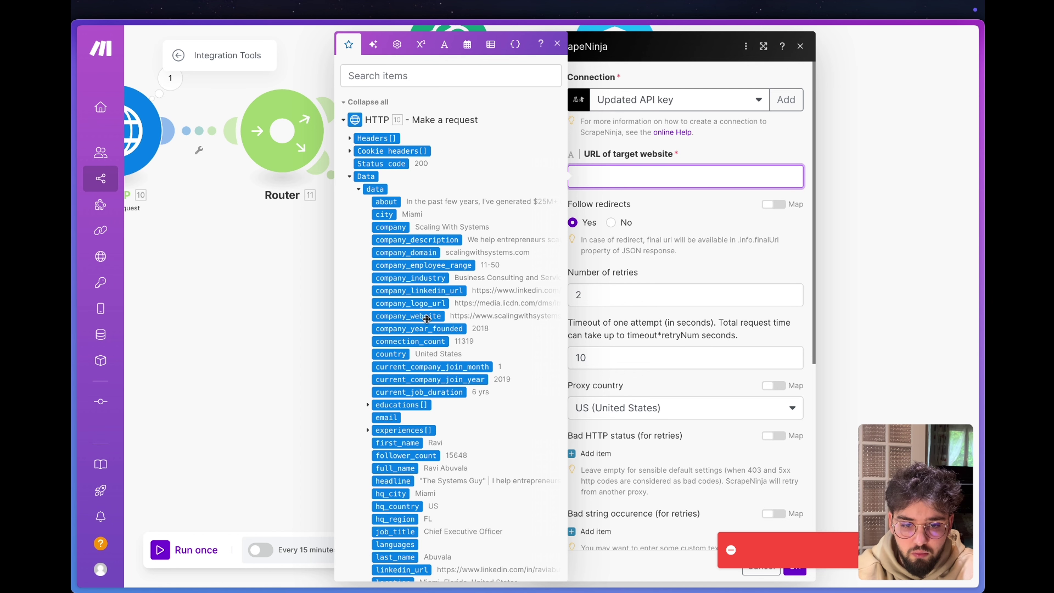
left_click_drag(428, 319, 720, 184)
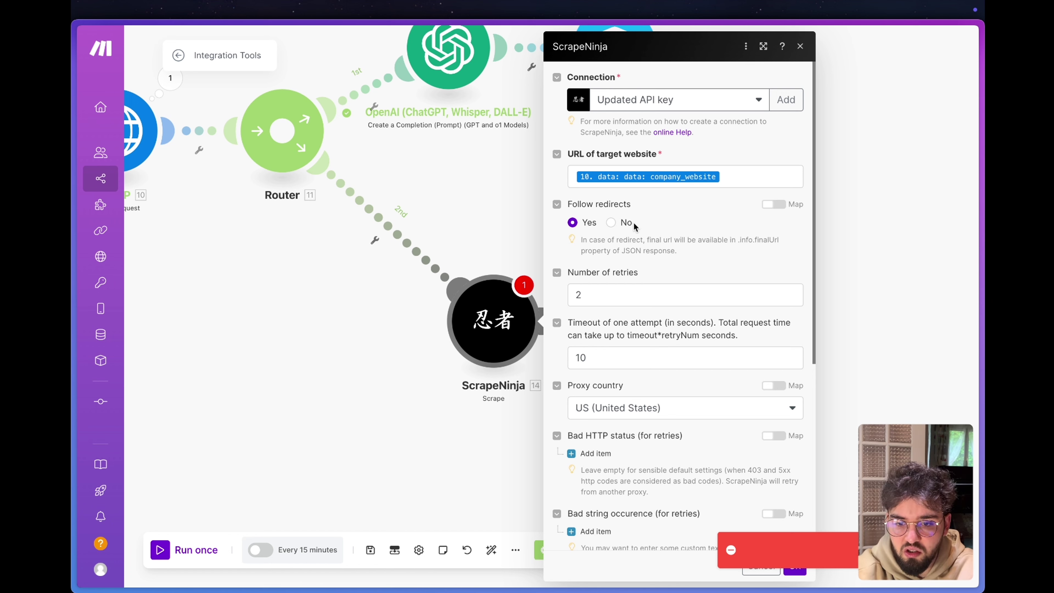
scroll(633, 223, "down", 2)
scroll(636, 305, "down", 2)
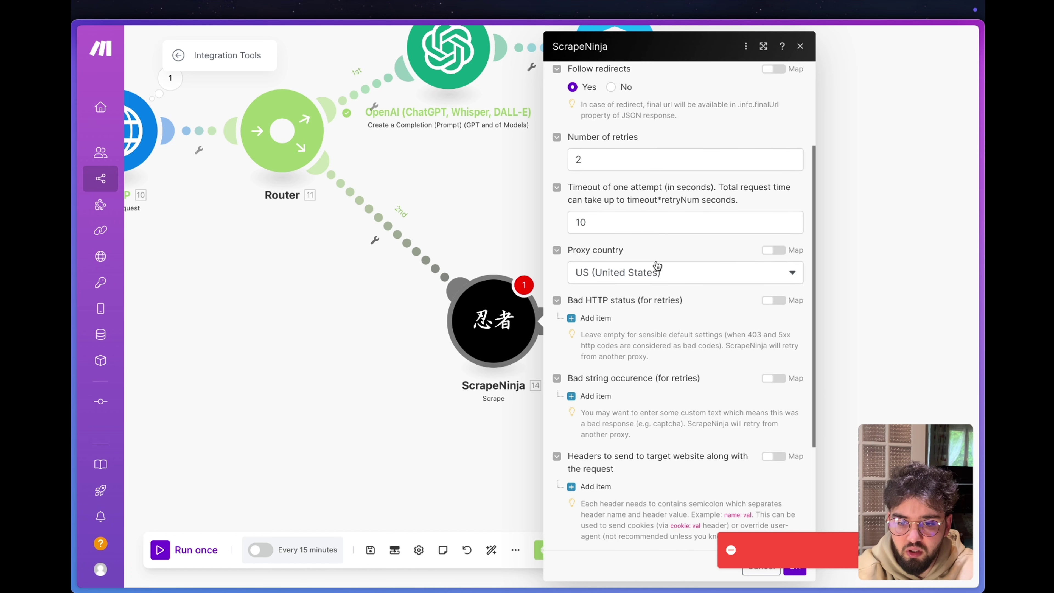
left_click(655, 272)
left_click(640, 334)
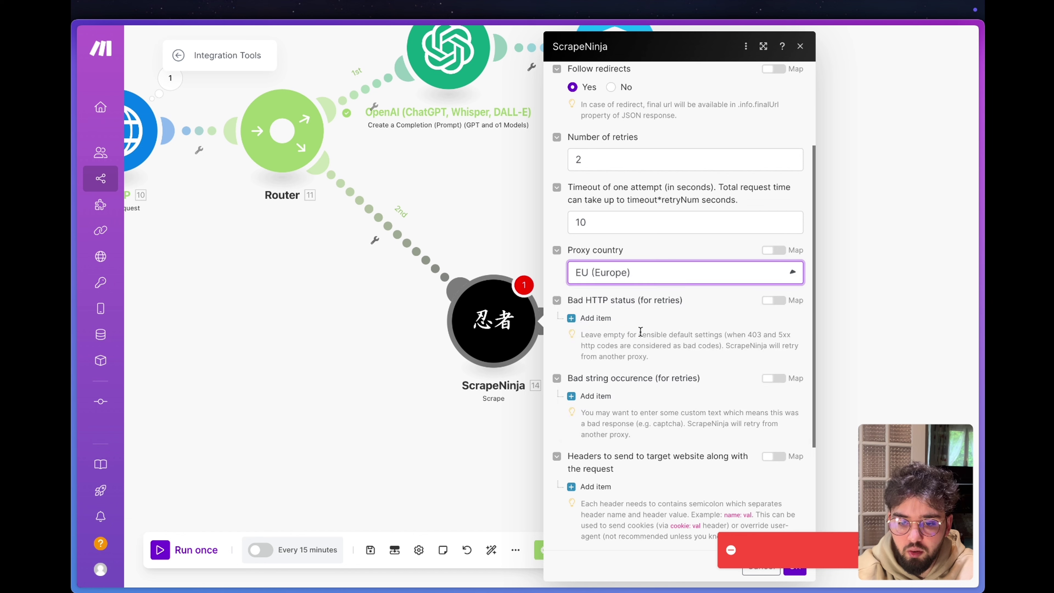
left_click(671, 249)
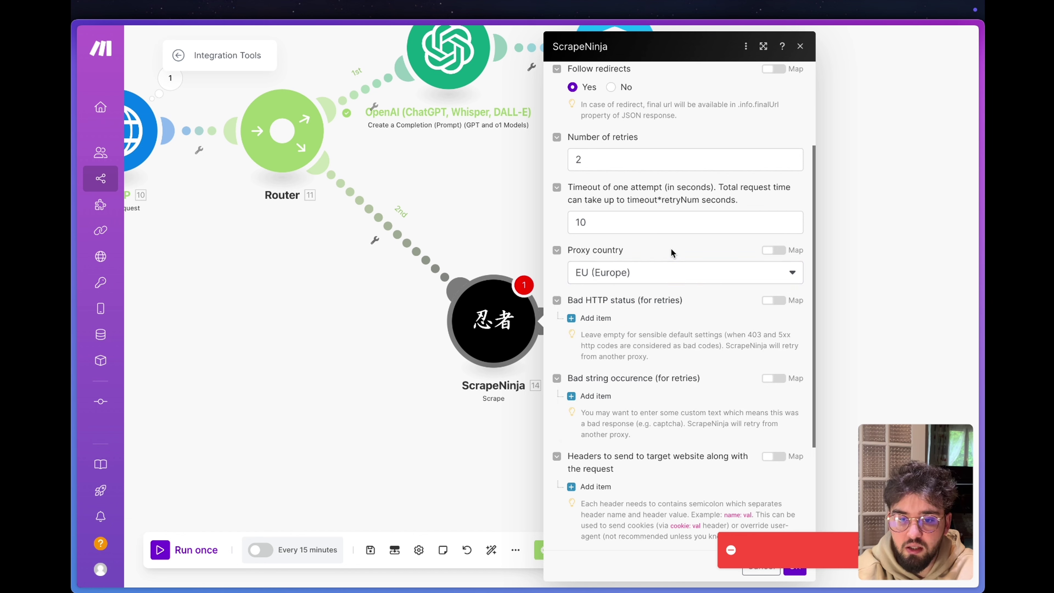
Paste the cheerio plain-text extractor function into Extractor and save the ScrapeNinja settings.
scroll(562, 379, "down", 4)
left_click(640, 416)
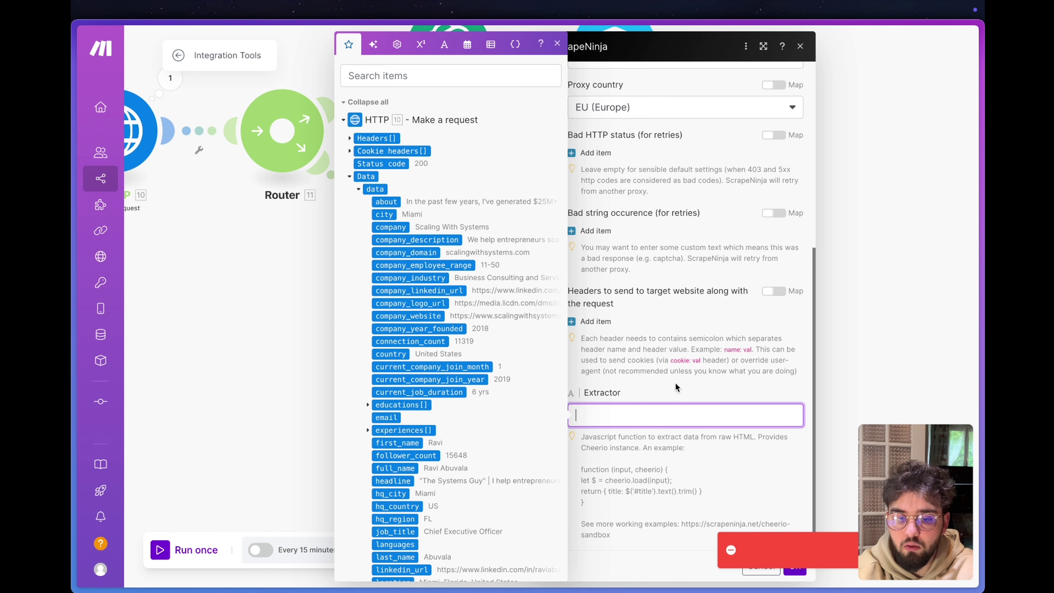
left_click(629, 359)
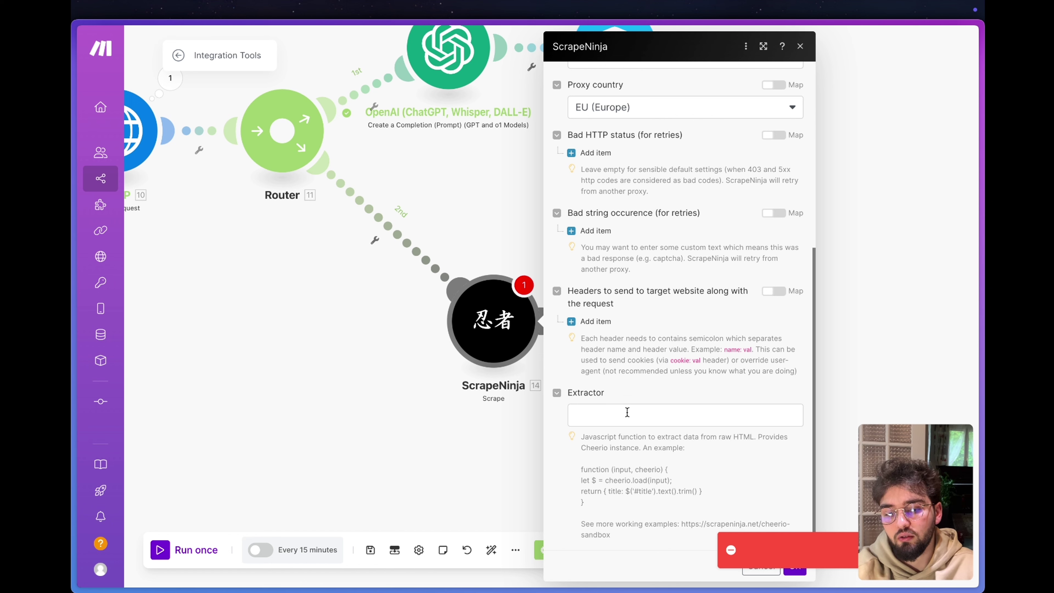
left_click(653, 420)
key("ctrl+v")
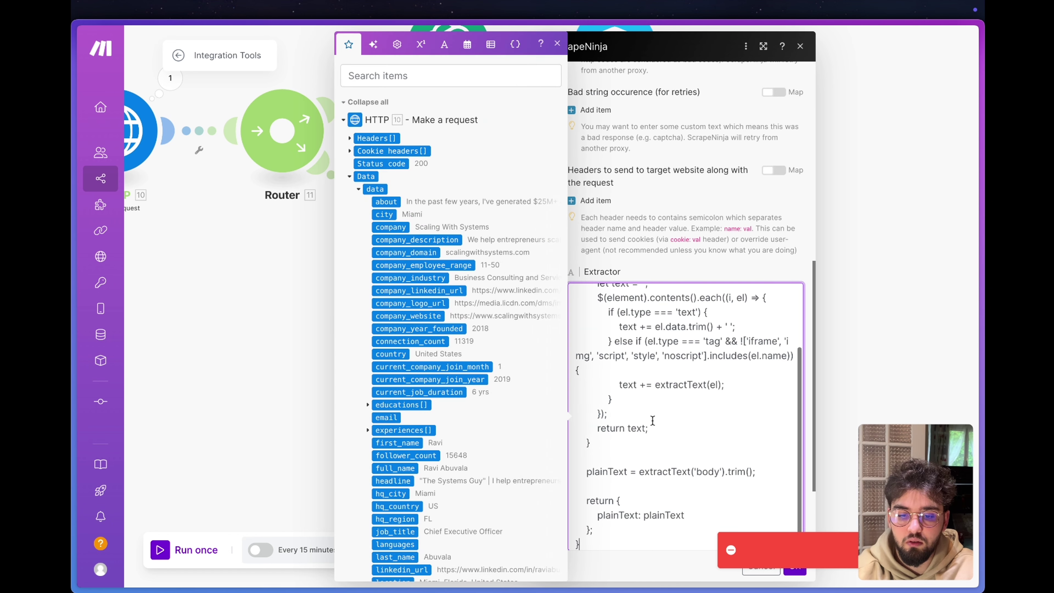
scroll(704, 358, "up", 5)
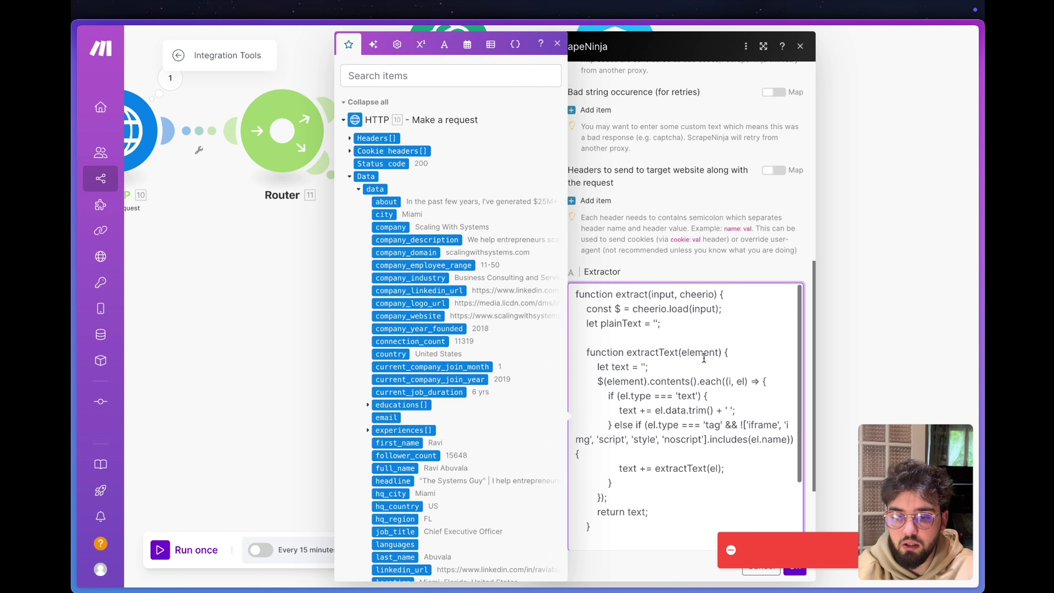
left_click(717, 265)
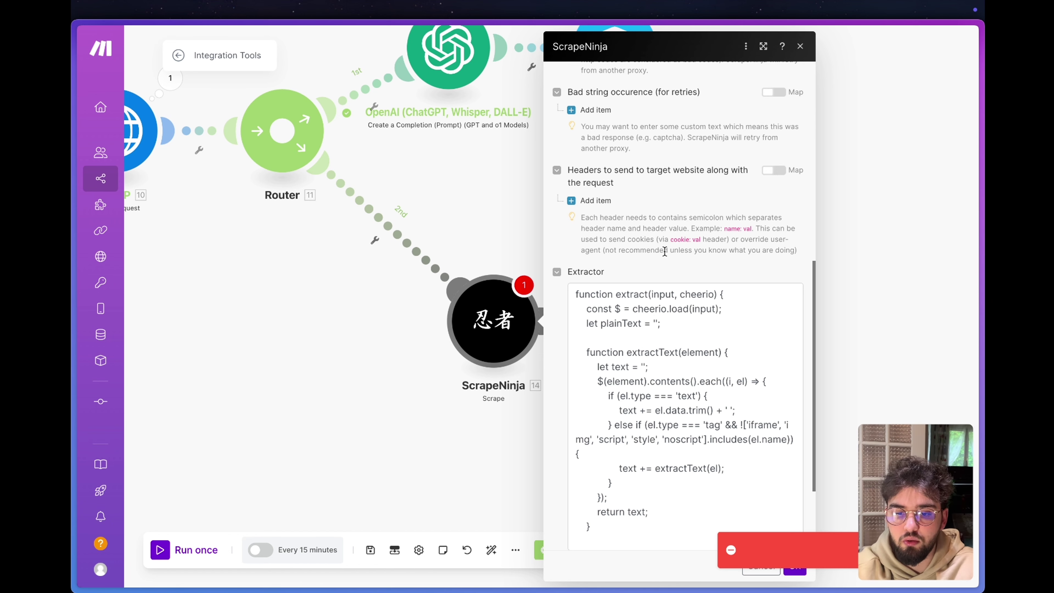
scroll(617, 229, "down", 3)
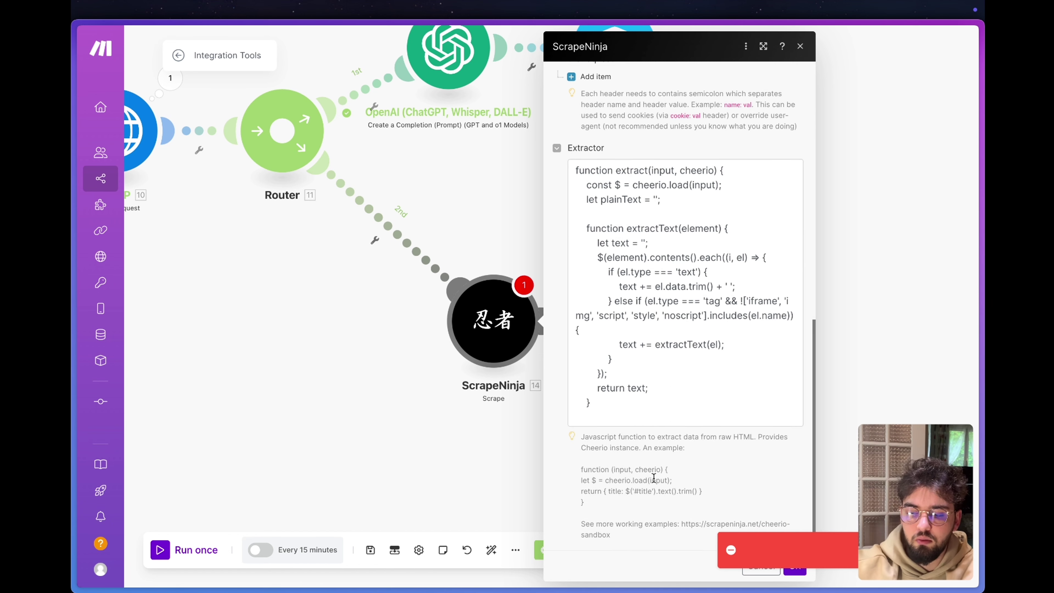
scroll(653, 478, "up", 20)
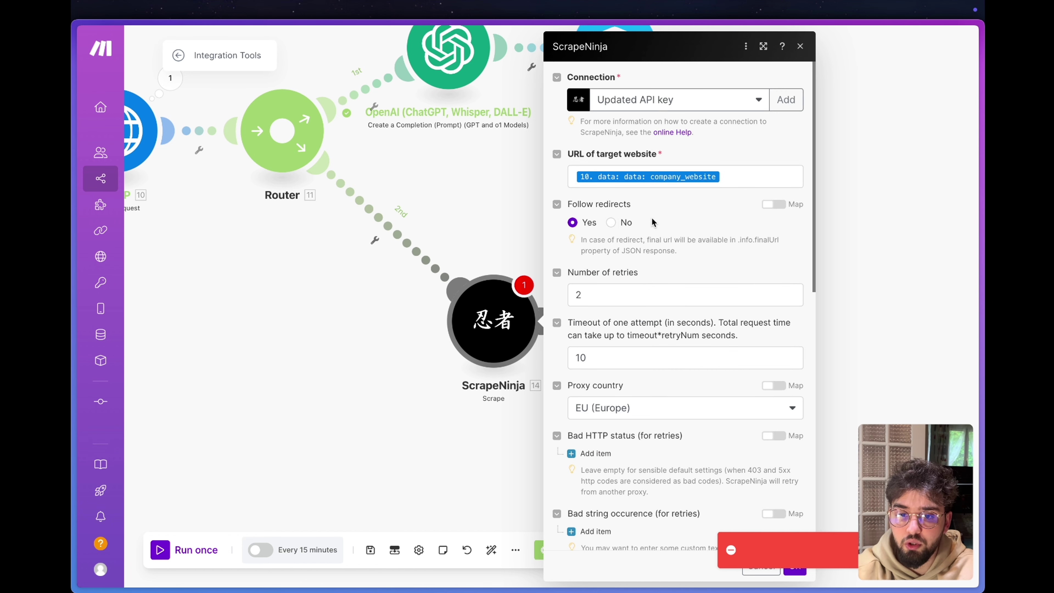
scroll(652, 221, "down", 15)
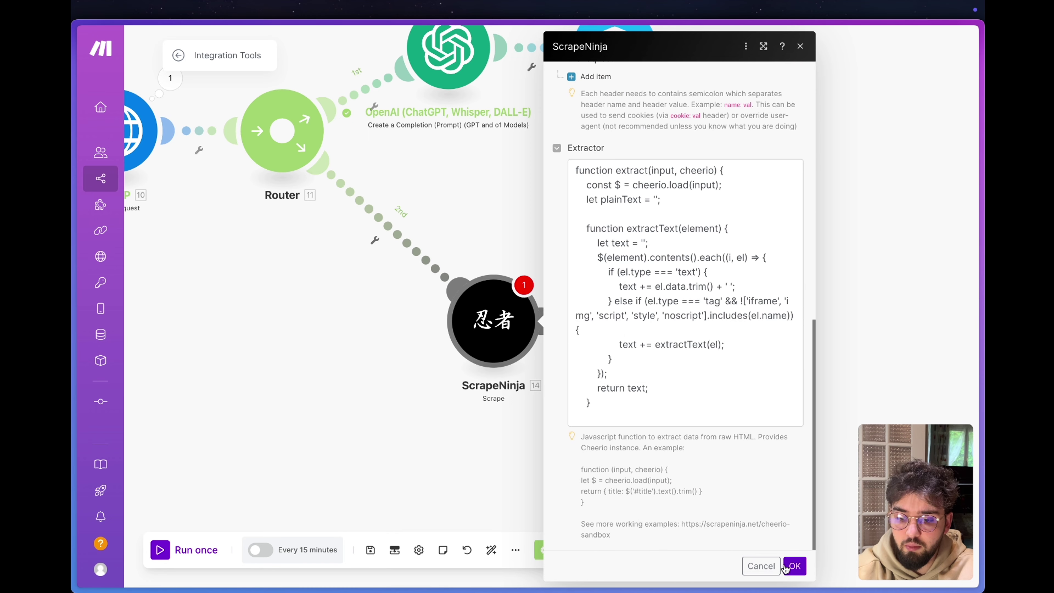
left_click(795, 568)
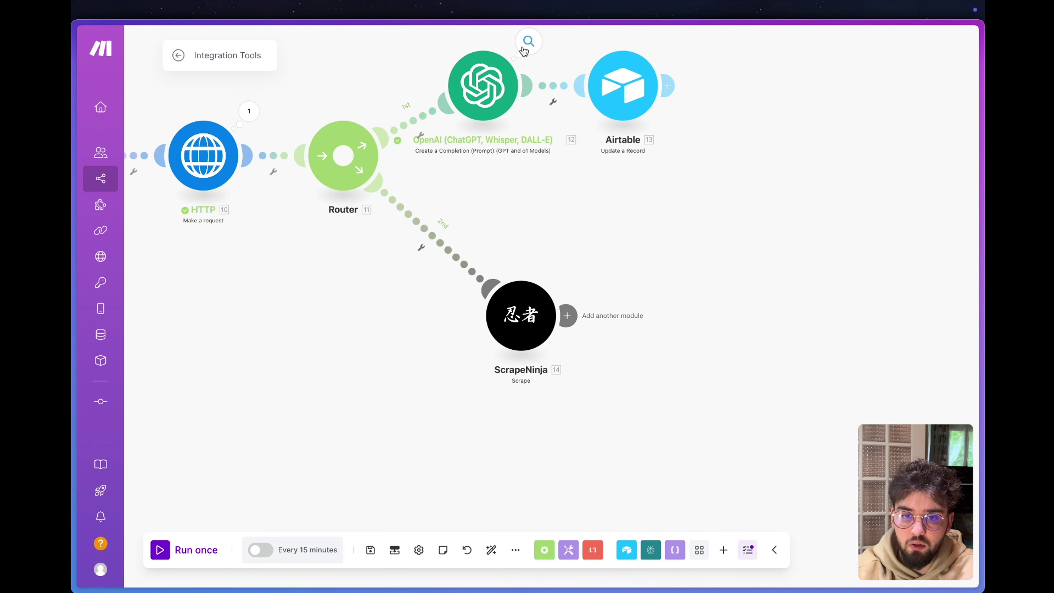
left_click(529, 41)
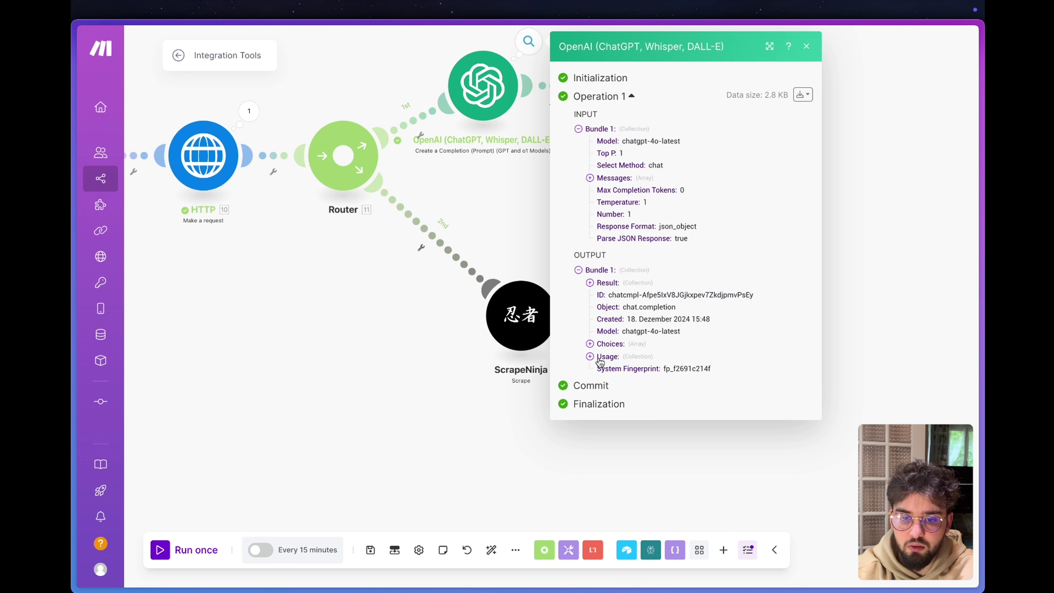
left_click(590, 283)
scroll(685, 428, "down", 2)
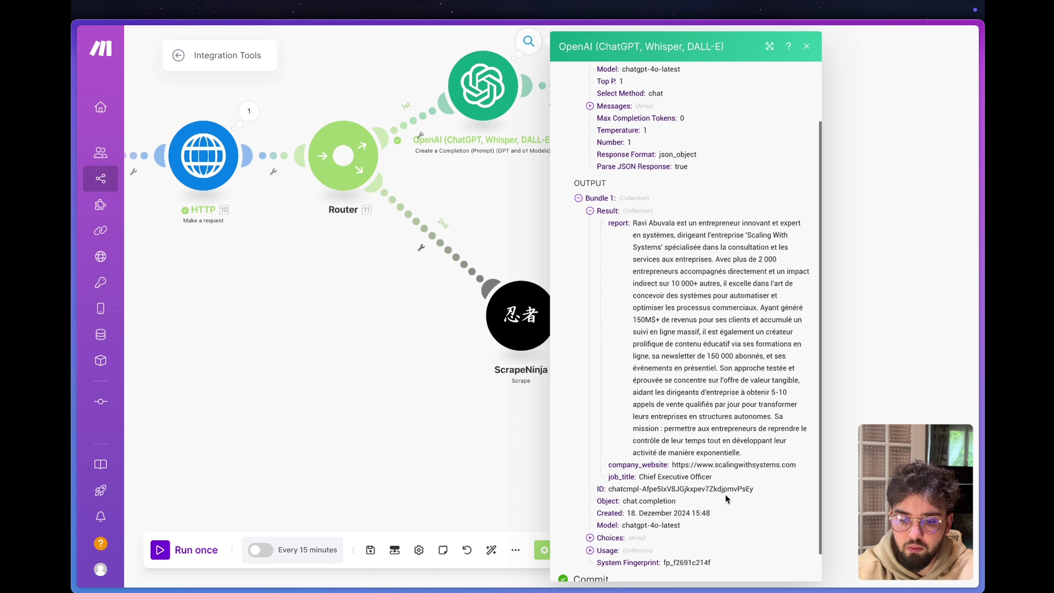
left_click_drag(673, 467, 798, 471)
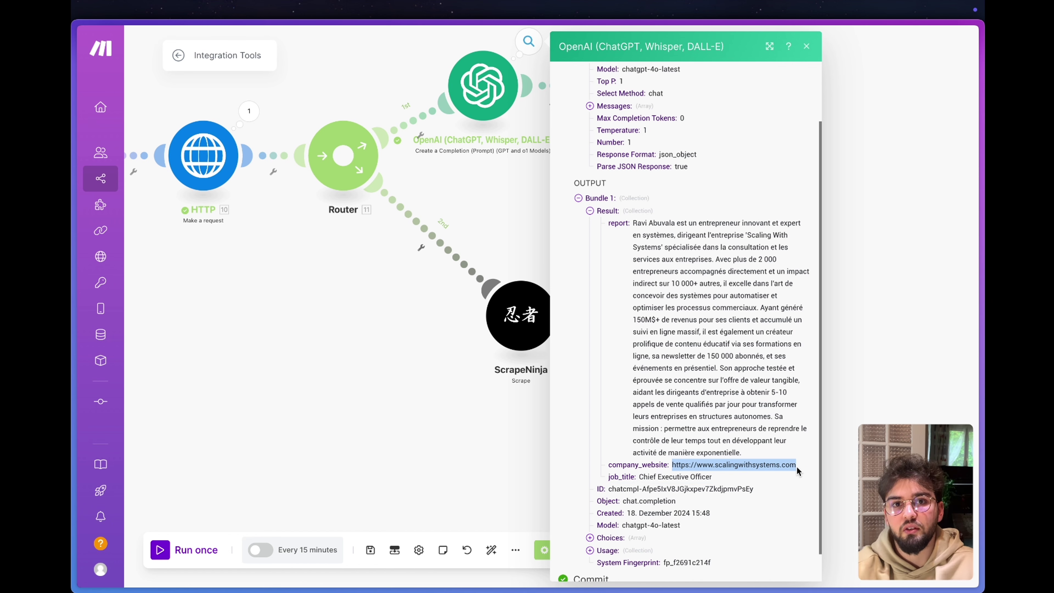
left_click(433, 401)
left_click_drag(433, 400, 816, 467)
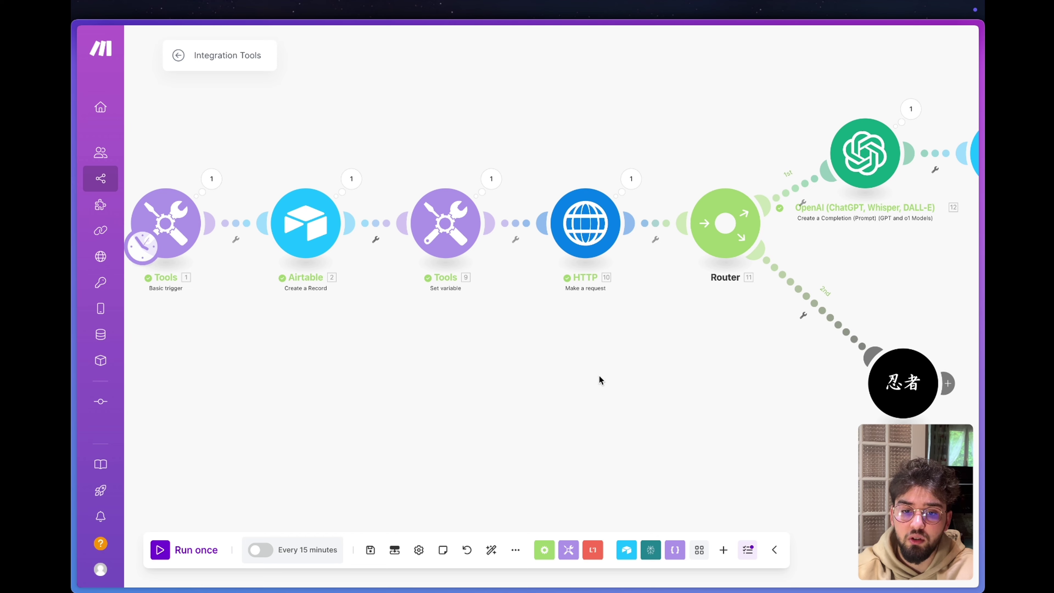
scroll(639, 327, "down", 3)
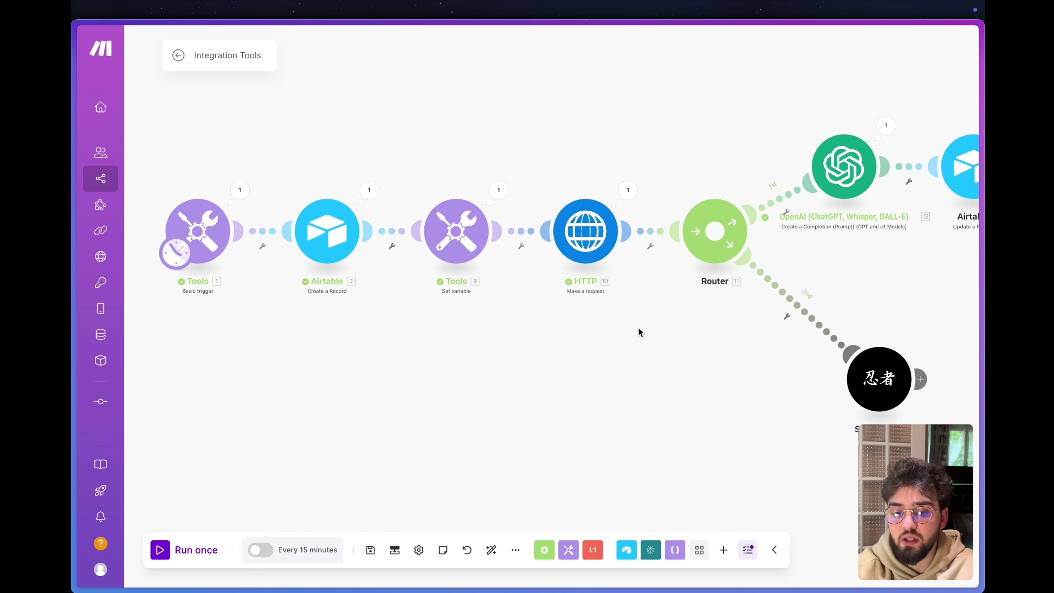
left_click_drag(639, 327, 447, 304)
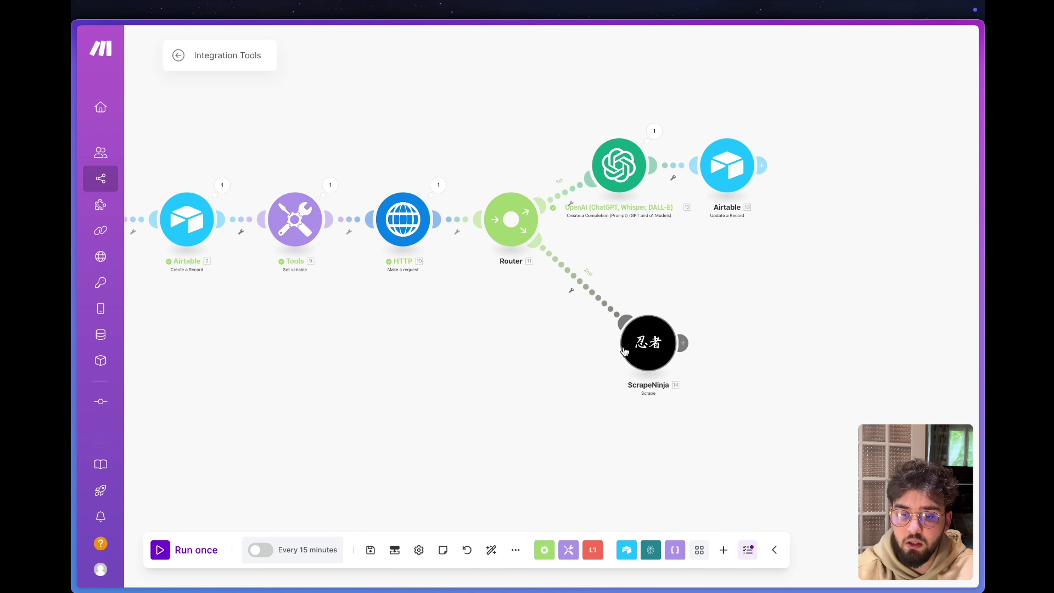
Run only the ScrapeNinja module with the pasted company website URL as test input.
right_click(643, 354)
left_click(679, 382)
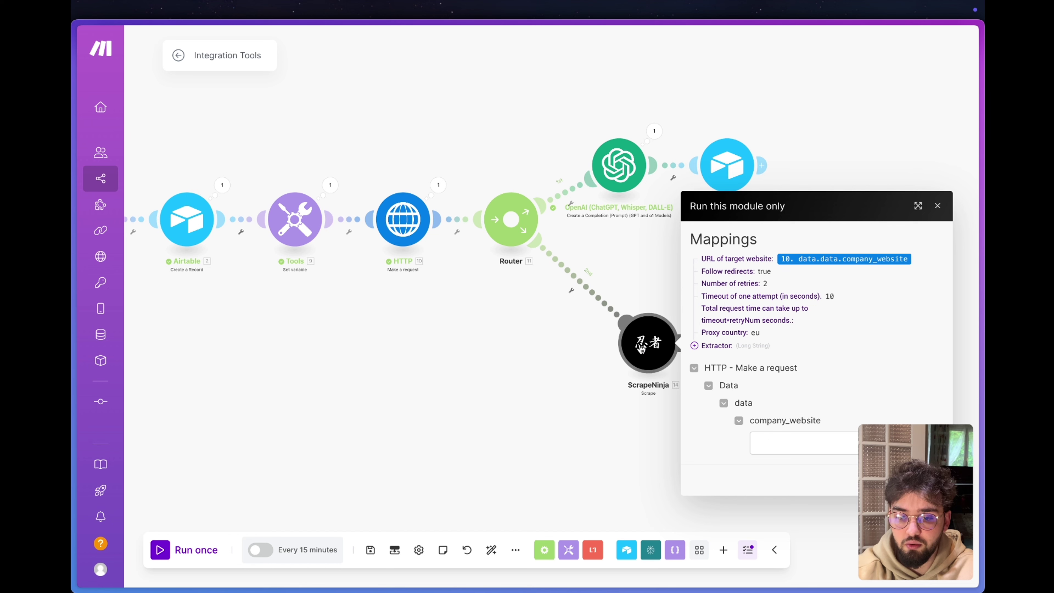
left_click(786, 440)
key("super+v")
left_click(807, 477)
left_click(773, 441)
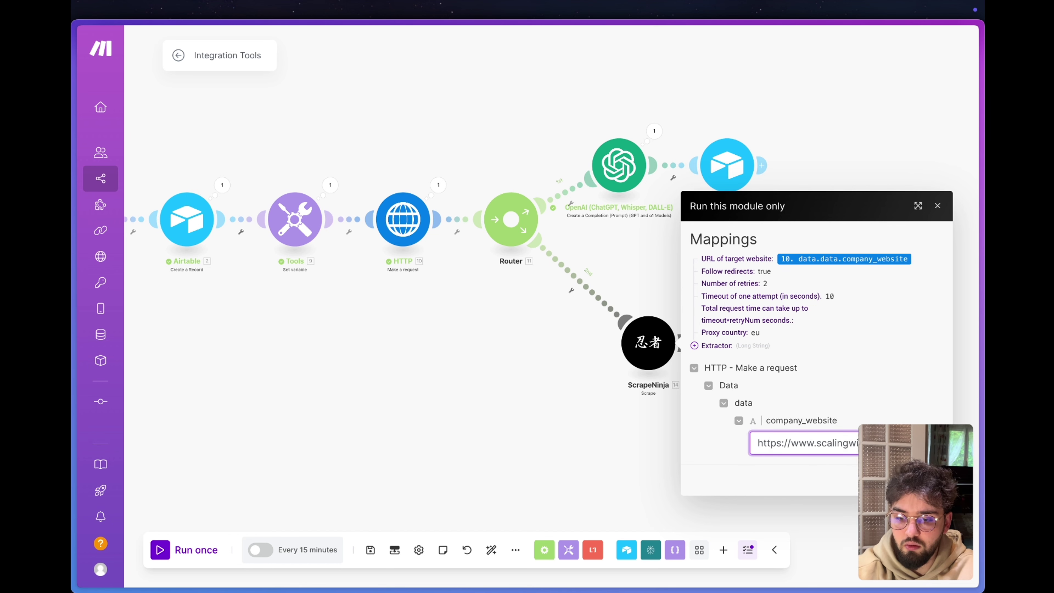
key("Return")
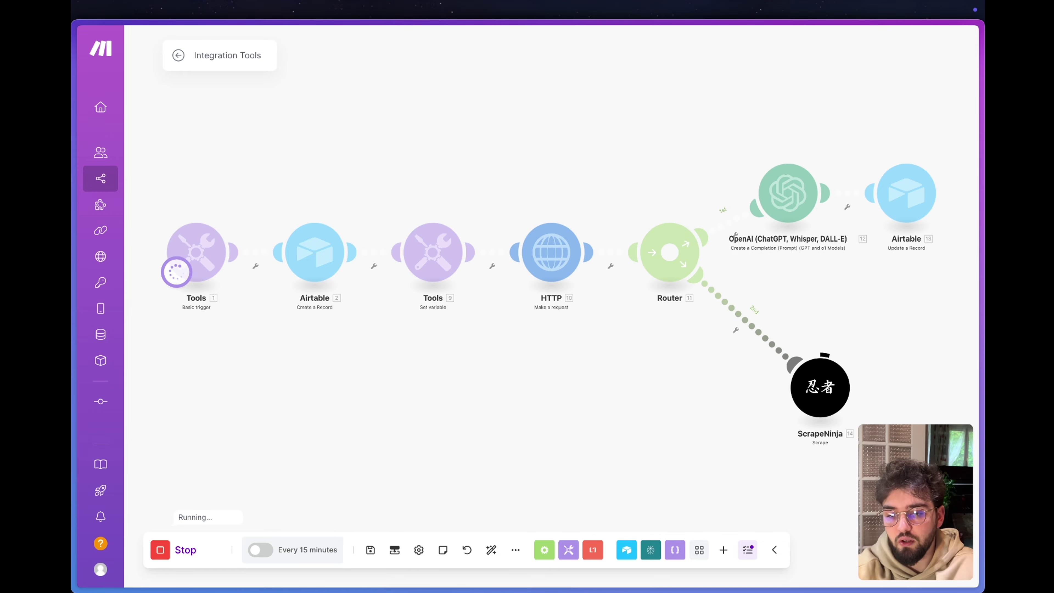
Expand the extractor result's plainText and read through the scraped page text.
left_click(609, 445)
left_click(622, 450)
left_click(641, 460)
scroll(685, 362, "down", 20)
scroll(687, 367, "down", 10)
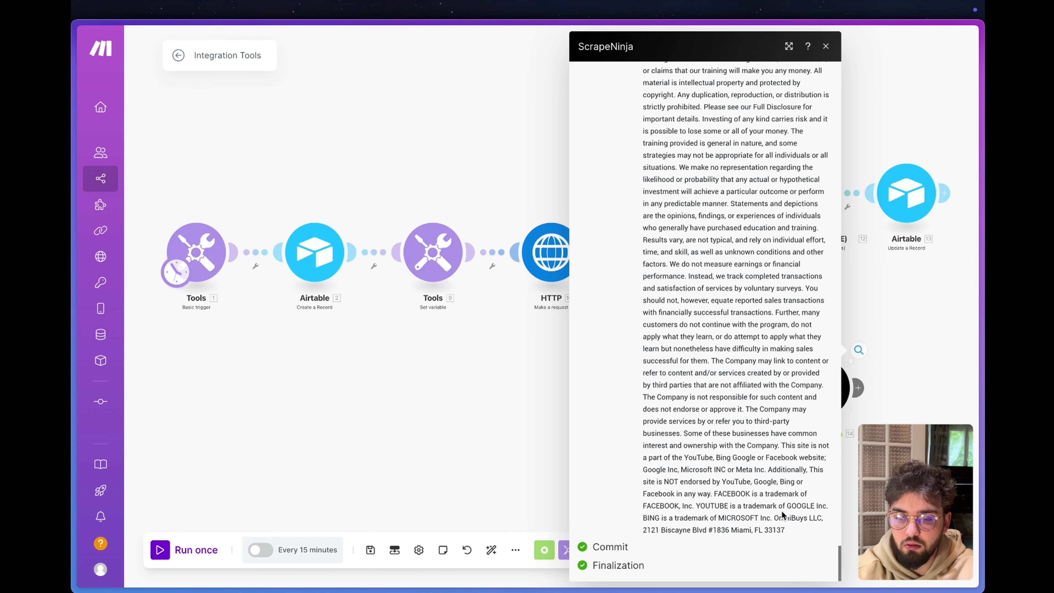
left_click_drag(789, 532, 658, 519)
left_click(659, 520)
scroll(660, 521, "up", 15)
scroll(660, 522, "up", 5)
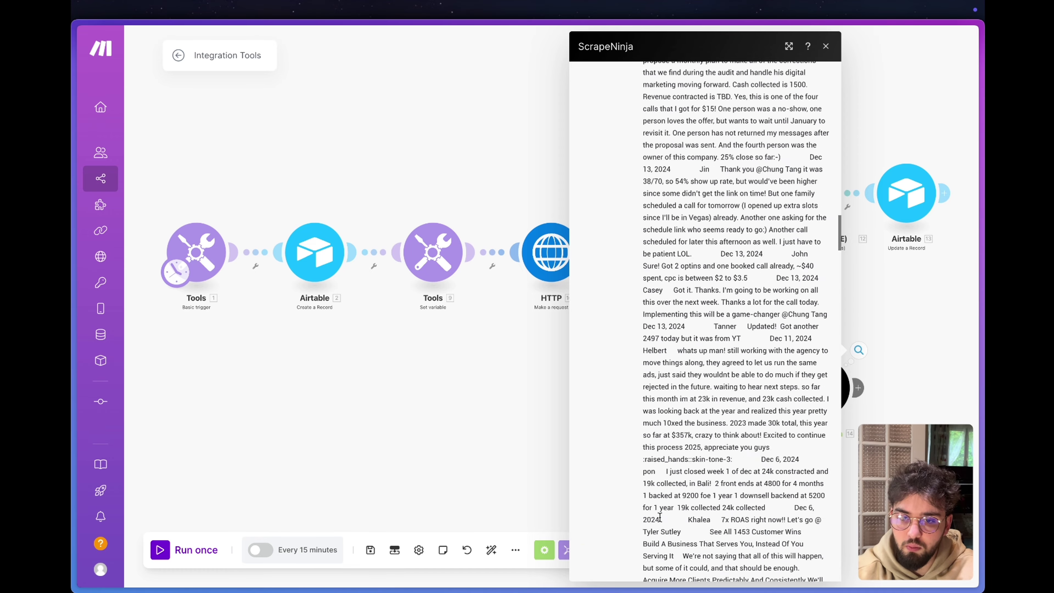
Close the run output and reposition the ScrapeNinja module up and left on the canvas.
left_click(826, 46)
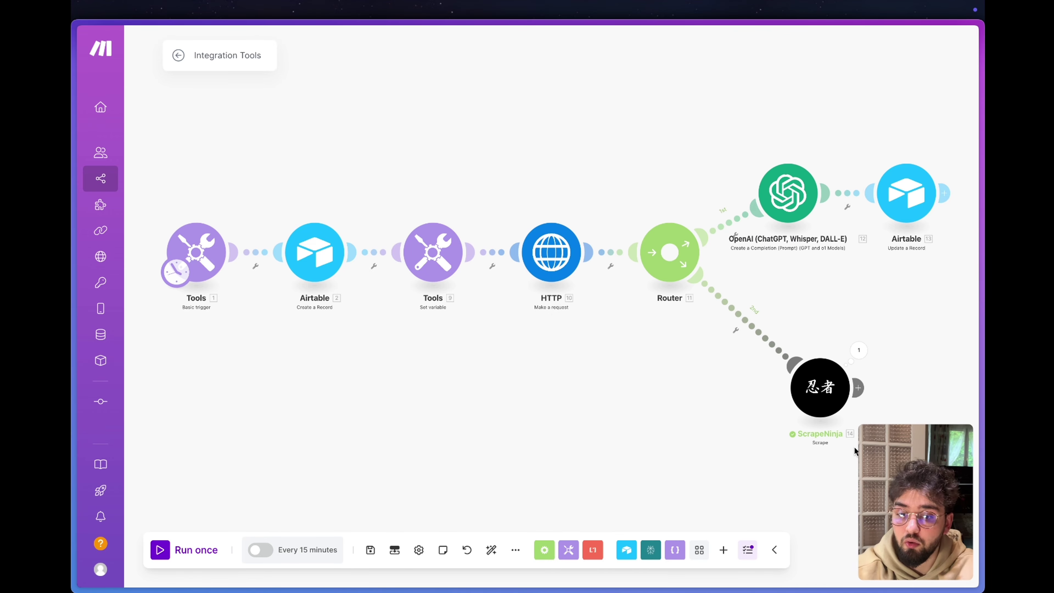
left_click_drag(688, 369, 590, 341)
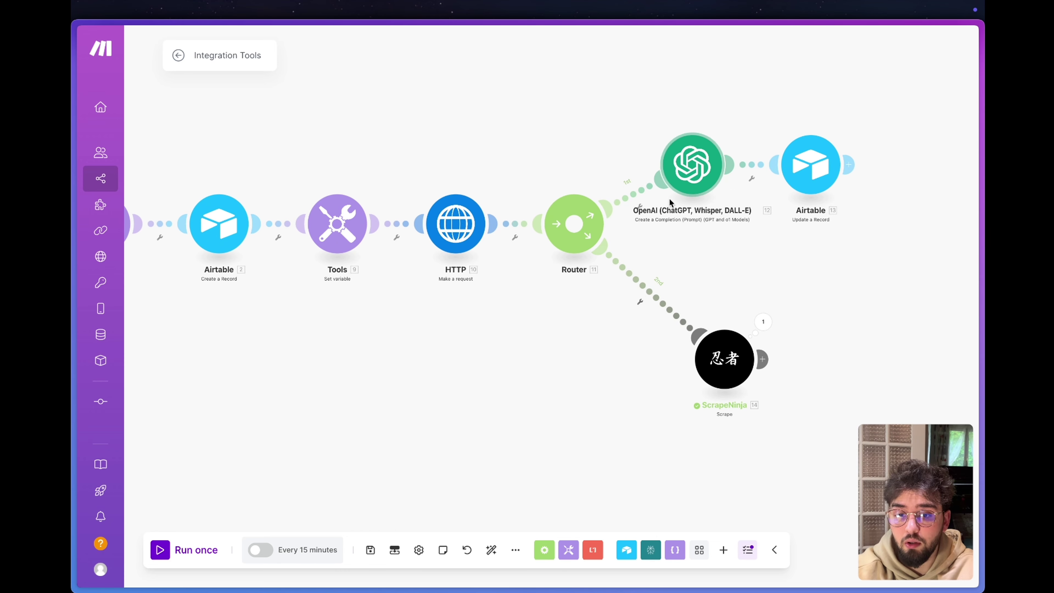
left_click_drag(735, 348, 703, 317)
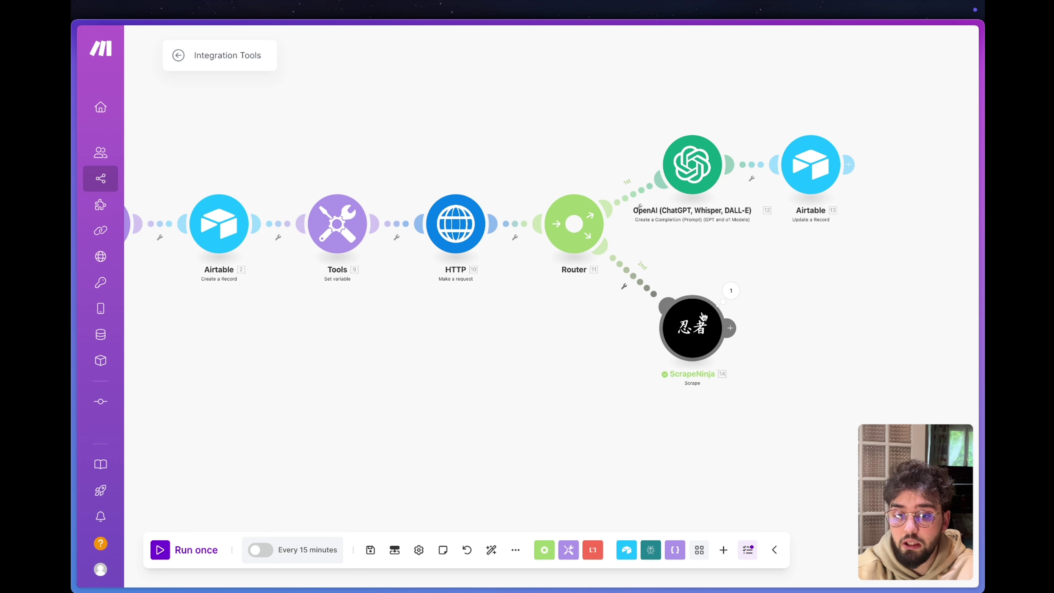
Add an OpenAI completion module named Résumé site after ScrapeNinja.
left_click(732, 328)
left_click(589, 356)
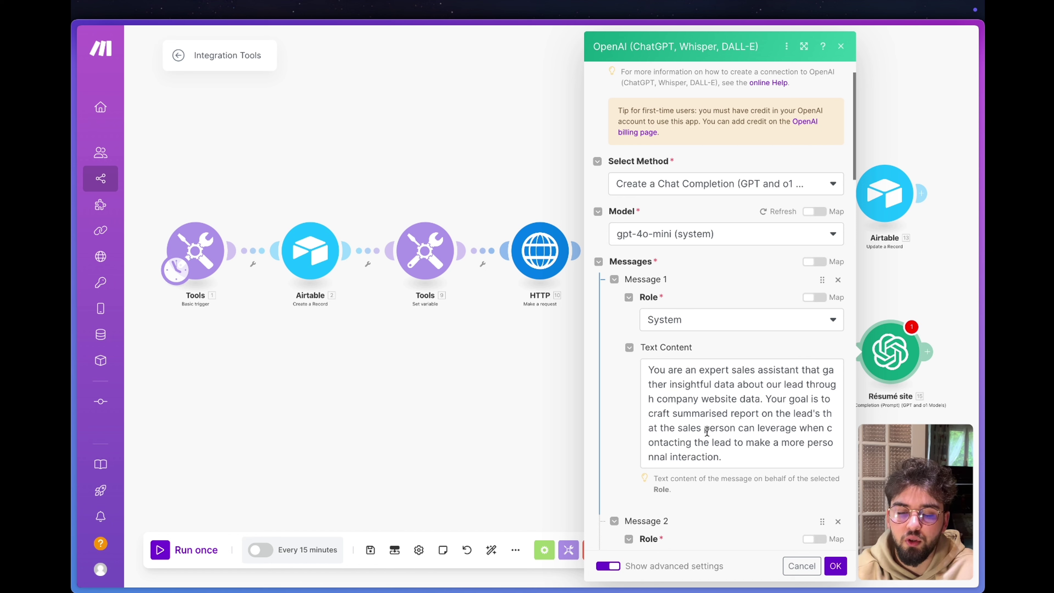
scroll(637, 400, "down", 6)
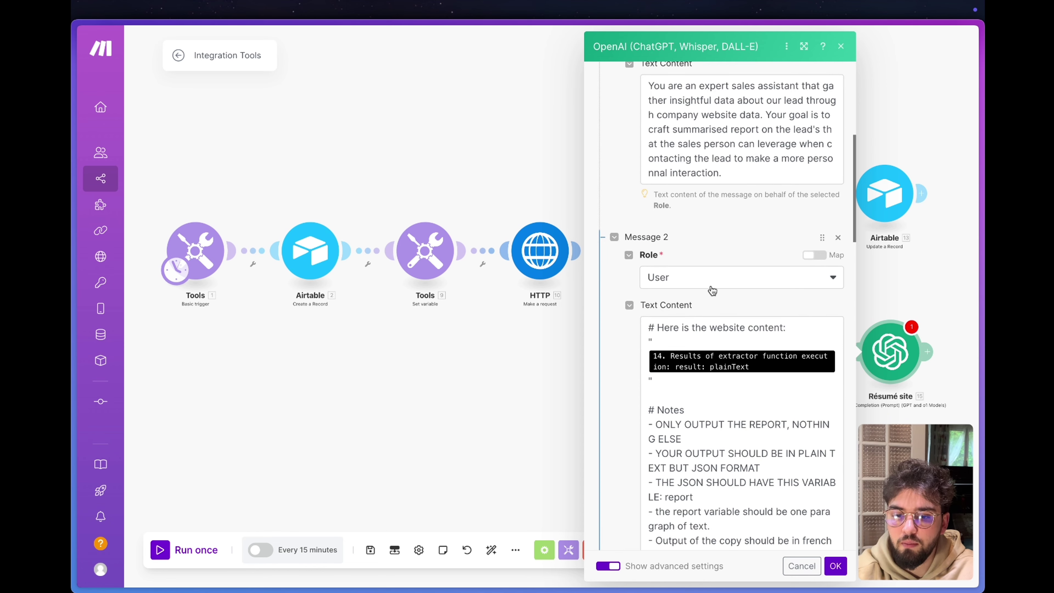
scroll(710, 228, "up", 3)
scroll(697, 208, "down", 6)
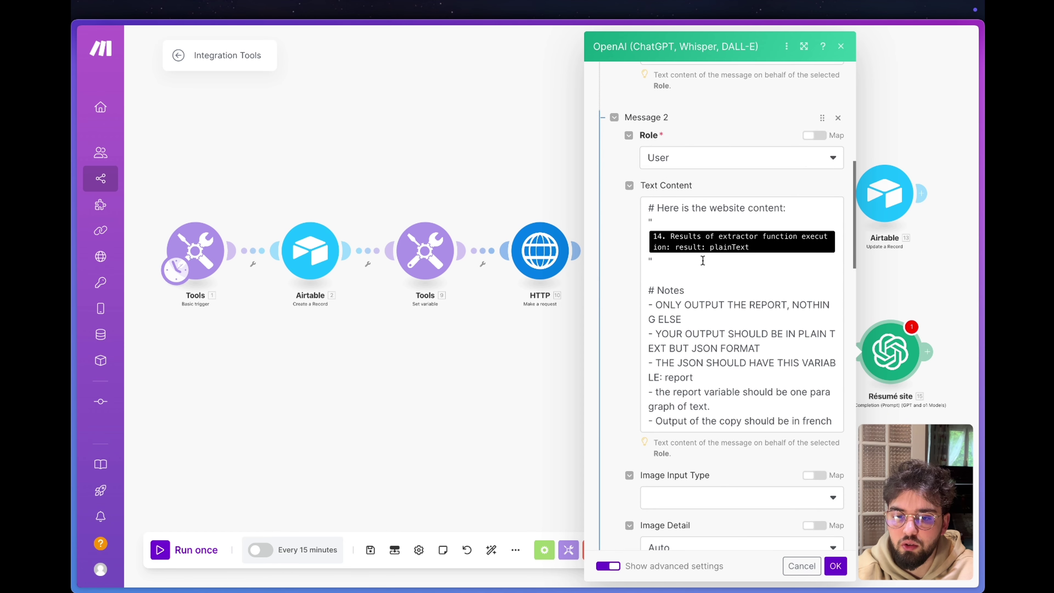
Prompt with ScrapeNinja plainText for a one-paragraph French report as a JSON Object, parsed.
left_click(703, 246)
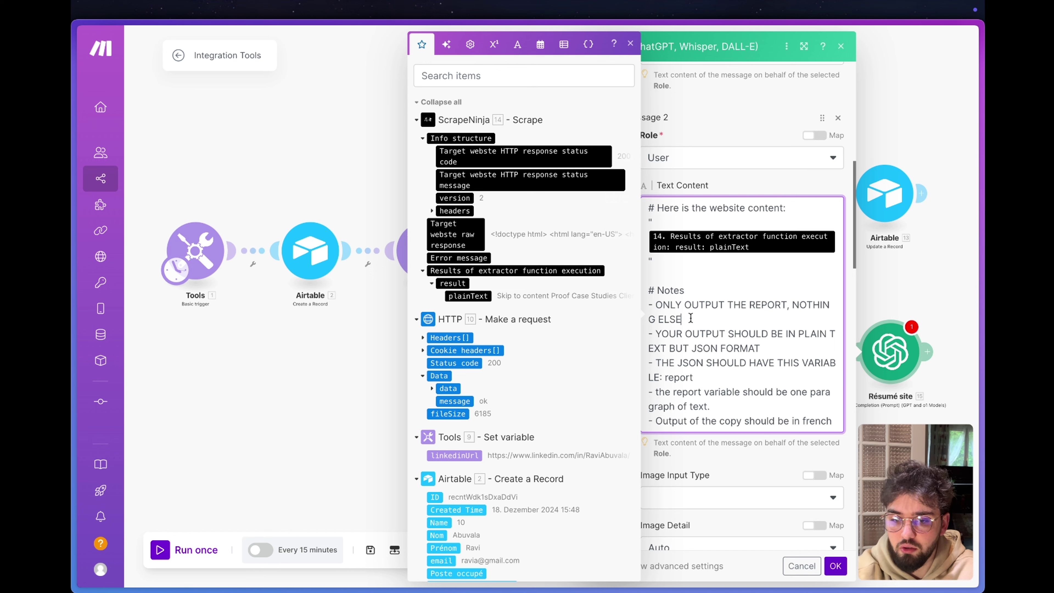
left_click_drag(691, 318, 655, 305)
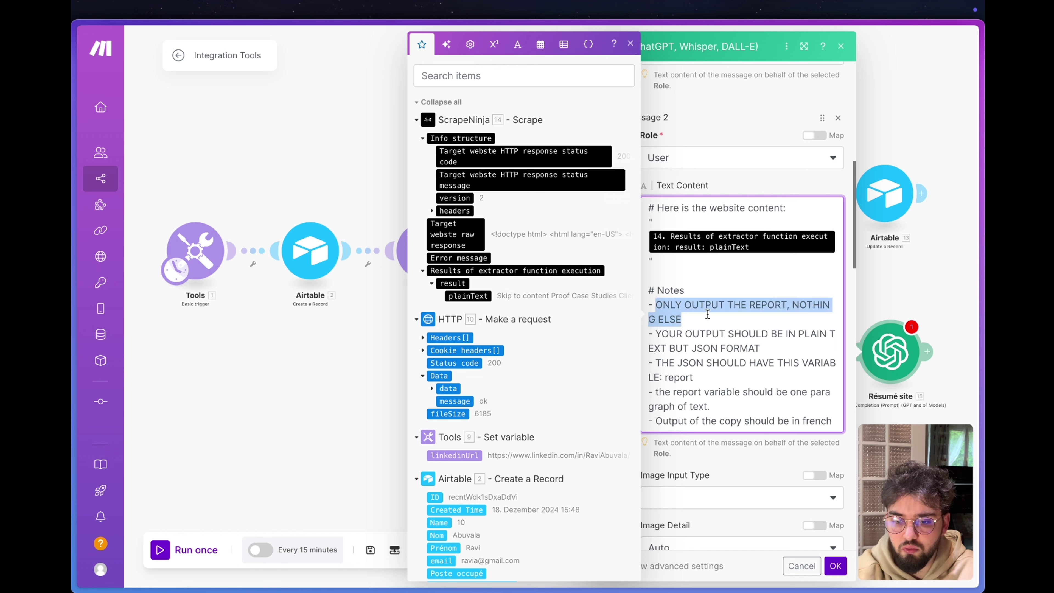
left_click_drag(761, 349, 648, 335)
left_click(712, 380)
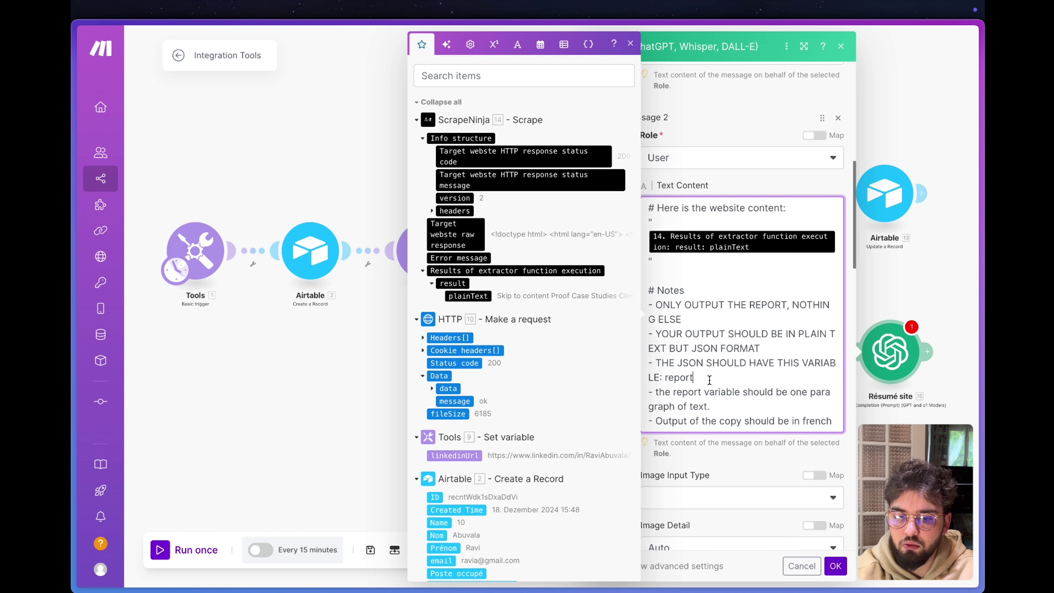
left_click_drag(710, 381, 669, 379)
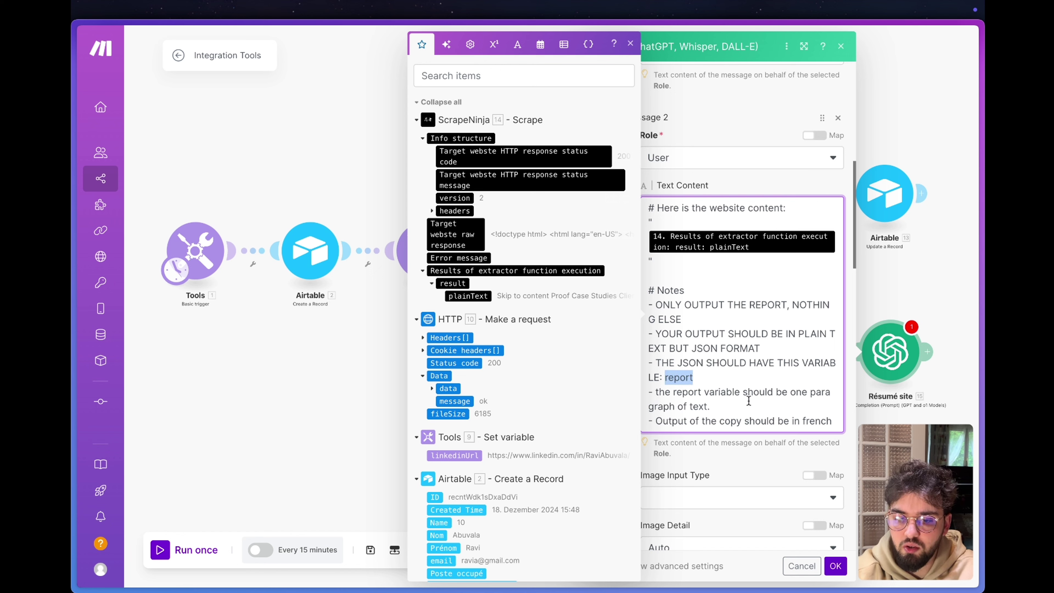
left_click_drag(710, 407, 649, 390)
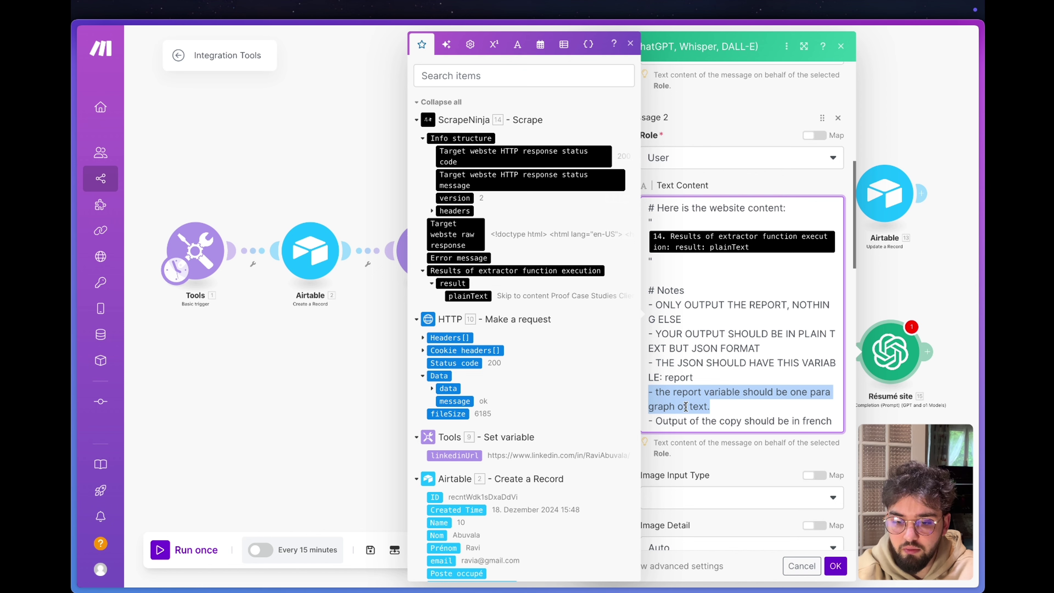
scroll(814, 419, "down", 1)
left_click_drag(831, 401, 649, 396)
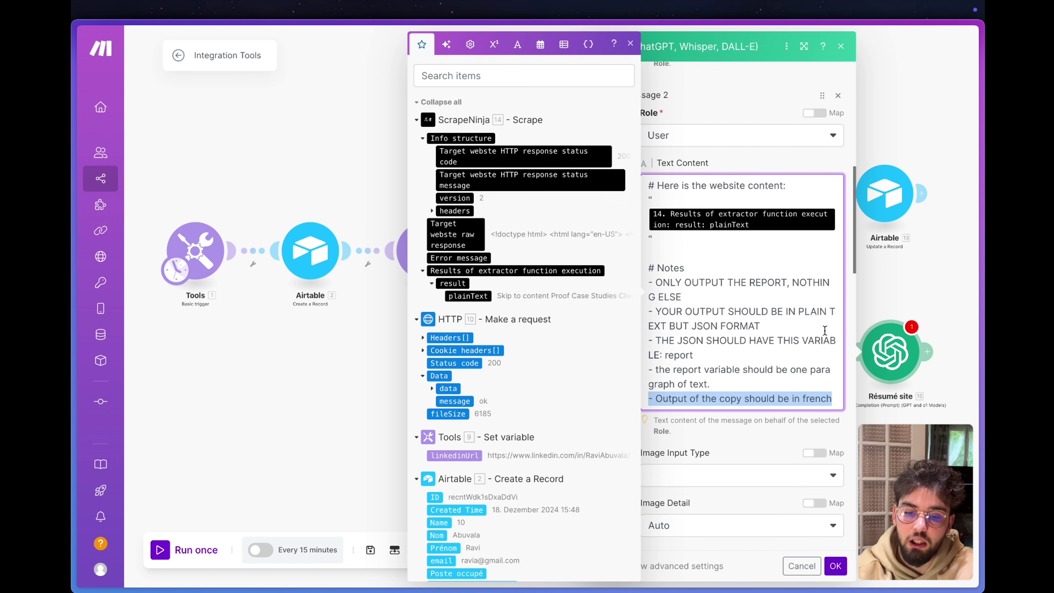
scroll(705, 353, "down", 10)
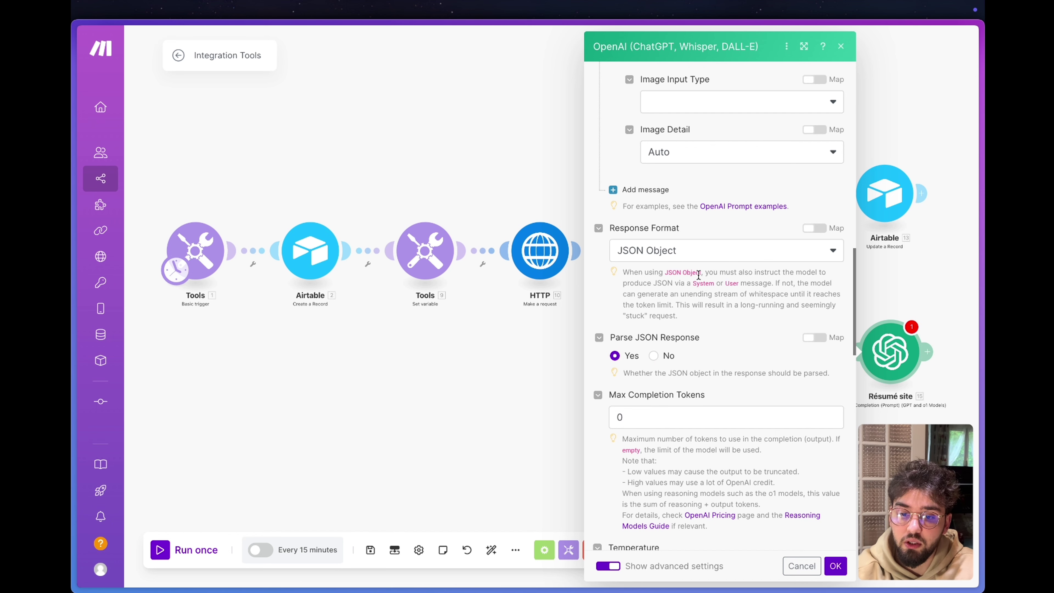
left_click(835, 567)
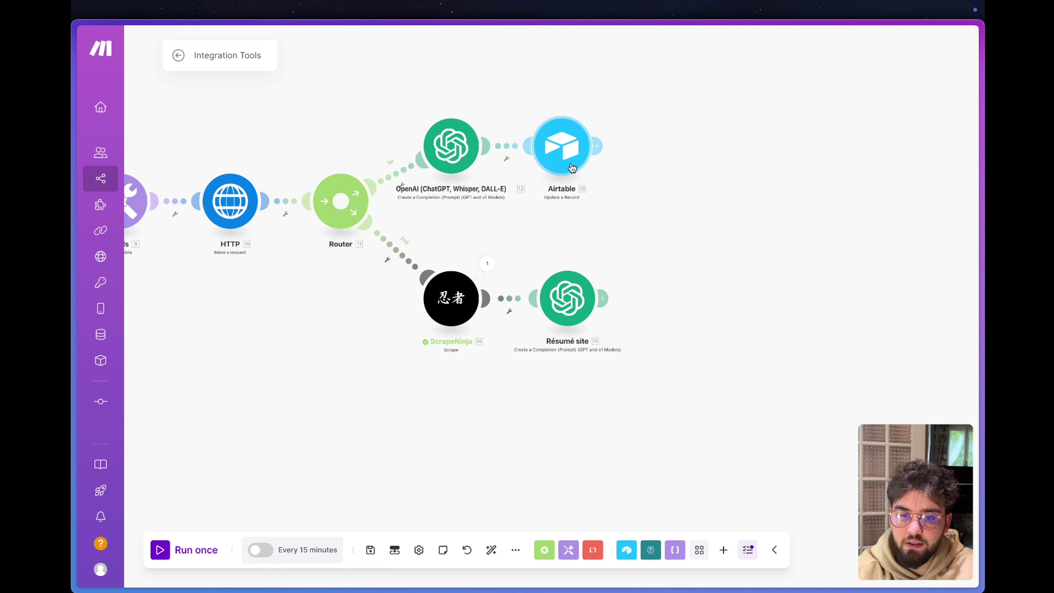
In Airtable module 13, map HTTP > Data > data > company into Nom de l'entreprise.
left_click(577, 148)
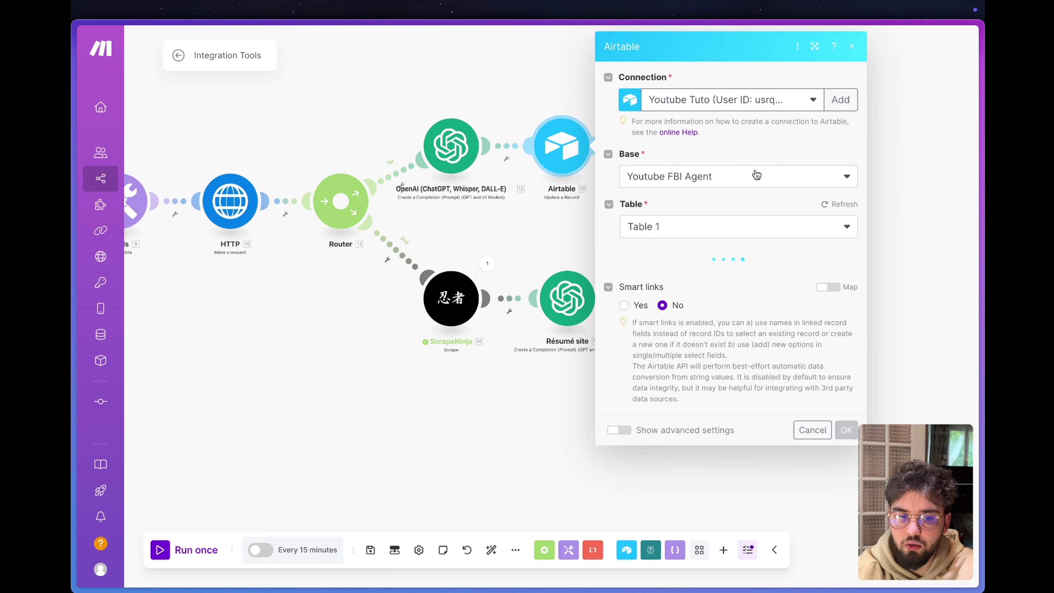
scroll(664, 407, "down", 5)
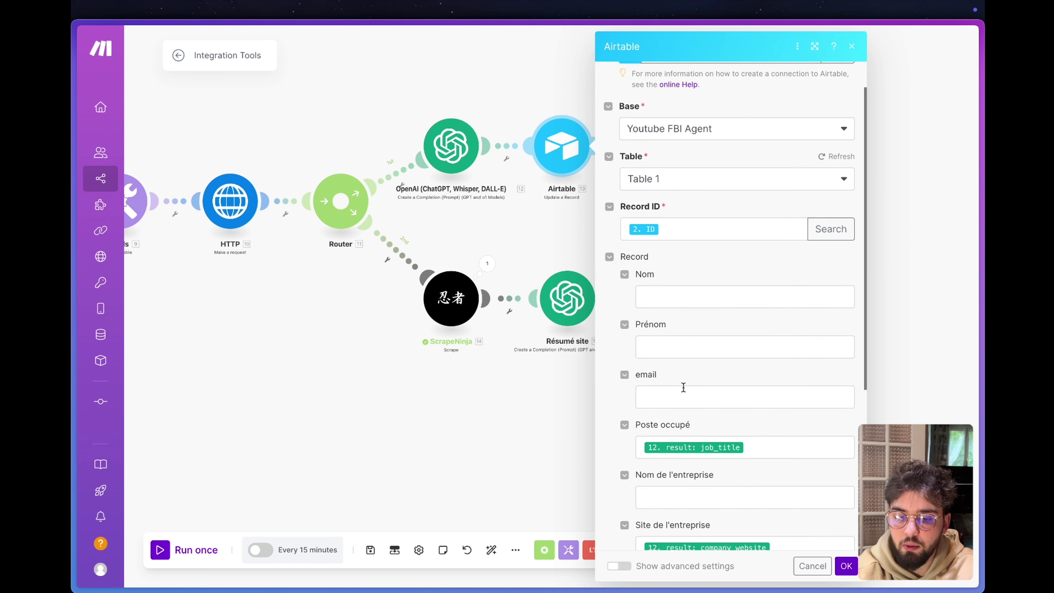
left_click(713, 325)
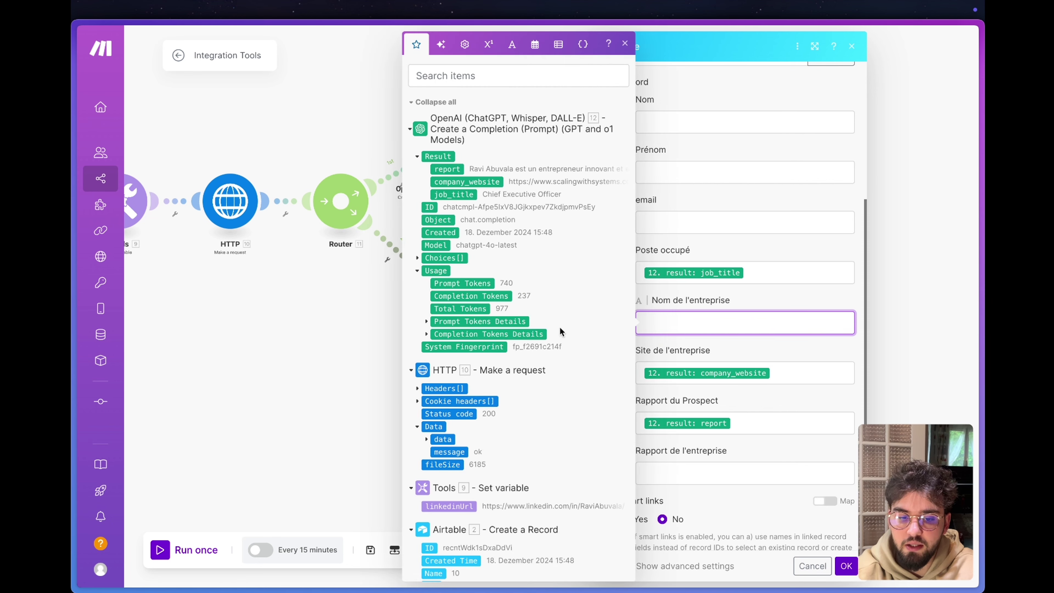
scroll(409, 343, "down", 1)
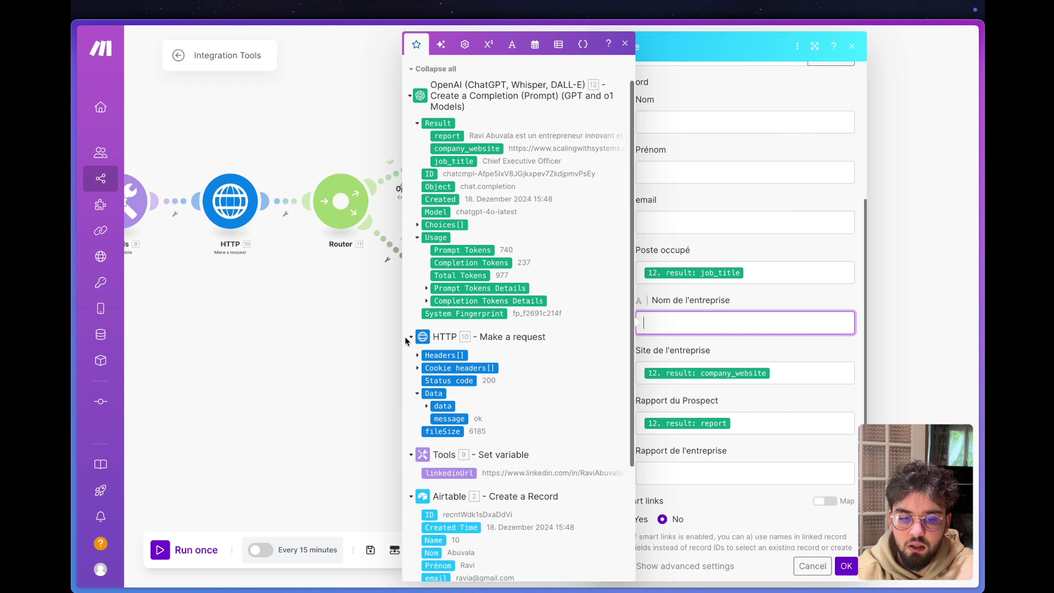
left_click(426, 406)
scroll(426, 406, "down", 3)
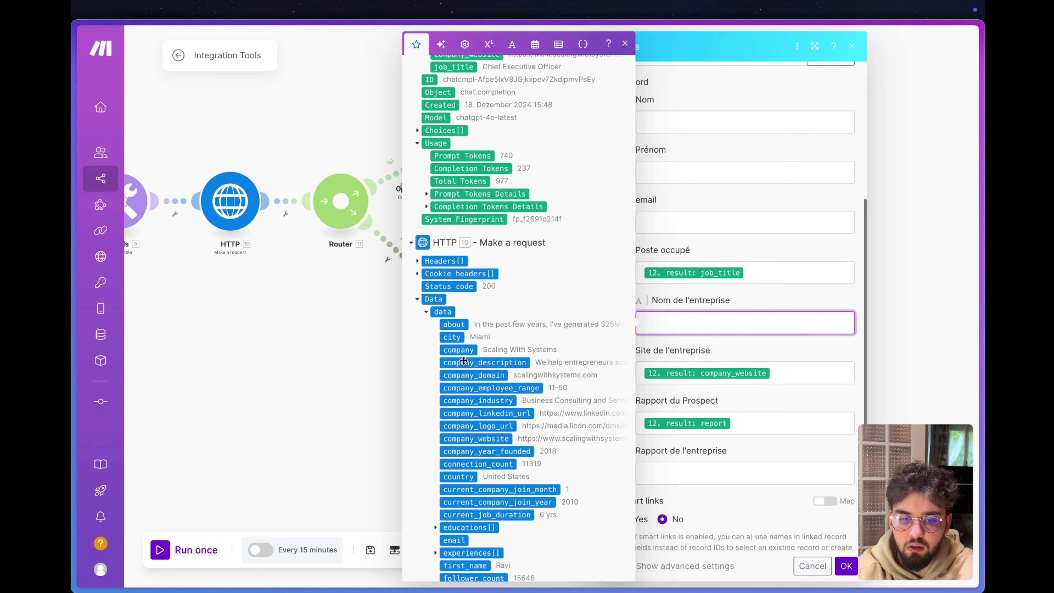
left_click(459, 350)
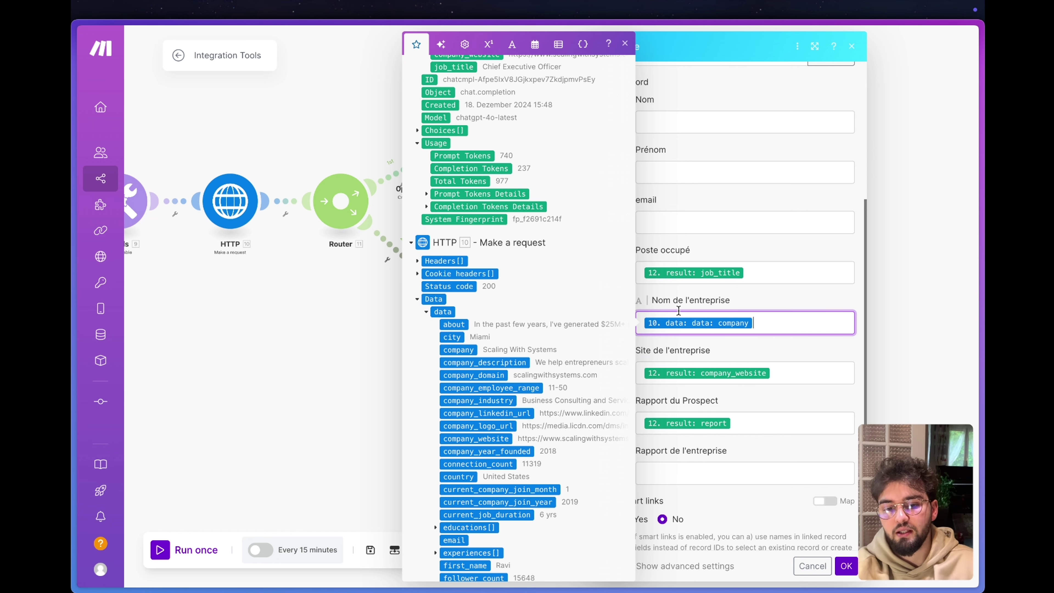
left_click(766, 300)
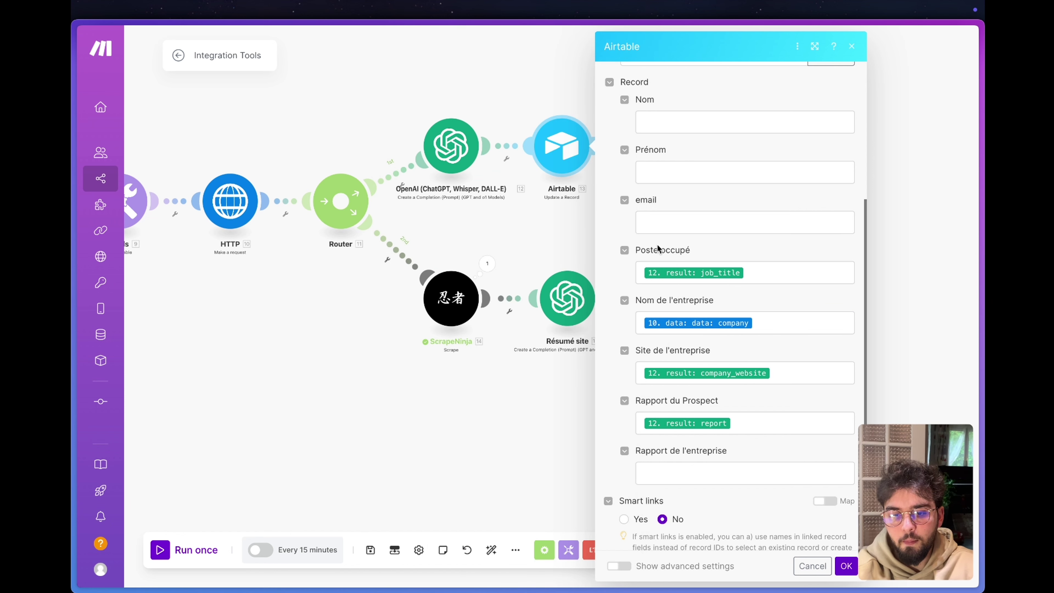
left_click(846, 567)
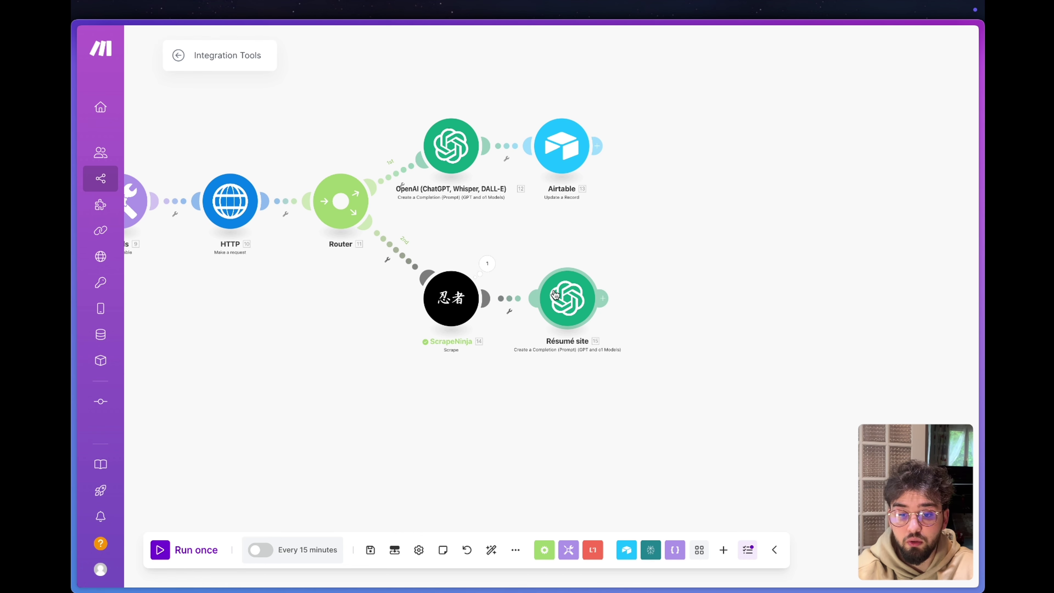
Inspect ScrapeNinja's last-run plainText result, then bring up the Résumé site step's options.
left_click(487, 263)
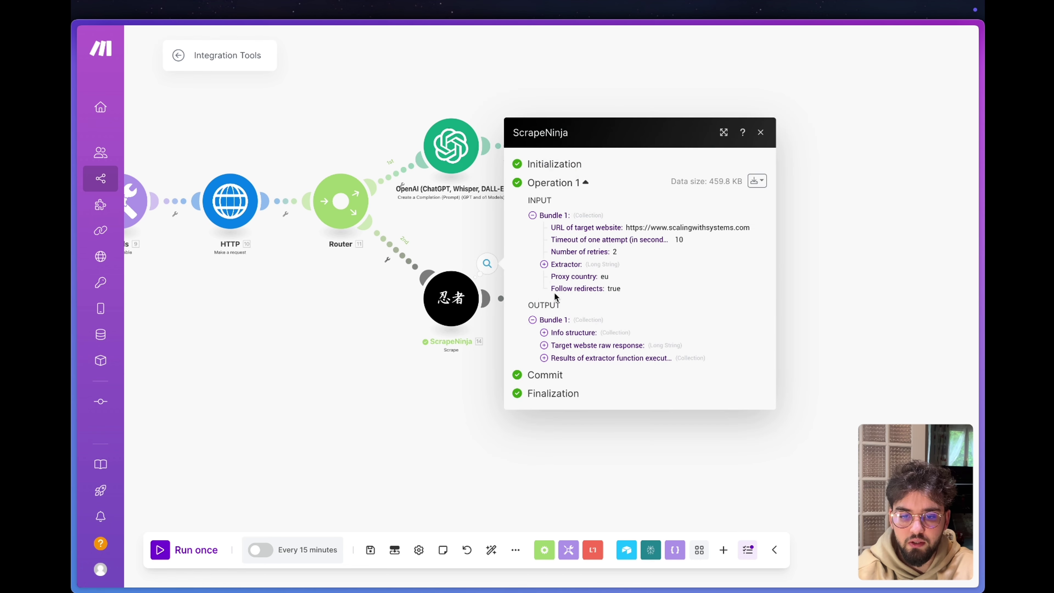
left_click(757, 180)
left_click(611, 358)
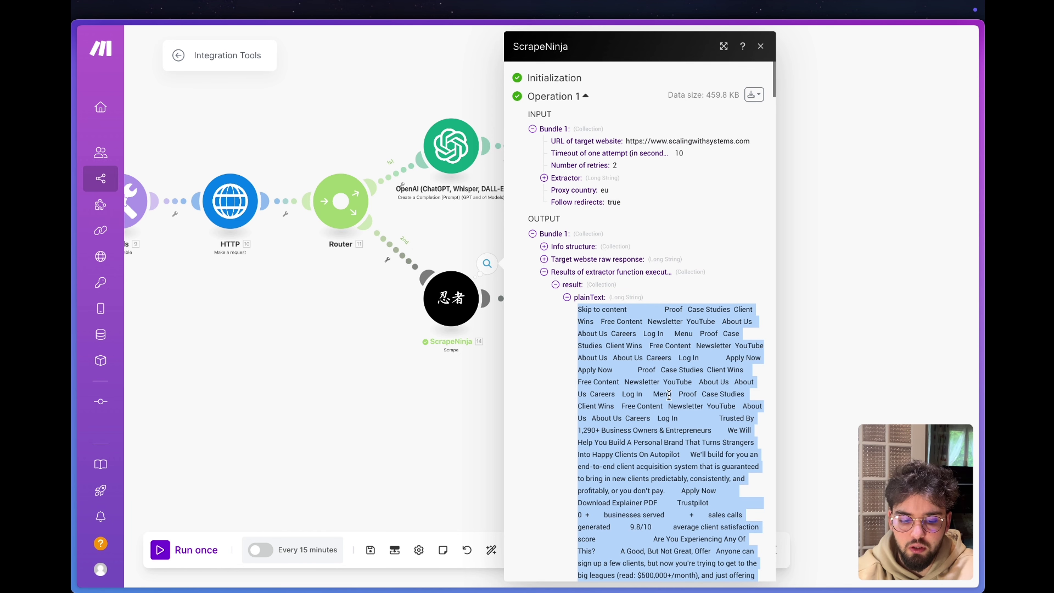
key("Escape")
right_click(572, 307)
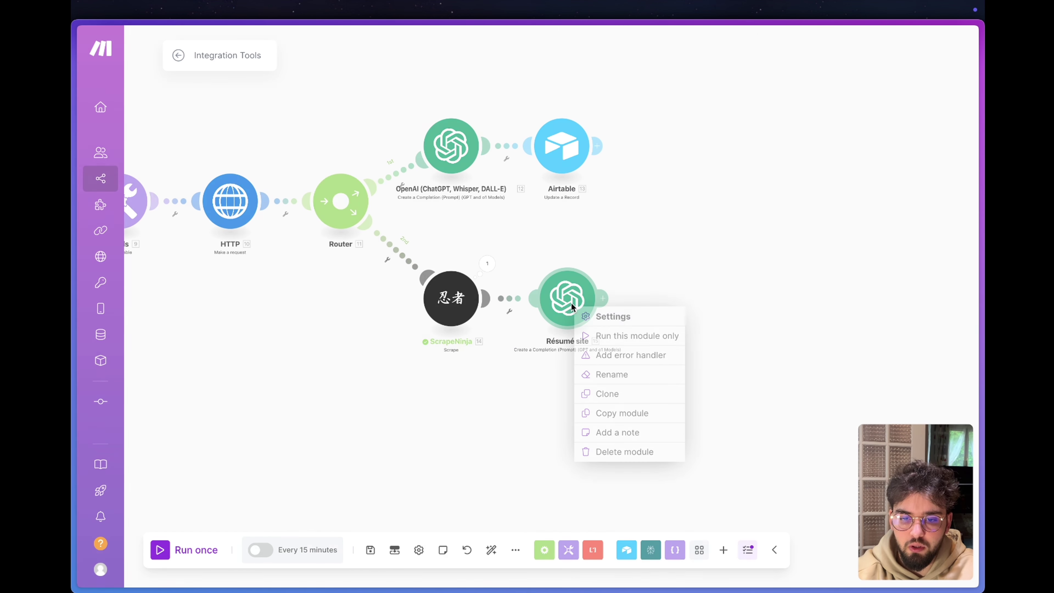
Run only Résumé site and read its returned one-paragraph French company report.
left_click(600, 337)
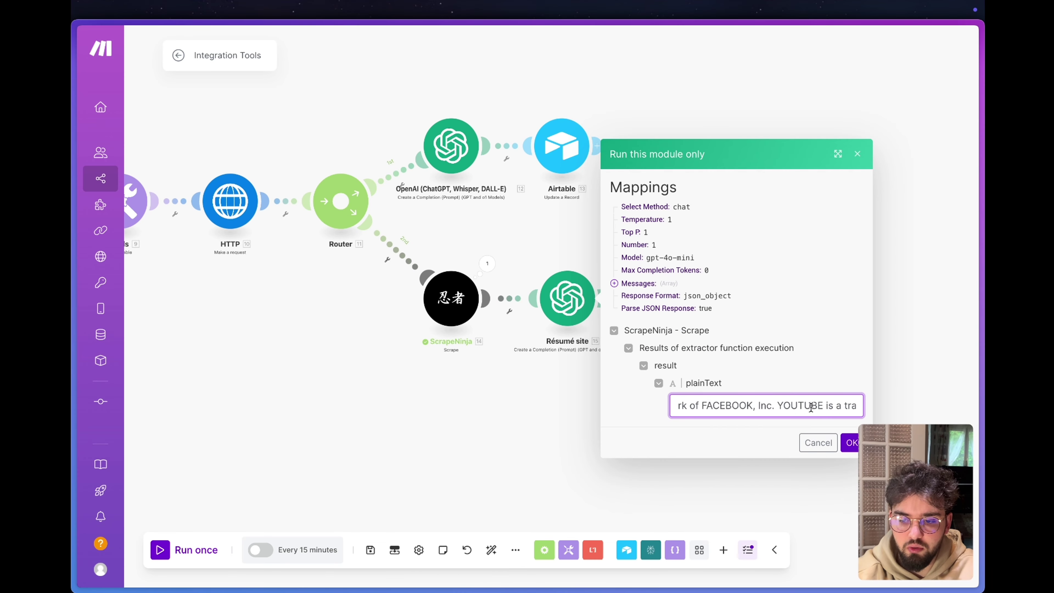
left_click(851, 442)
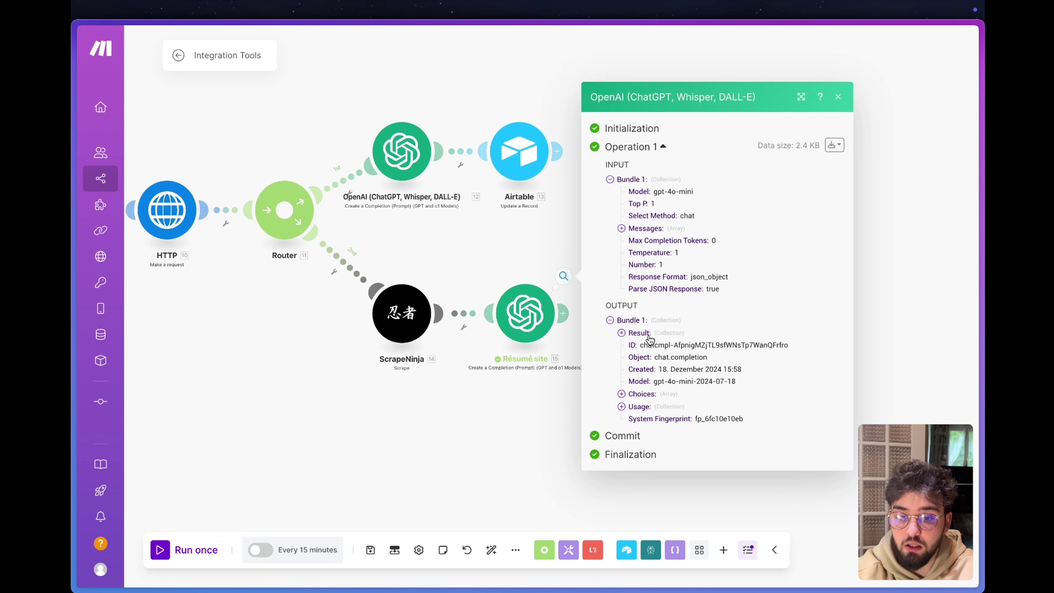
left_click(642, 333)
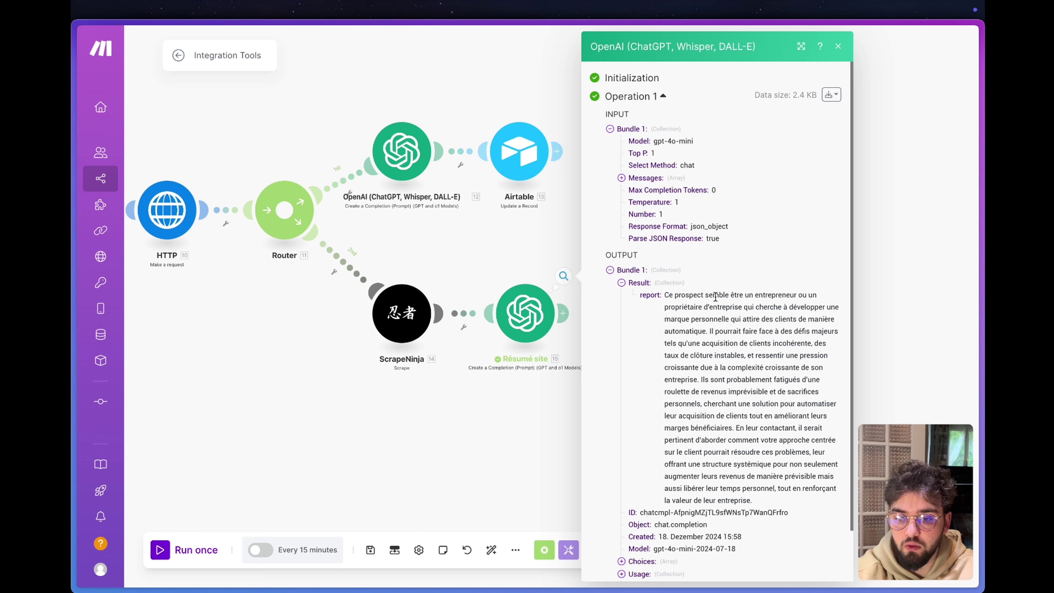
left_click_drag(665, 296, 736, 472)
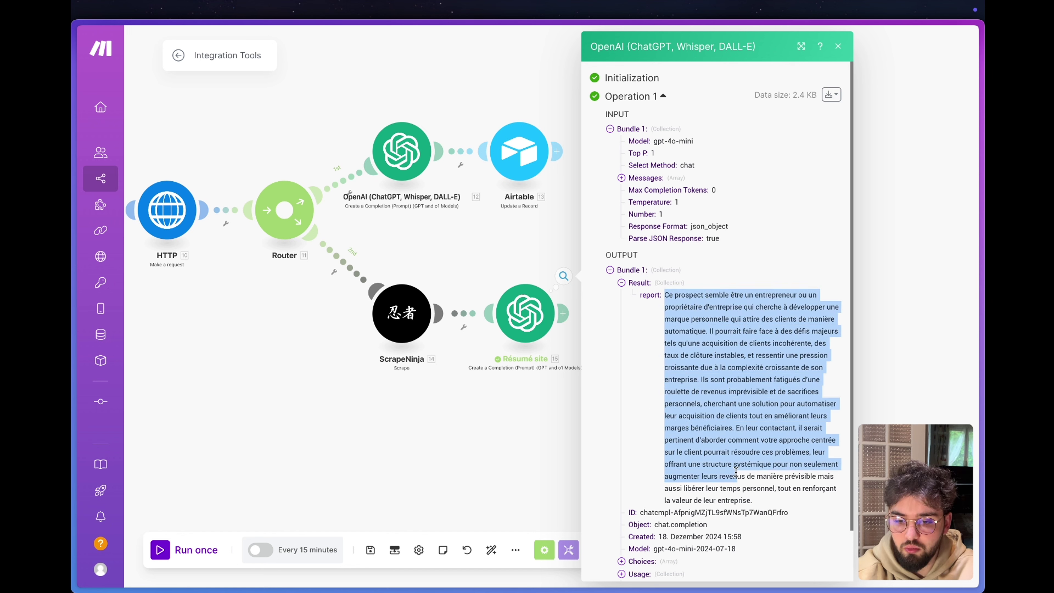
left_click(764, 486)
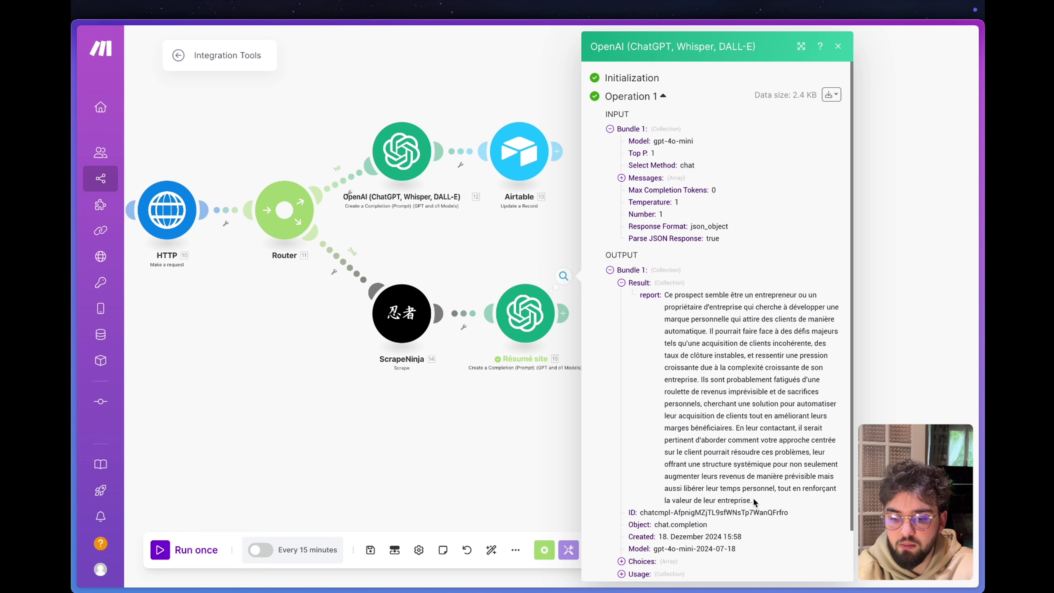
mouse_move(754, 501)
left_mouse_down()
mouse_move(734, 430)
mouse_move(719, 449)
mouse_move(752, 441)
mouse_move(697, 454)
mouse_move(732, 464)
mouse_move(730, 453)
mouse_move(750, 496)
left_mouse_up()
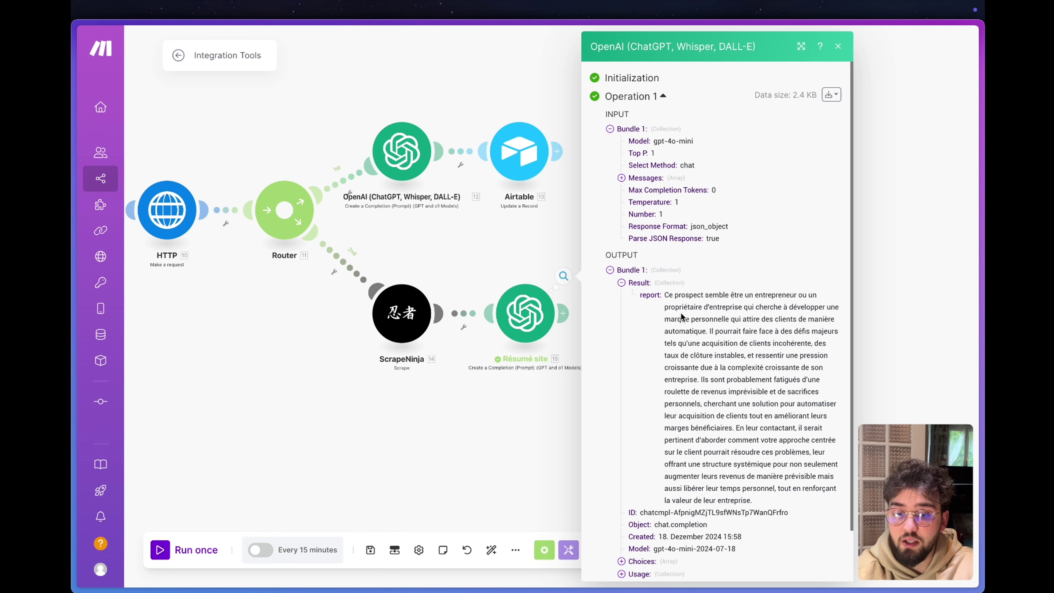
left_click(577, 232)
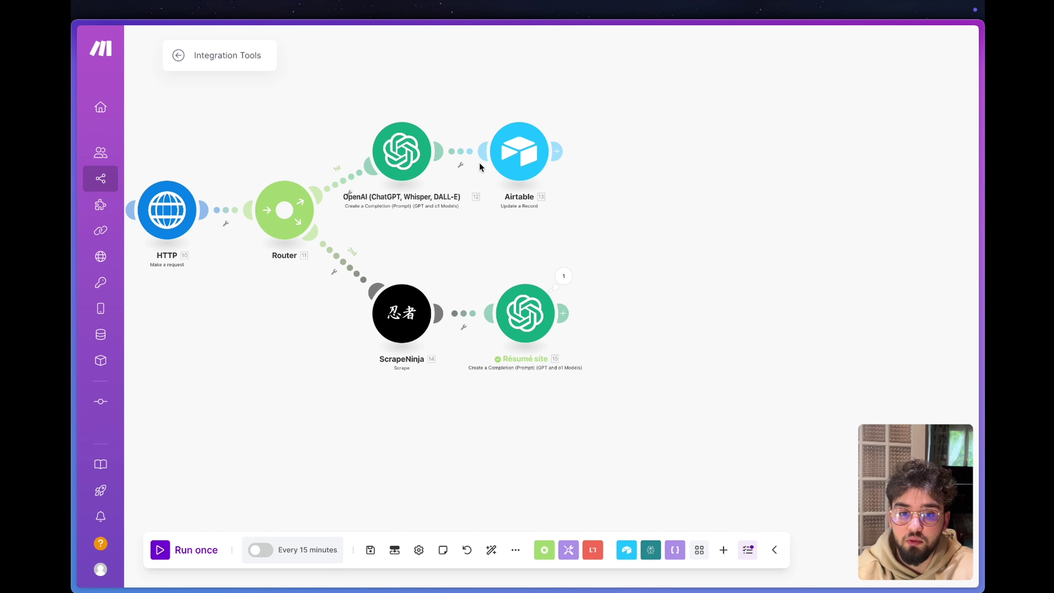
Add an Airtable Update a Record step after Résumé site on Table 1, mapping the created record's ID.
left_click(563, 313)
left_click(736, 210)
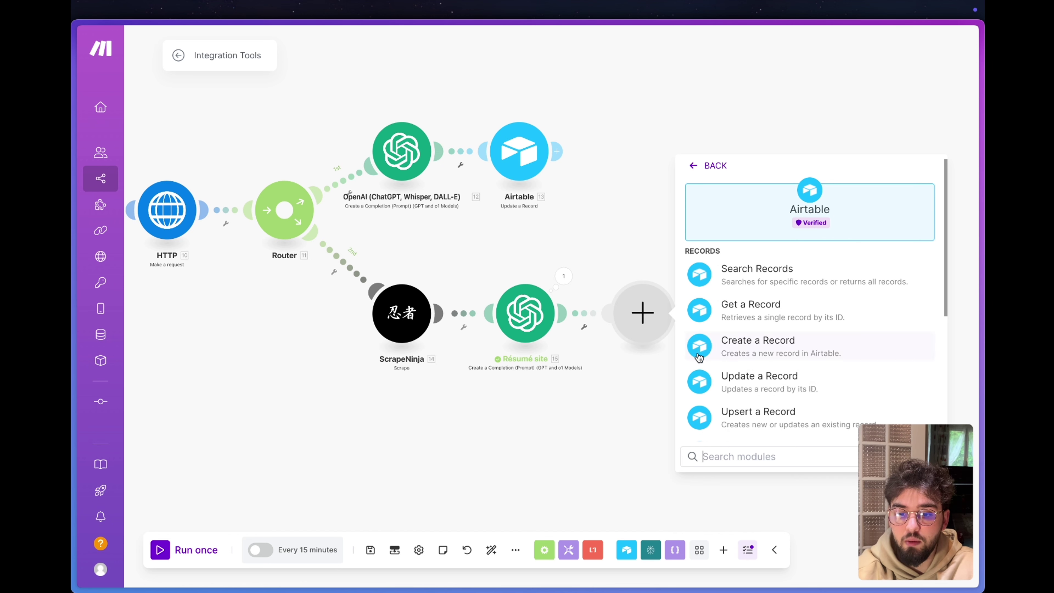
left_click(752, 385)
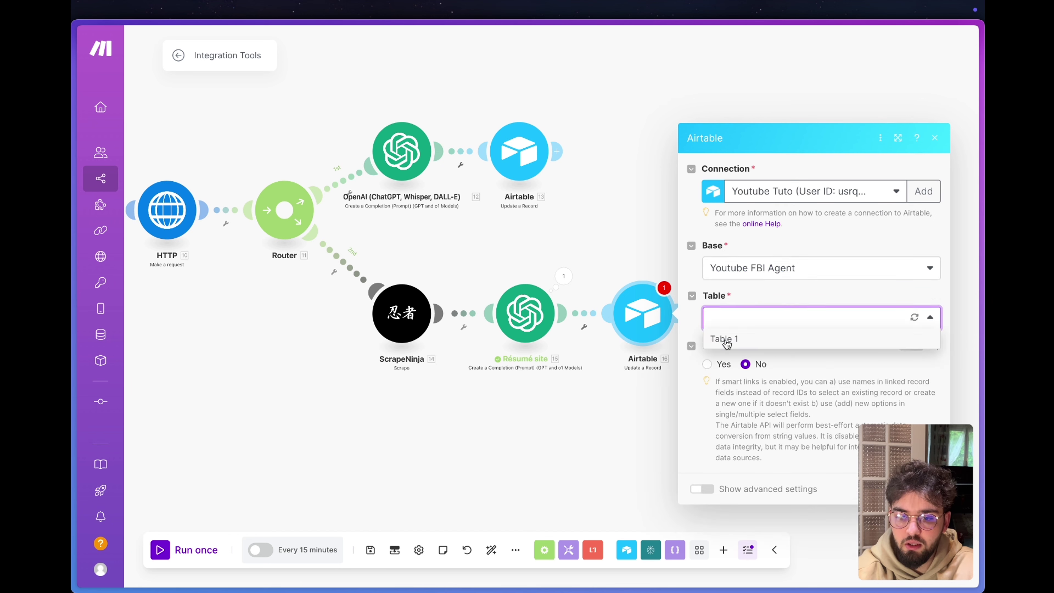
left_click(726, 339)
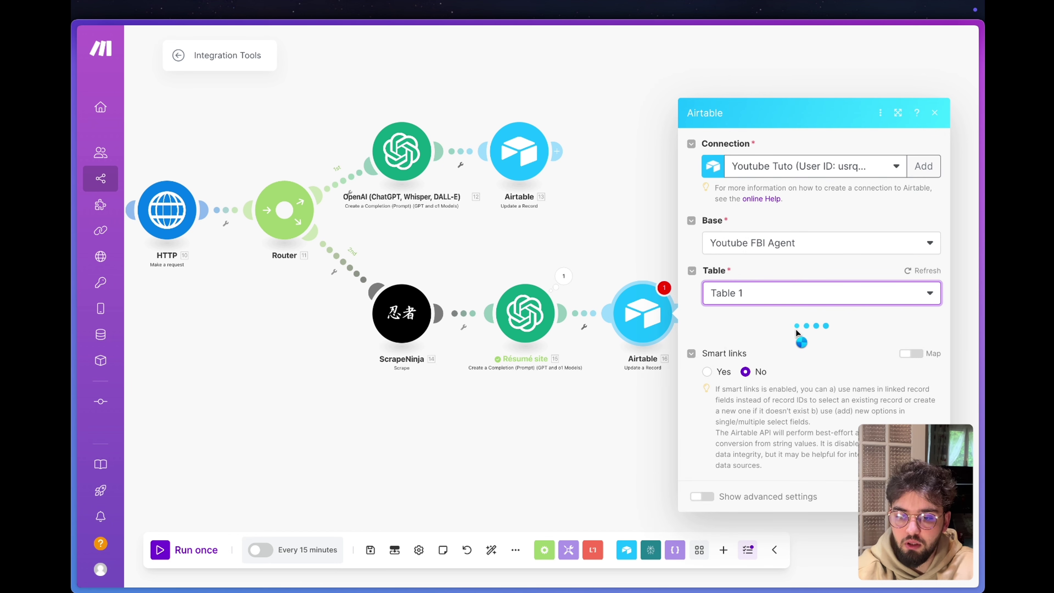
scroll(796, 330, "down", 10)
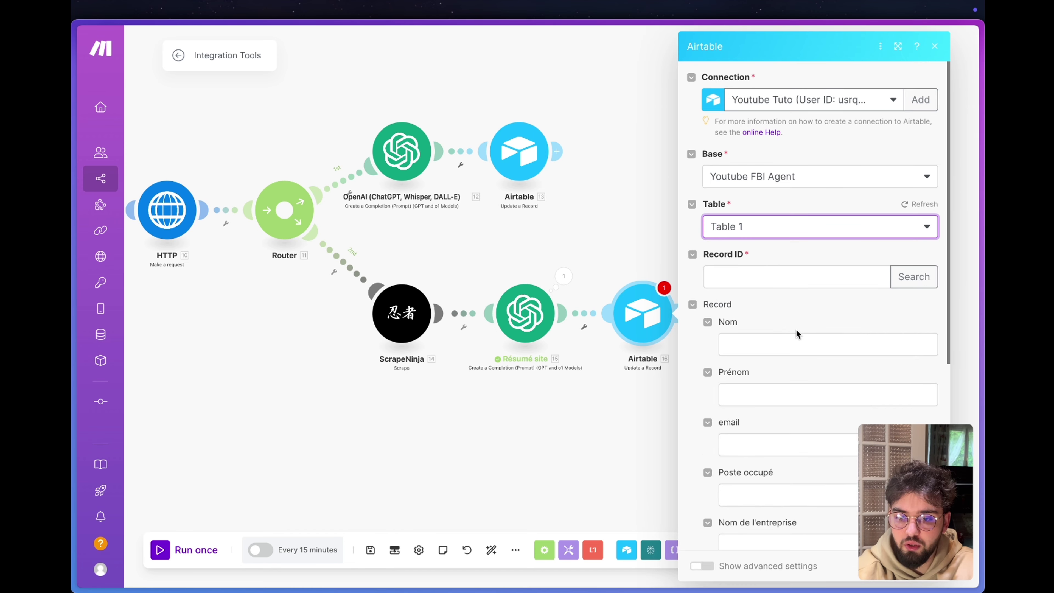
left_click(788, 399)
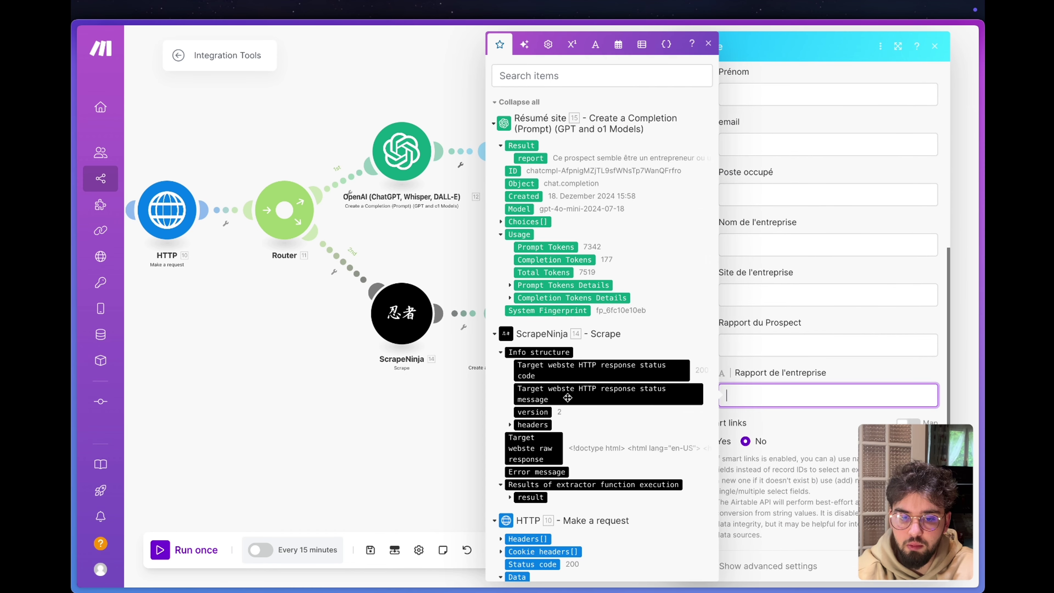
scroll(801, 313, "up", 10)
left_click(736, 274)
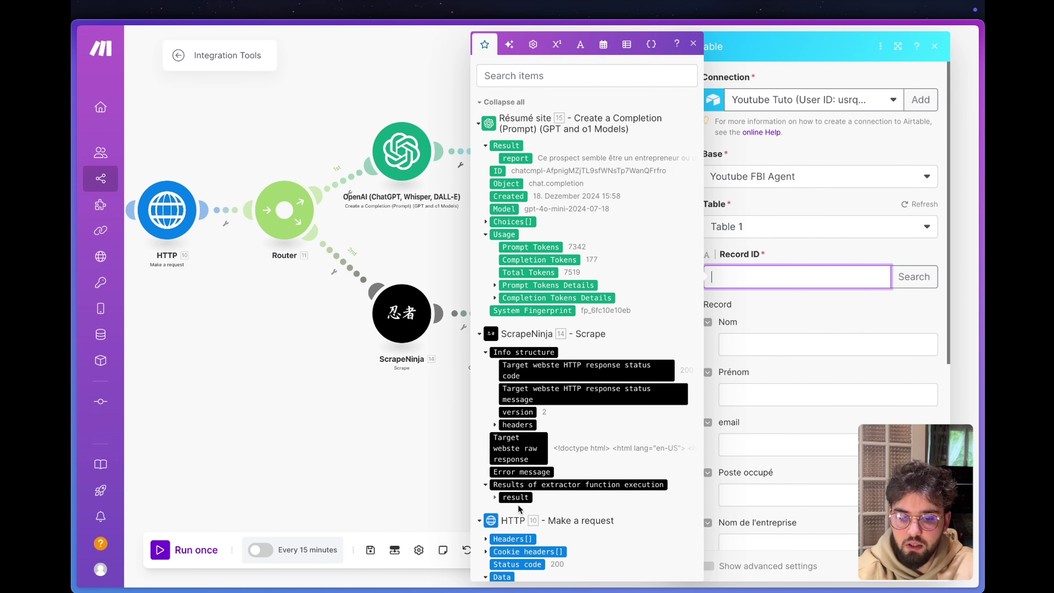
scroll(498, 515, "down", 8)
left_click_drag(502, 360, 731, 277)
key("Escape")
key("Escape")
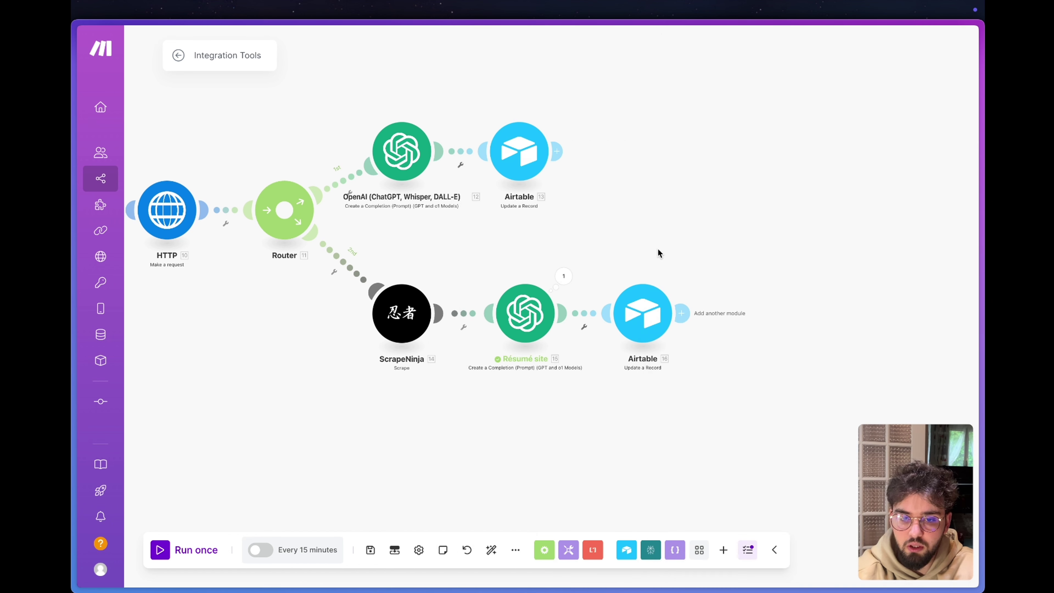
Delete all test records from Airtable's Table 1, then return to the Make scenario.
mouse_move(74, 187)
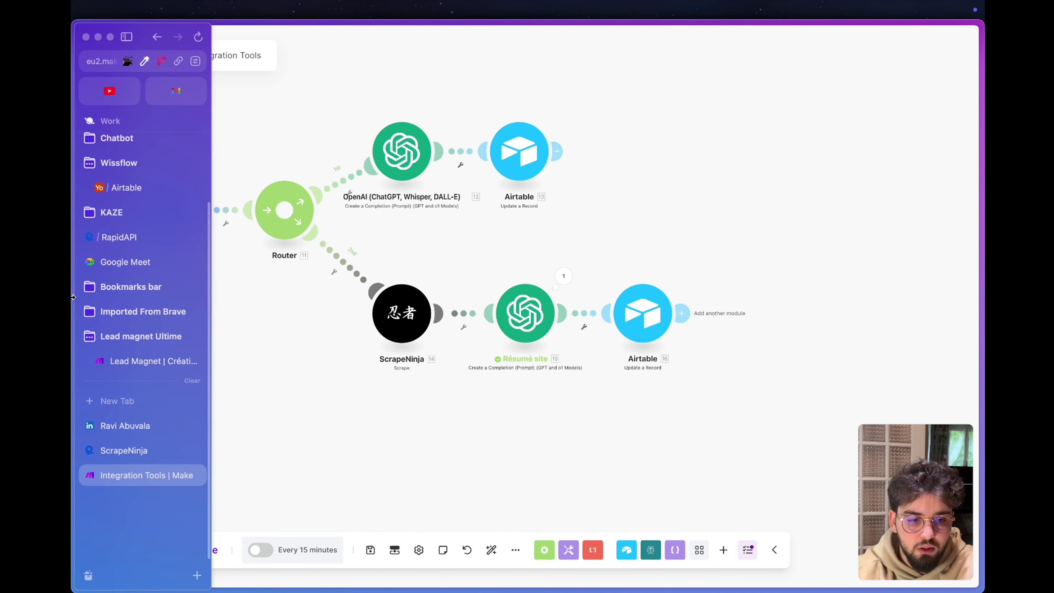
left_click(131, 188)
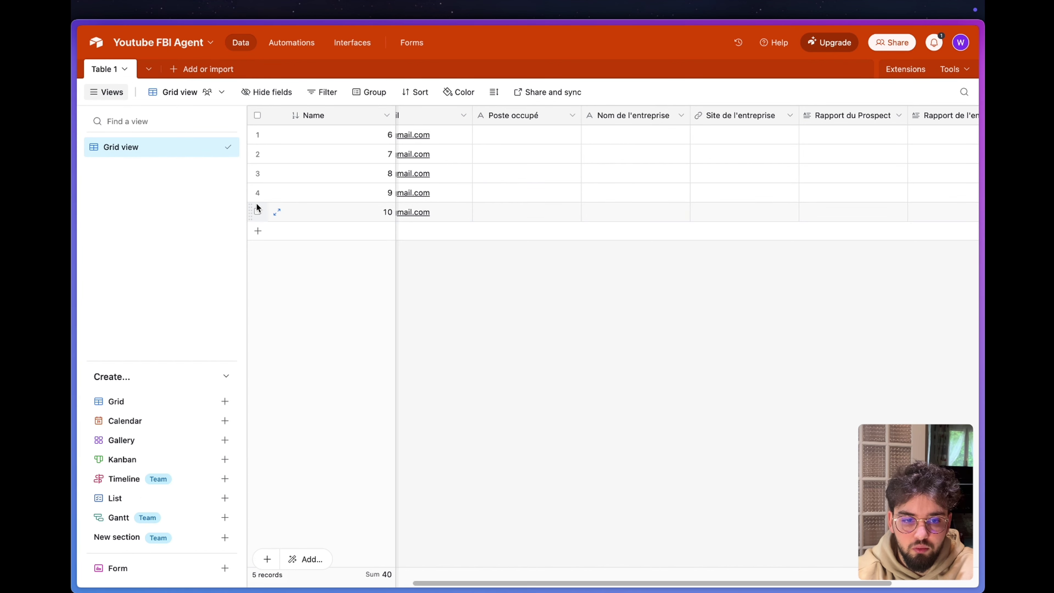
left_click(257, 210)
left_click(258, 134, "shift")
right_click(325, 178)
left_click(409, 225)
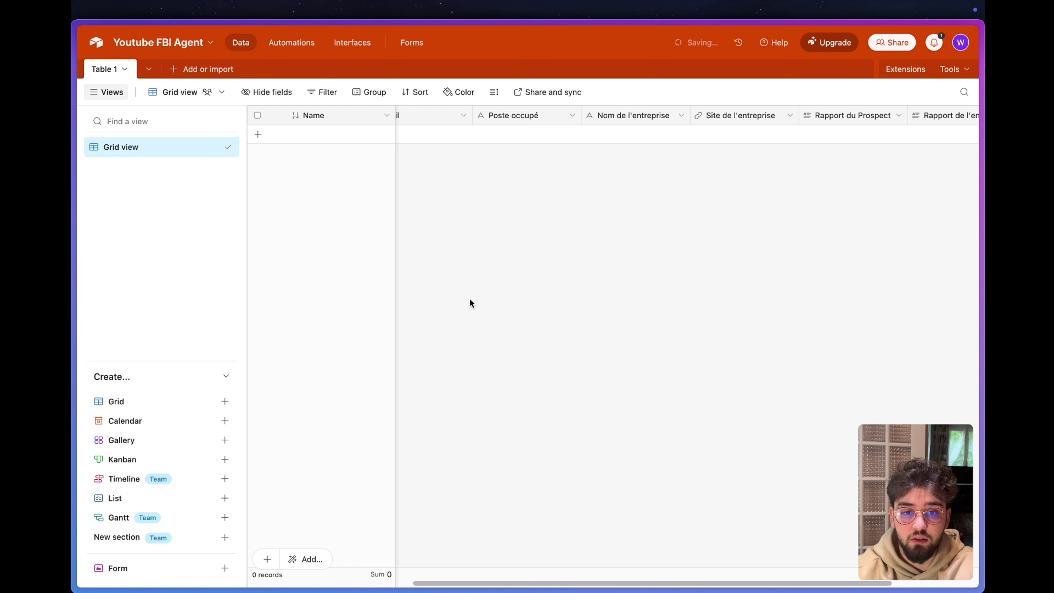
key("ctrl+Tab")
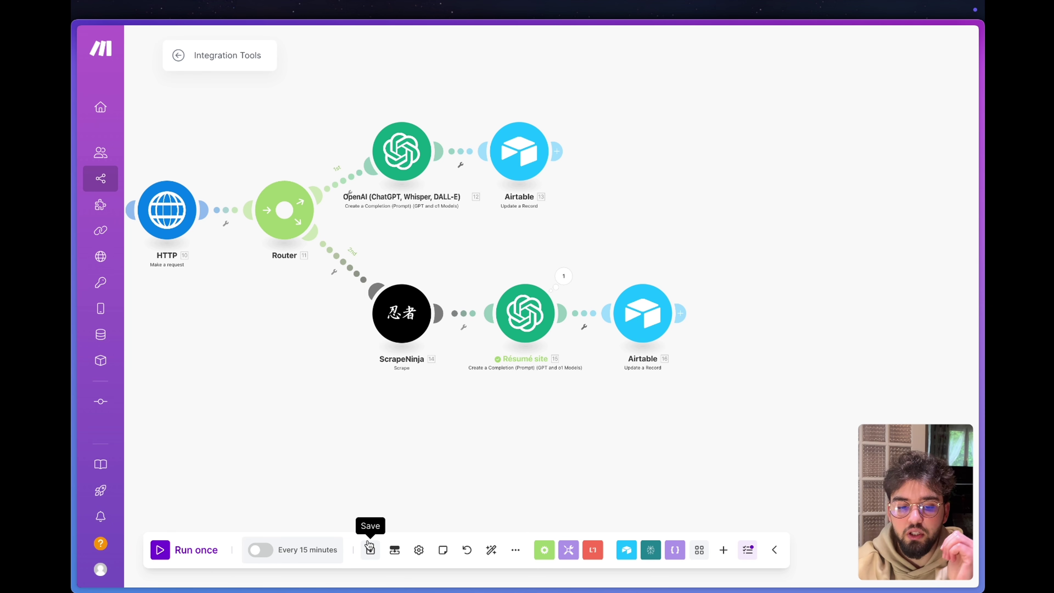
Save the scenario, auto-align the modules, run it once, and check the trigger's output.
left_click(370, 549)
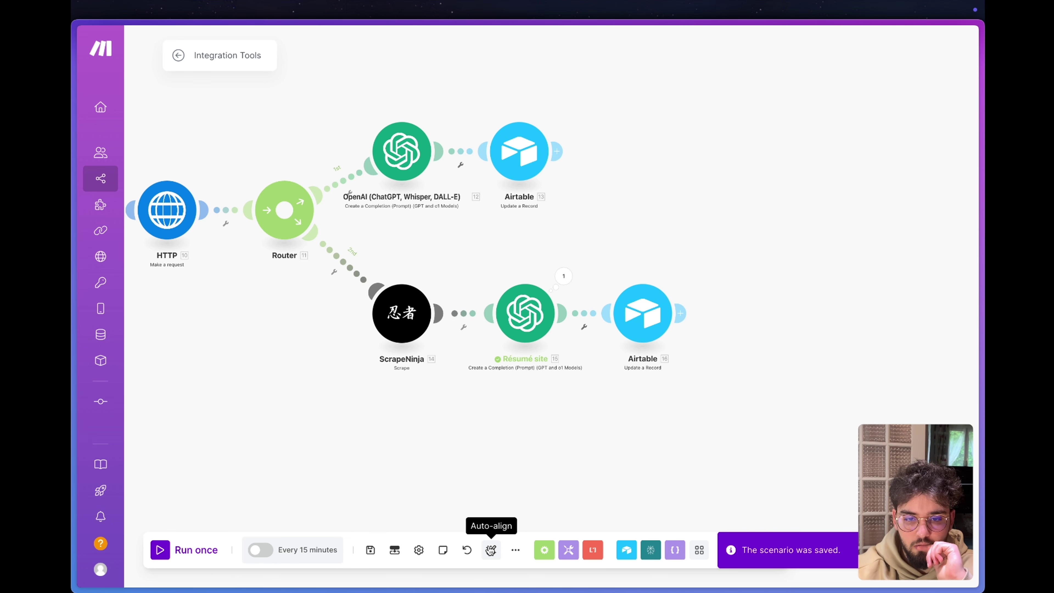
left_click(491, 550)
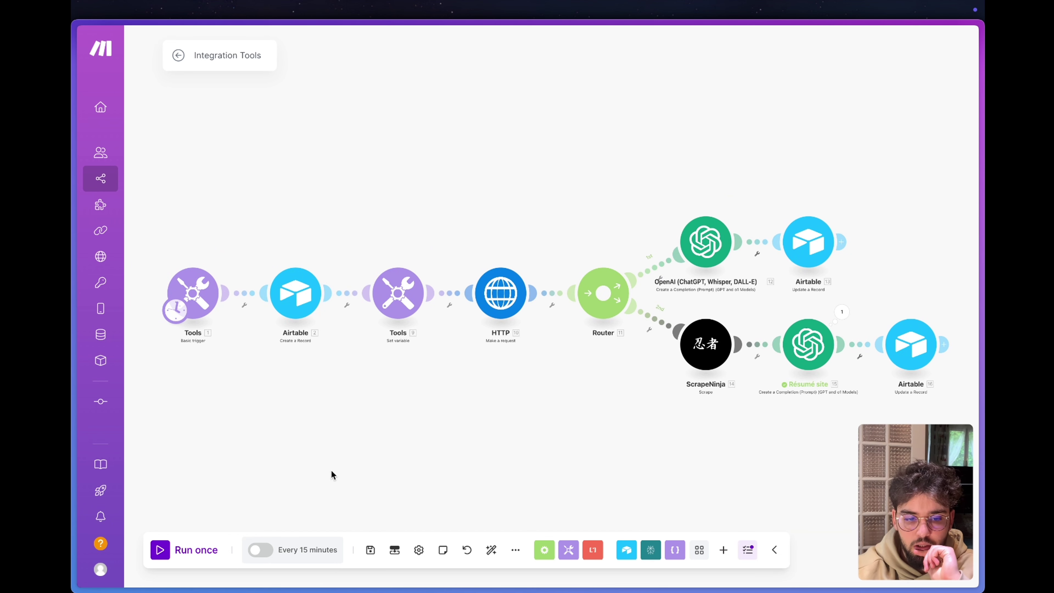
left_click(162, 549)
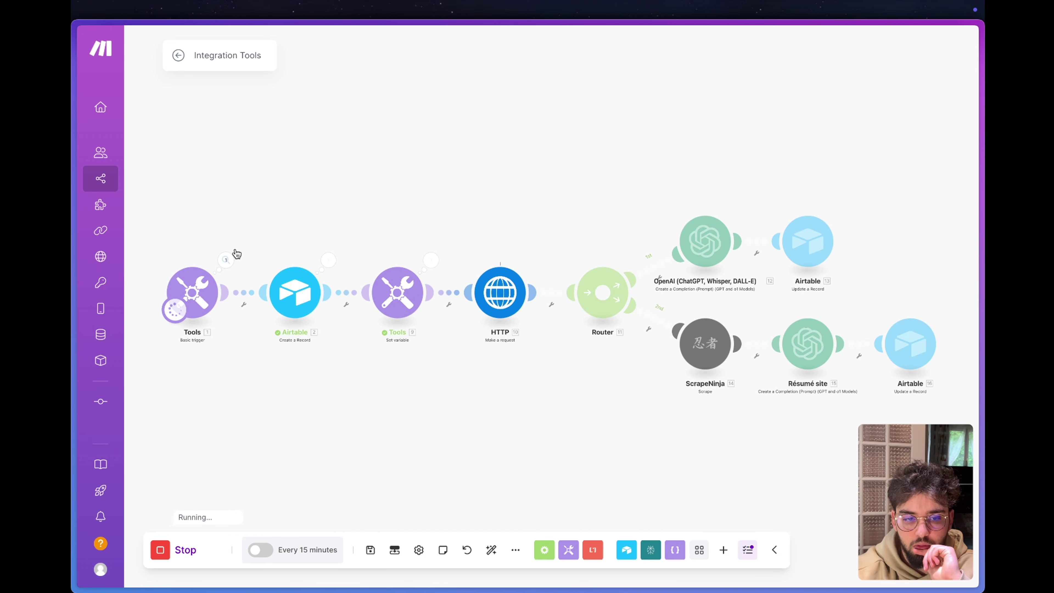
left_click(225, 261)
left_click(390, 402)
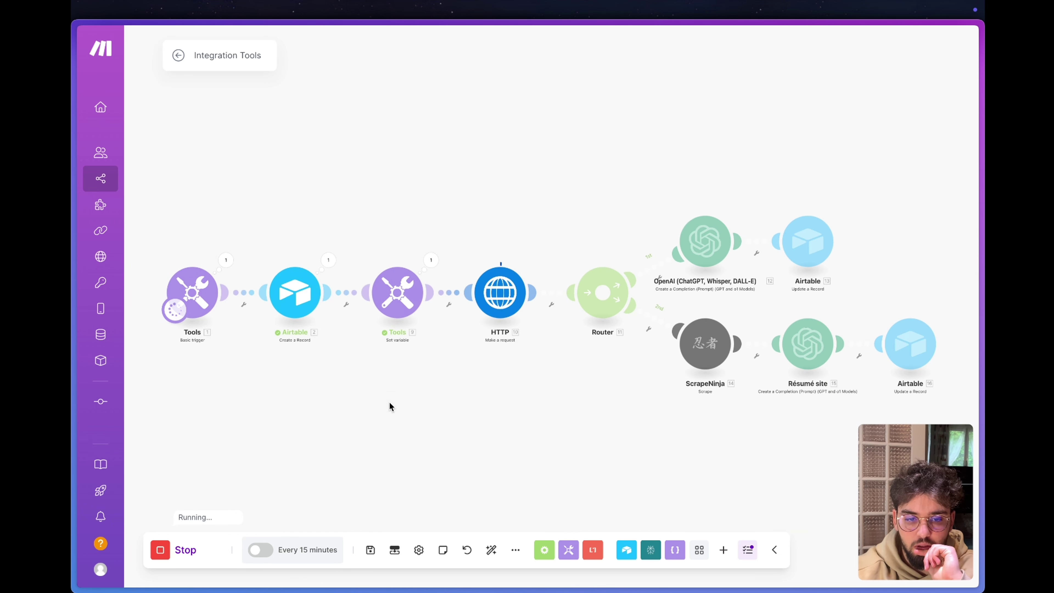
Open the new record's Rapport du Prospect cell in Airtable and read the full report.
mouse_move(133, 236)
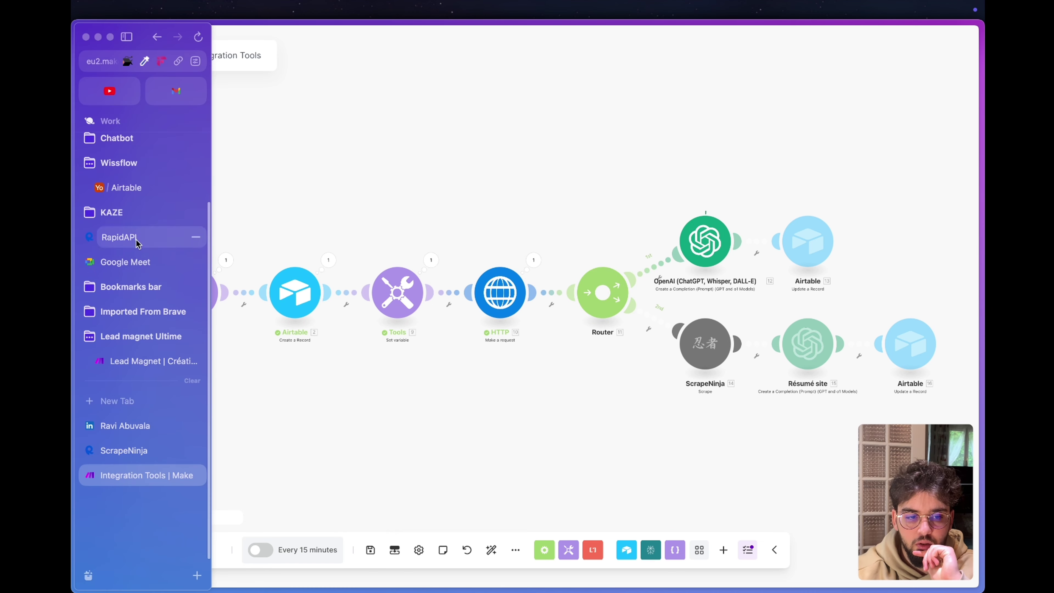
left_click(121, 189)
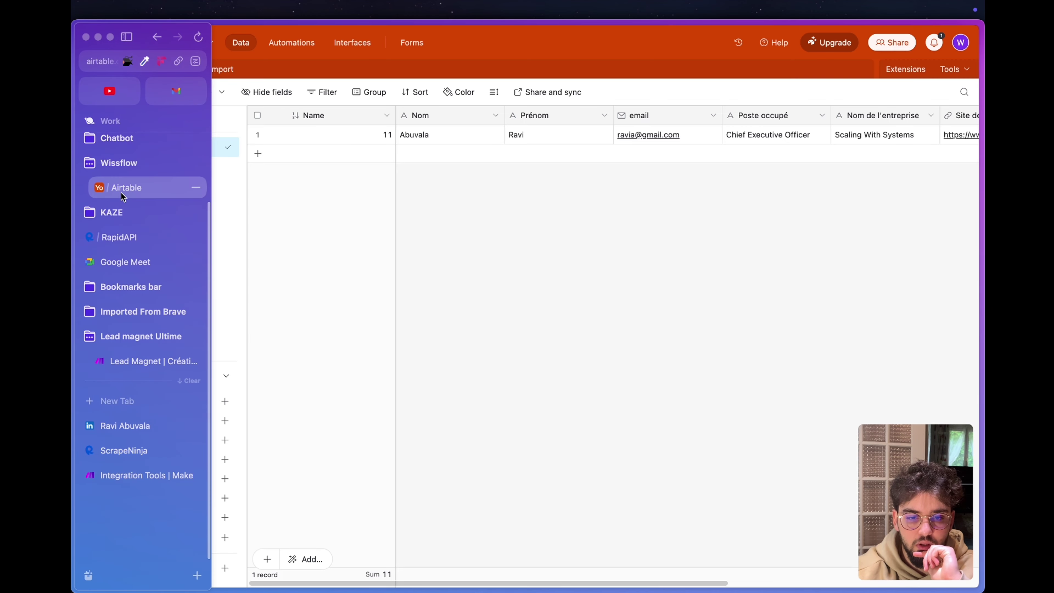
scroll(624, 134, "right", 2)
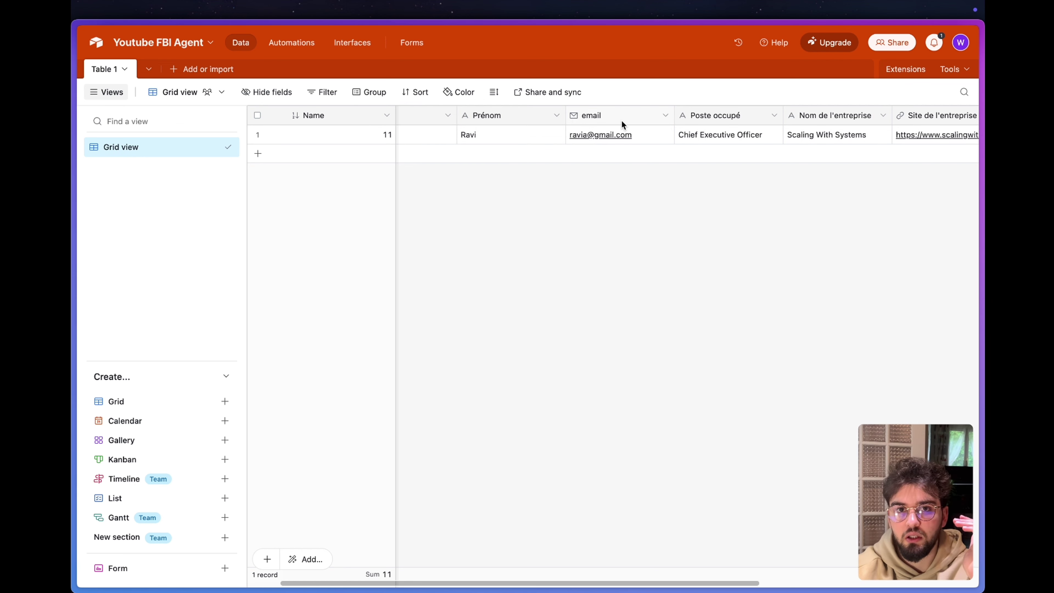
scroll(622, 120, "right", 2)
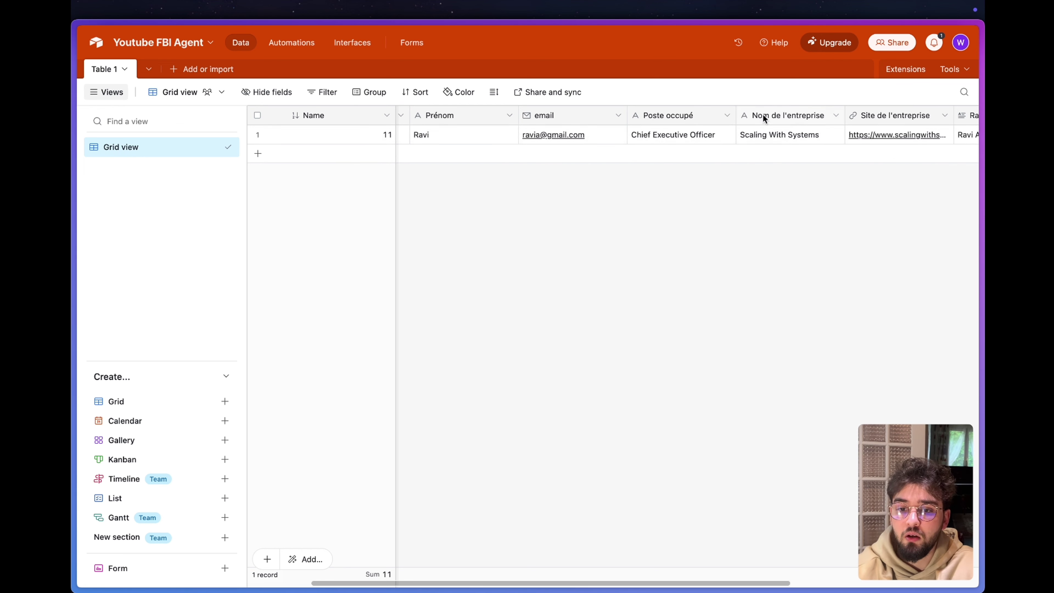
scroll(742, 139, "right", 5)
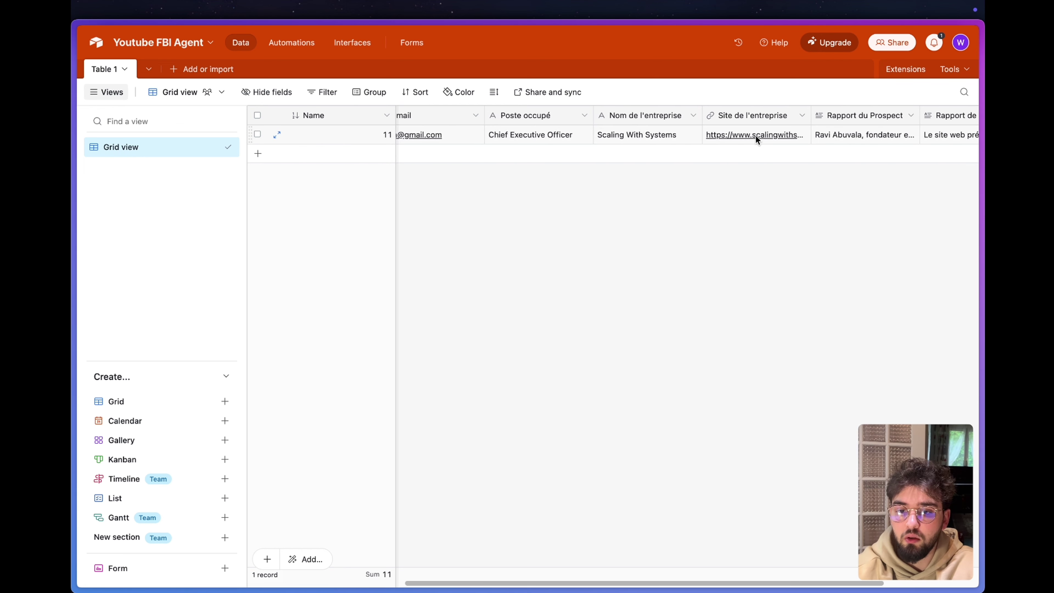
scroll(755, 137, "right", 5)
left_click(757, 137)
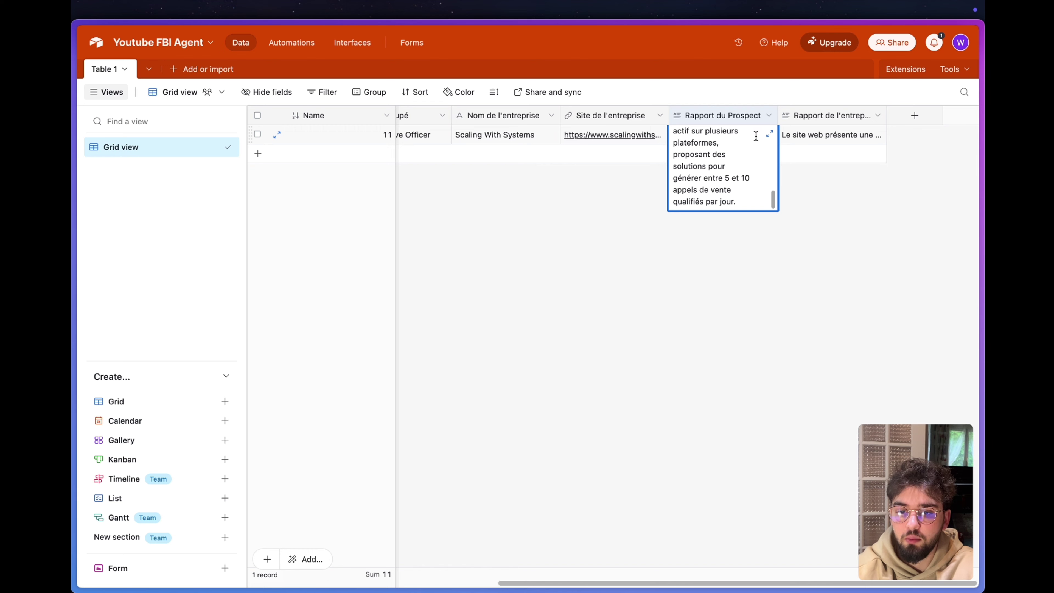
left_click(770, 133)
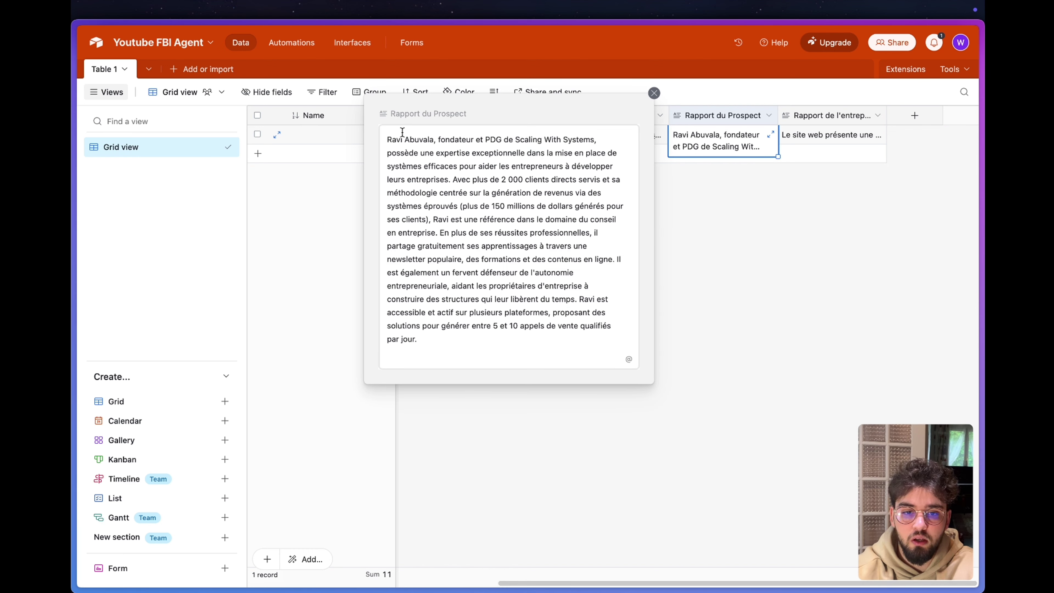
left_click_drag(388, 142, 554, 158)
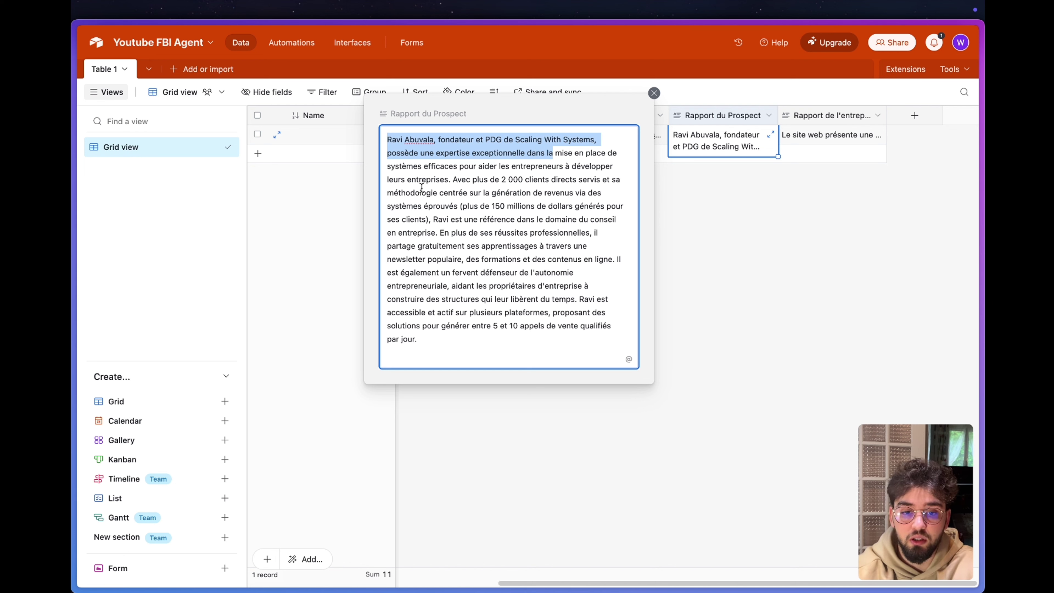
left_click_drag(439, 335, 439, 135)
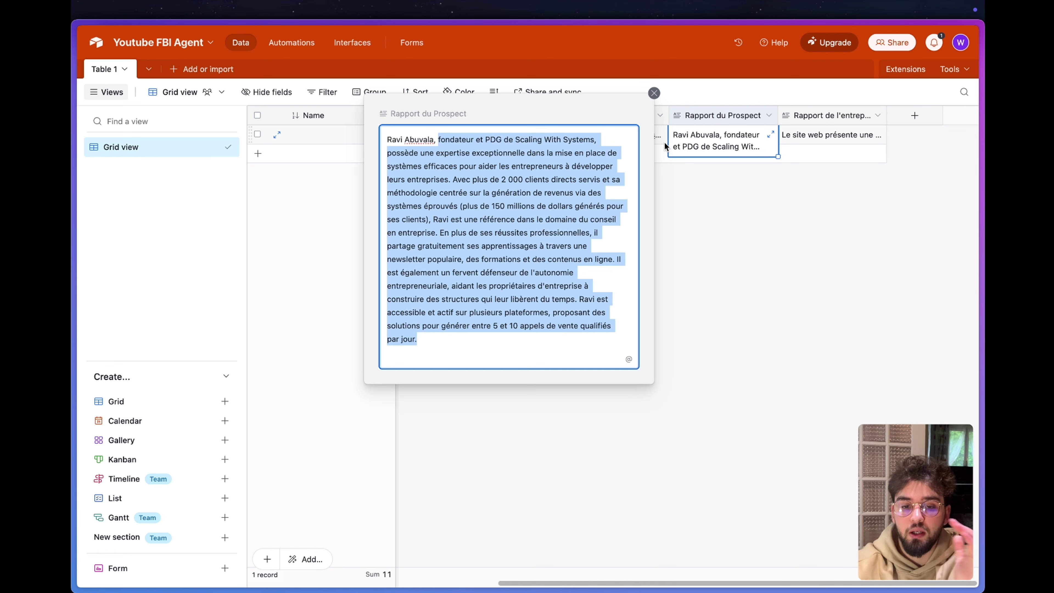
left_click(426, 347)
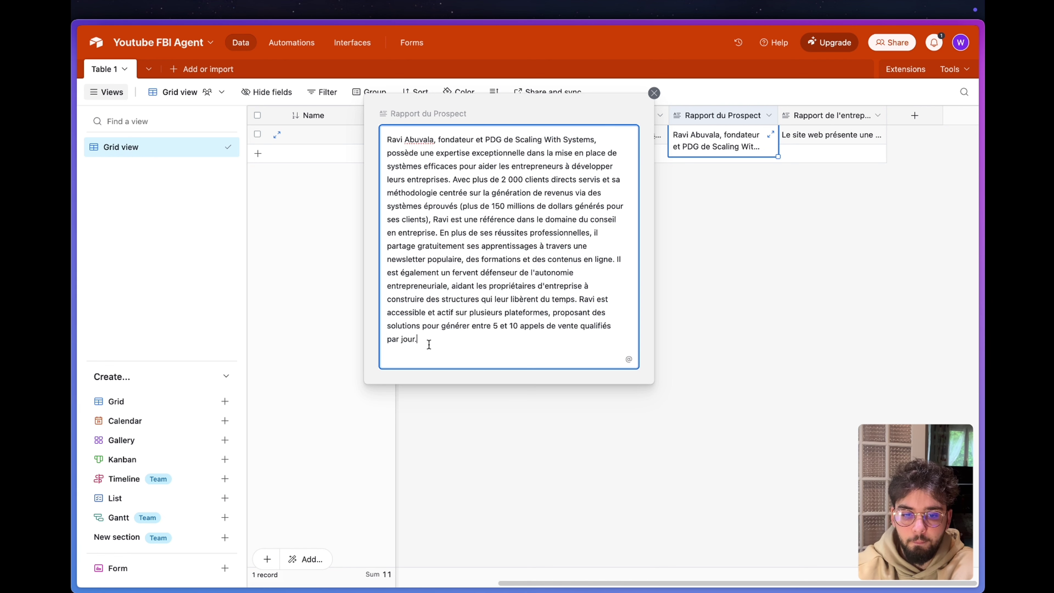
left_click(654, 94)
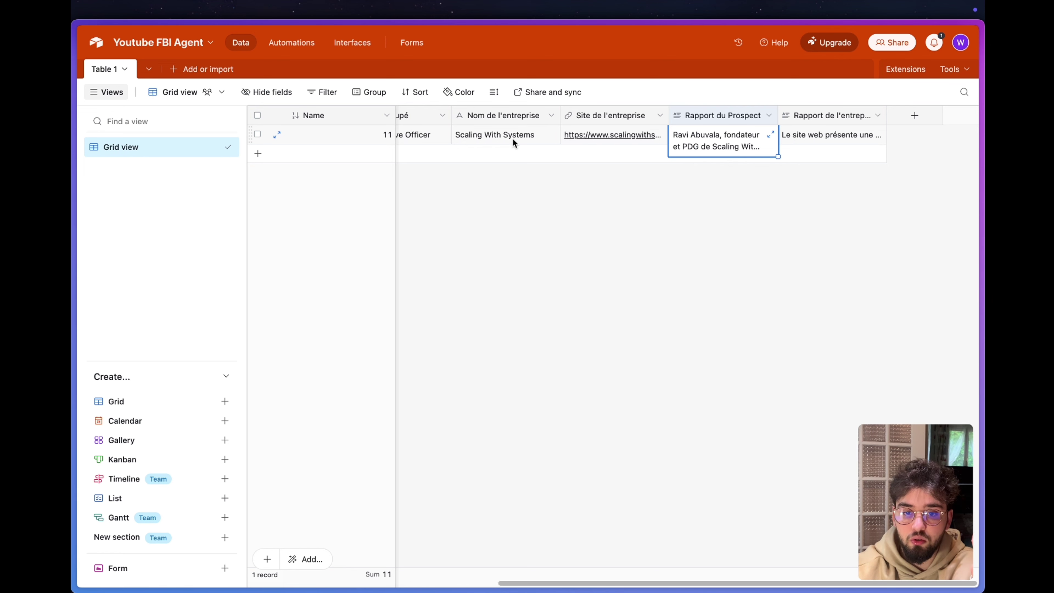
Check the company name and website cells, then expand the Rapport de l'entreprise text.
left_click(511, 140)
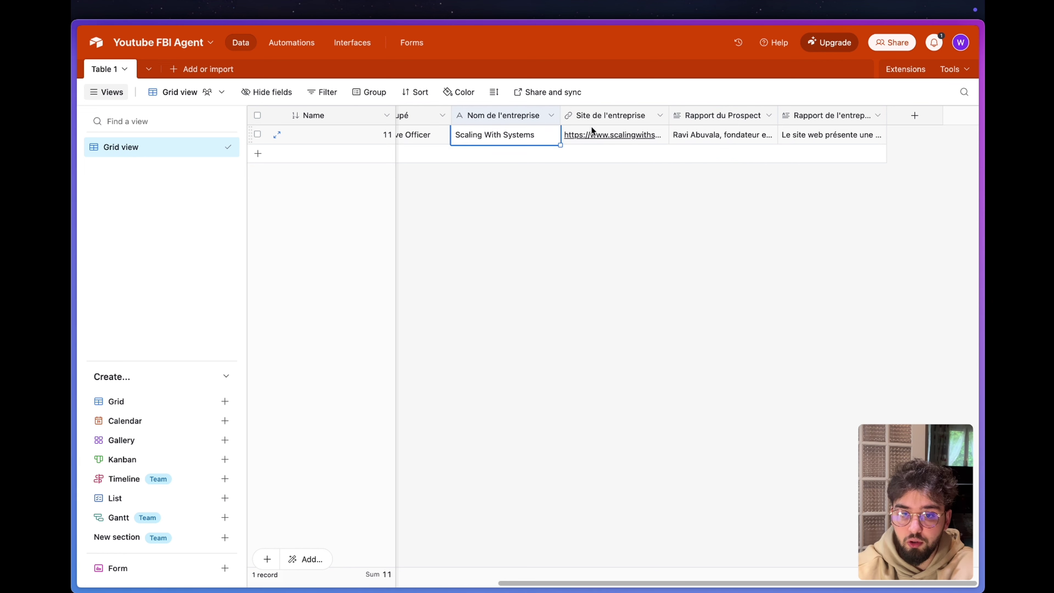
left_click(620, 137)
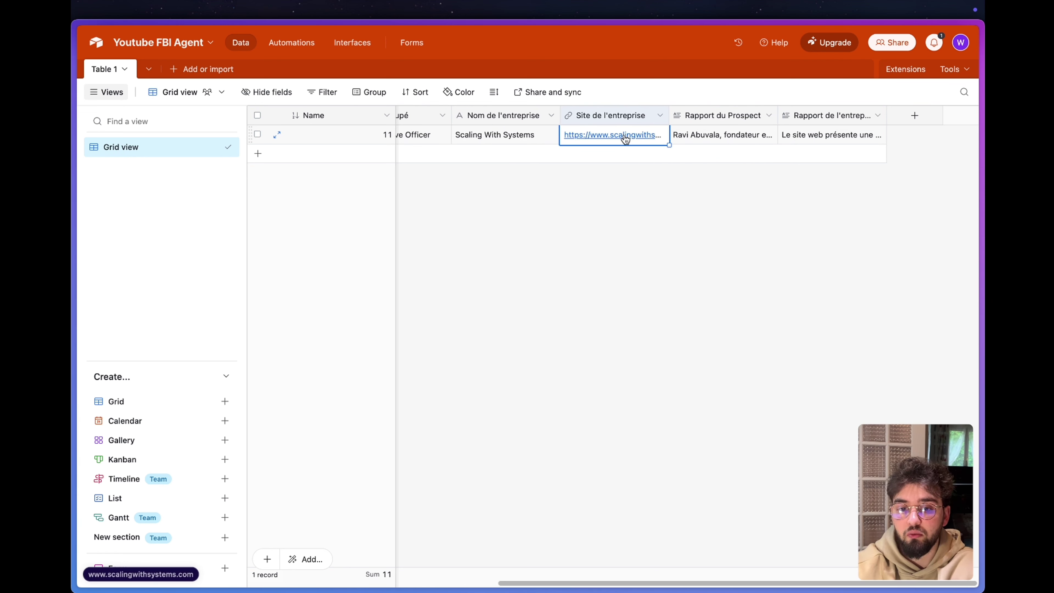
left_click(800, 134)
left_click(879, 135)
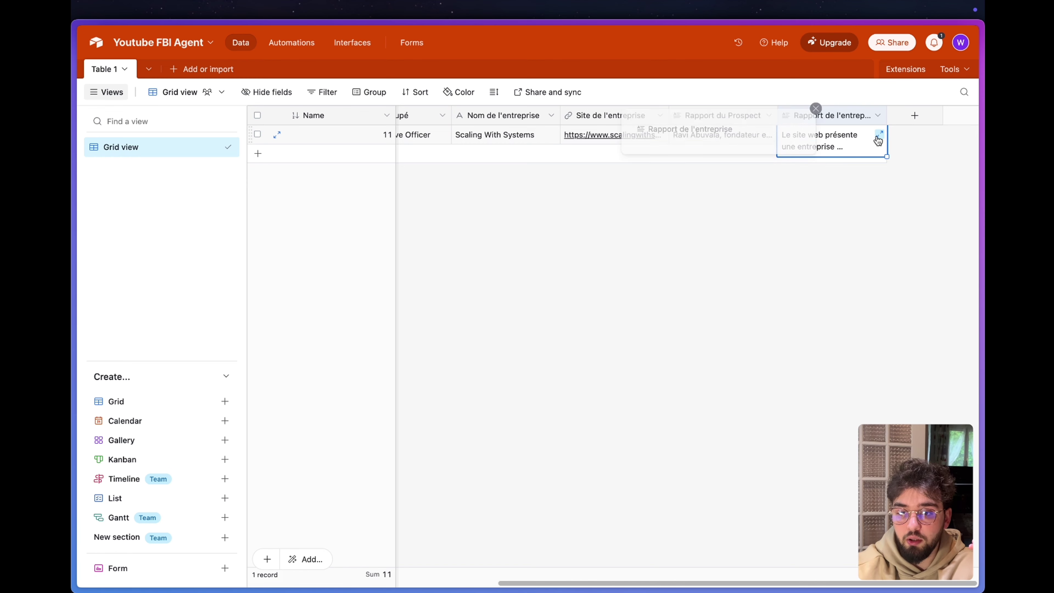
Scroll through the Rapport de l'entreprise text, closing and reopening the expanded cell.
scroll(604, 182, "down", 2)
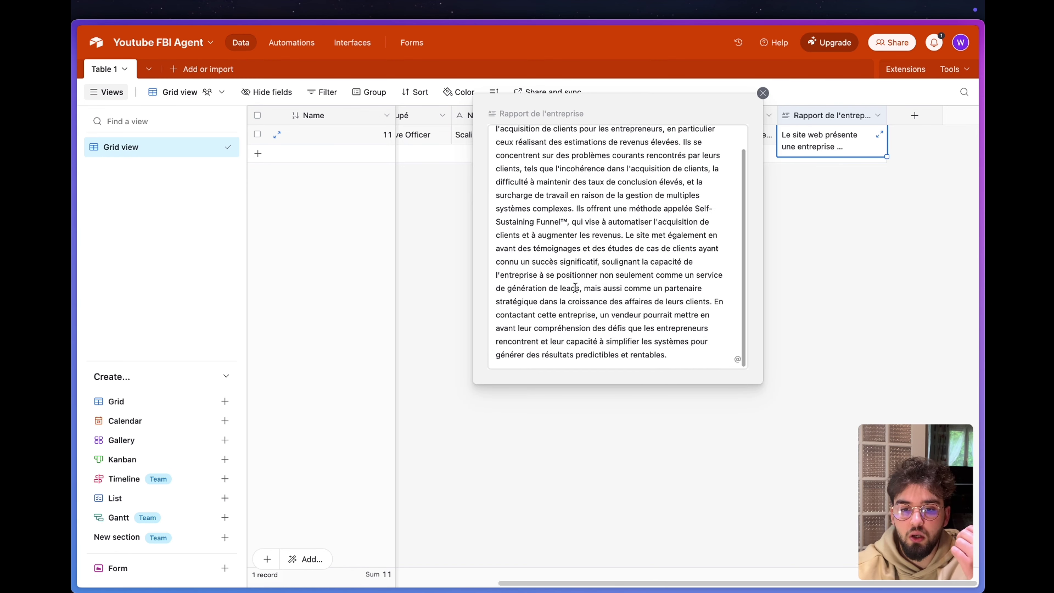
scroll(575, 288, "up", 2)
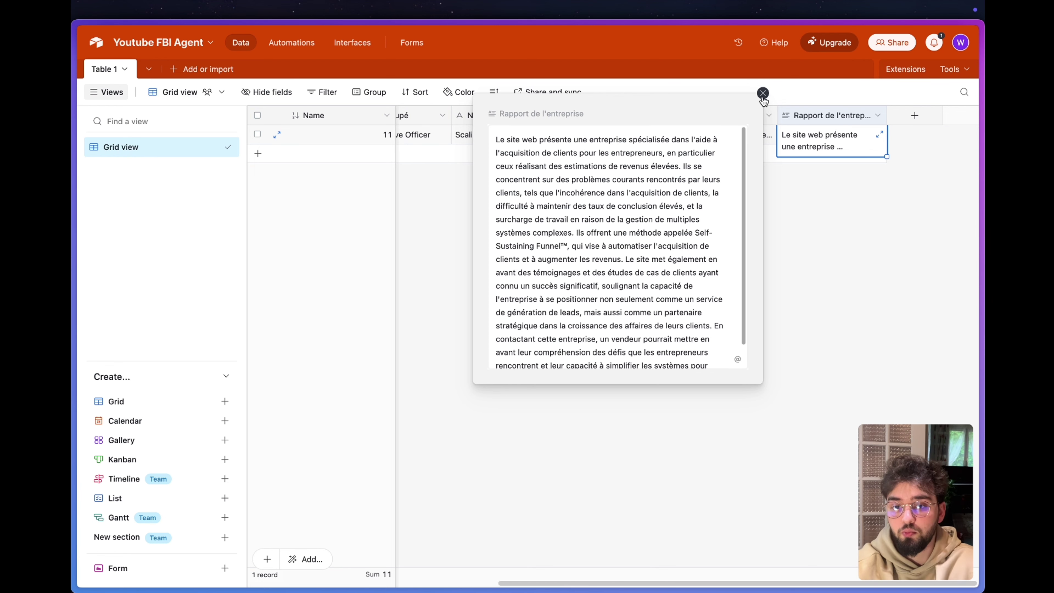
left_click(763, 93)
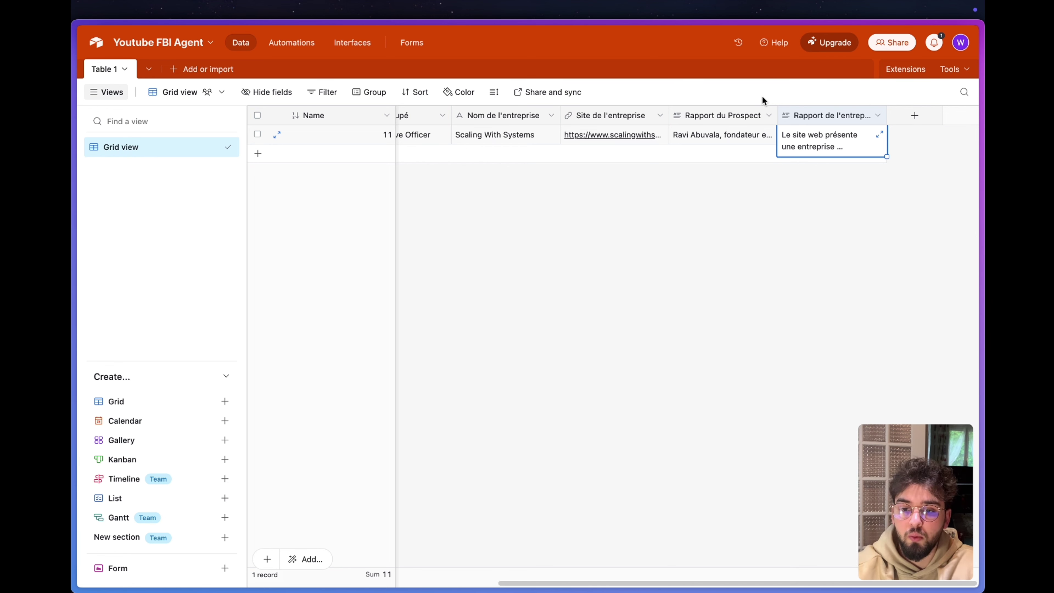
left_click(762, 186)
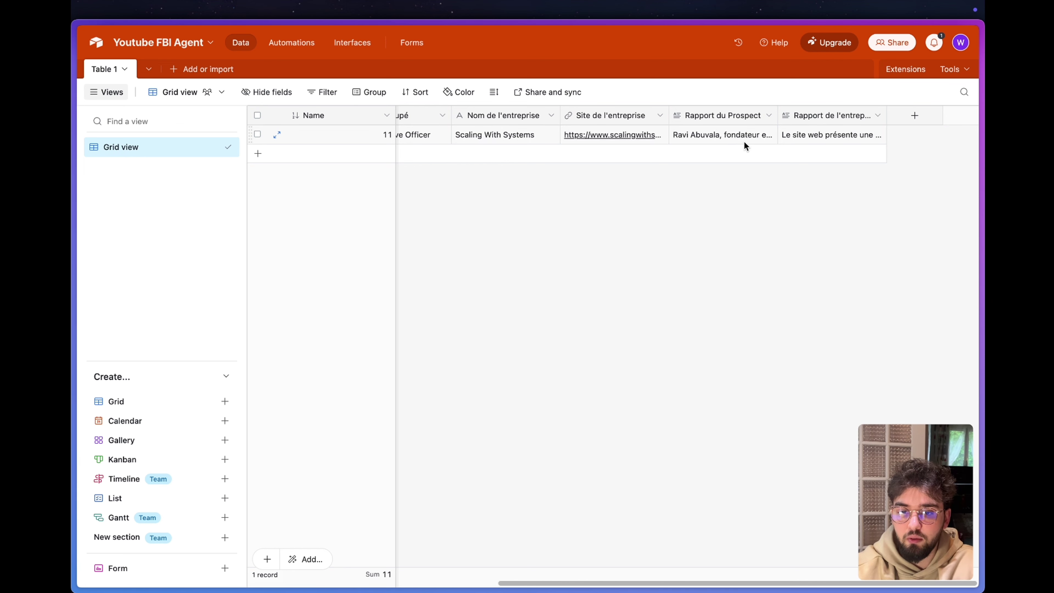
left_click(860, 136)
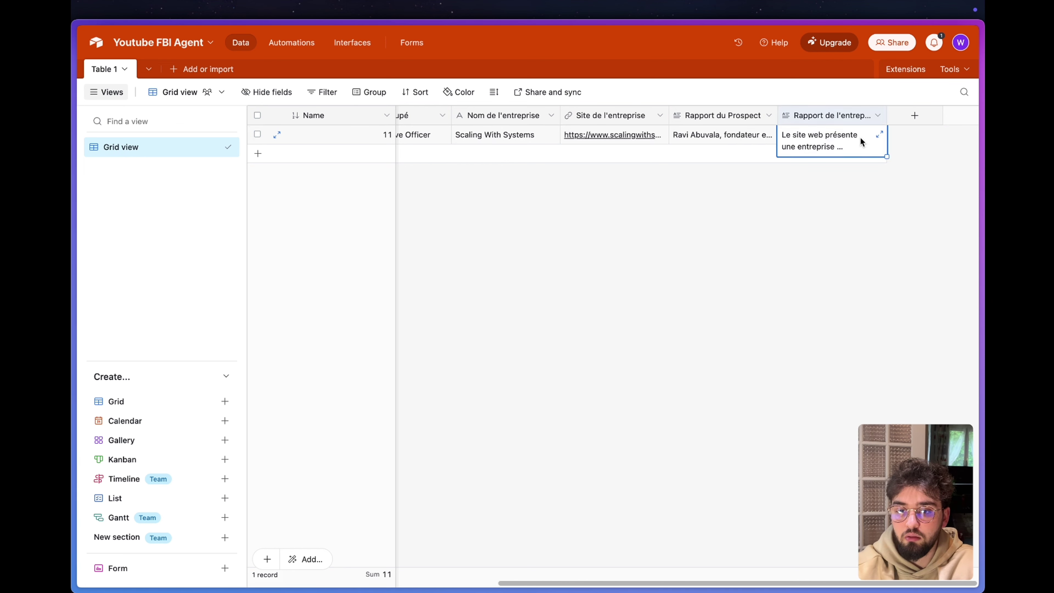
left_click(878, 137)
scroll(656, 258, "down", 2)
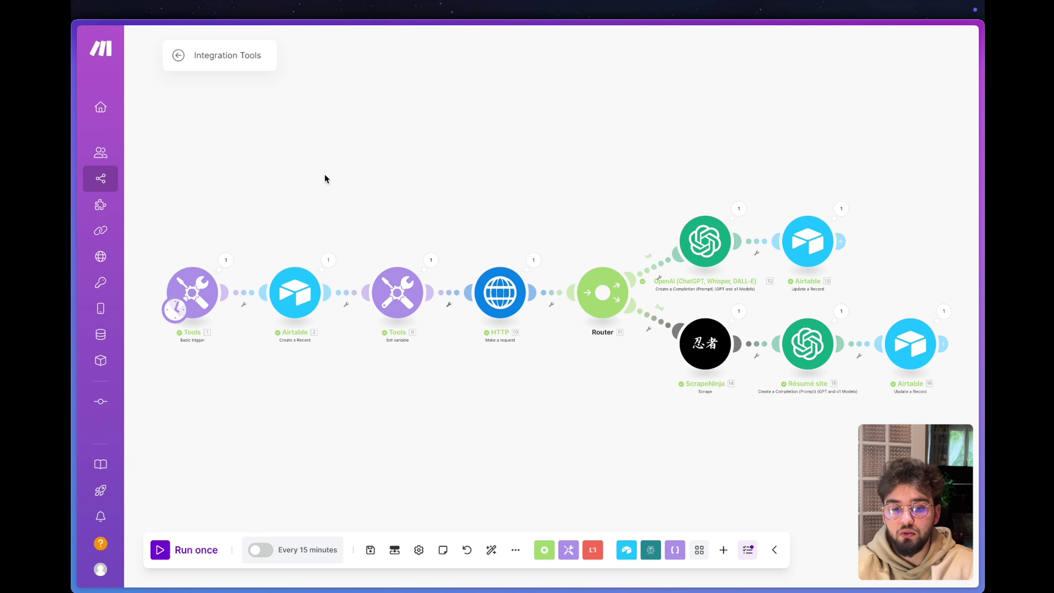
Review the LinkedIn URL value stored in the Set variable module.
left_click(390, 331)
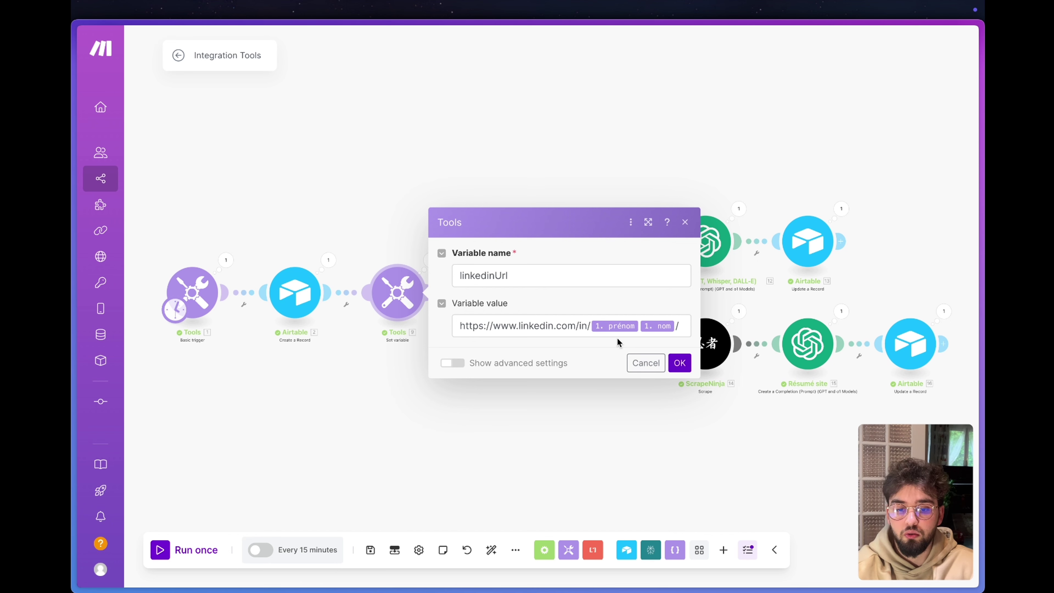
left_click_drag(457, 324, 686, 330)
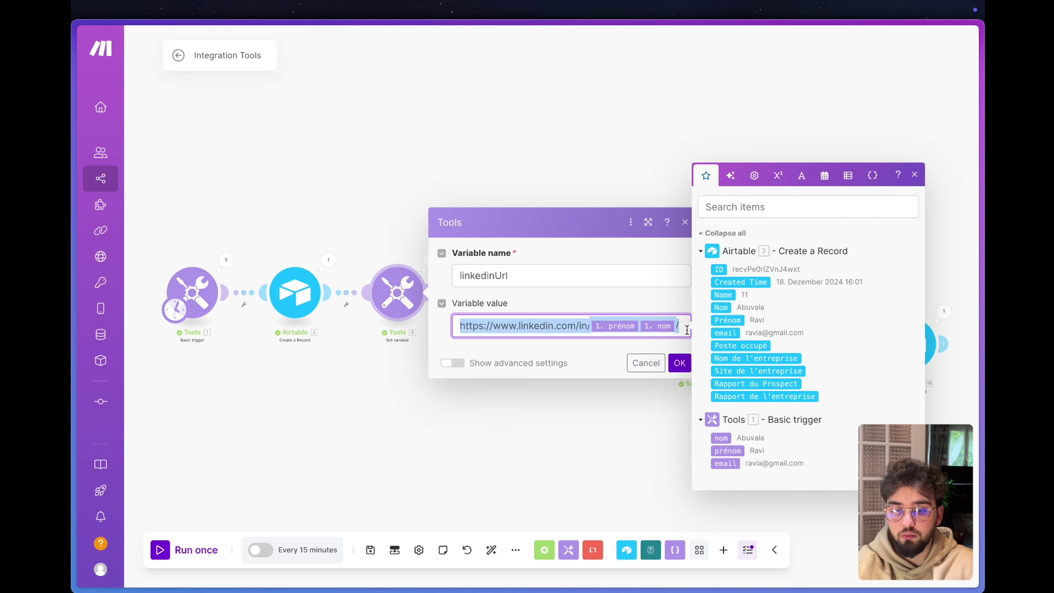
left_click(539, 435)
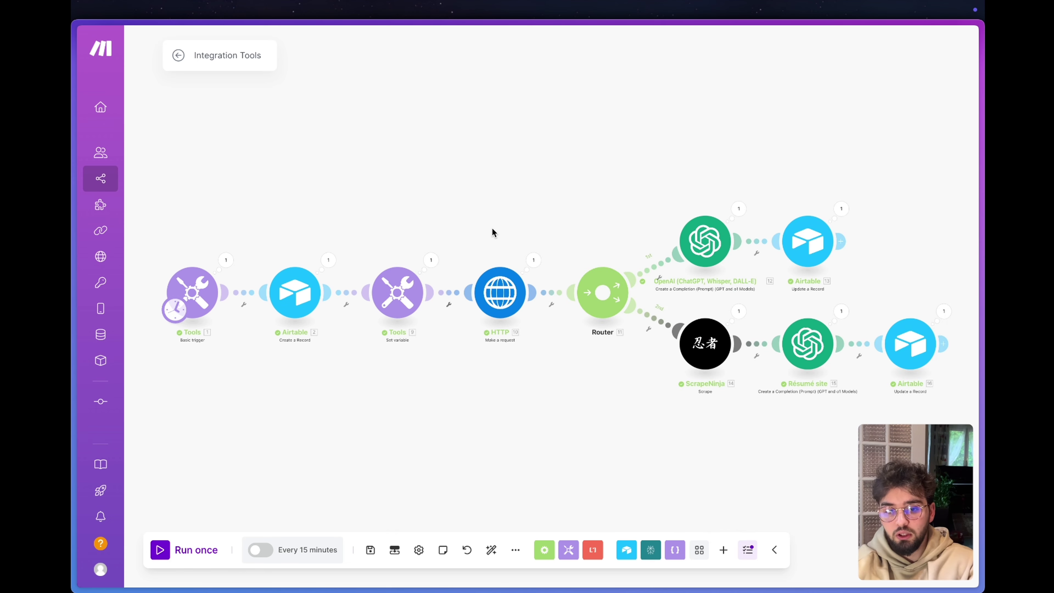
Give the first HTTP module an error handler leading to an HTTP Make a request module.
right_click(497, 296)
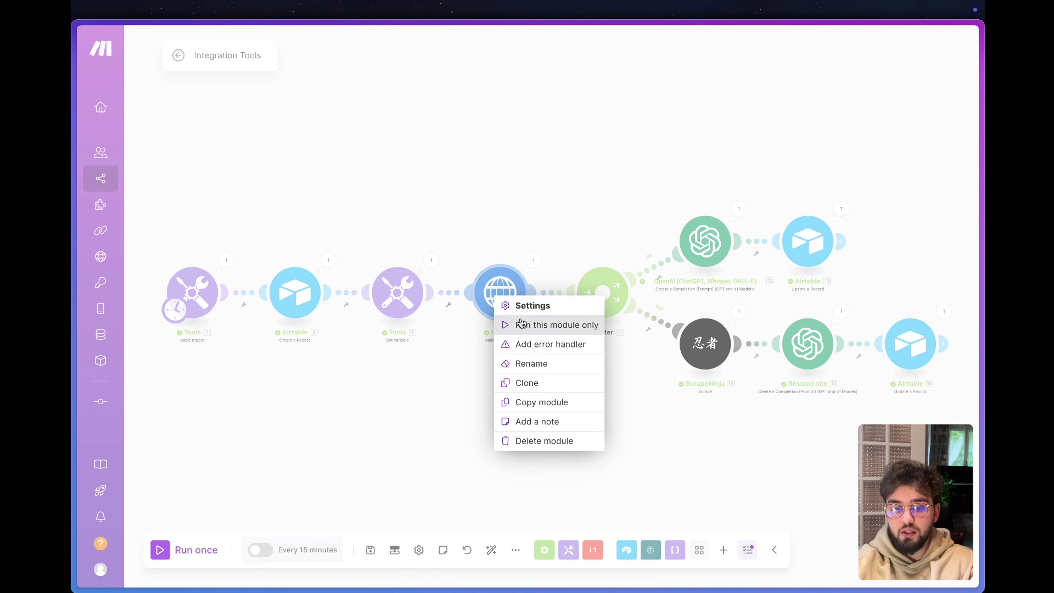
left_click(551, 344)
left_click(603, 352)
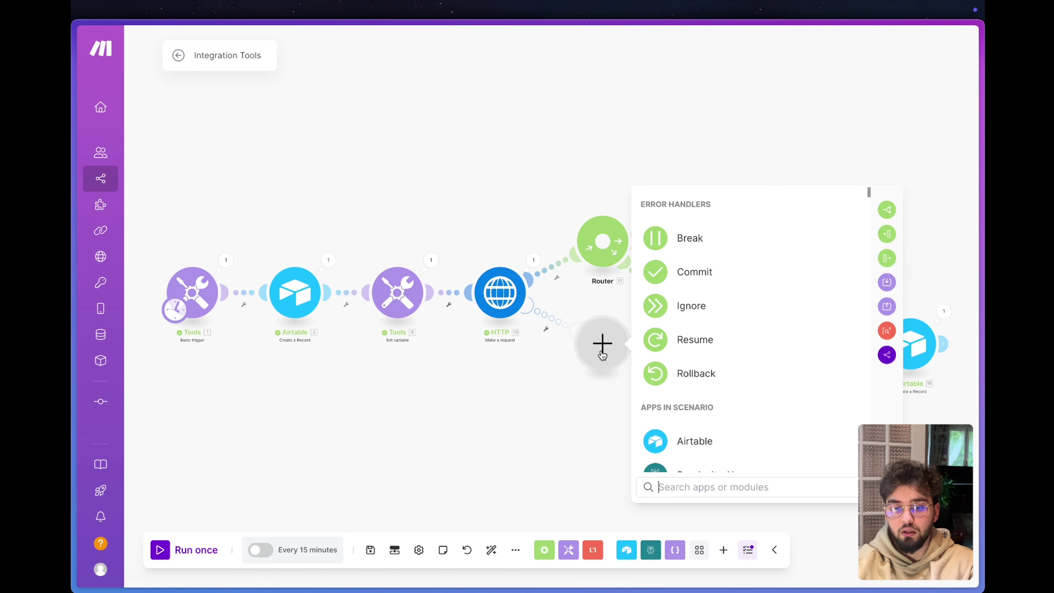
scroll(659, 422, "down", 2)
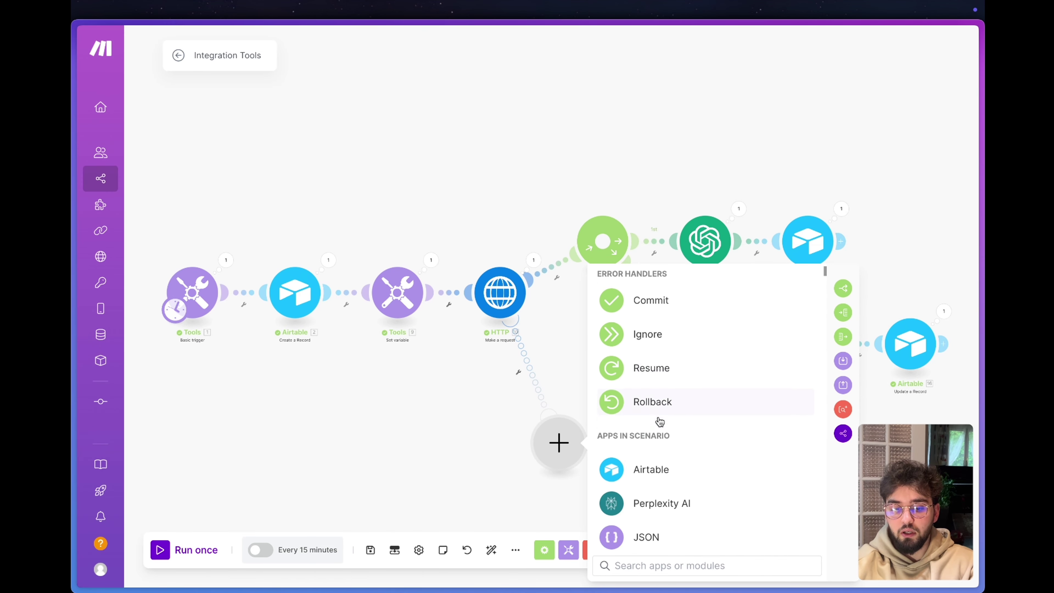
type("http")
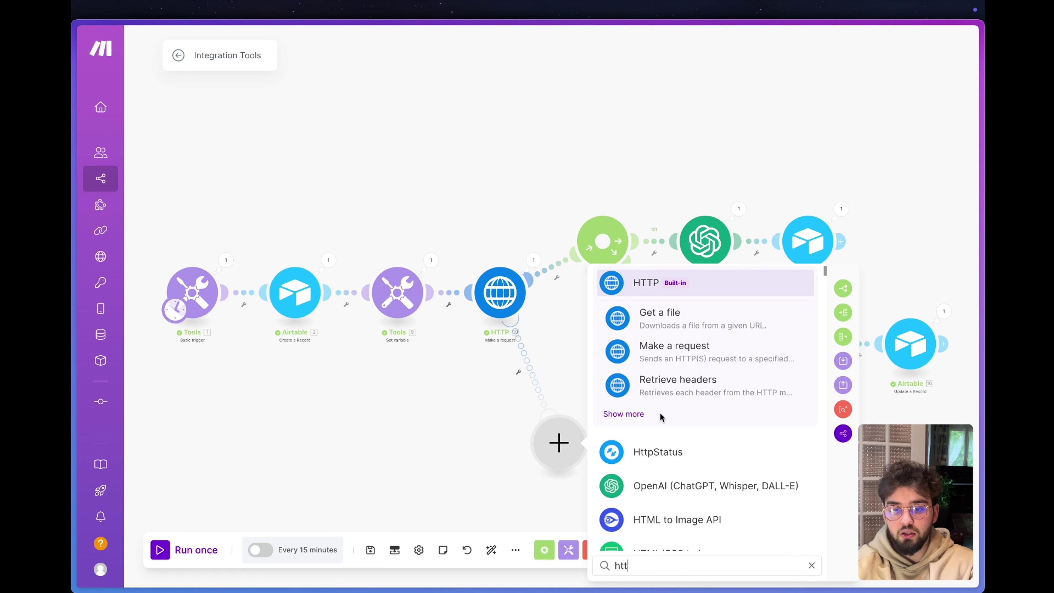
left_click(664, 343)
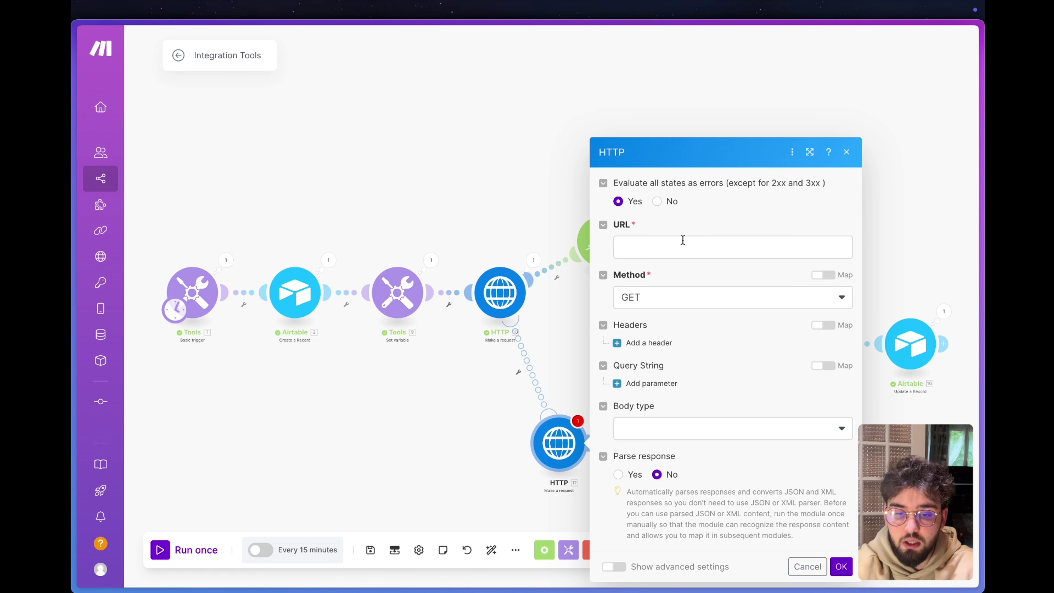
left_click(683, 240)
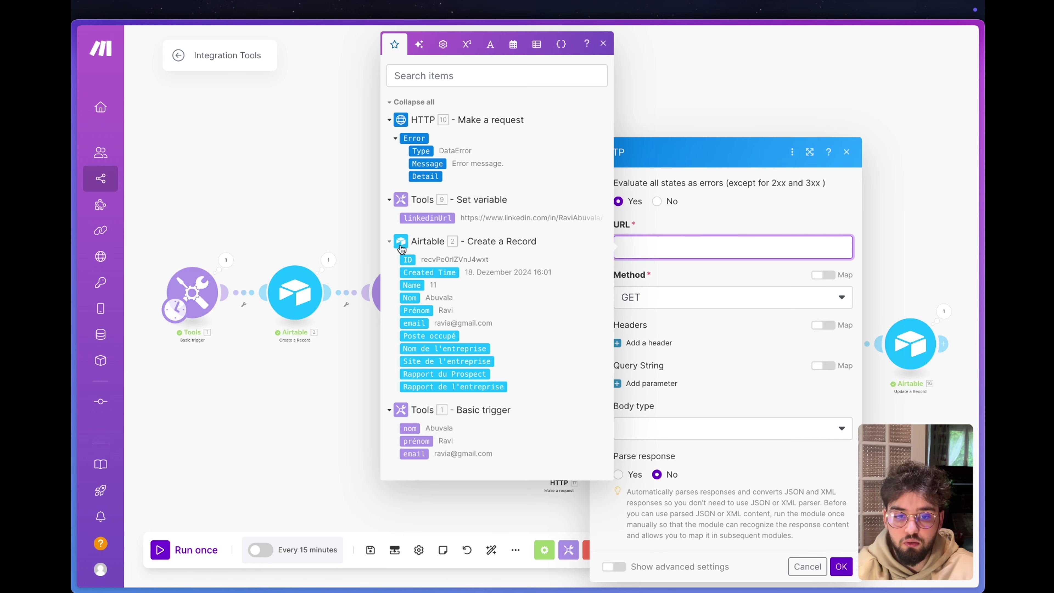
left_click(712, 223)
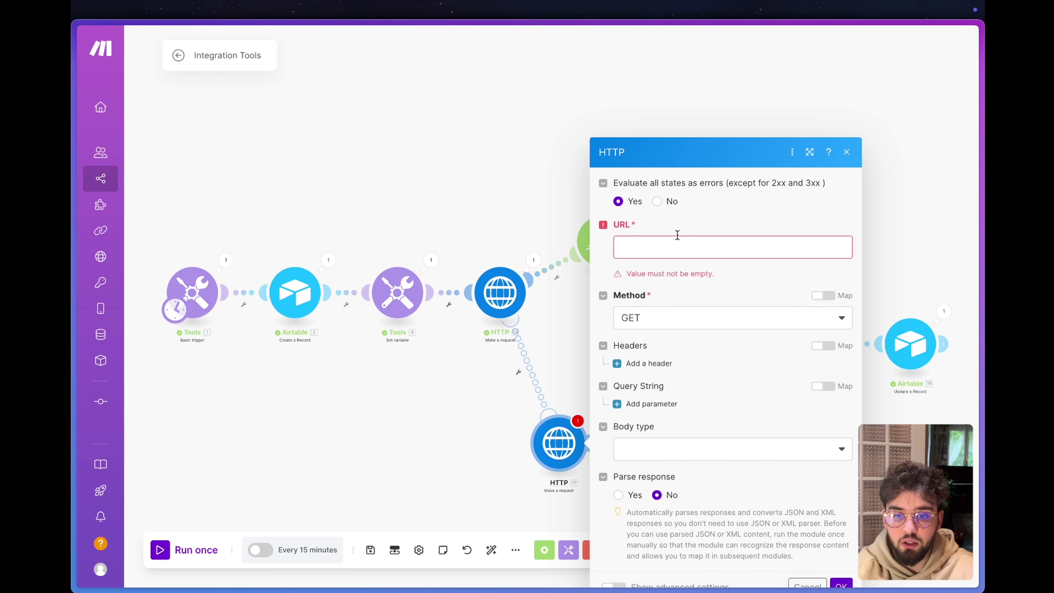
Review the Google Full Profiles search parameters: name, company_name, job_title, location and keywords.
mouse_move(74, 249)
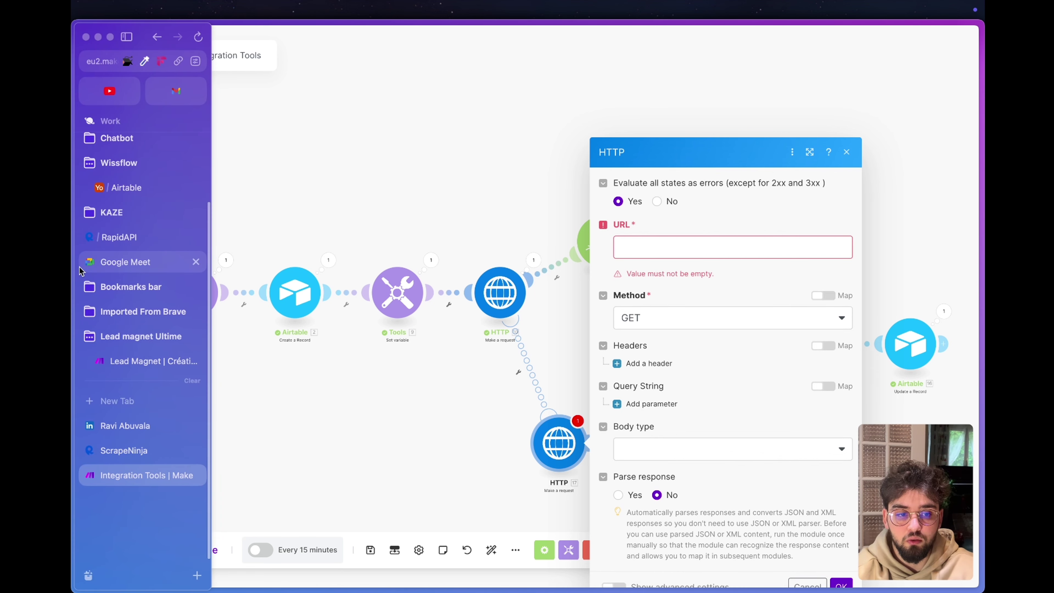
left_click(128, 240)
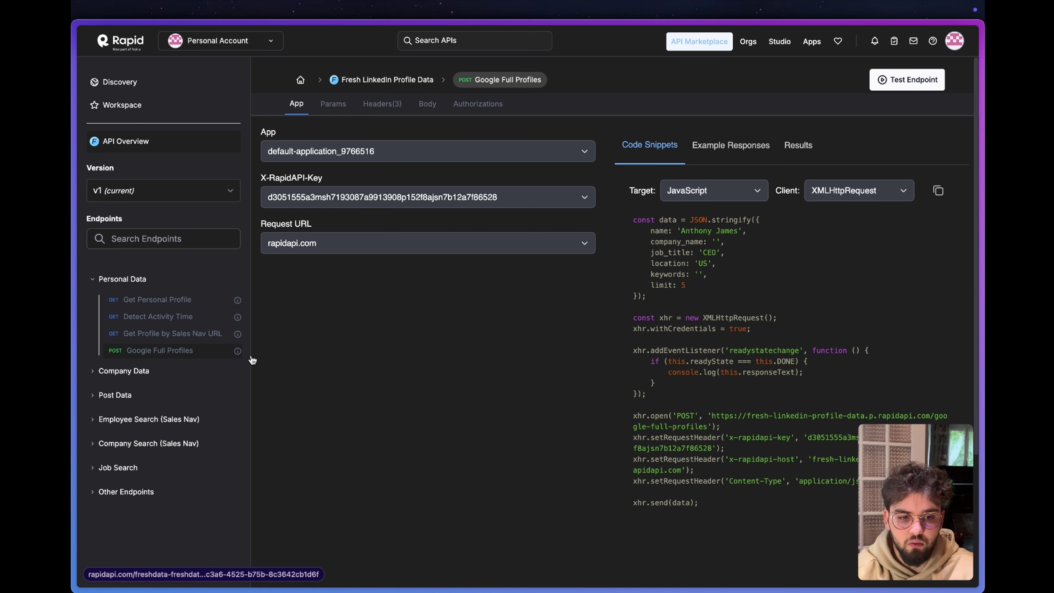
mouse_move(238, 352)
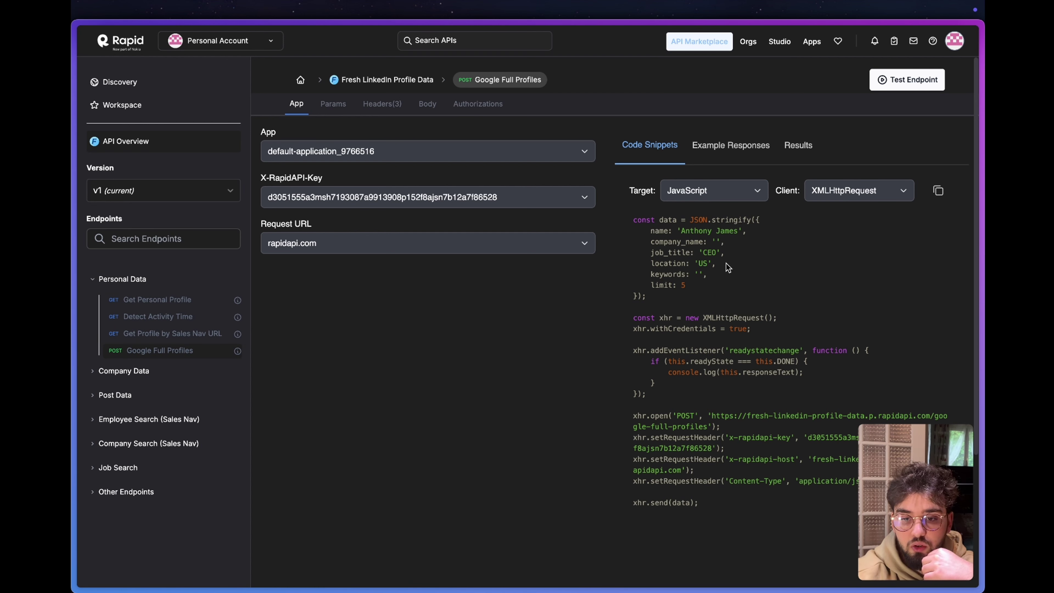
left_click_drag(710, 286, 634, 230)
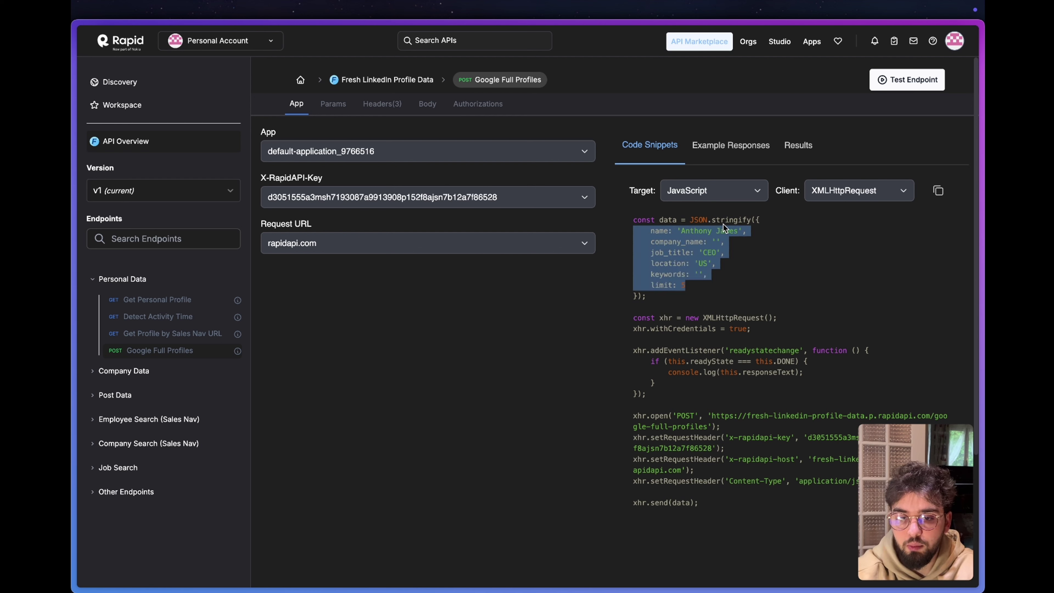
left_click(700, 242)
left_click_drag(650, 242, 734, 246)
left_click(640, 260)
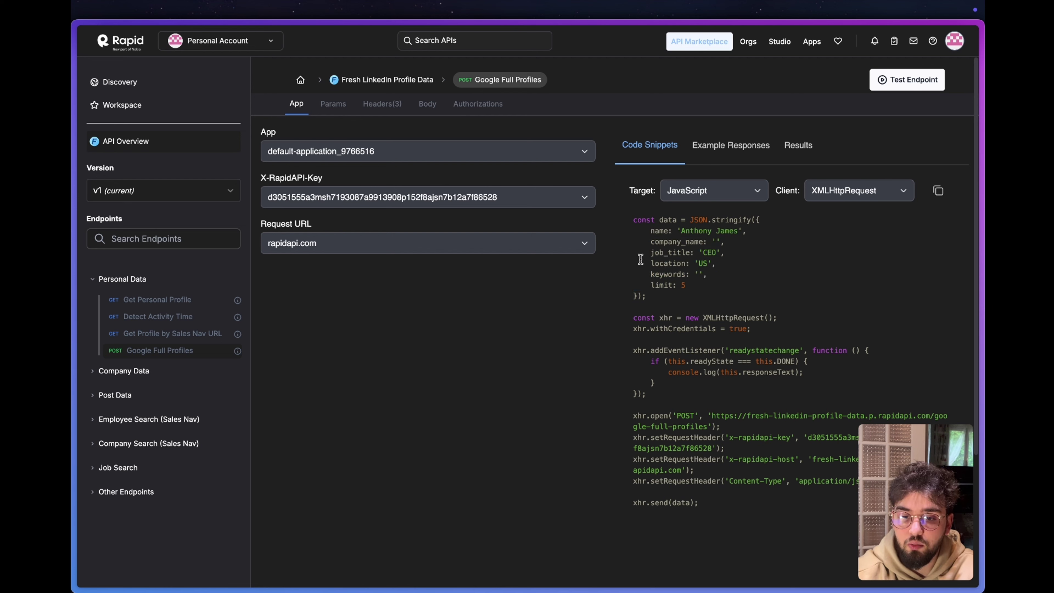
left_click_drag(648, 253, 718, 242)
left_click_drag(651, 264, 718, 263)
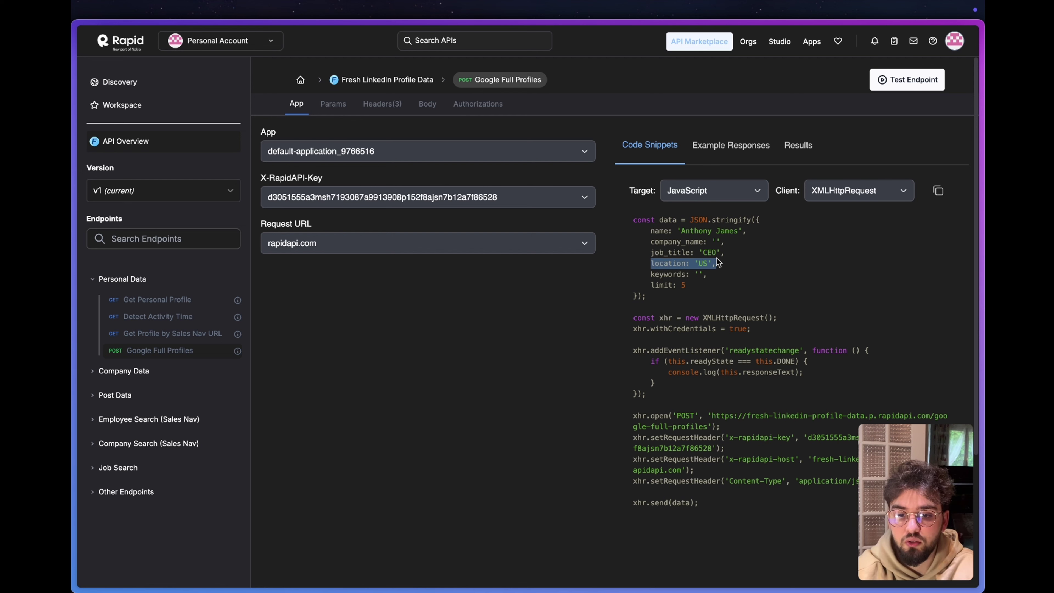
left_click_drag(650, 274, 708, 277)
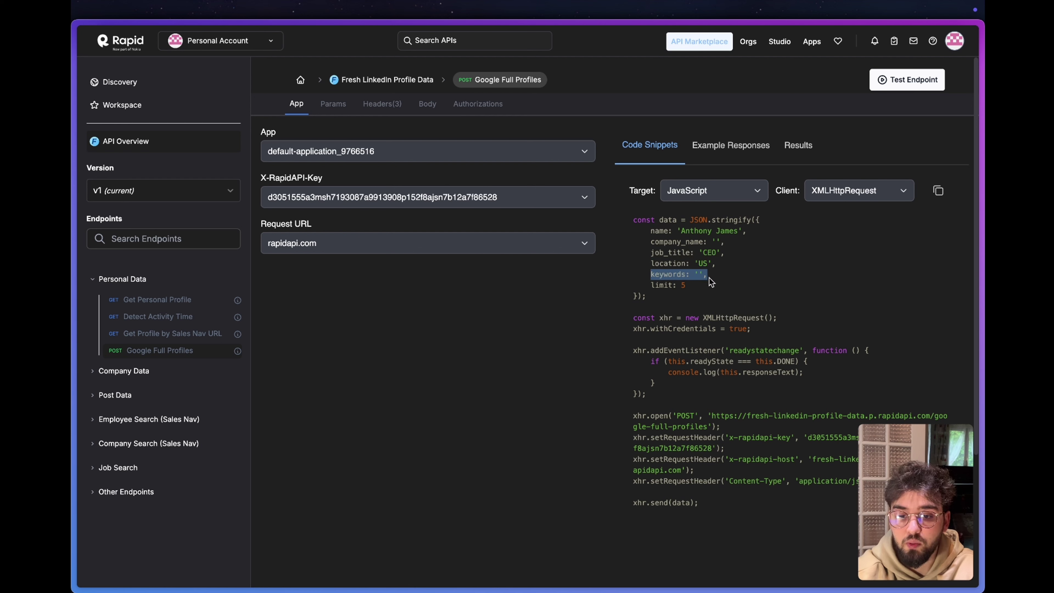
left_click_drag(748, 232, 651, 233)
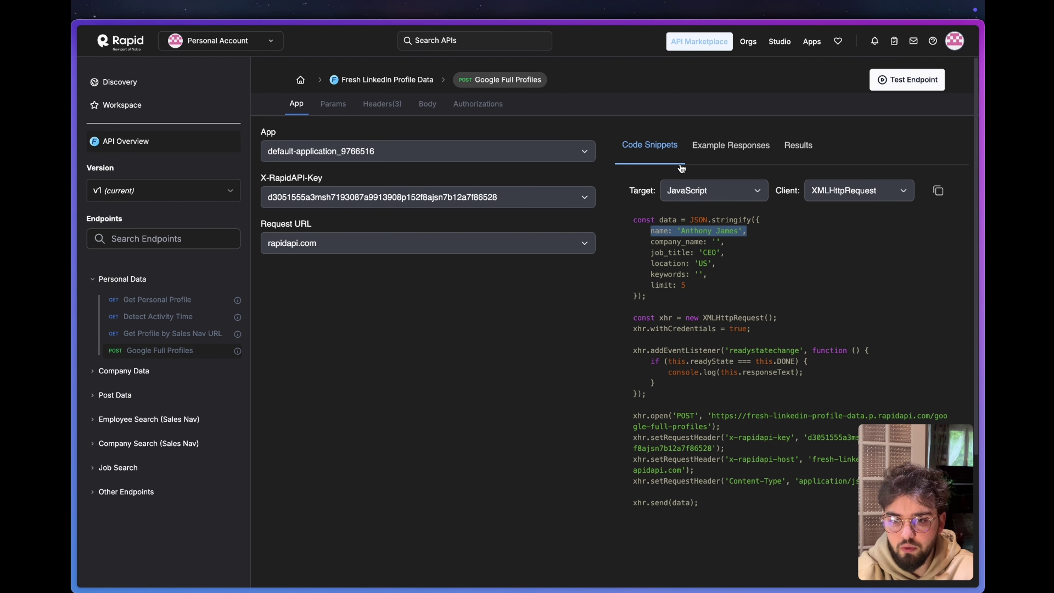
Copy the google-full-profiles endpoint URL from the JavaScript sample into the fallback HTTP module.
left_click(694, 191)
left_click(699, 264)
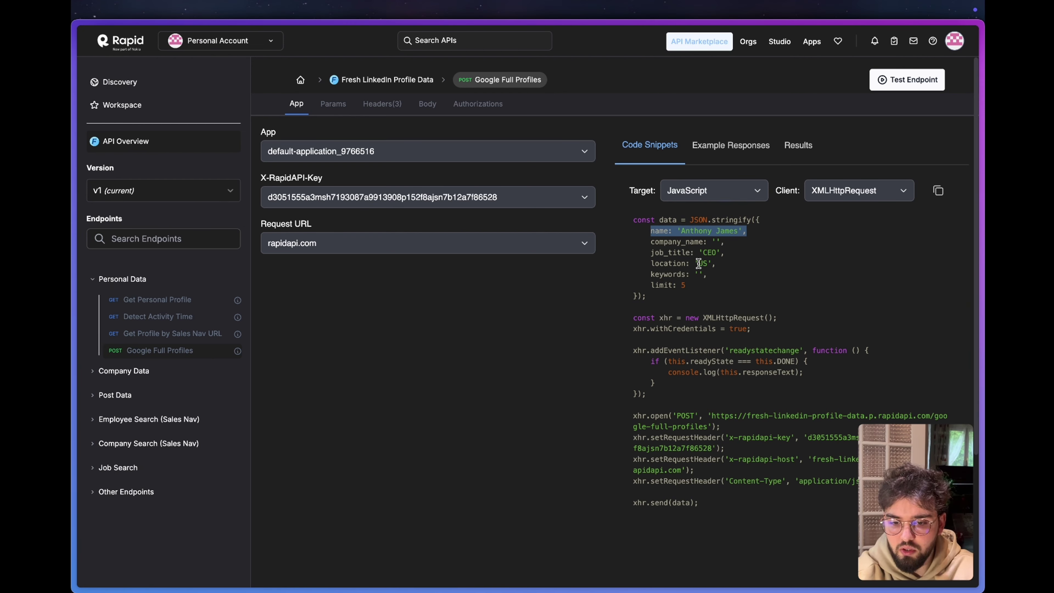
left_click_drag(711, 416, 708, 426)
key("super+c")
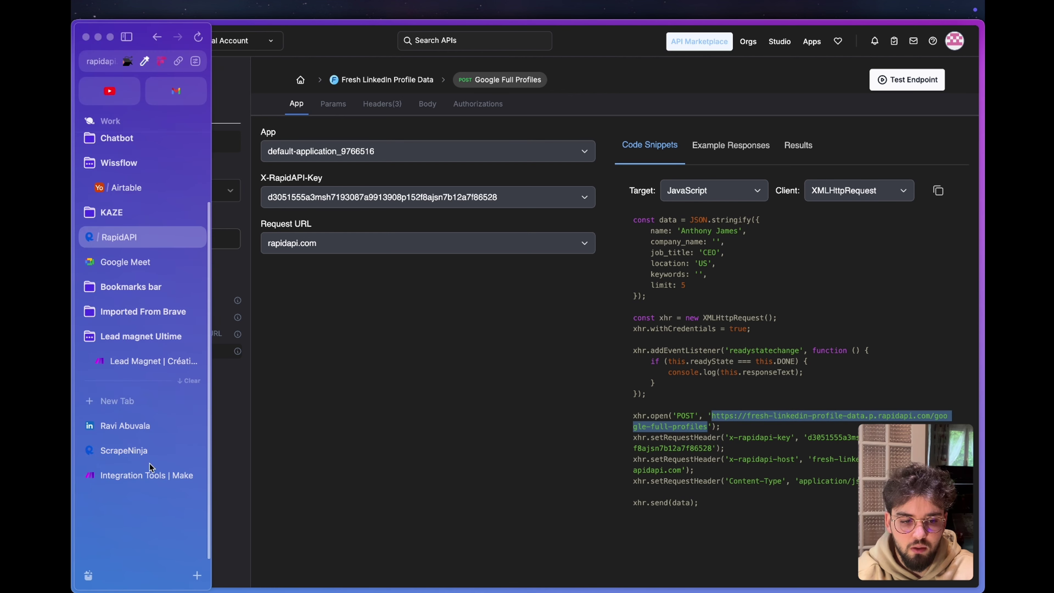
left_click(137, 475)
key("super+v")
Set the fallback request method to POST and add an x-rapidapi-key header.
left_click(690, 303)
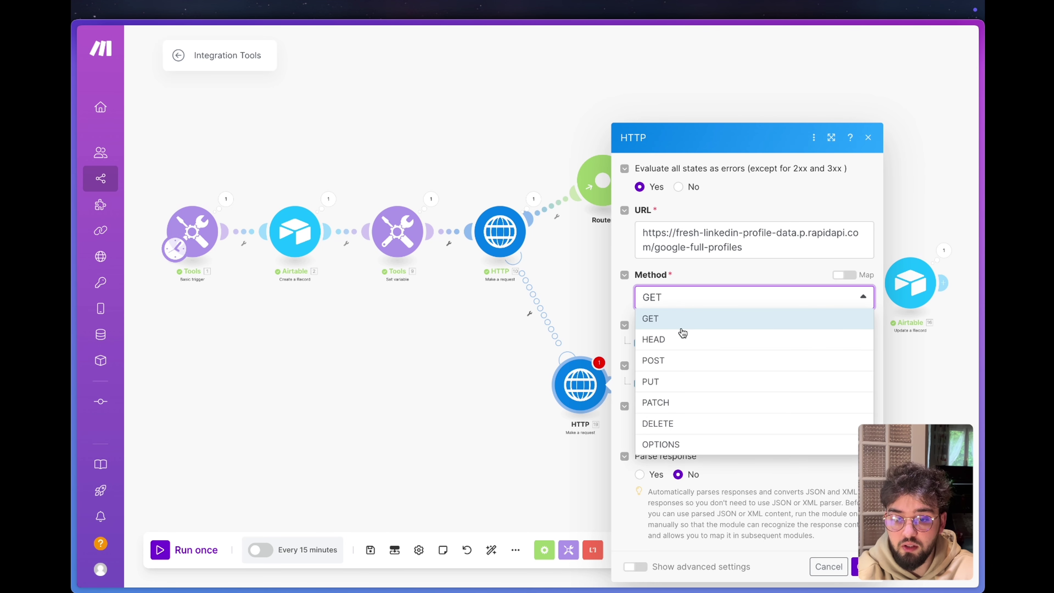
left_click(672, 360)
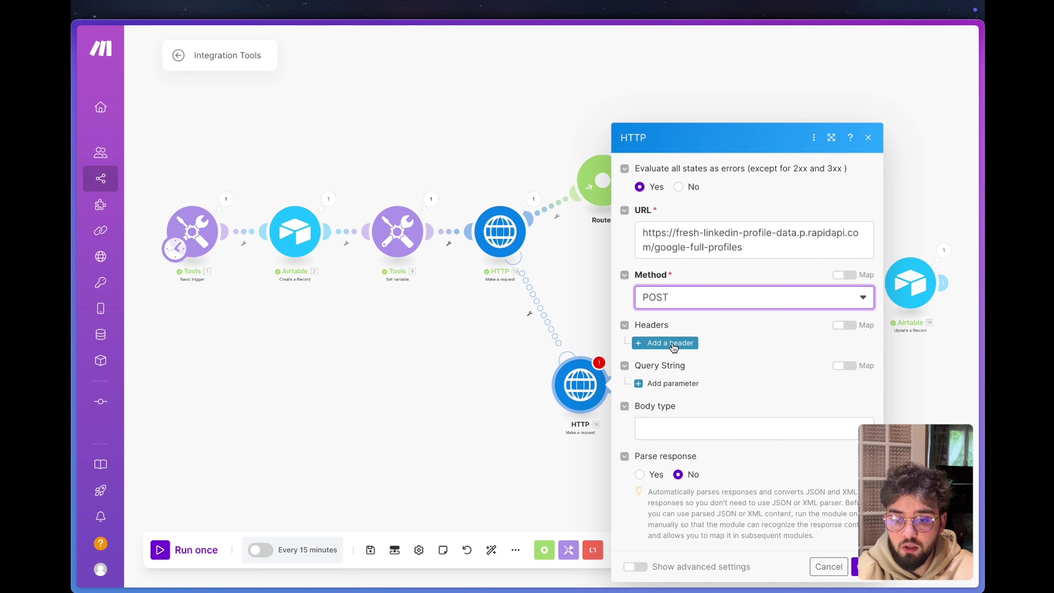
left_click(664, 342)
left_click(726, 291)
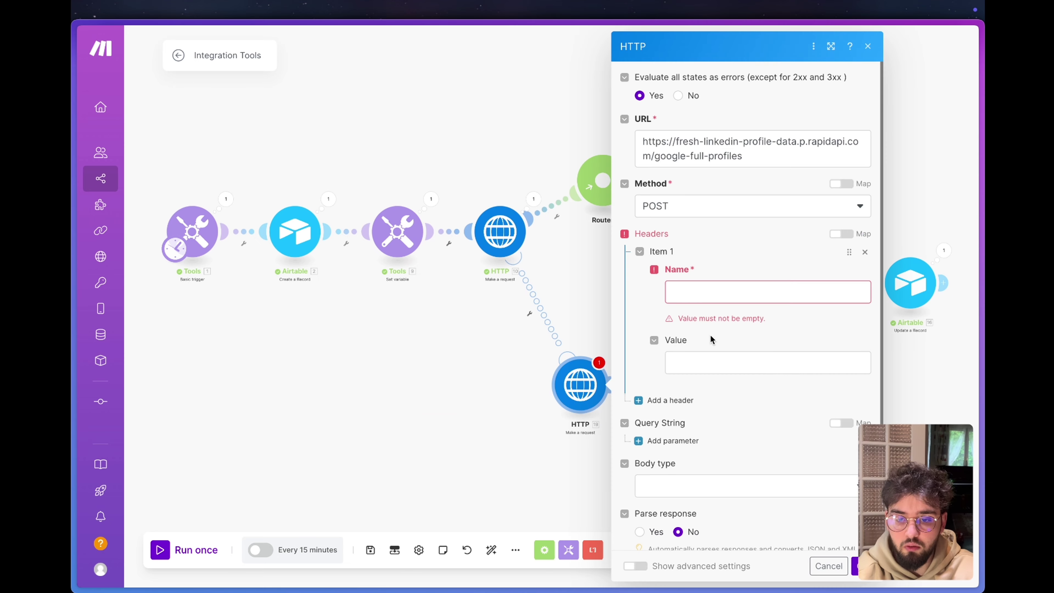
left_click(728, 295)
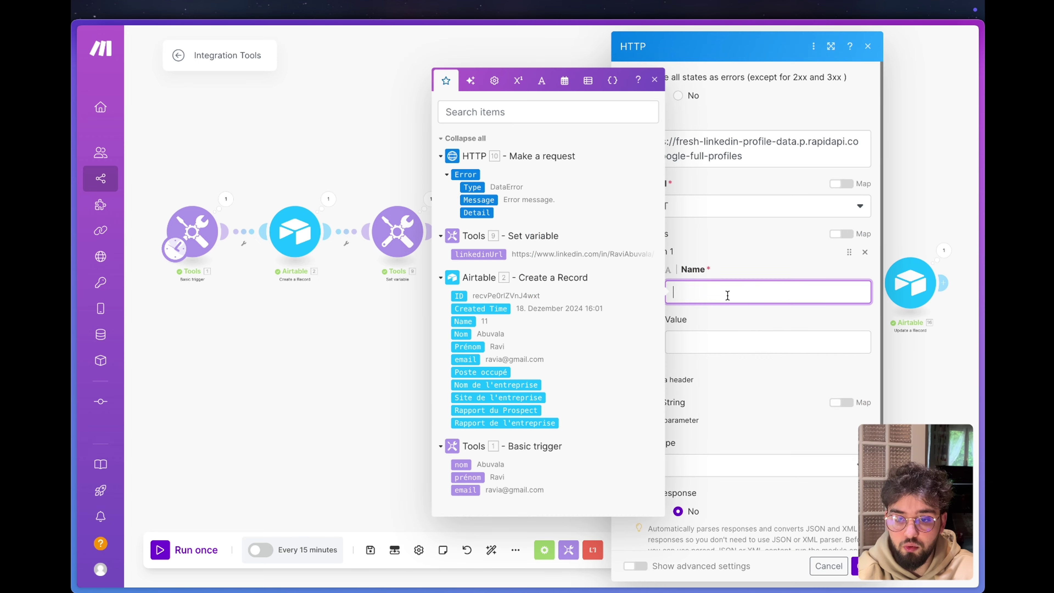
key("ctrl+v")
left_click(706, 346)
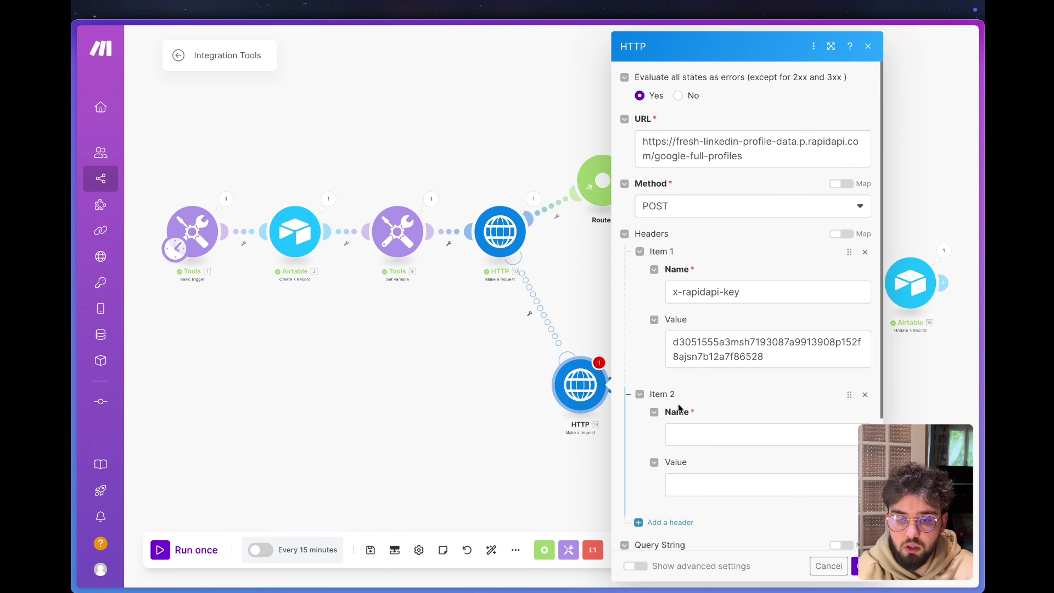
Add an x-rapidapi-host header using the host value copied from the original module.
left_click(689, 435)
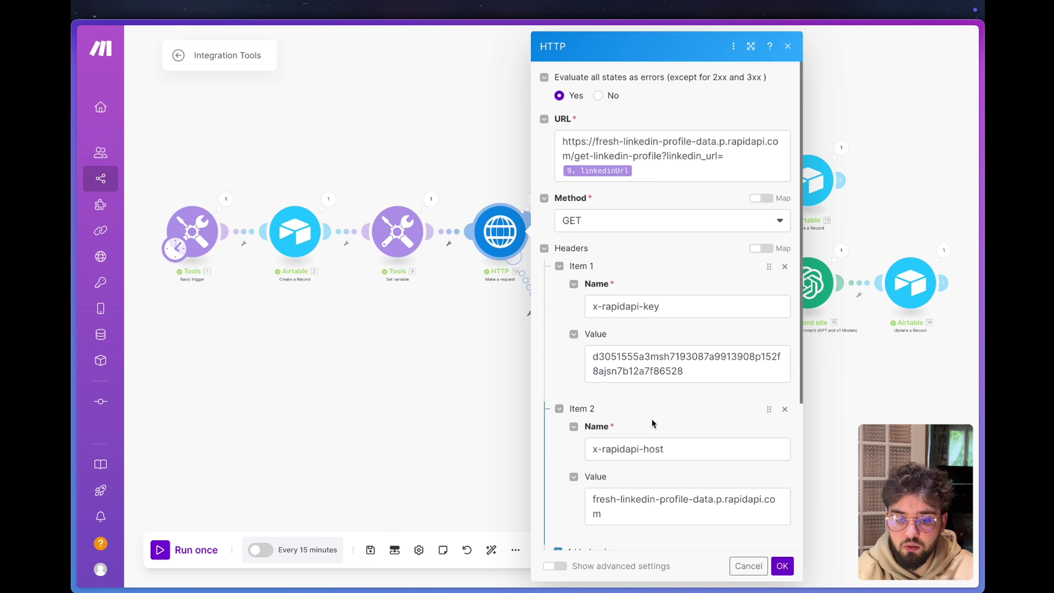
scroll(661, 382, "down", 1)
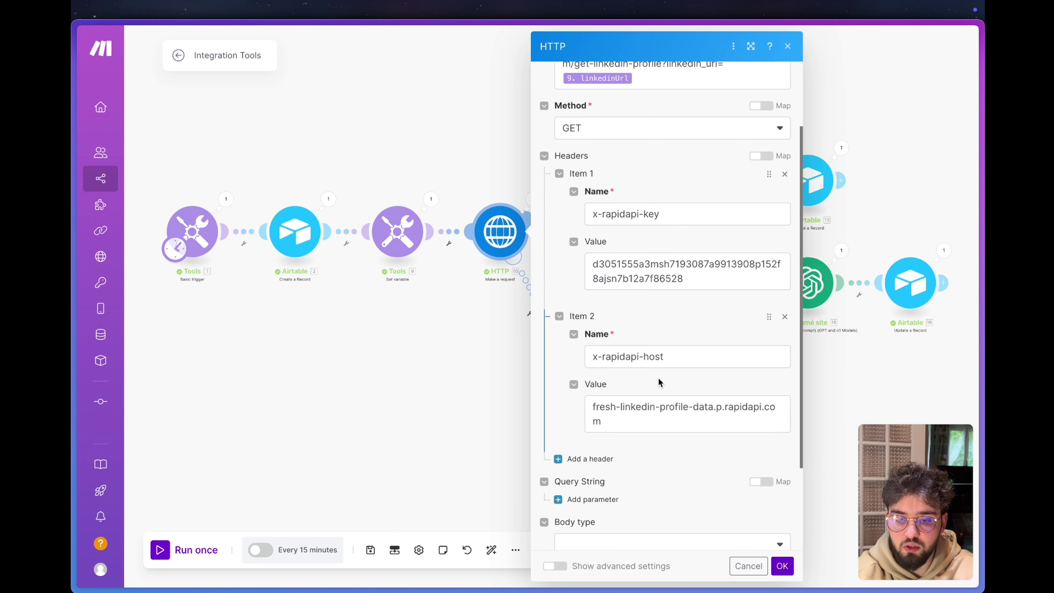
left_click(666, 360)
key("ctrl+a")
key("ctrl+c")
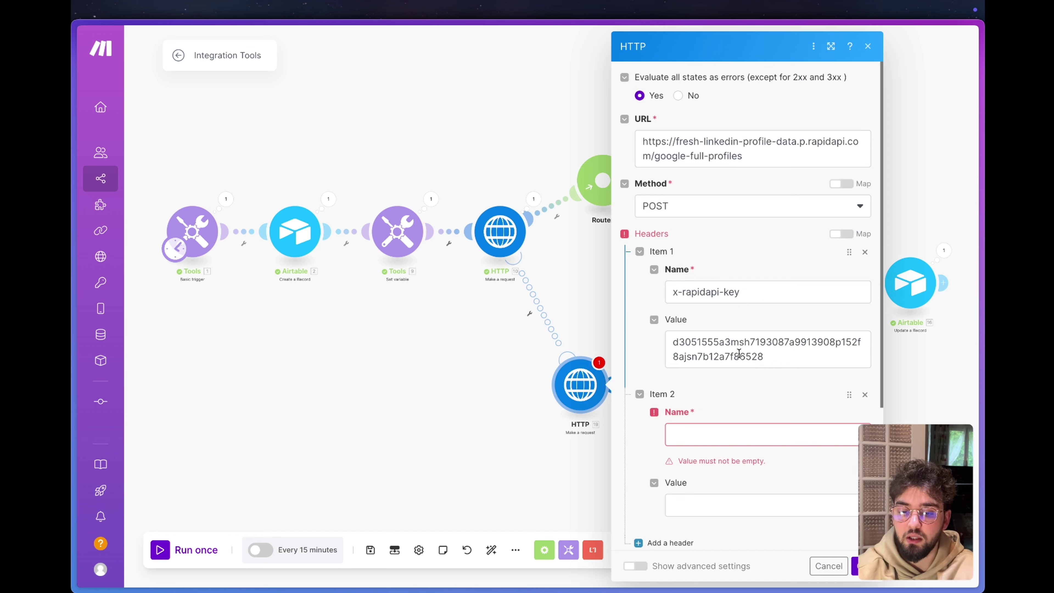
left_click(709, 434)
key("ctrl+v")
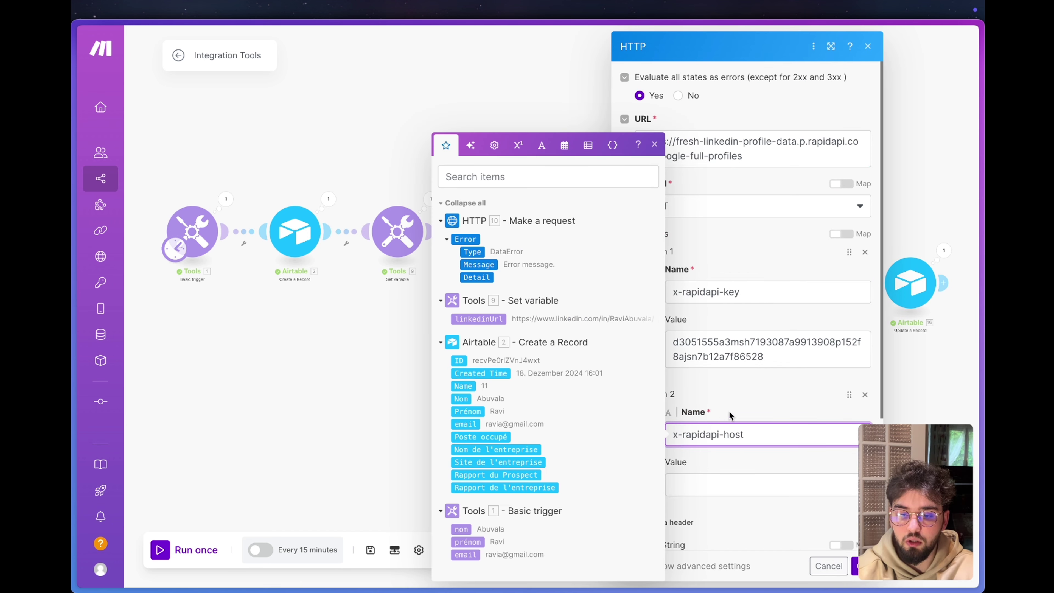
left_click(731, 415)
left_click(699, 482)
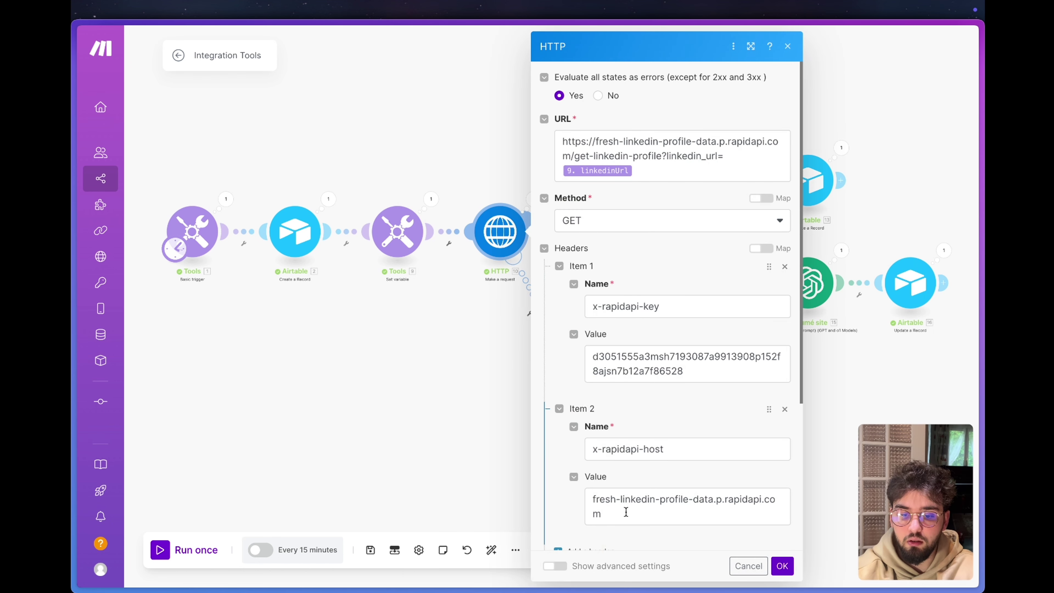
left_click(626, 512)
key("ctrl+a")
key("Escape")
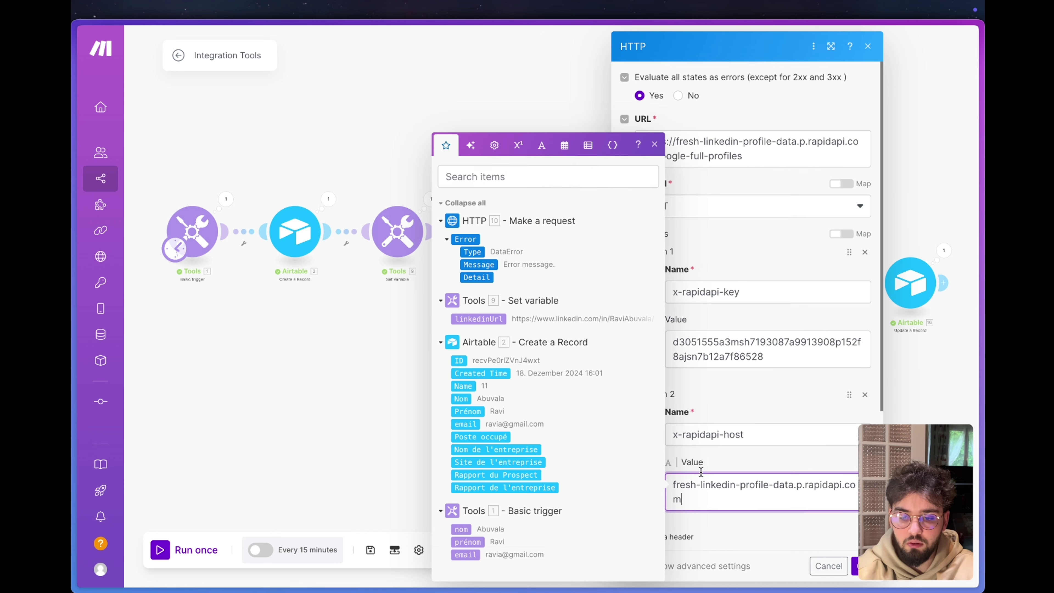
key("Escape")
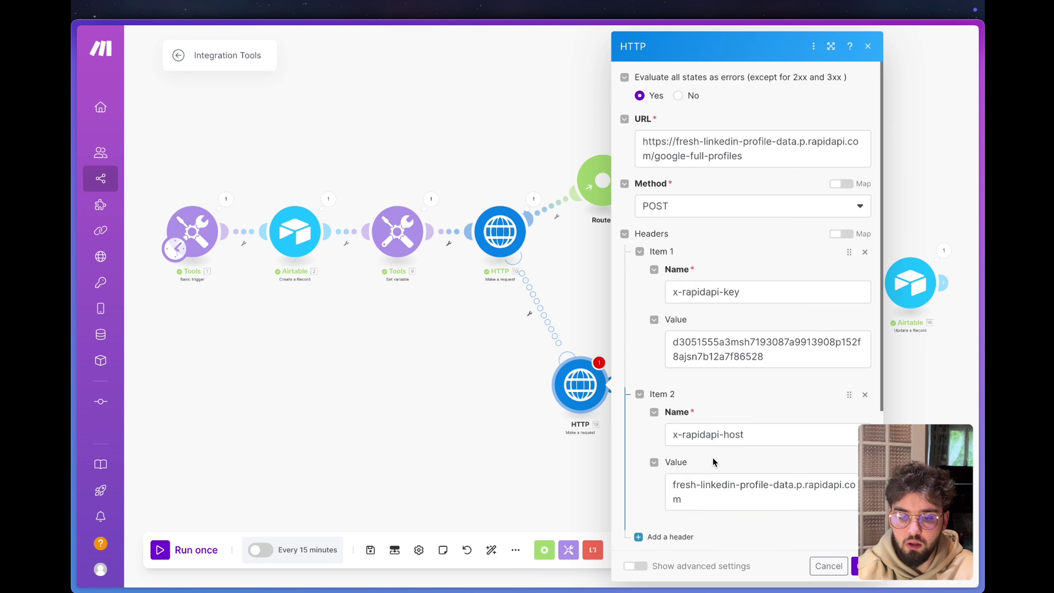
Set the body type to Raw with JSON (application/json) content type.
scroll(712, 457, "down", 1)
scroll(712, 457, "down", 2)
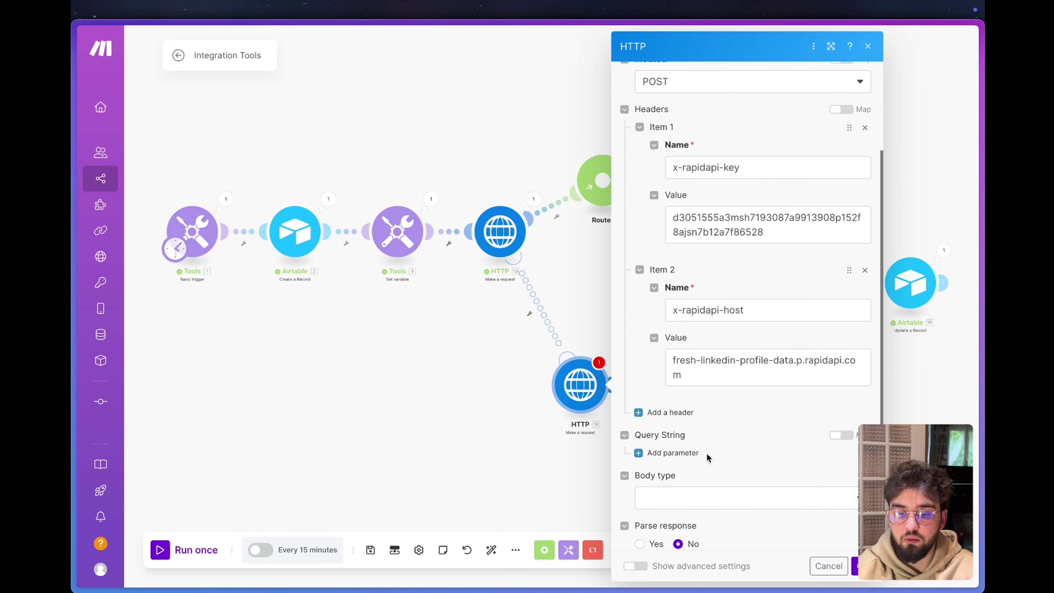
left_click(682, 502)
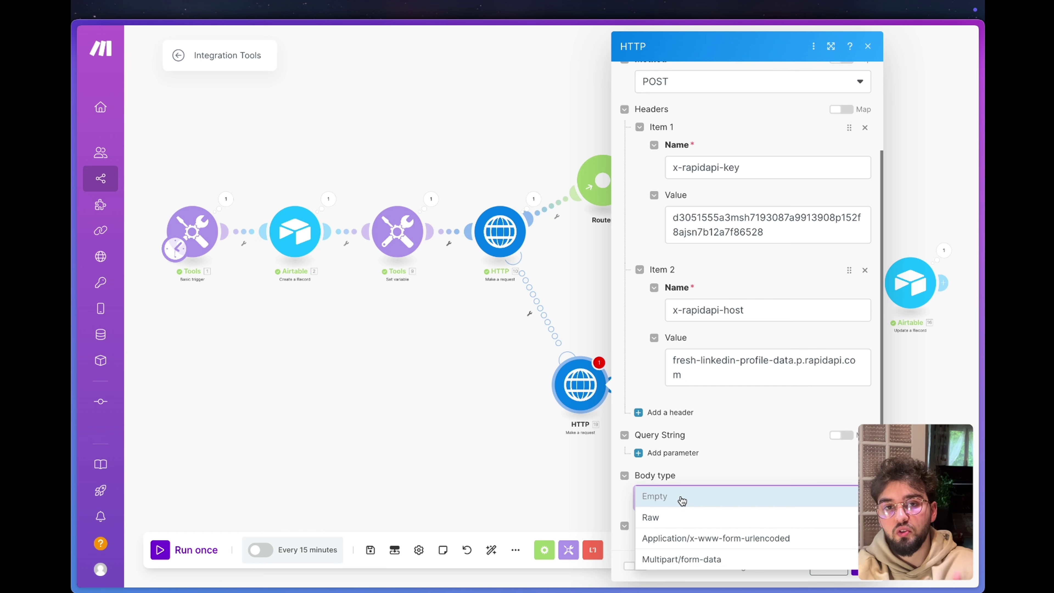
left_click(668, 516)
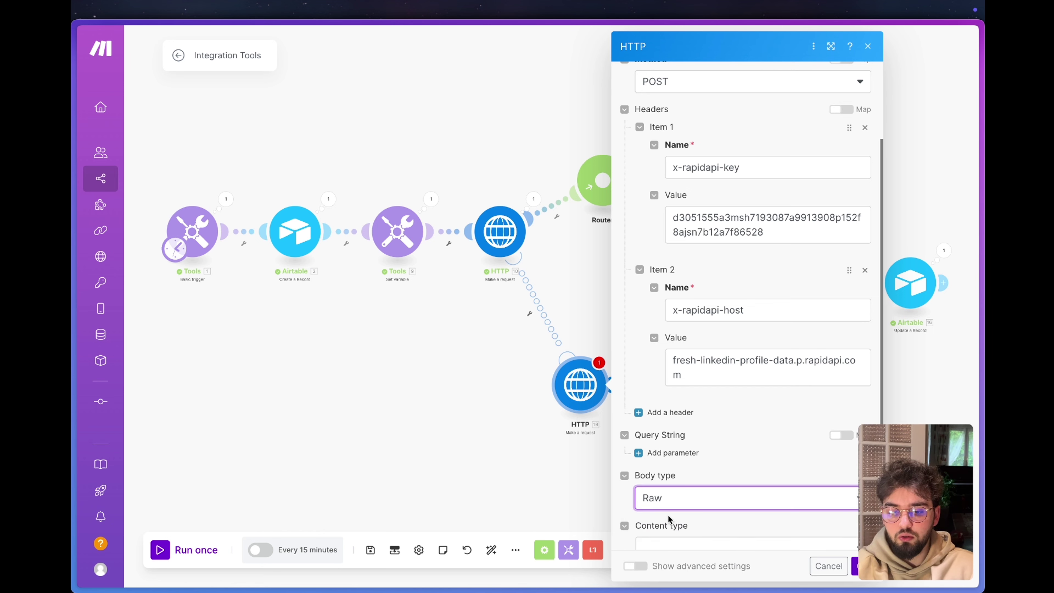
scroll(701, 468, "down", 3)
left_click(711, 434)
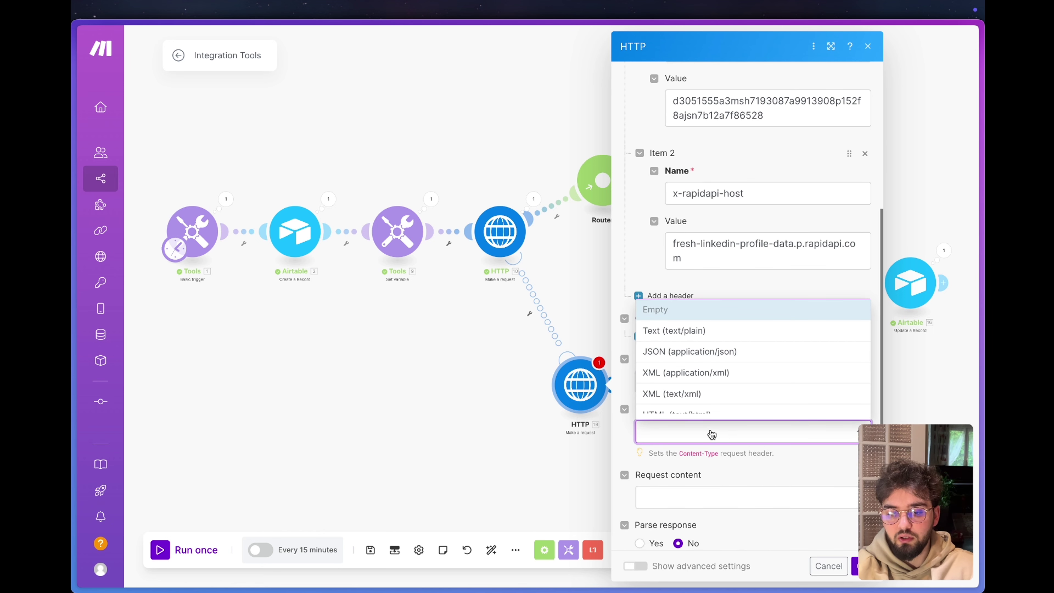
scroll(709, 339, "down", 2)
scroll(695, 395, "up", 2)
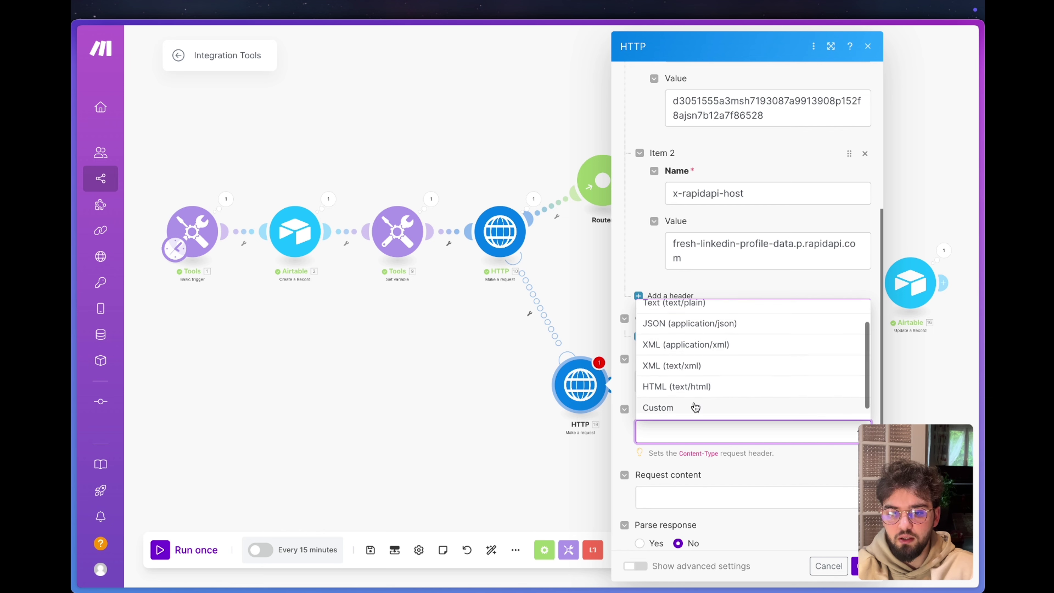
left_click(696, 356)
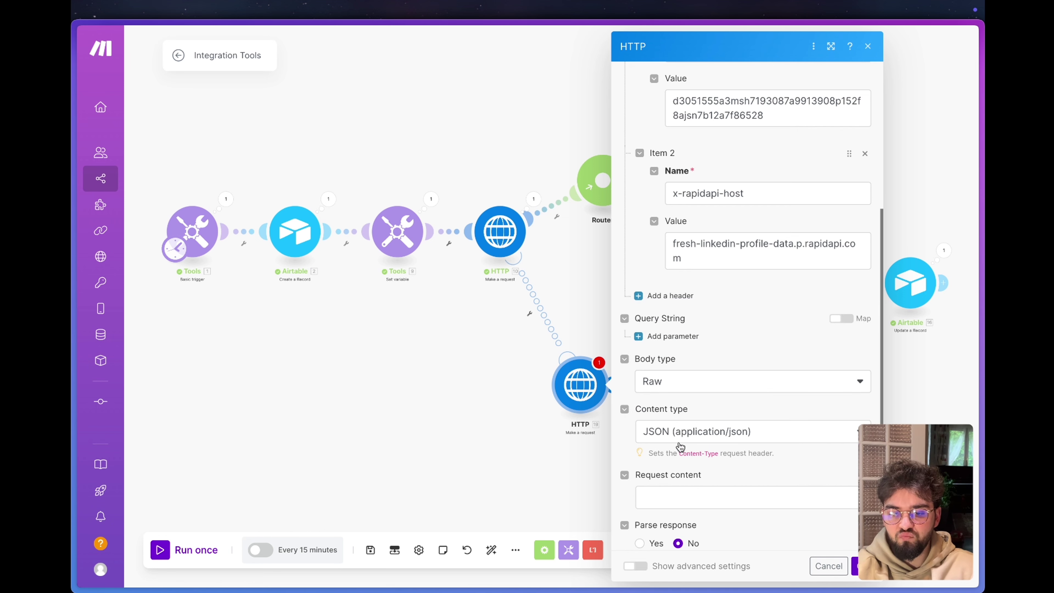
left_click(685, 497)
key("super+Tab")
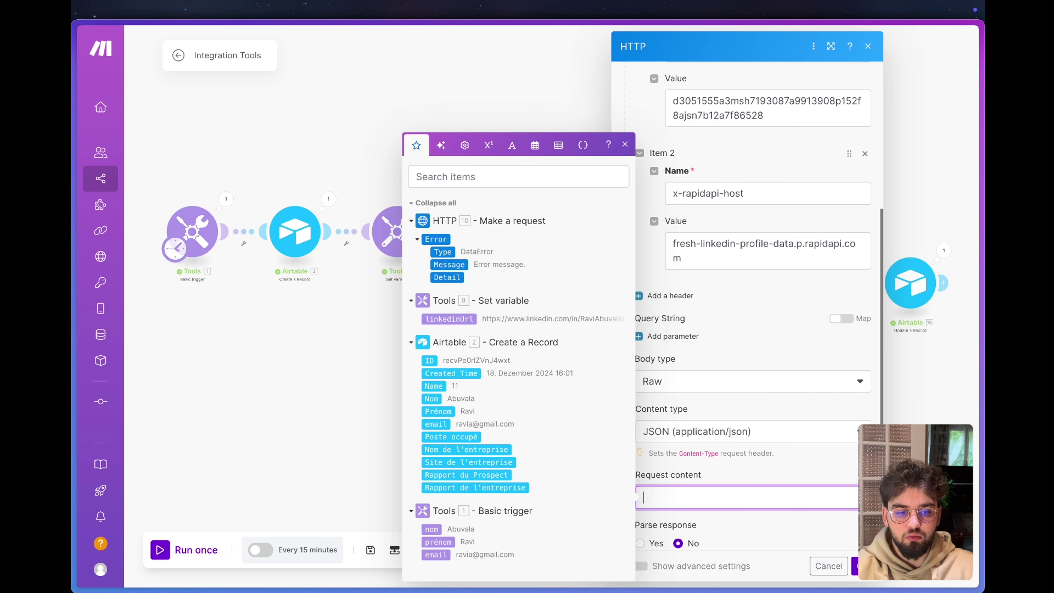
Show the Google Full Profiles code sample as raw HTTP and open the editable request body.
mouse_move(125, 438)
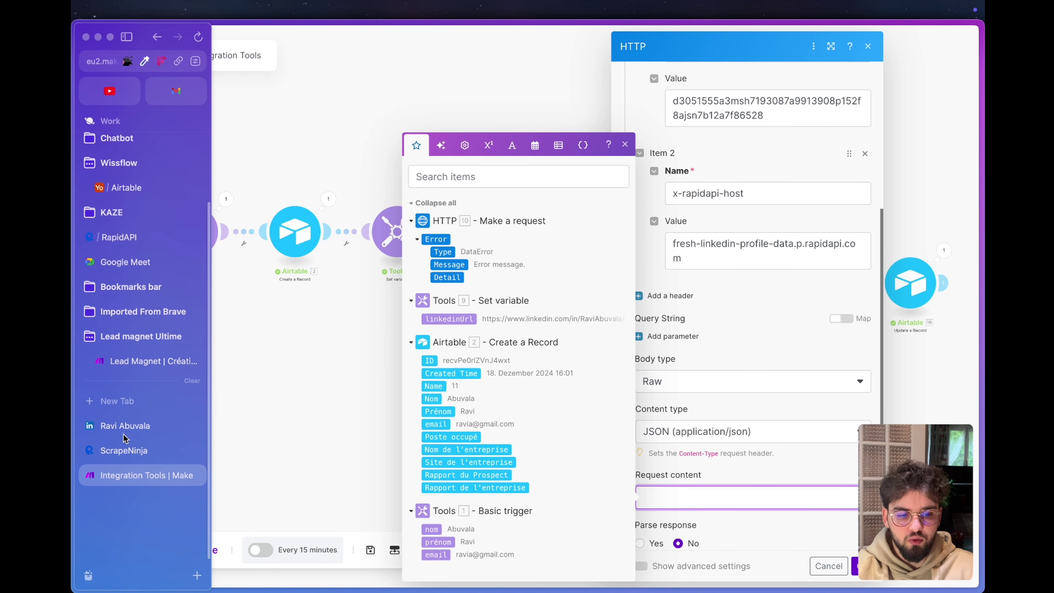
left_click(125, 237)
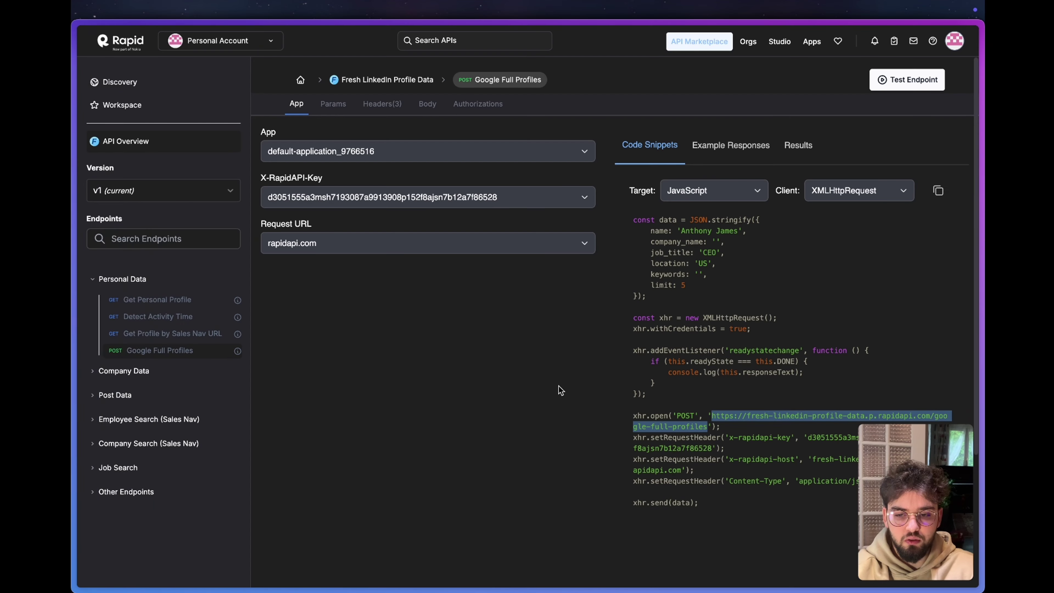
triple_click(691, 285)
left_click(701, 192)
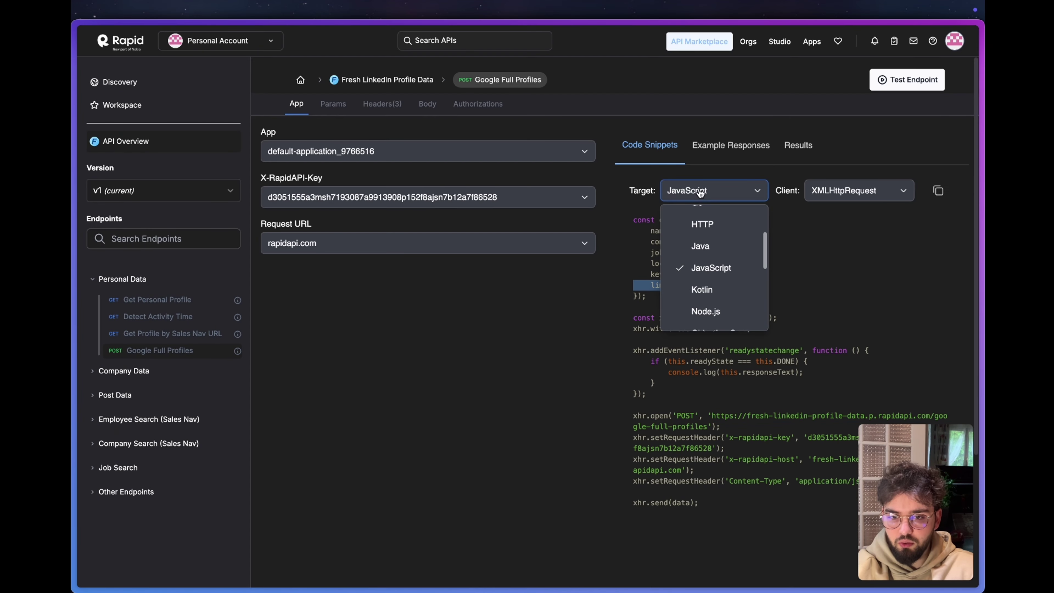
left_click(713, 232)
left_click_drag(775, 307, 636, 296)
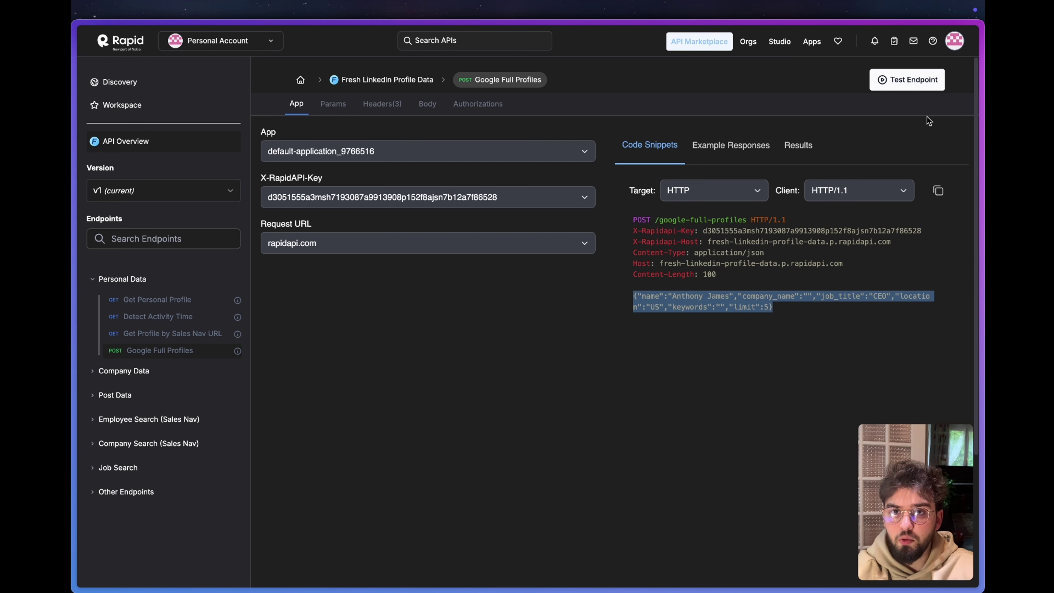
left_click(335, 103)
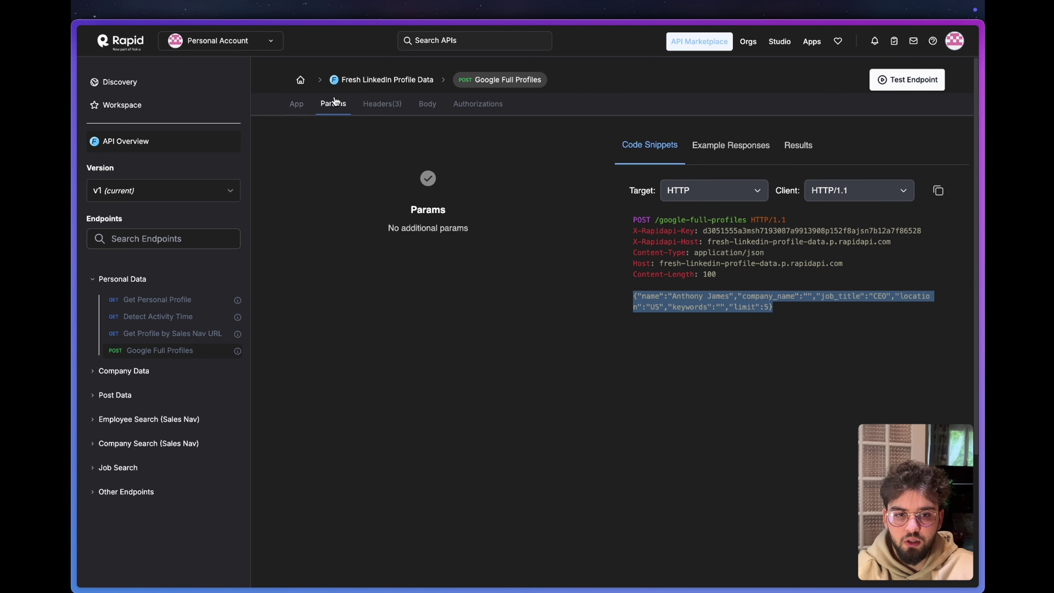
left_click(380, 109)
left_click(424, 107)
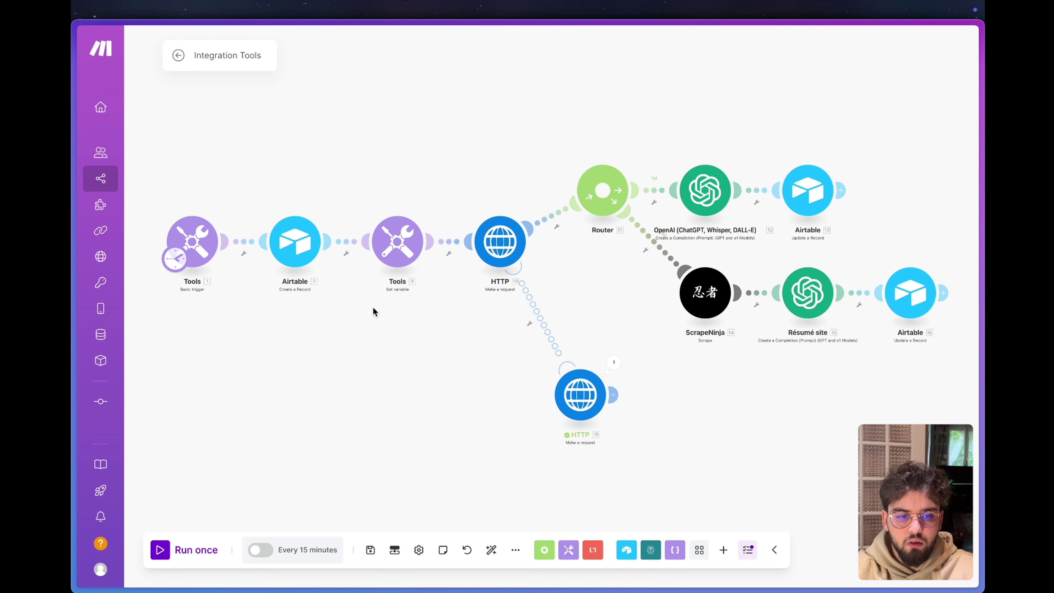
Change the body limit from 5 to 1, clear the CEO job title and US location, and copy it.
mouse_move(75, 299)
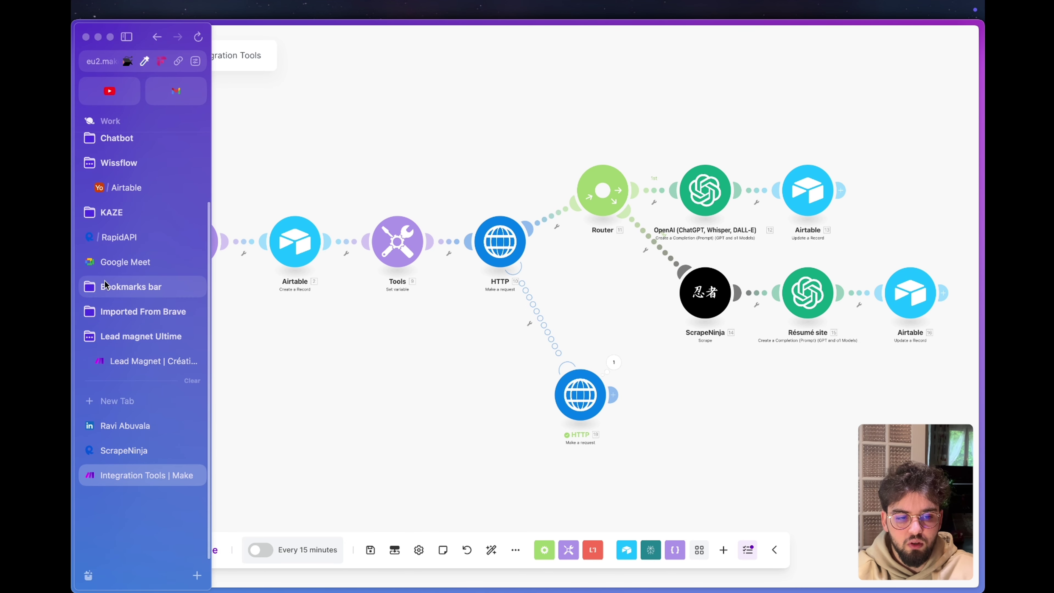
left_click(125, 237)
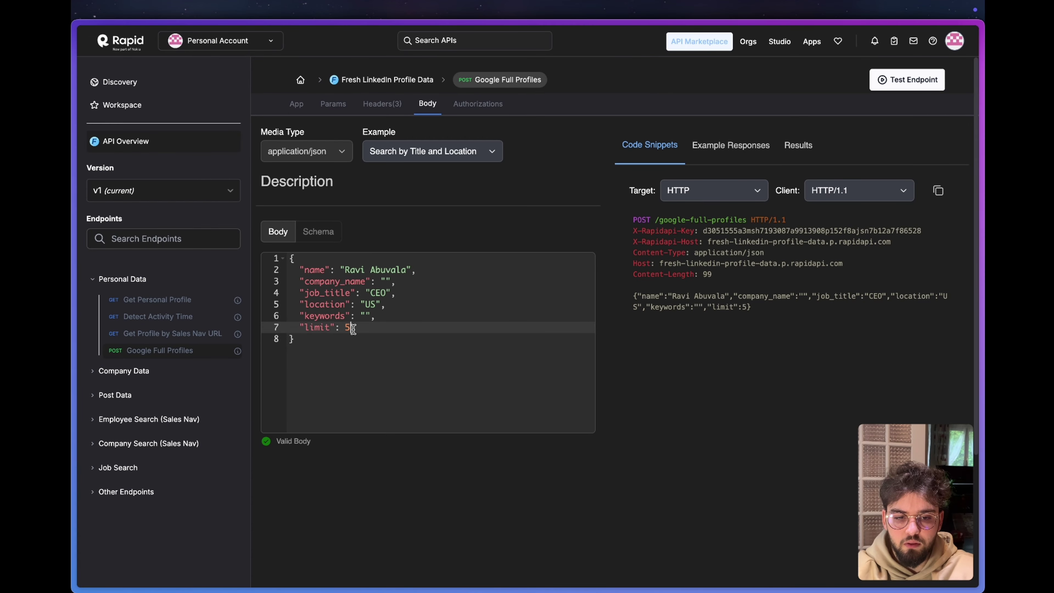
key("BackSpace")
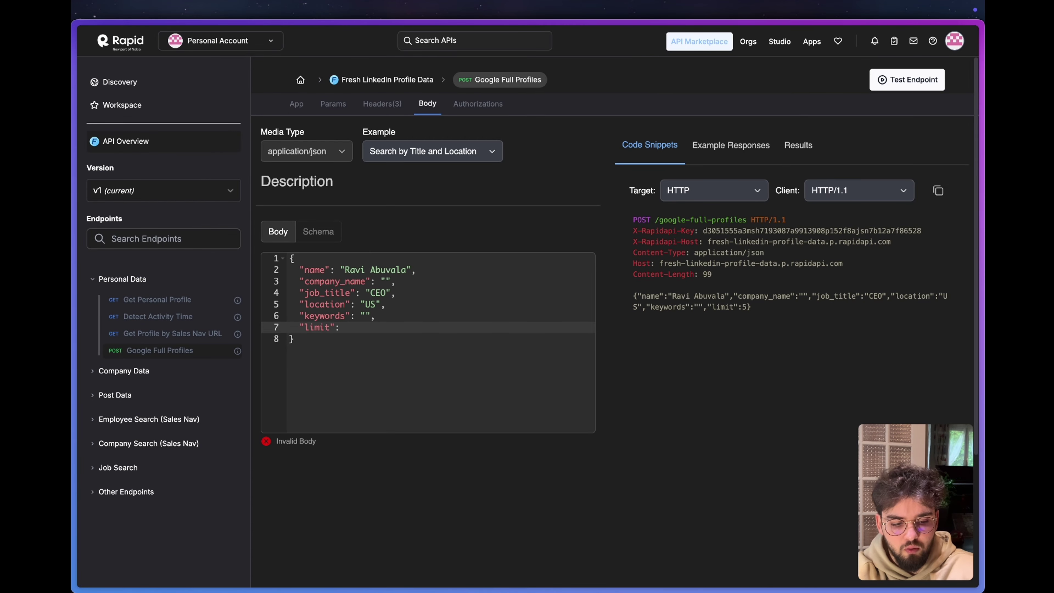
type("1")
left_click(391, 294)
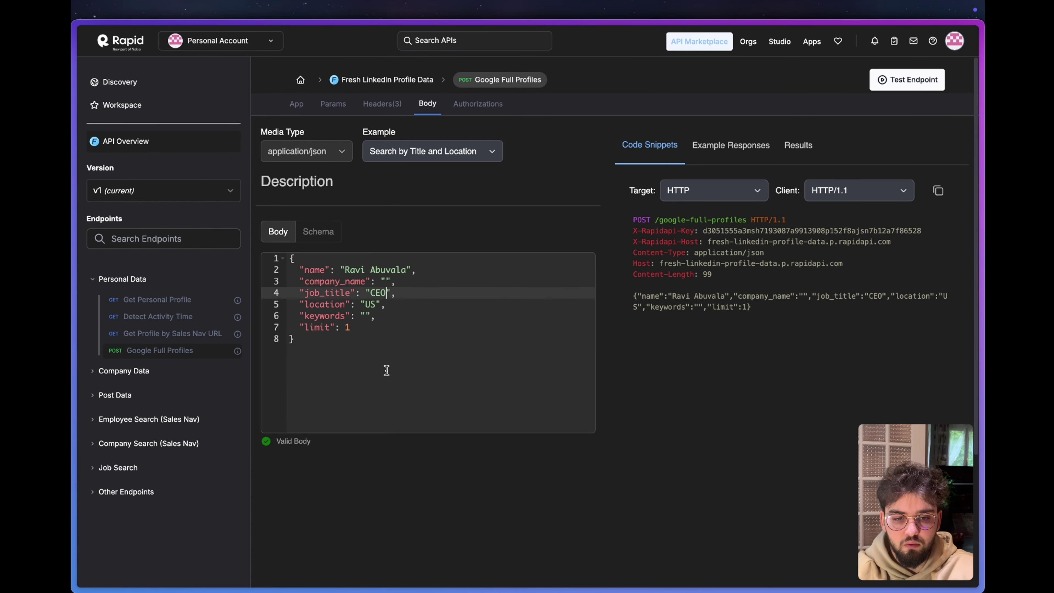
key("BackSpace")
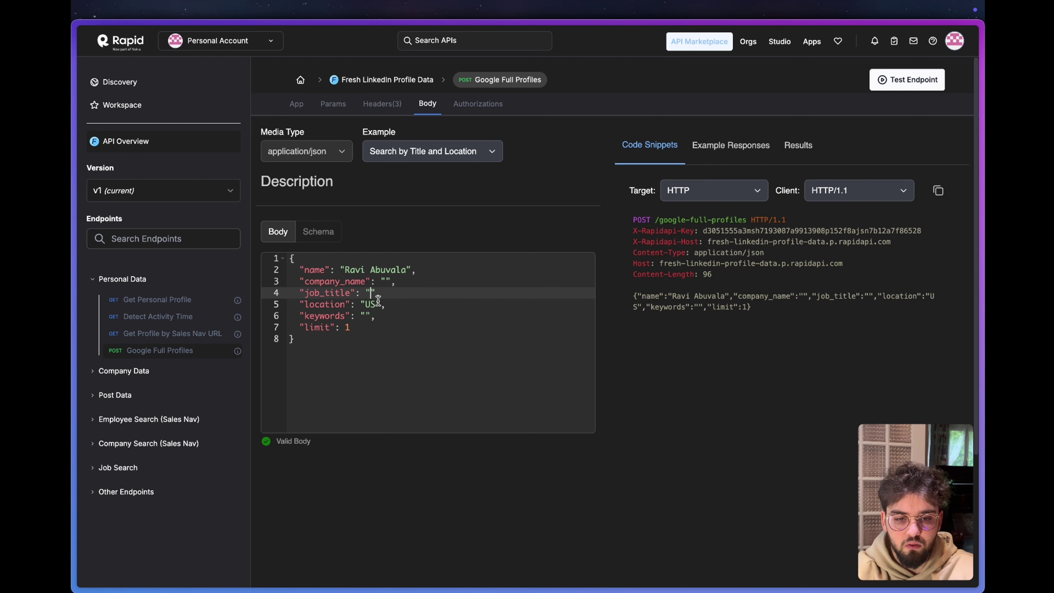
left_click(376, 302)
key("BackSpace")
key("BackSpace")
left_click_drag(322, 356, 288, 260)
key("ctrl+c")
mouse_move(74, 261)
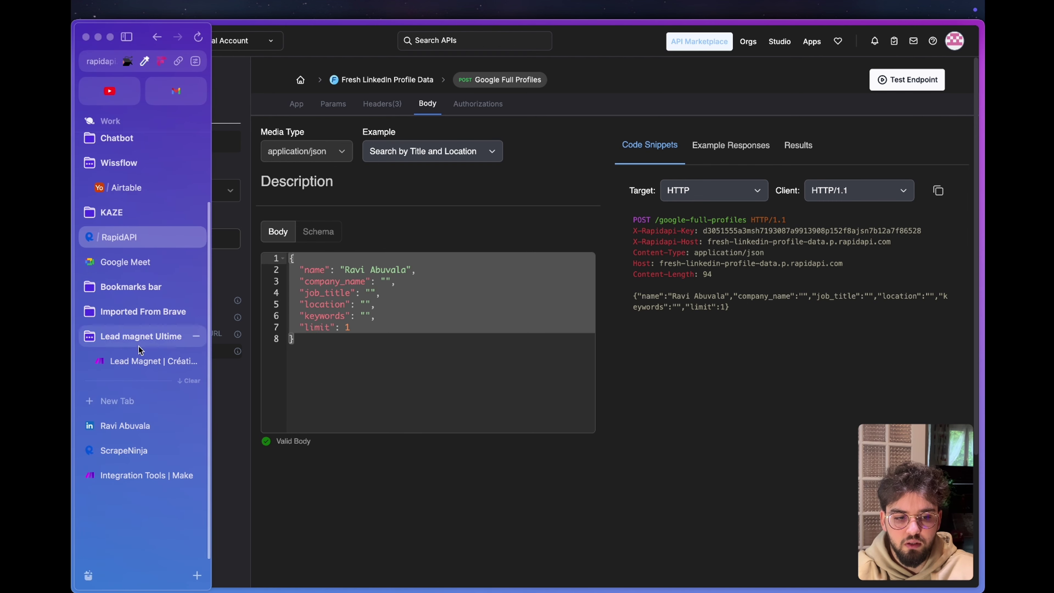
left_click(137, 453)
left_click(581, 395)
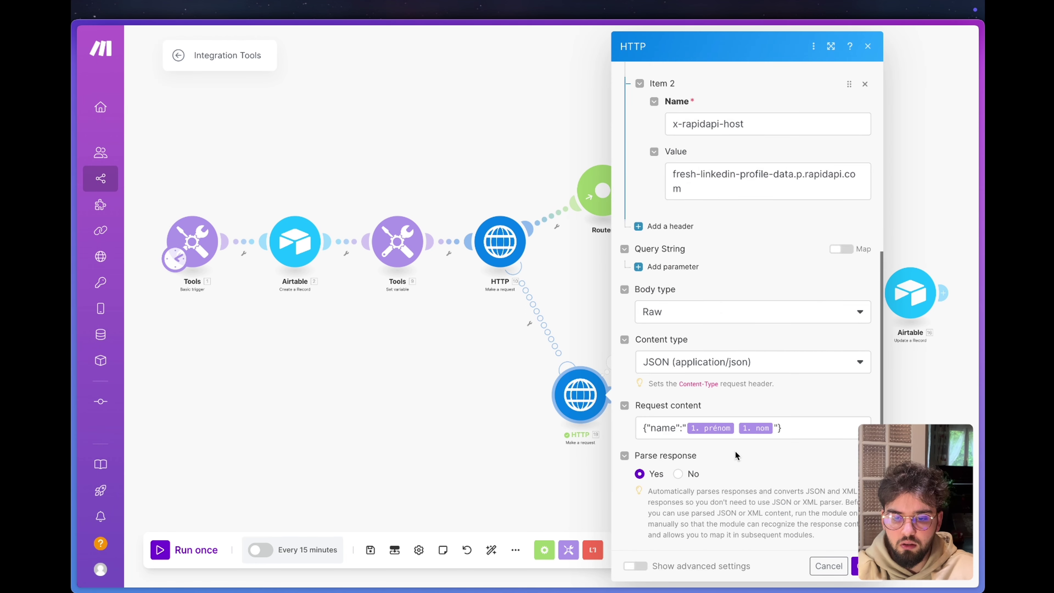
Replace the fallback HTTP request content with the copied JSON search body.
left_click(790, 428)
key("ctrl+a")
key("ctrl+v")
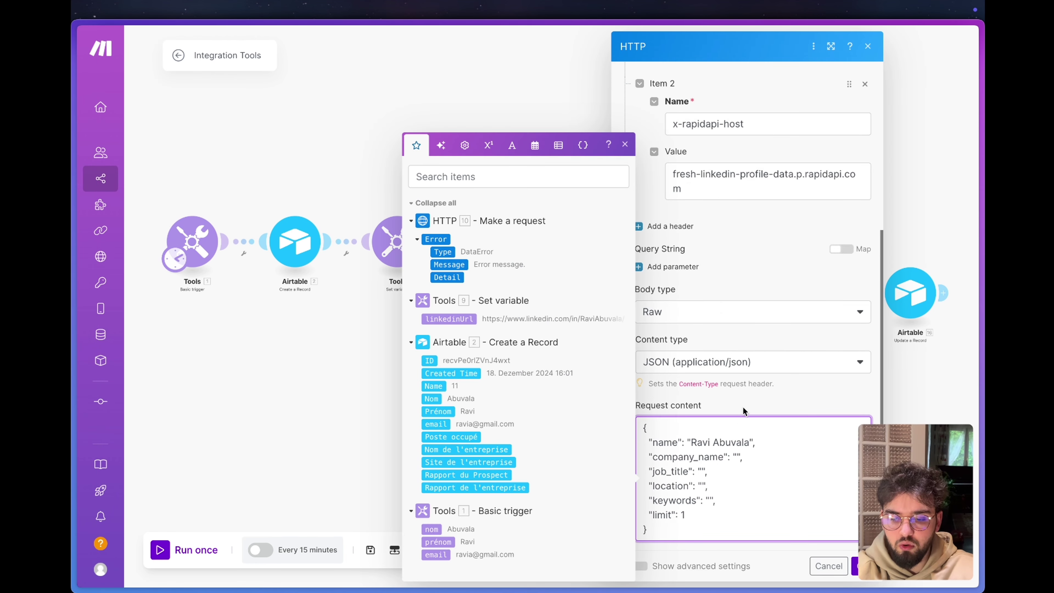
left_click(757, 399)
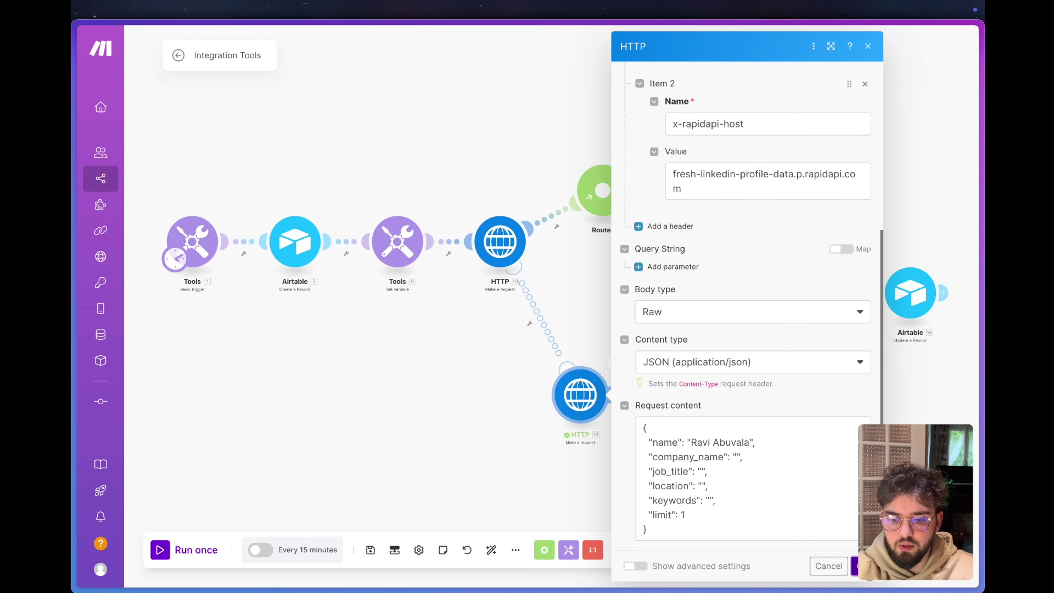
Run HTTP module 19 alone and review its status 200 LinkedIn profile output.
right_click(591, 395)
left_click(621, 425)
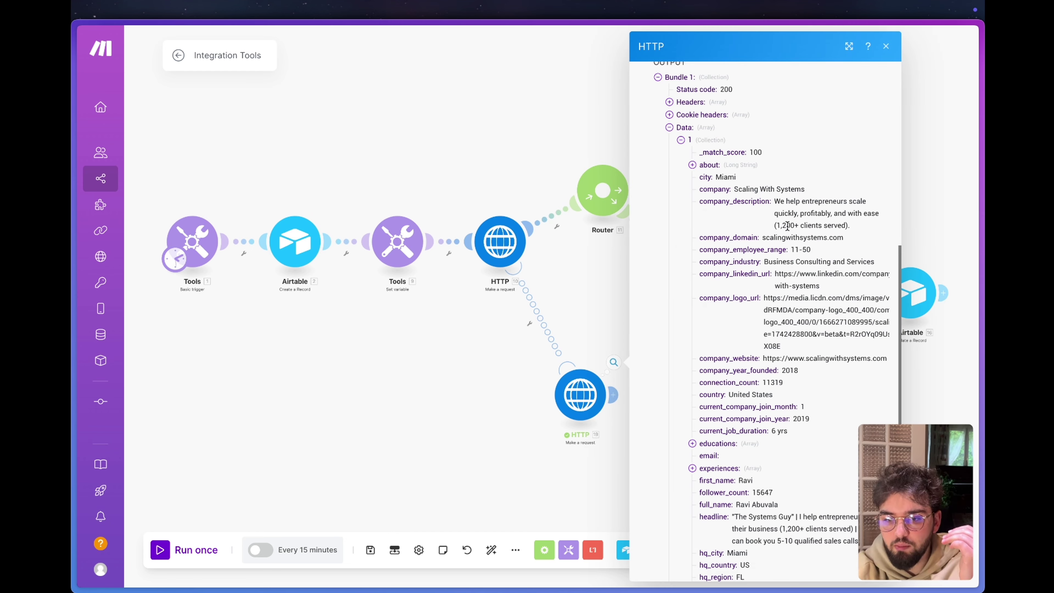
scroll(790, 312, "down", 2)
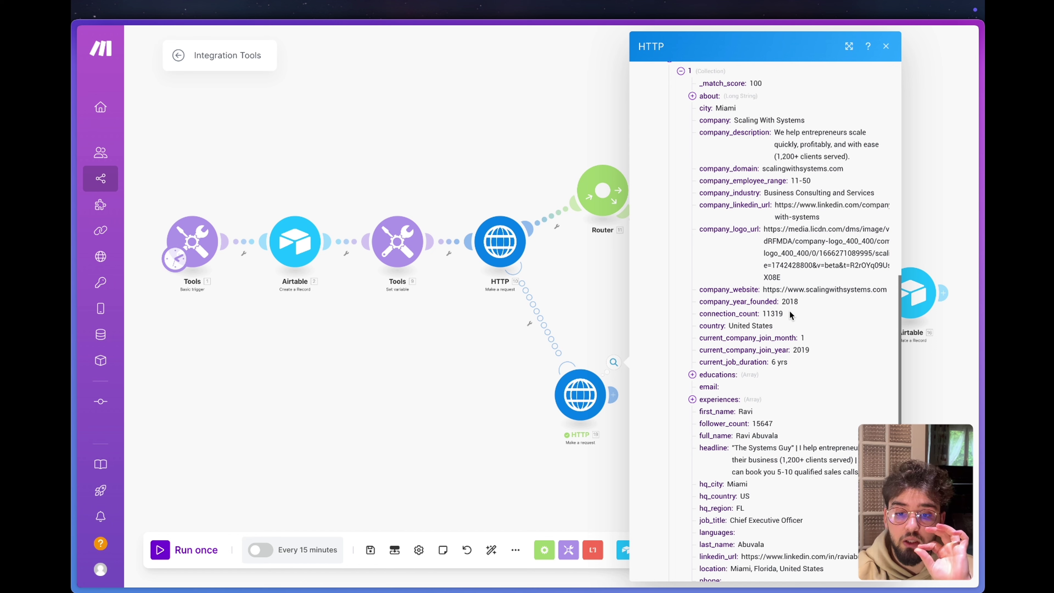
scroll(790, 311, "down", 5)
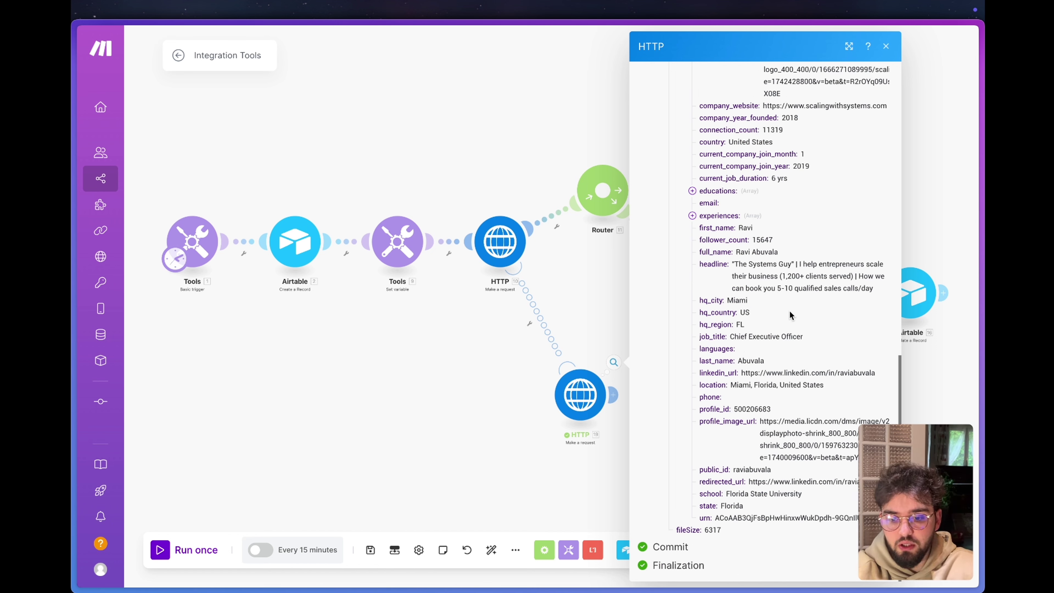
left_click(886, 46)
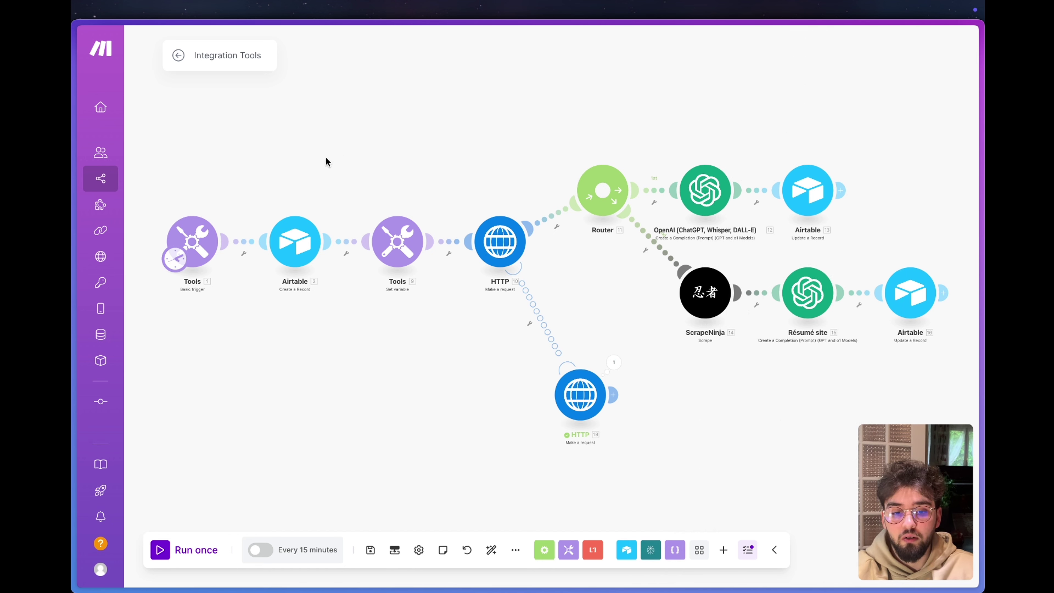
Inspect the Tools 9 variable settings without changes and reposition the scenario view.
left_click(410, 235)
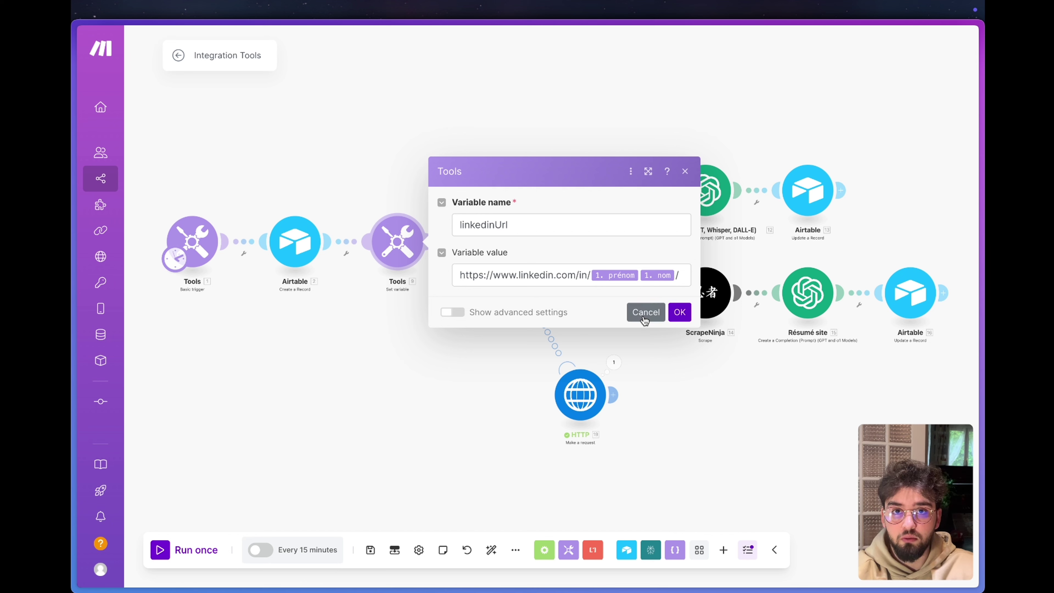
left_click(645, 313)
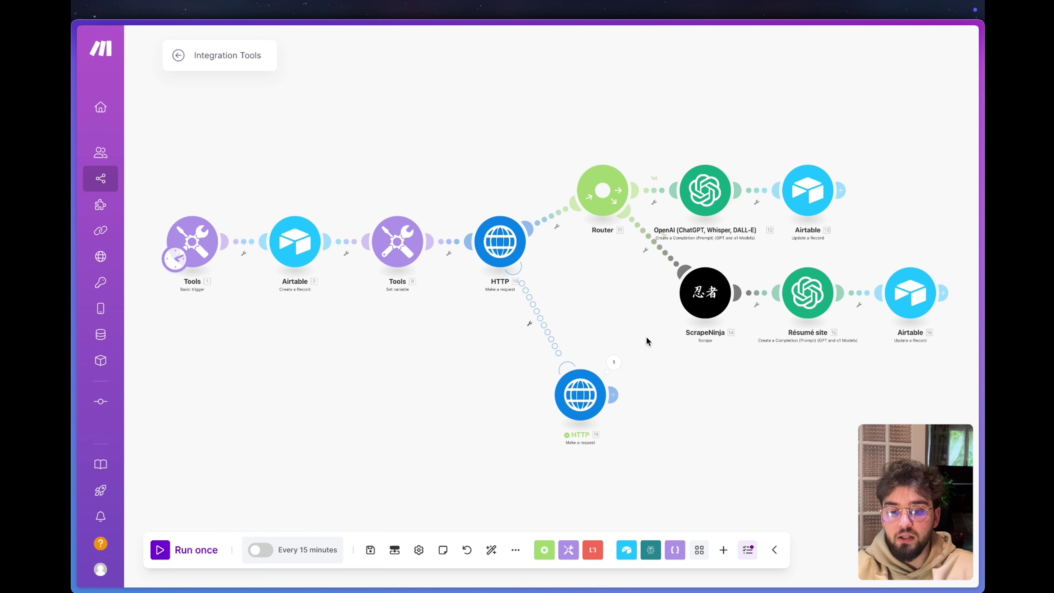
left_click_drag(658, 425, 587, 287)
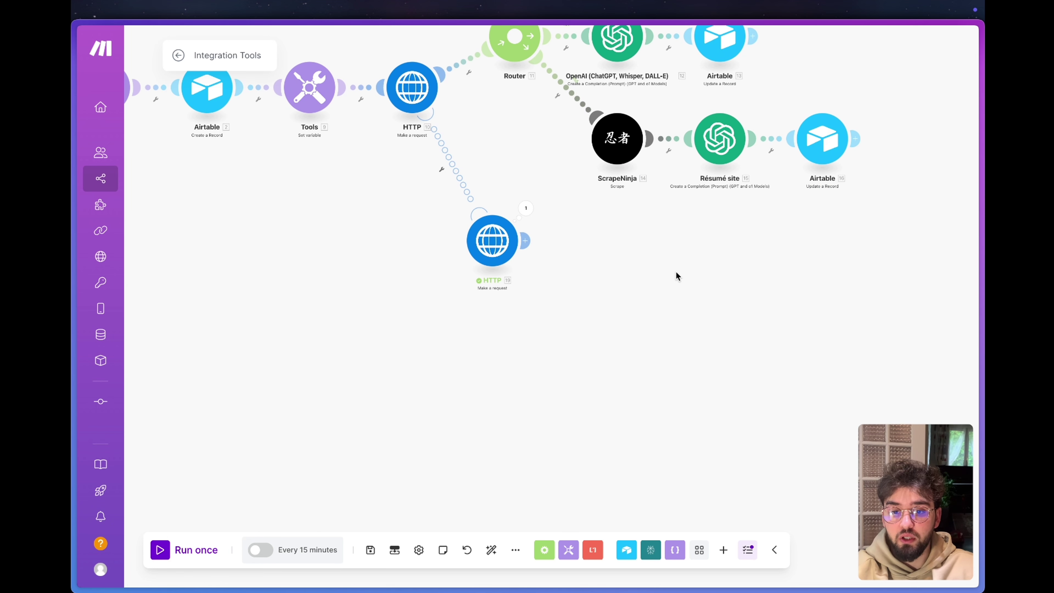
scroll(677, 276, "down", 5)
scroll(684, 274, "up", 5)
Paste a copy of the Router branch, attach it after HTTP 19, and auto-align.
left_click_drag(802, 252, 492, 76)
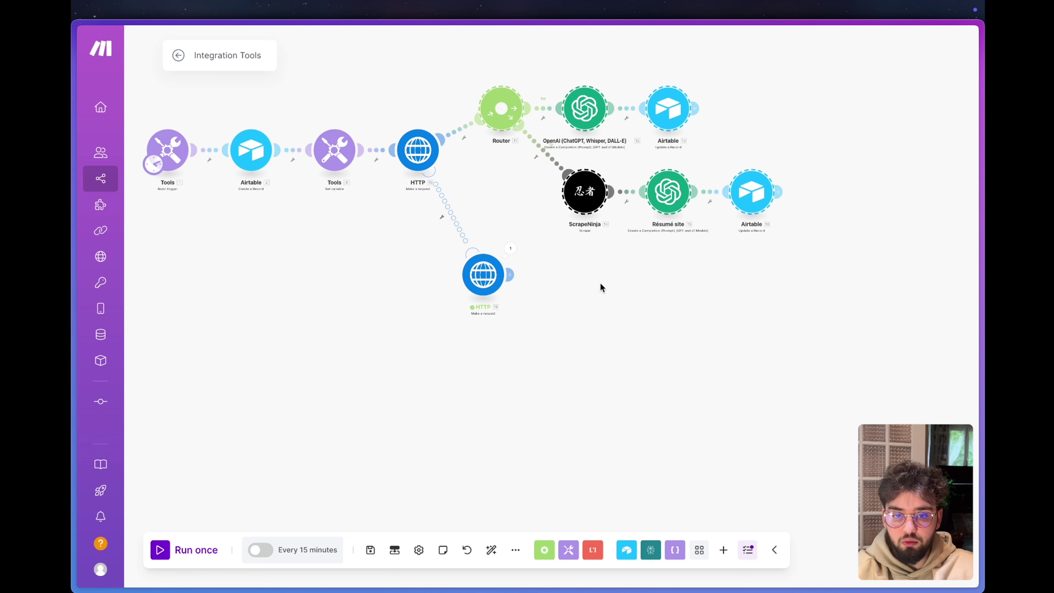
key("ctrl+v")
scroll(637, 362, "up", 2)
left_click_drag(589, 366, 687, 379)
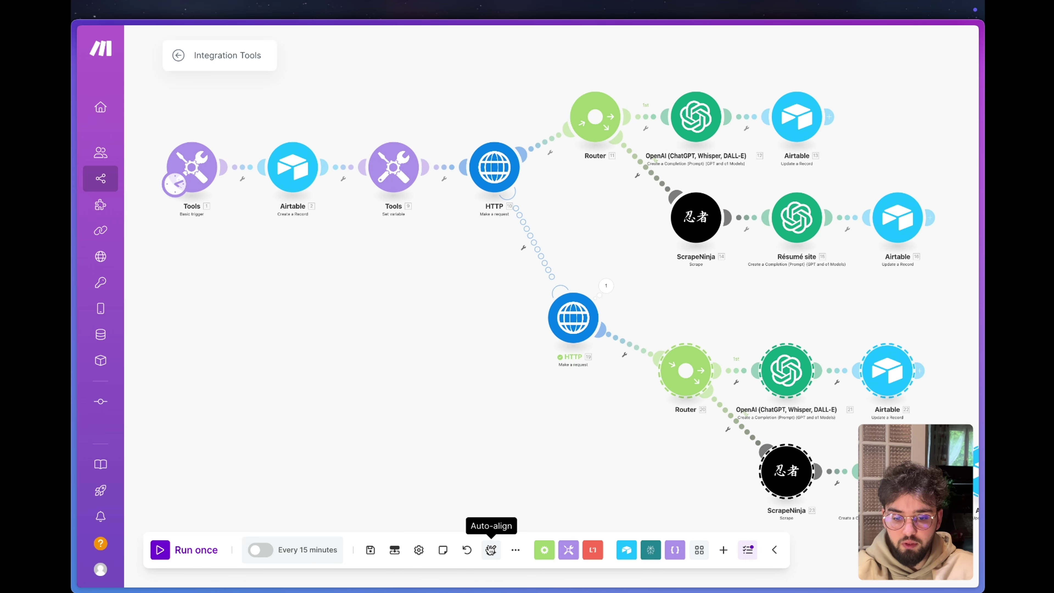
left_click(492, 550)
left_click(530, 478)
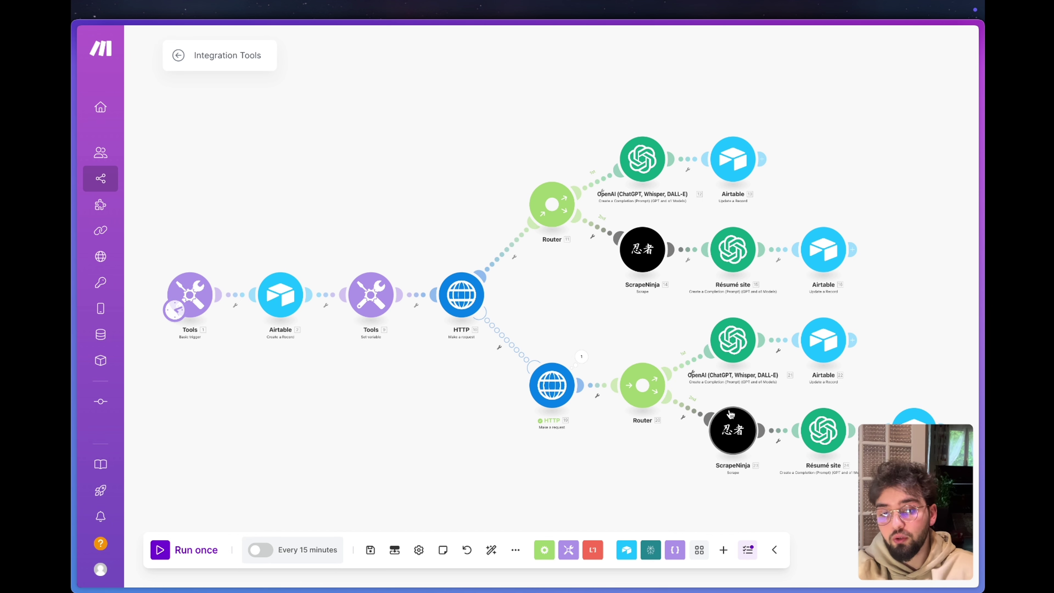